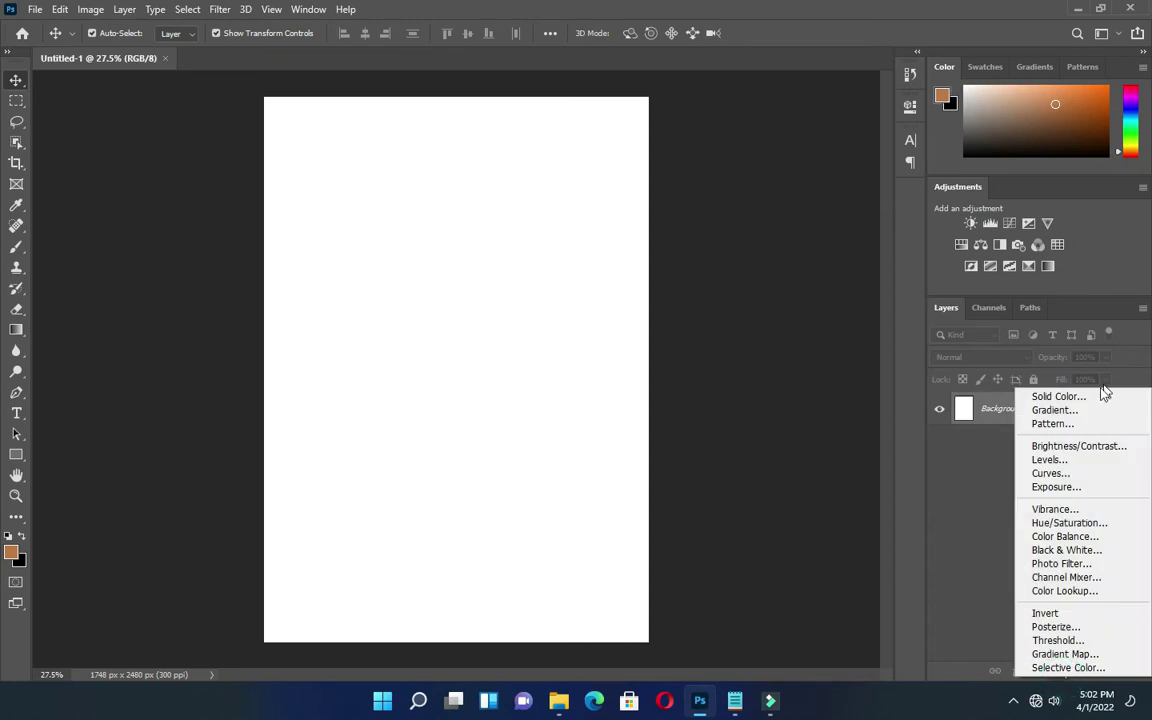
Add a Solid Color fill layer in dark purple, hex 170040, above the background.
click(1078, 398)
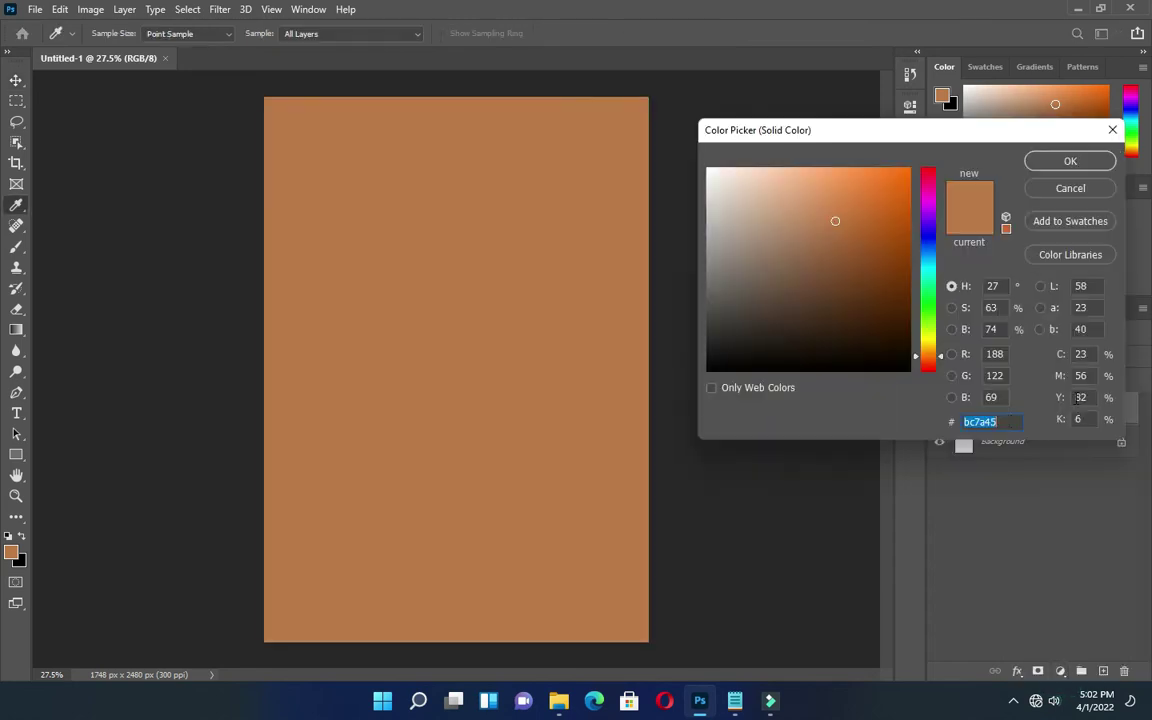
text(170040)
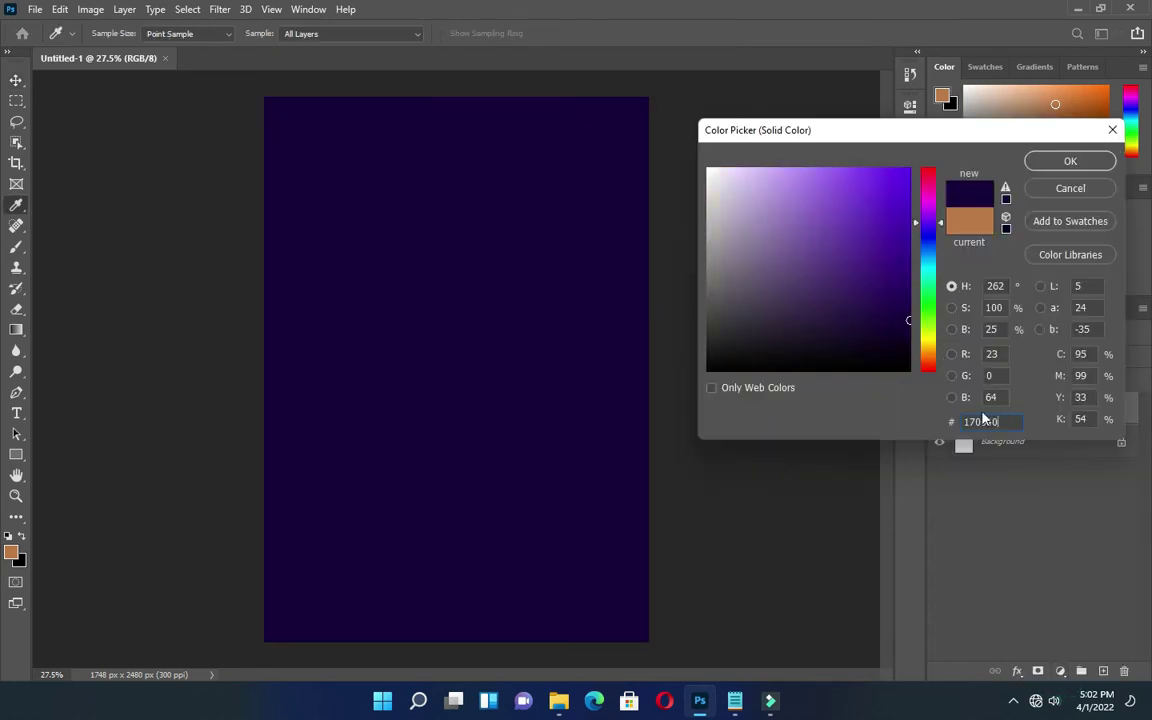
click(1072, 161)
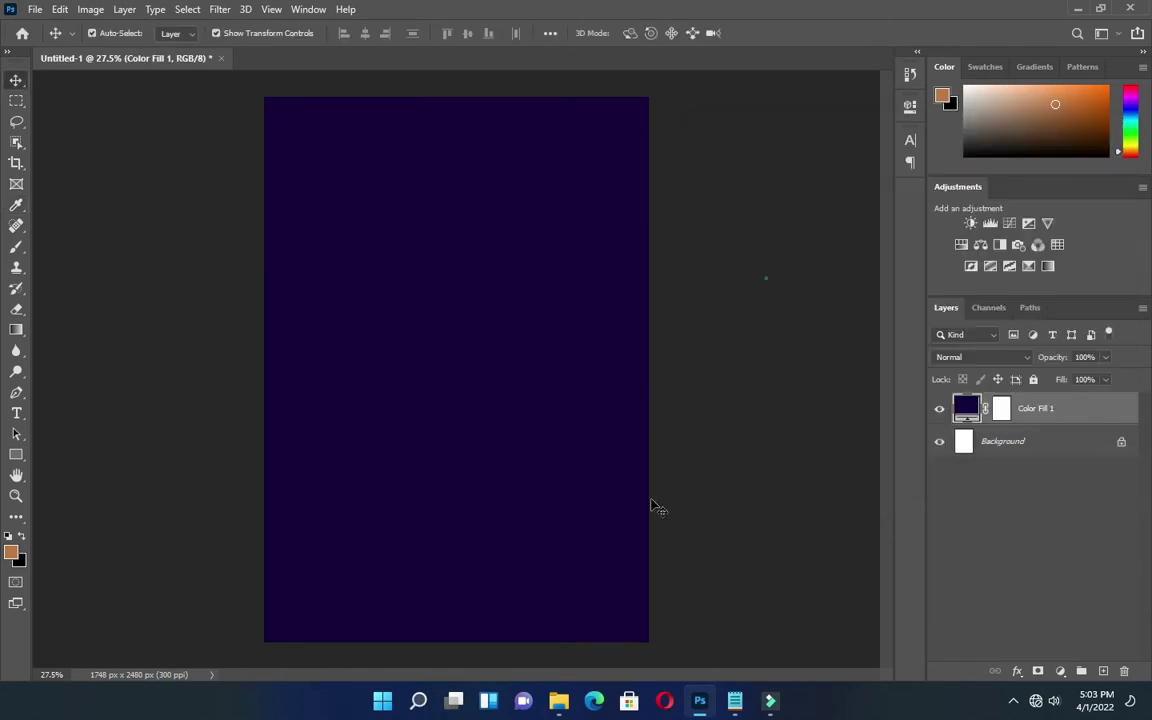
Place the tulip-fosterpartnersmain image from the AMAZING GRACE folder, align it to the canvas's upper edge and enlarge it slightly beyond the canvas width.
click(559, 700)
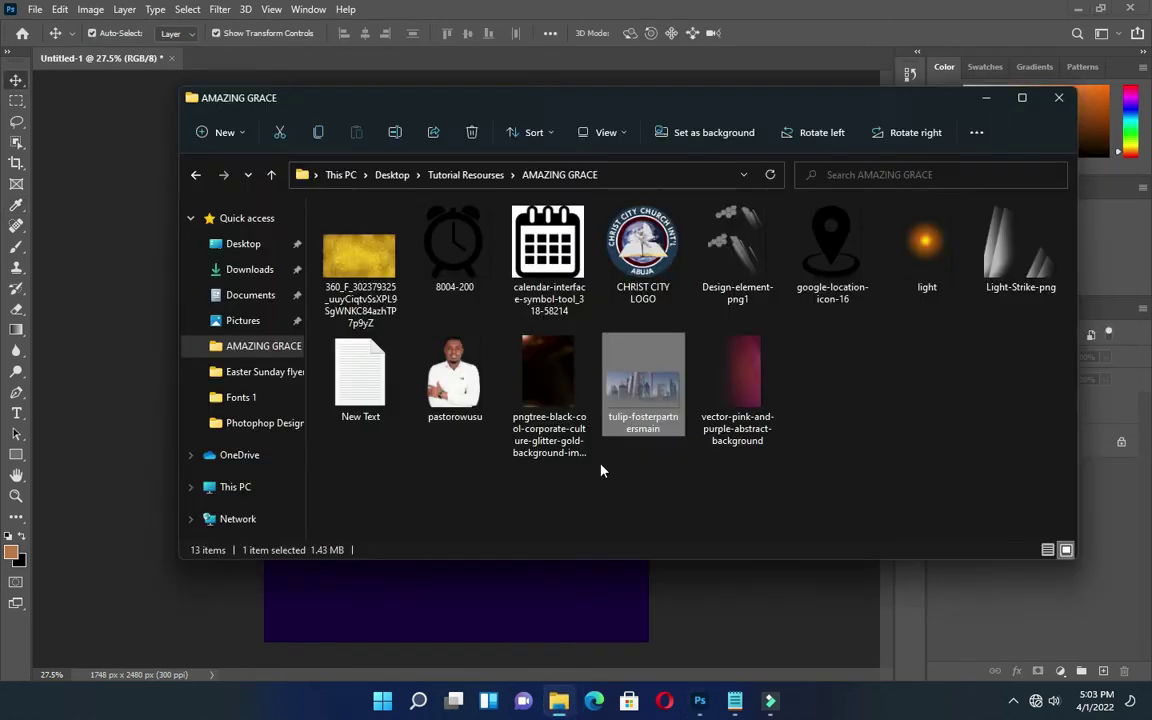
drag(642, 404, 512, 597)
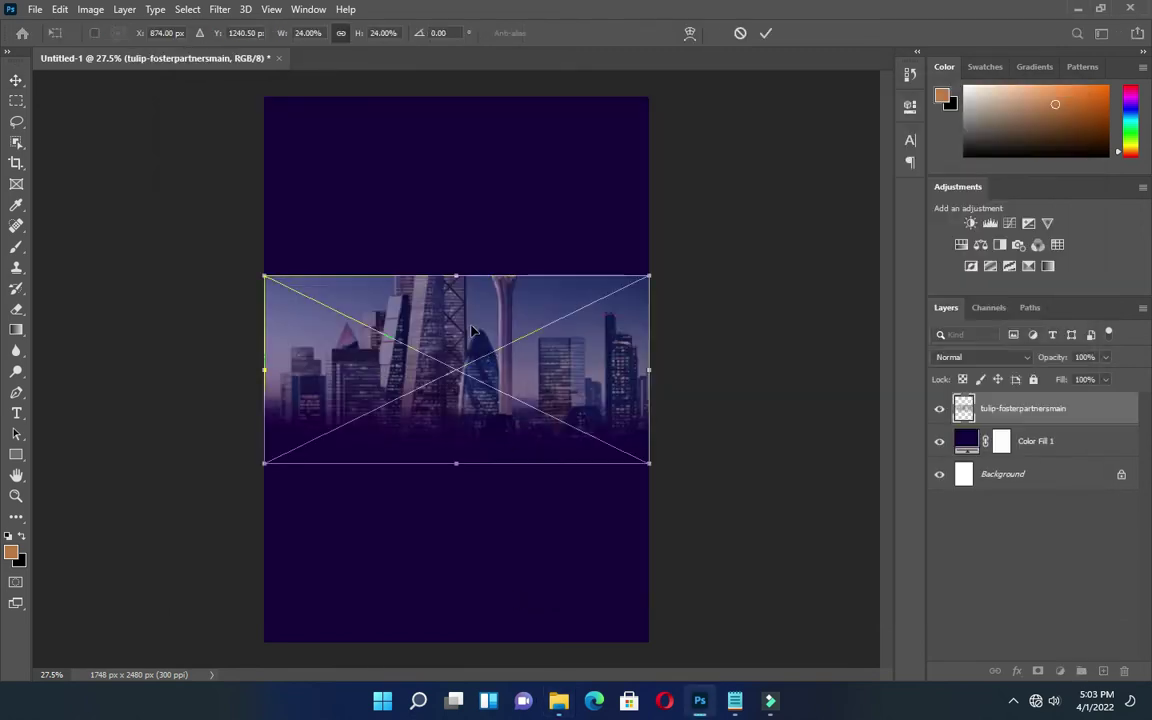
drag(476, 242, 476, 157)
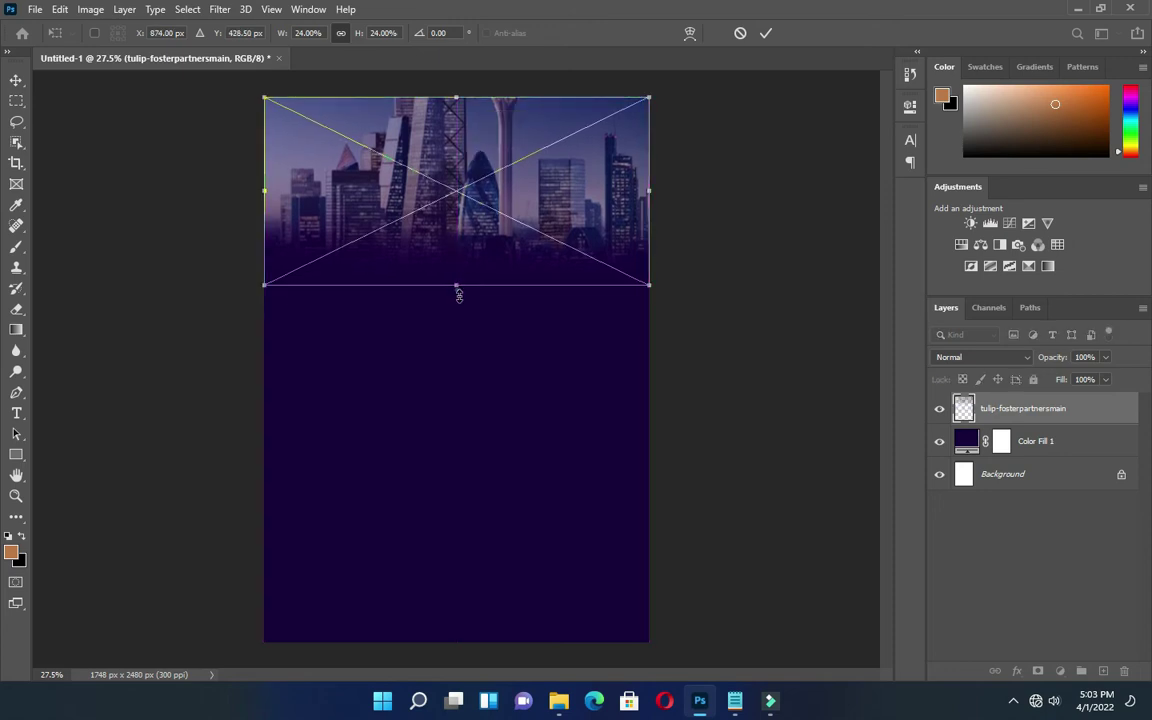
drag(459, 295, 459, 301)
double_click(458, 260)
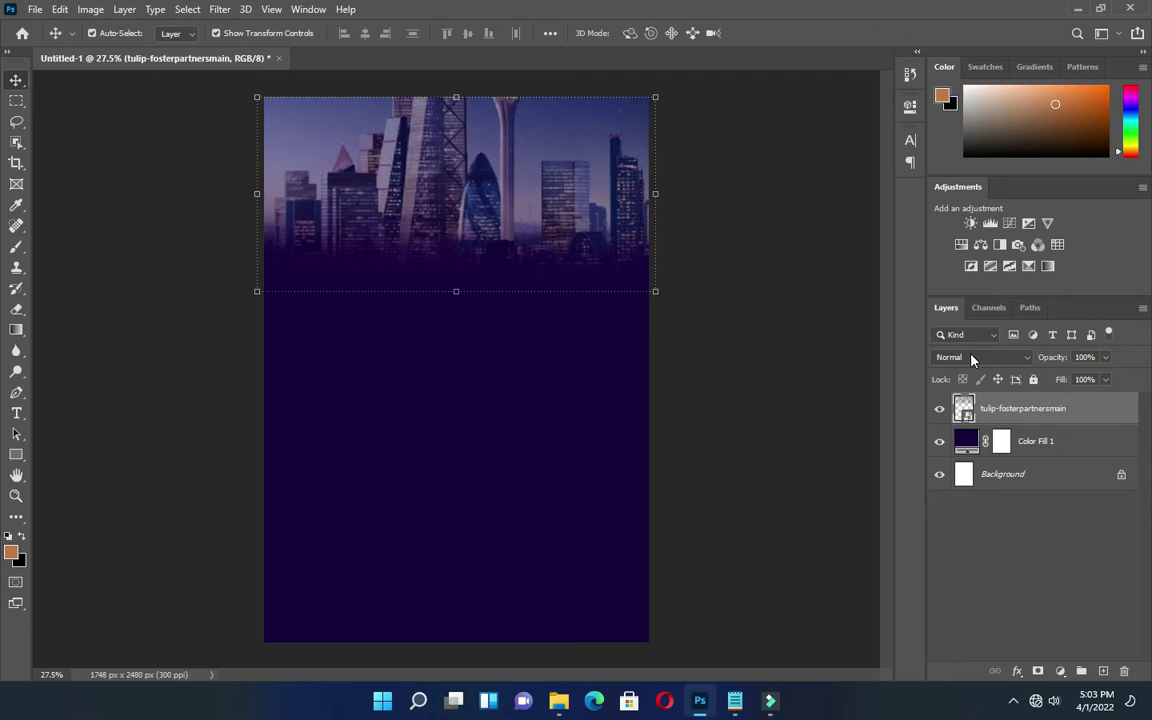
Set the skyline image layer's blend mode to Multiply and deselect the layer.
click(987, 362)
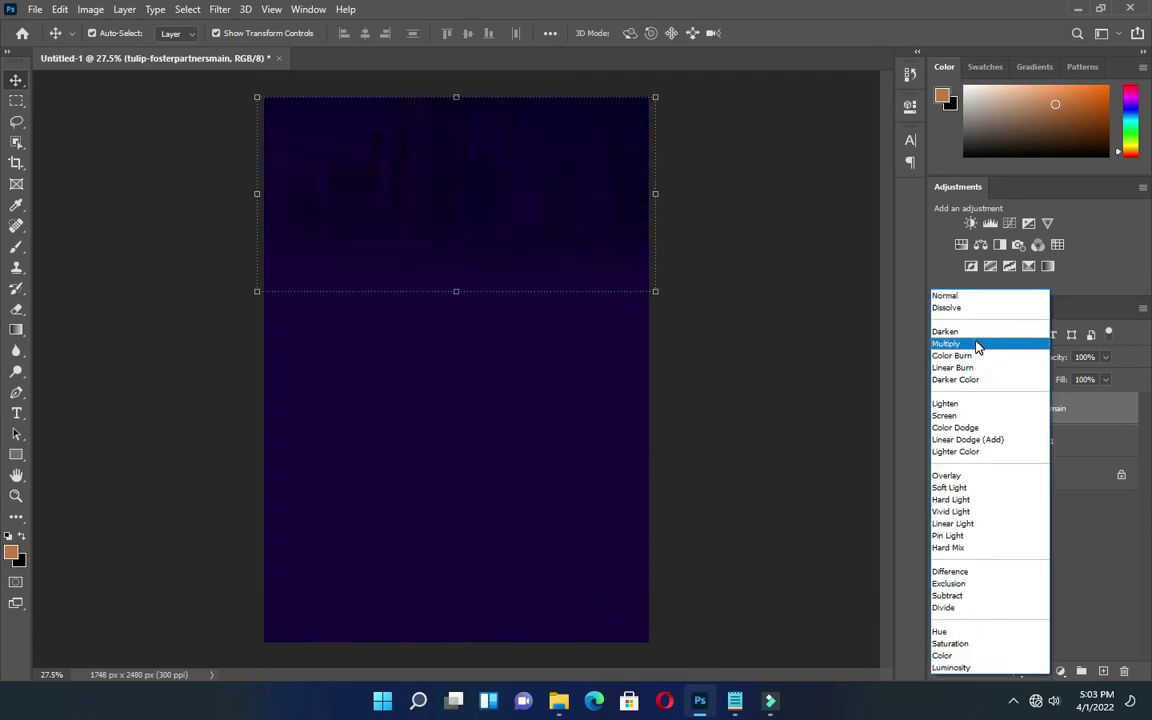
click(977, 344)
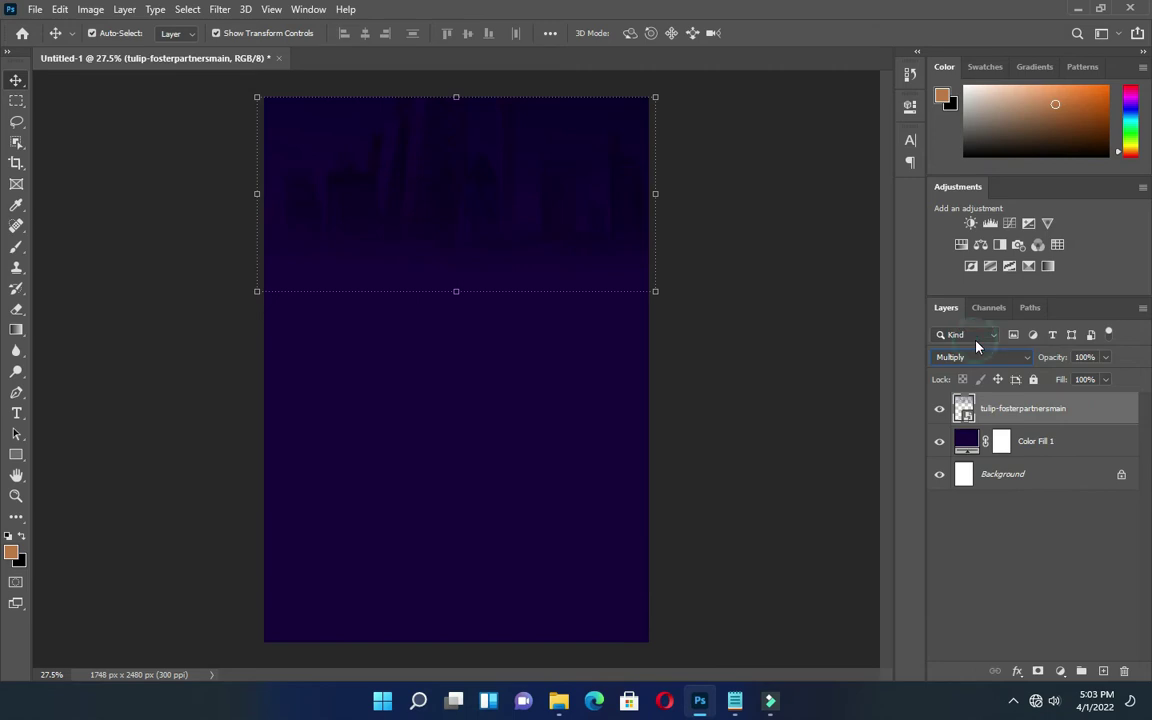
click(798, 331)
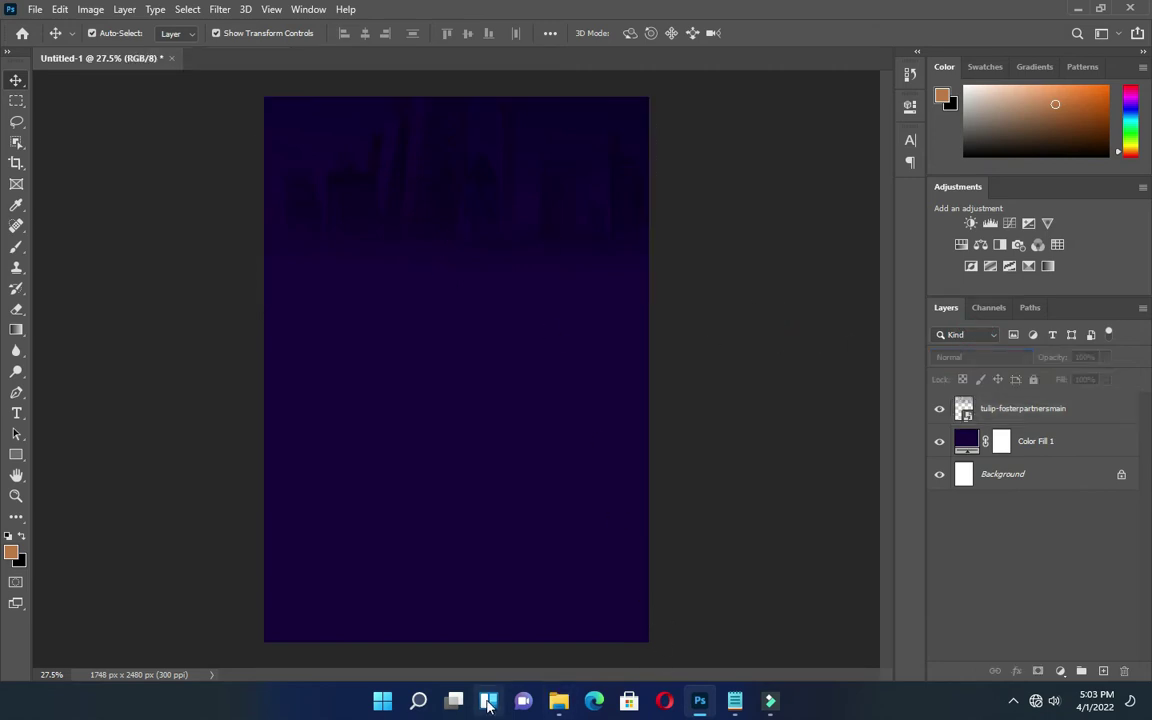
Place the Light-Strike-png image from the AMAZING GRACE folder at its default size, centred on the canvas.
click(559, 700)
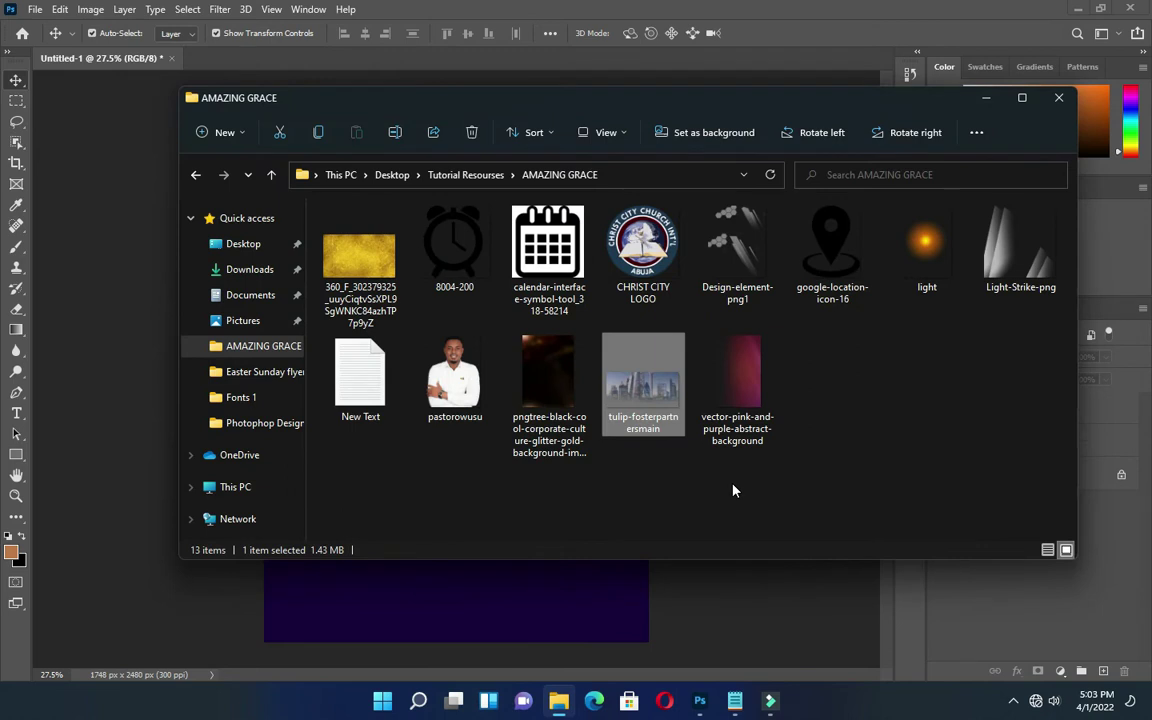
drag(1018, 242, 550, 617)
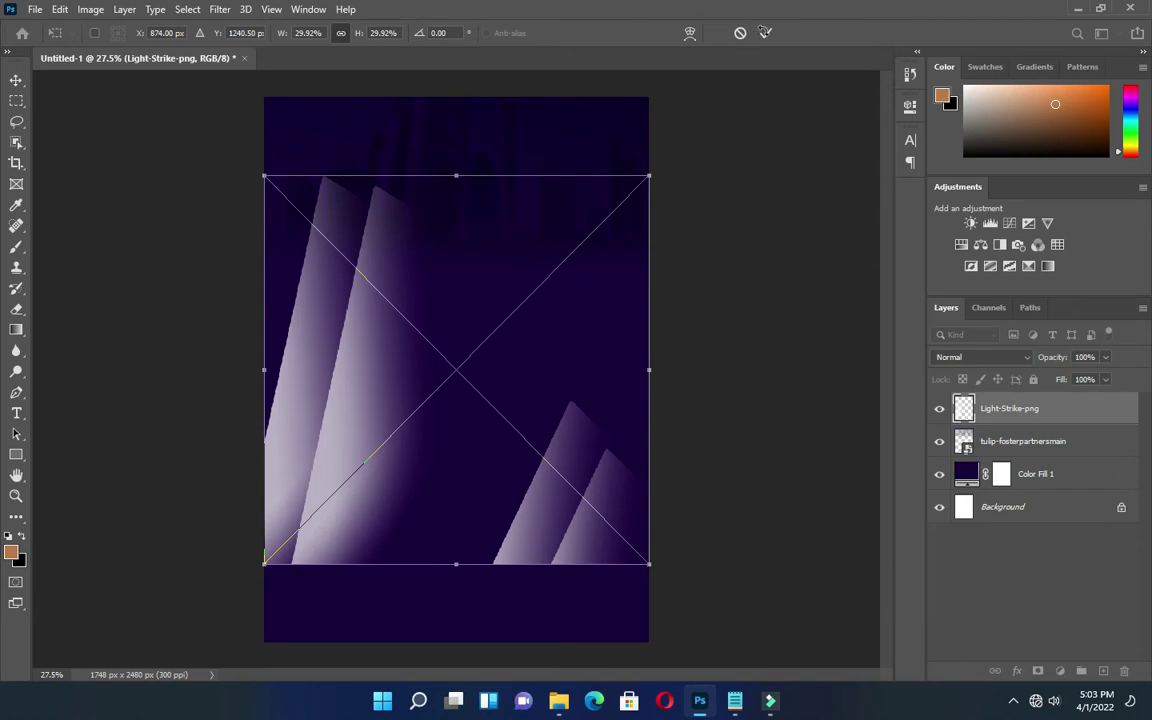
click(764, 32)
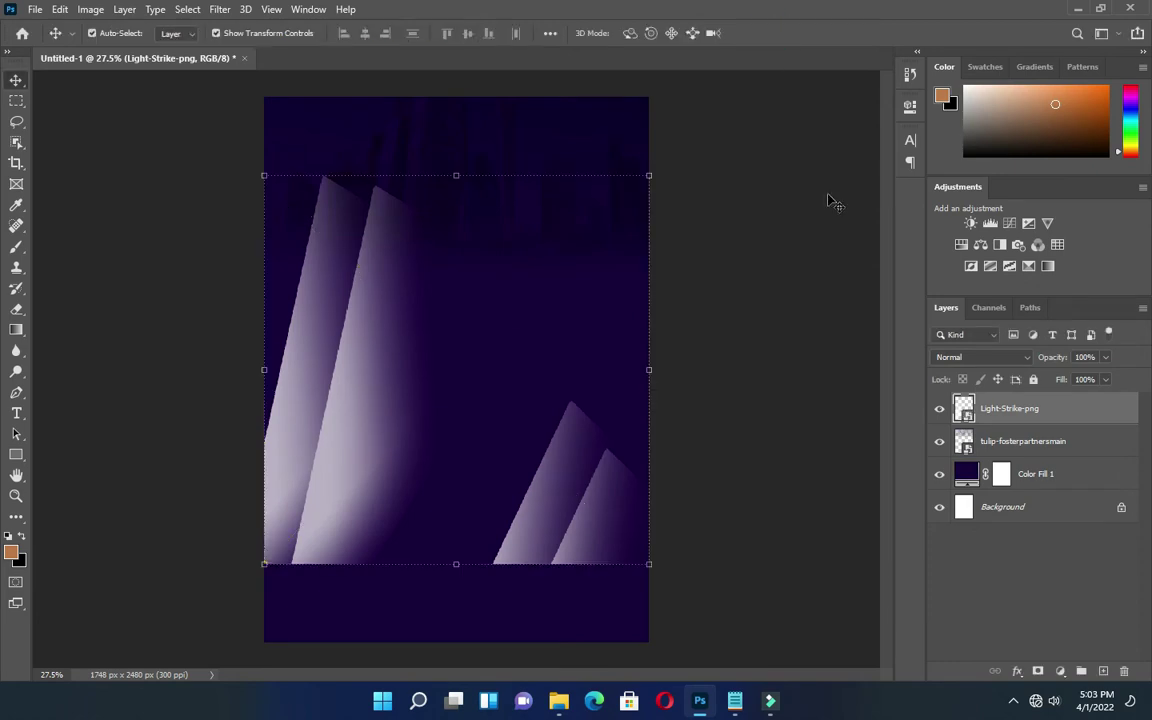
Place the Design-element-png1 image directly above the tulip-fosterpartnersmain layer and align it with the canvas's upper edge.
click(1024, 441)
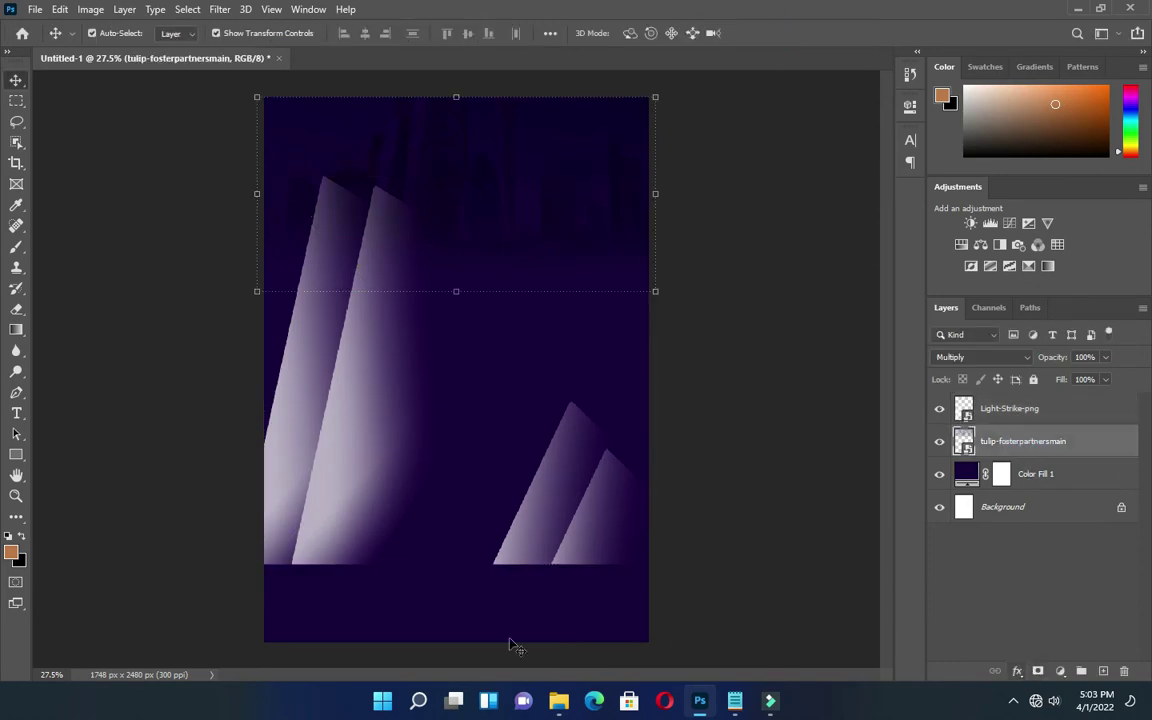
click(553, 701)
drag(740, 246, 557, 595)
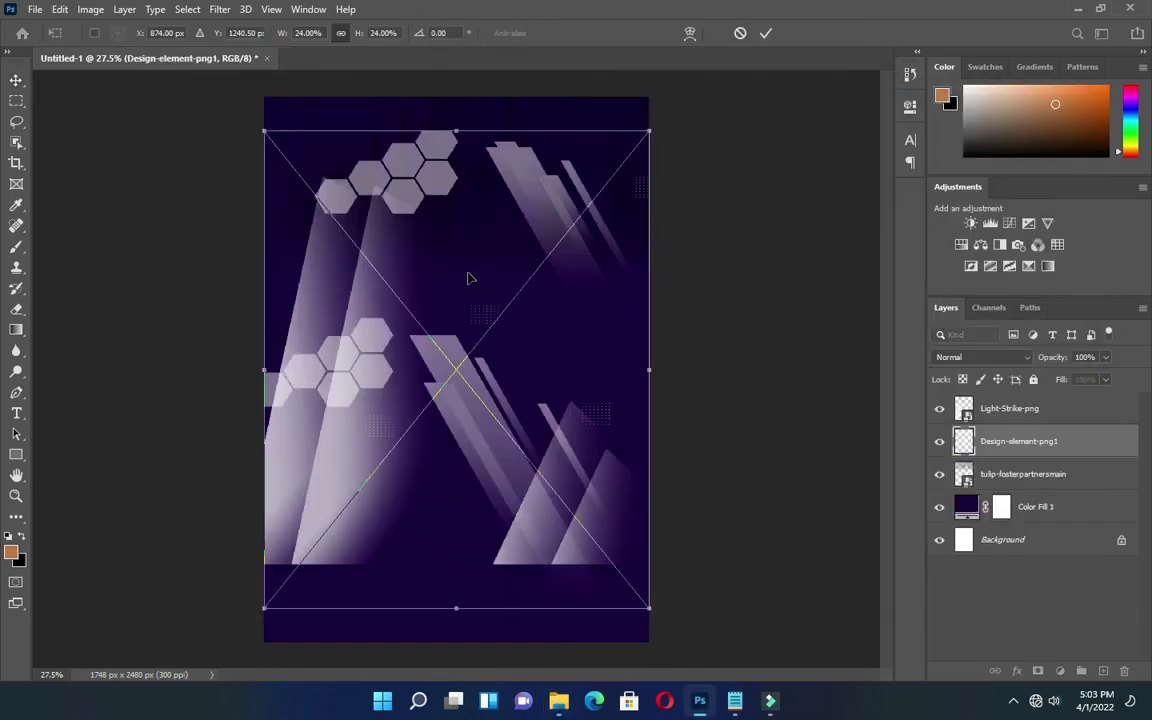
drag(432, 155, 432, 122)
click(767, 33)
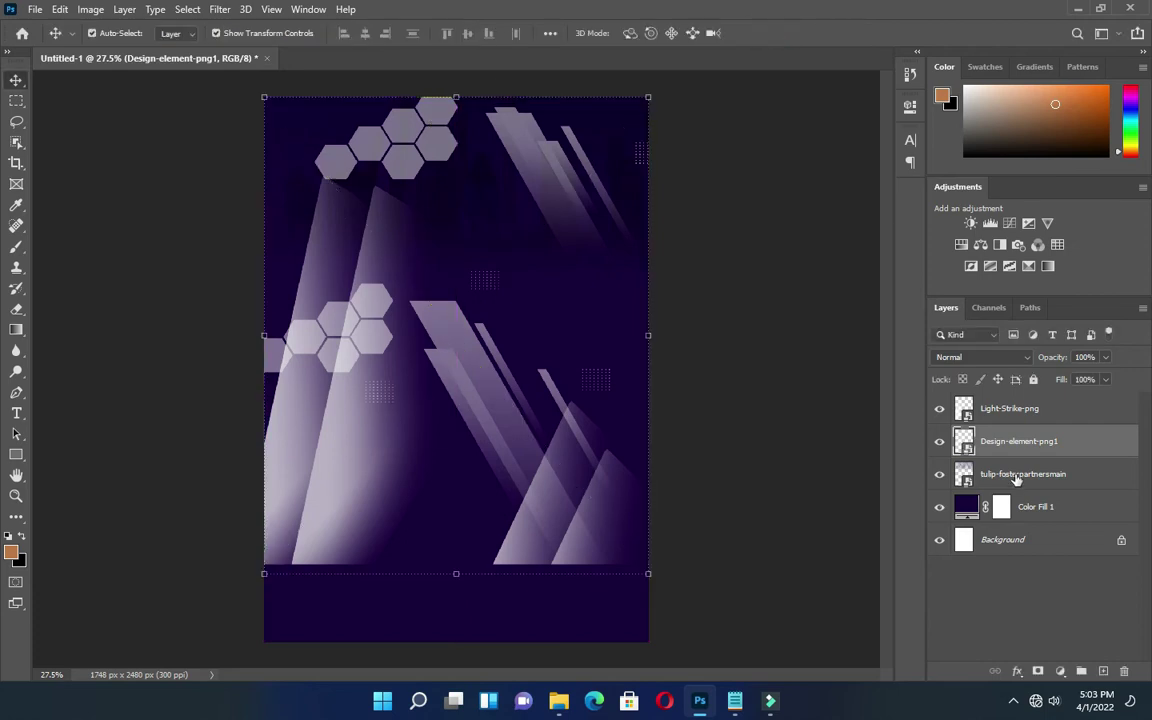
Set the Design-element-png1 layer's blend mode to Soft Light and its opacity to 45%.
click(985, 358)
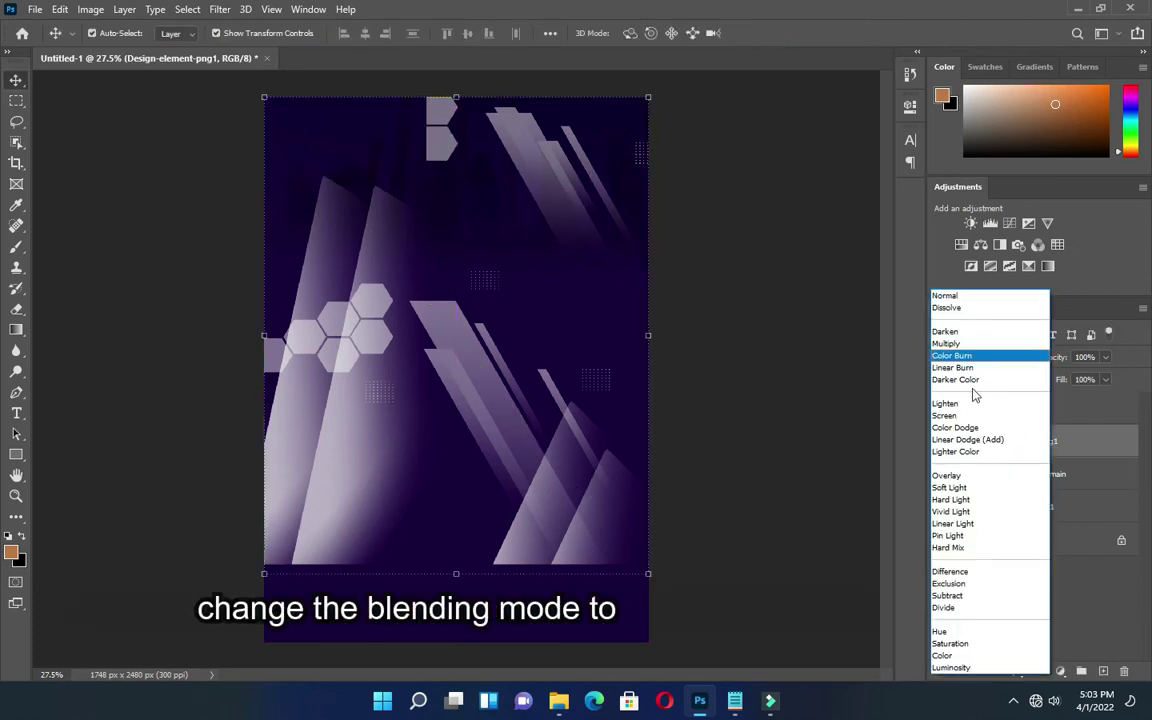
click(963, 492)
click(1060, 357)
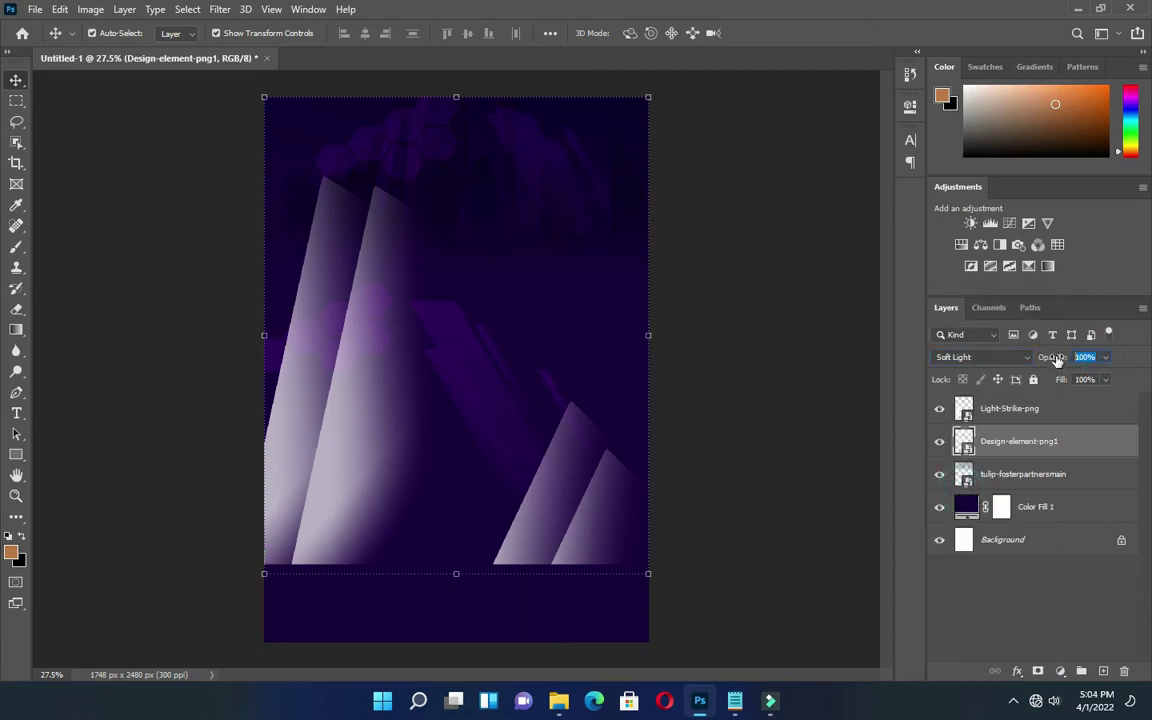
text(45)
click(720, 452)
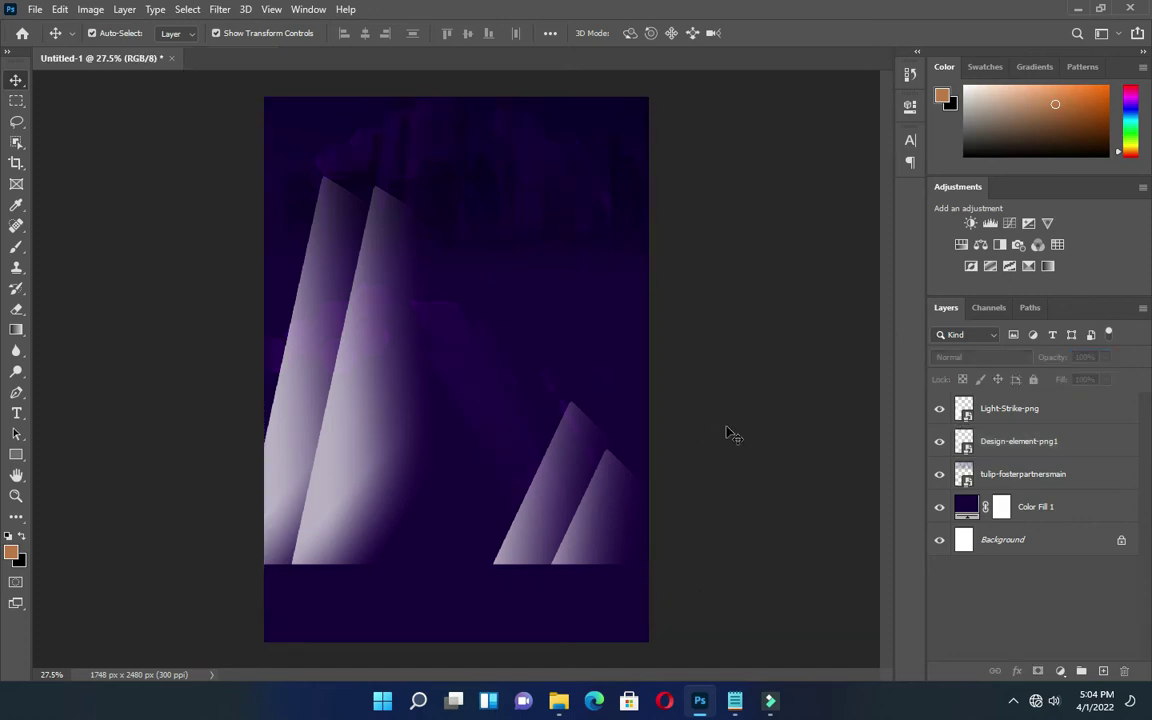
Move the Light-Strike-png layer down past the canvas's lower edge and set its blend mode to Soft Light.
drag(350, 445, 337, 529)
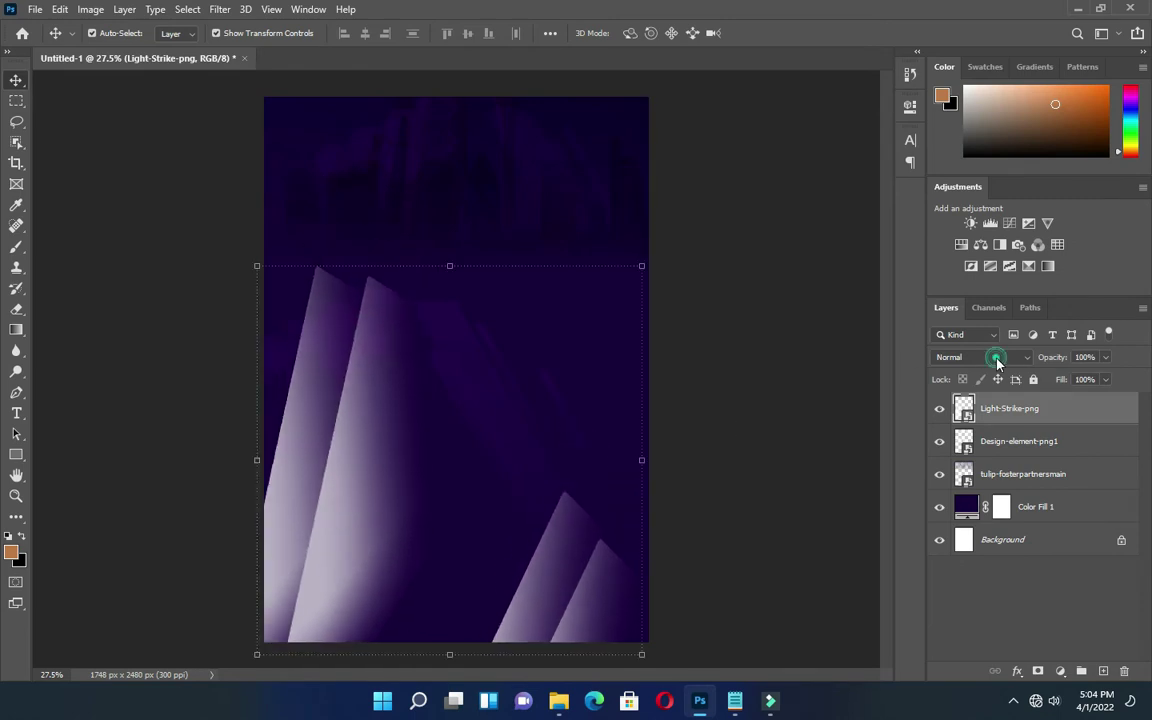
click(996, 358)
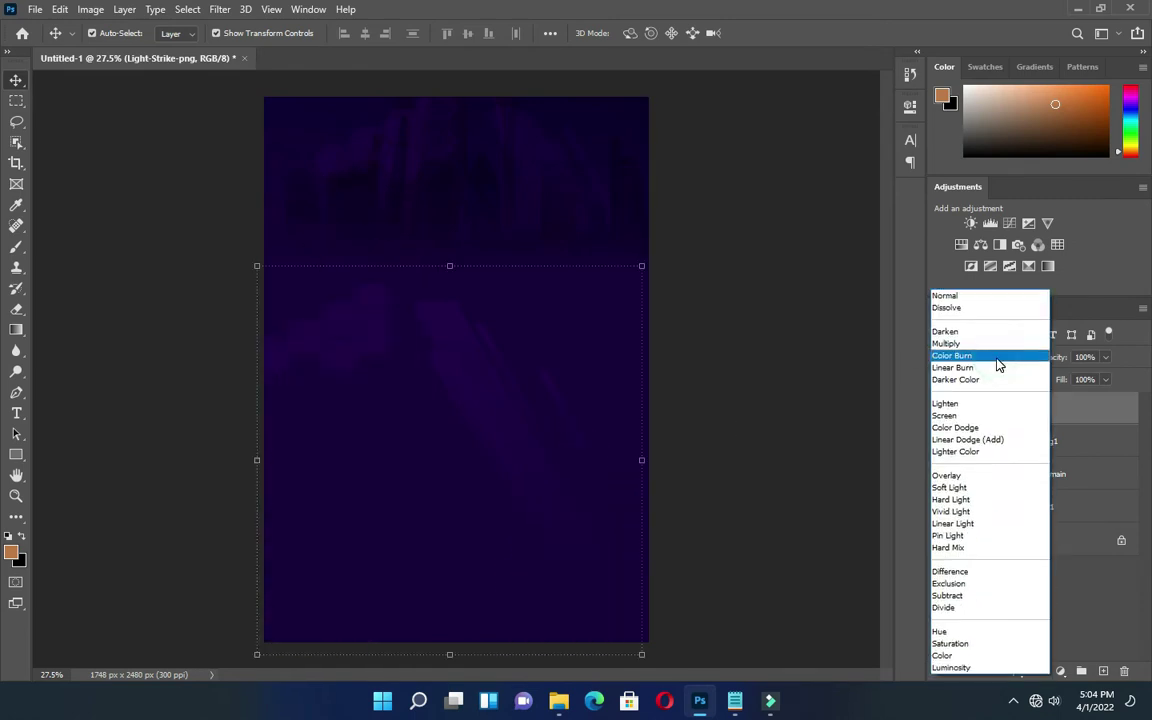
click(950, 487)
drag(355, 476, 352, 520)
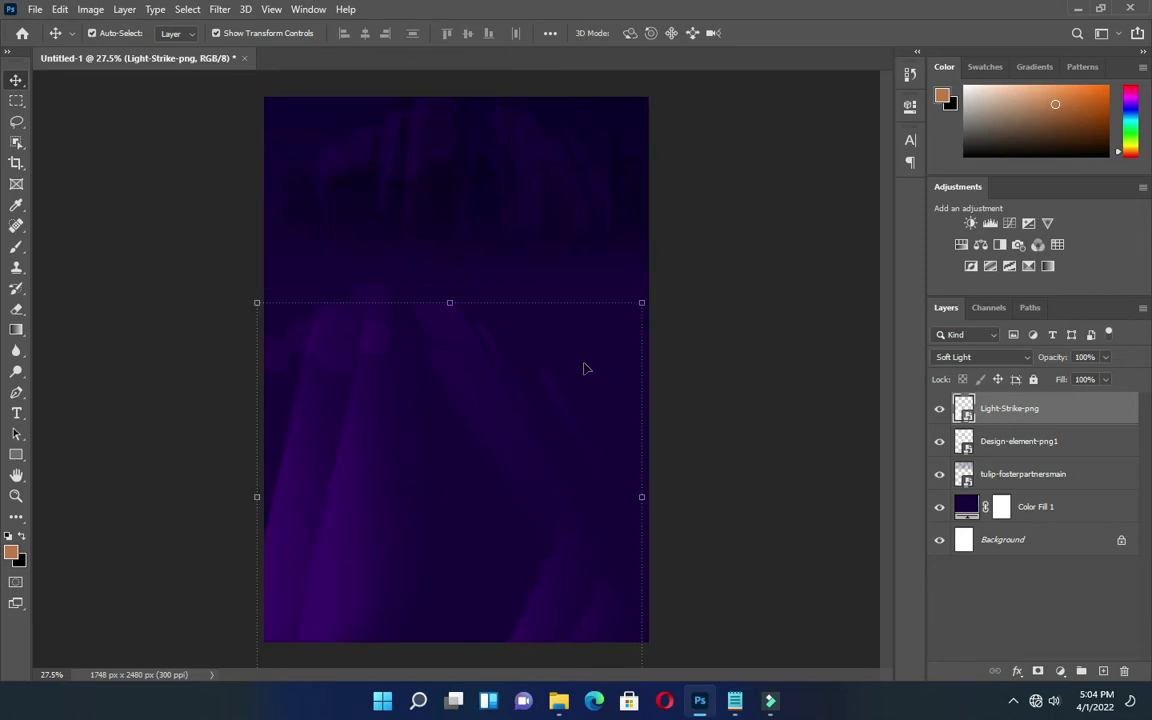
click(684, 507)
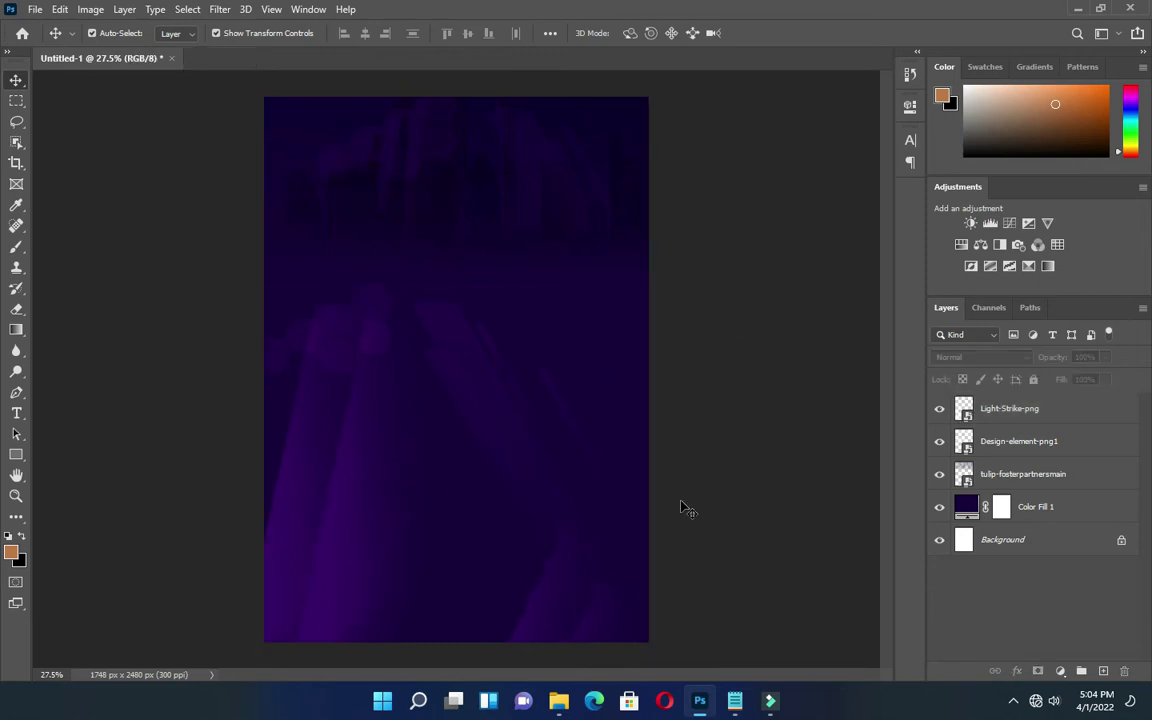
Place the vector-pink-and-purple-abstract-background image, scale it to about 24.65% and shift it slightly right past the canvas's right edge.
click(558, 700)
click(752, 388)
drag(752, 388, 580, 637)
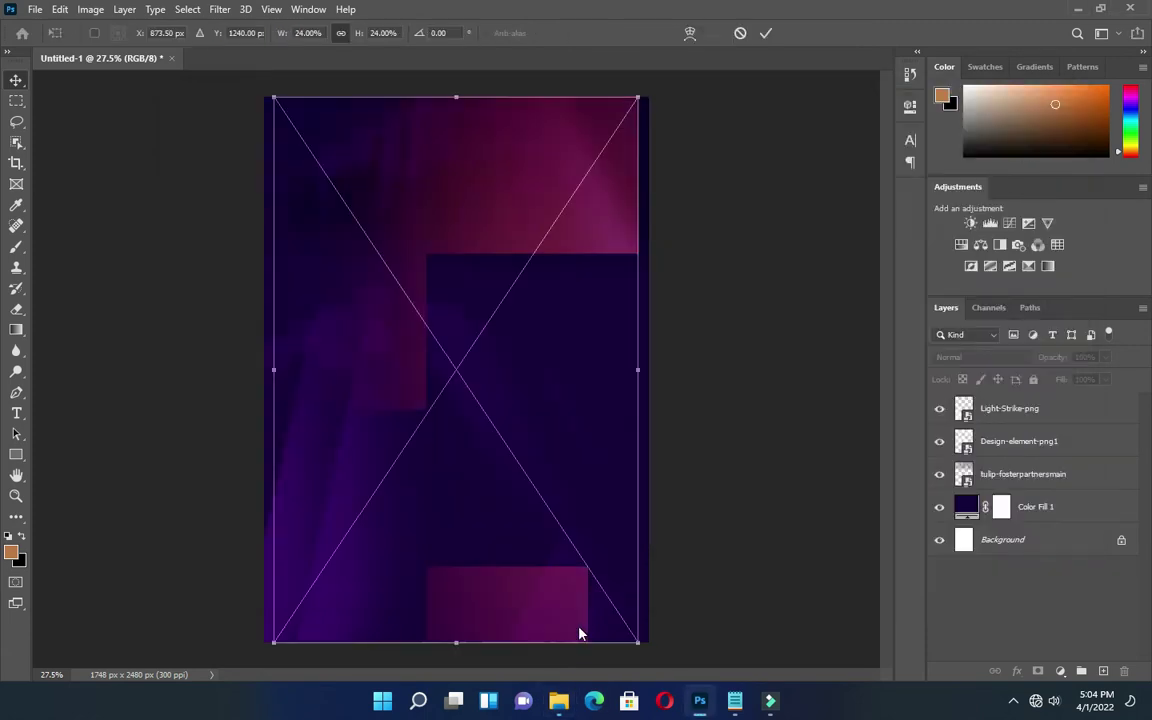
drag(643, 371, 650, 373)
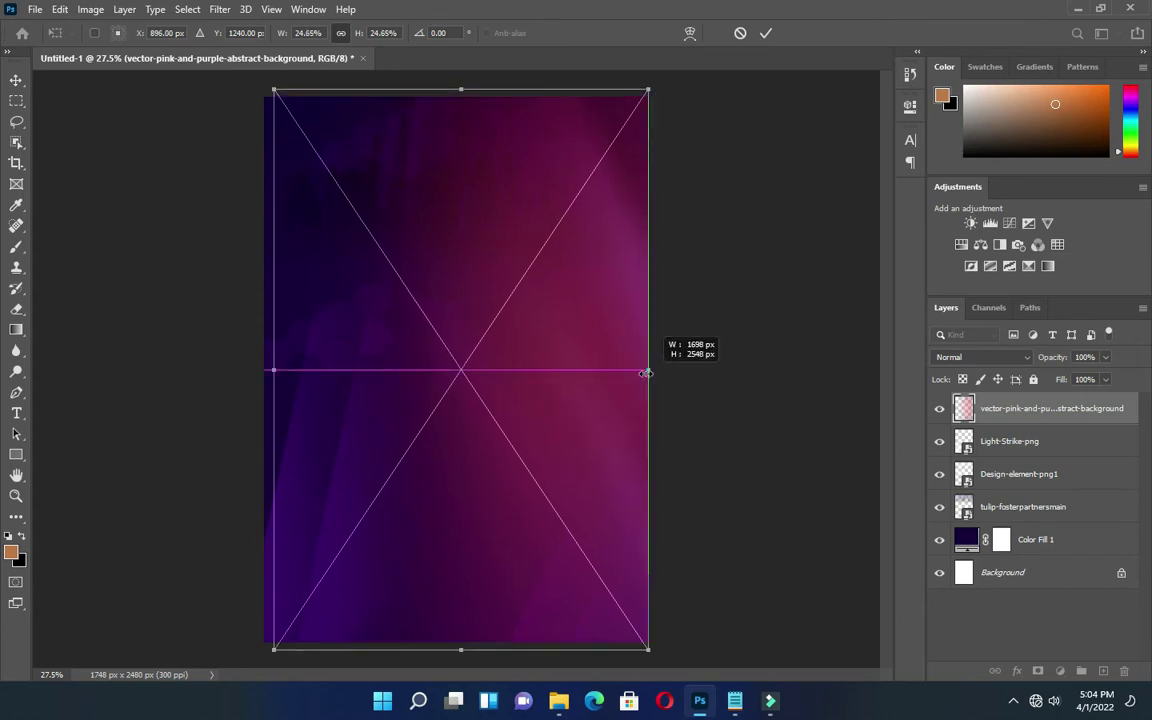
drag(580, 372, 589, 375)
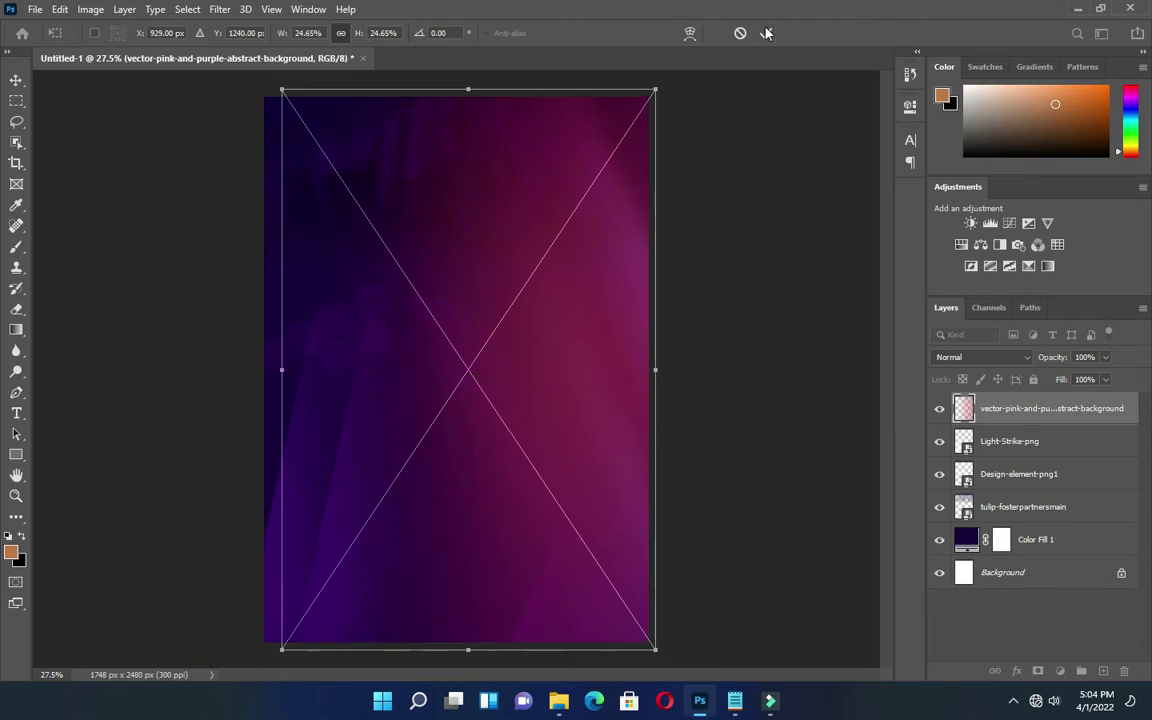
click(767, 33)
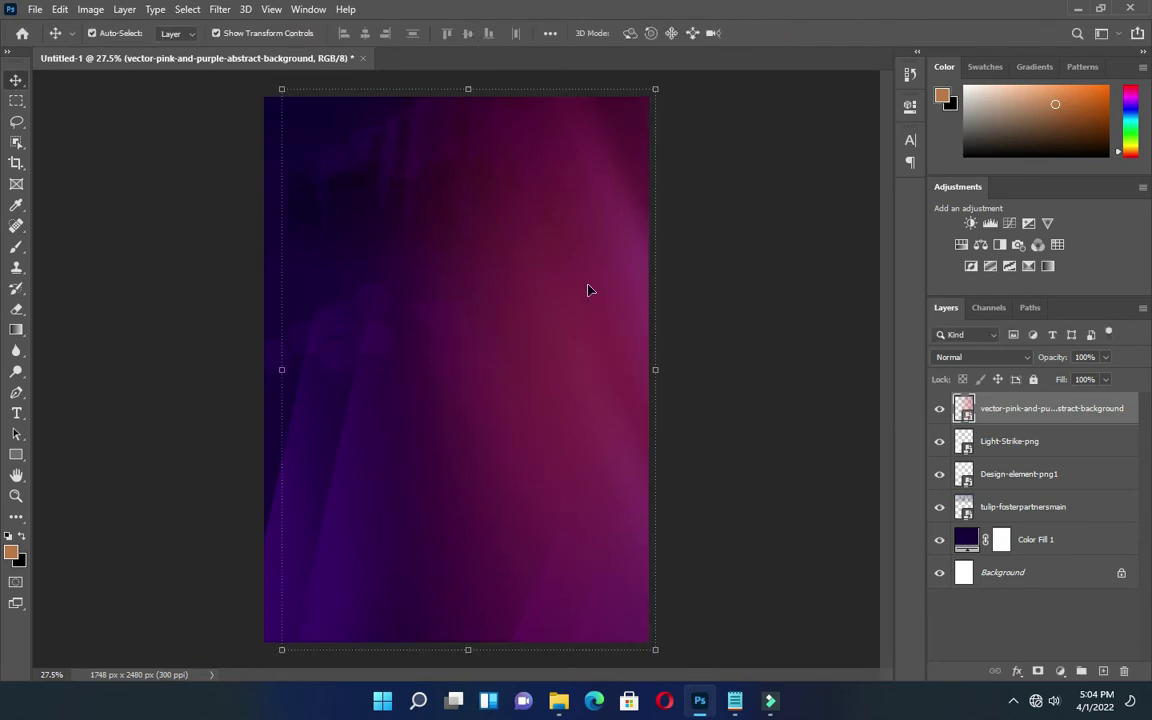
Set the pink-and-purple abstract background layer's blend mode to Color Dodge and deselect the layer.
click(977, 356)
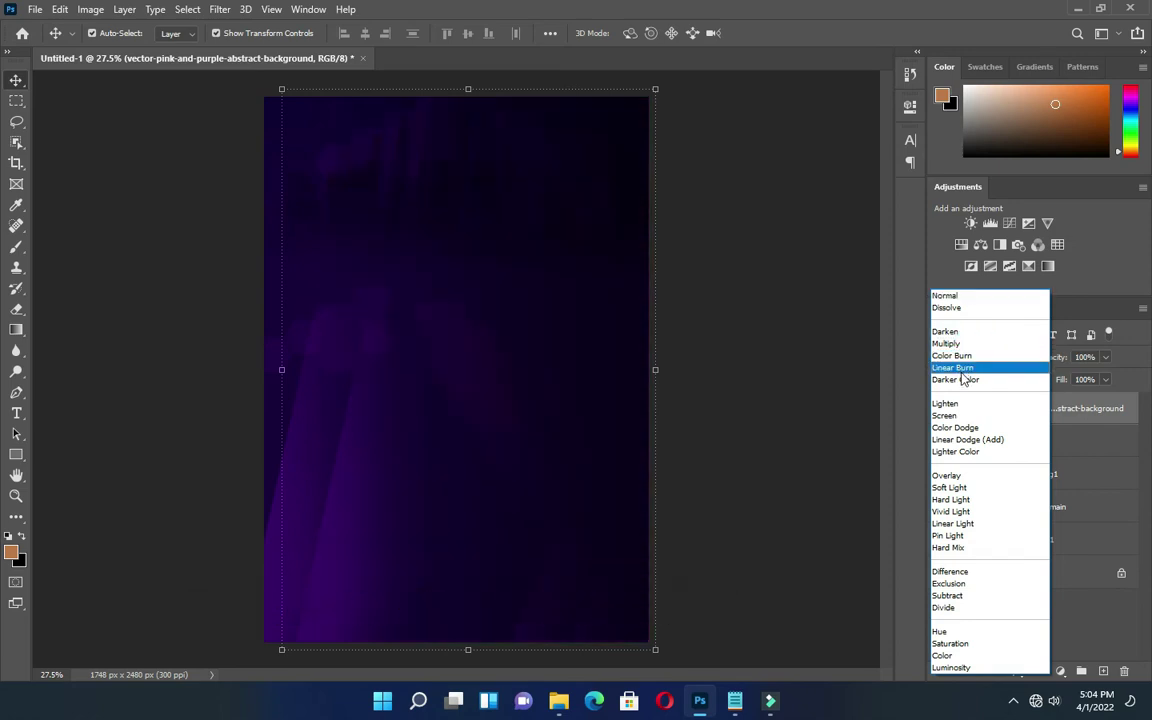
click(965, 430)
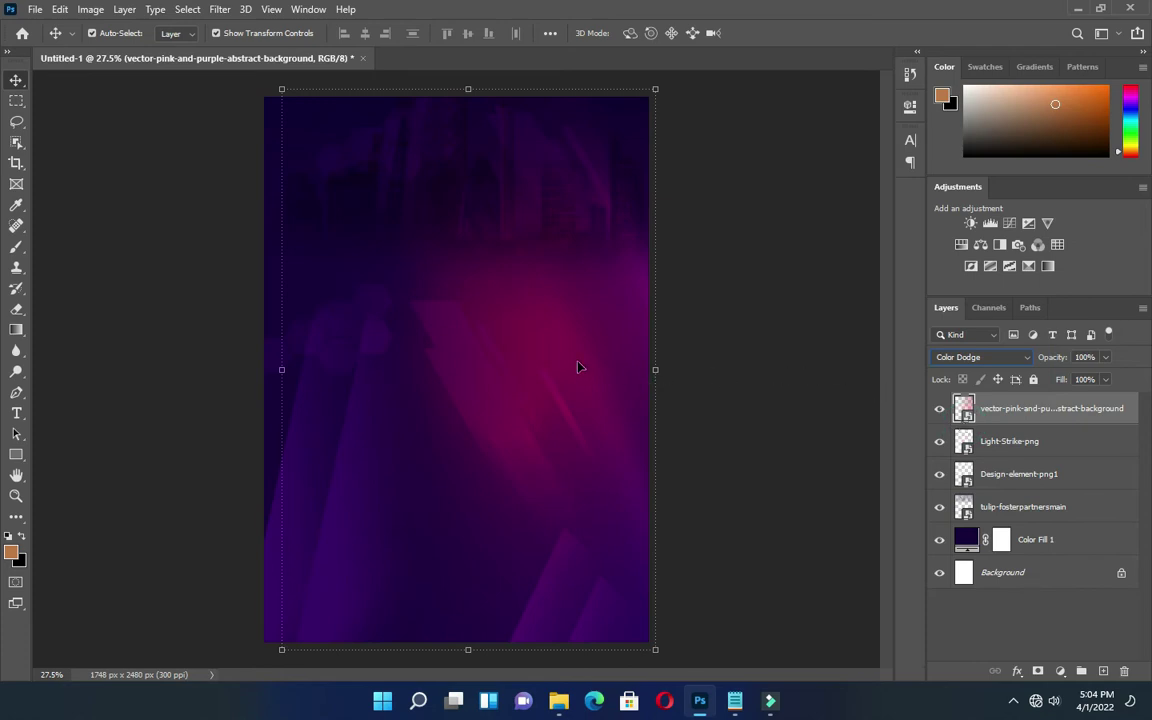
click(799, 336)
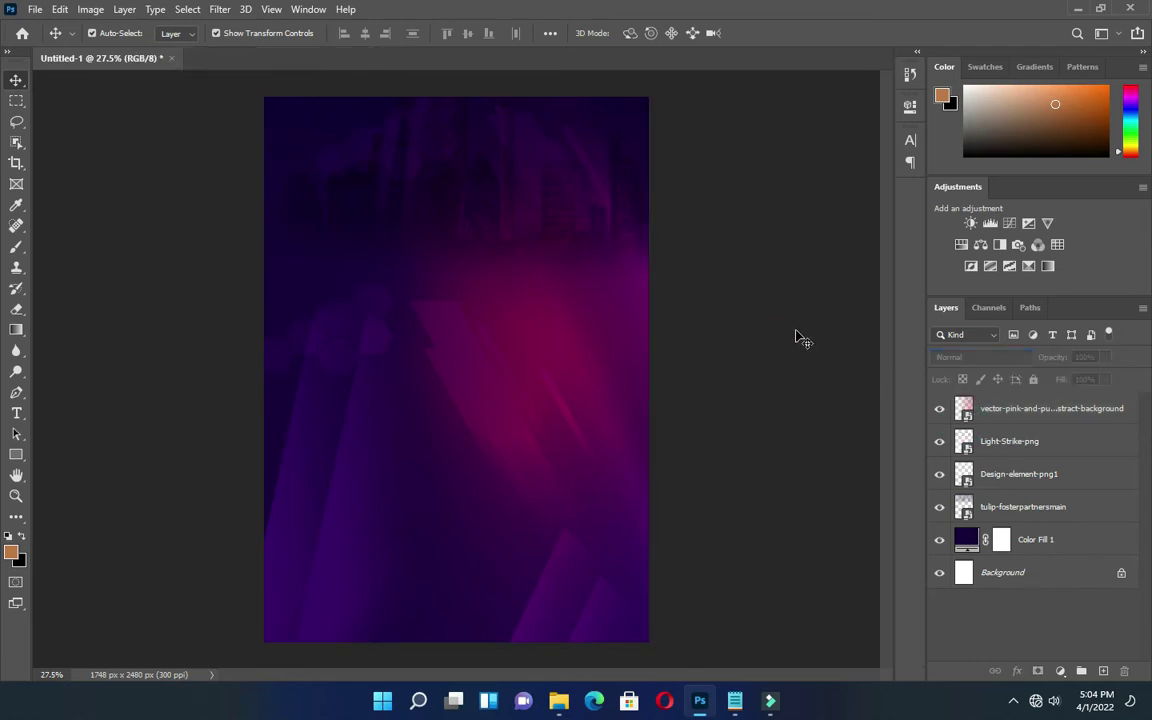
Place the pngtree black and glitter-gold background image from the AMAZING GRACE folder so it covers the whole canvas.
click(561, 701)
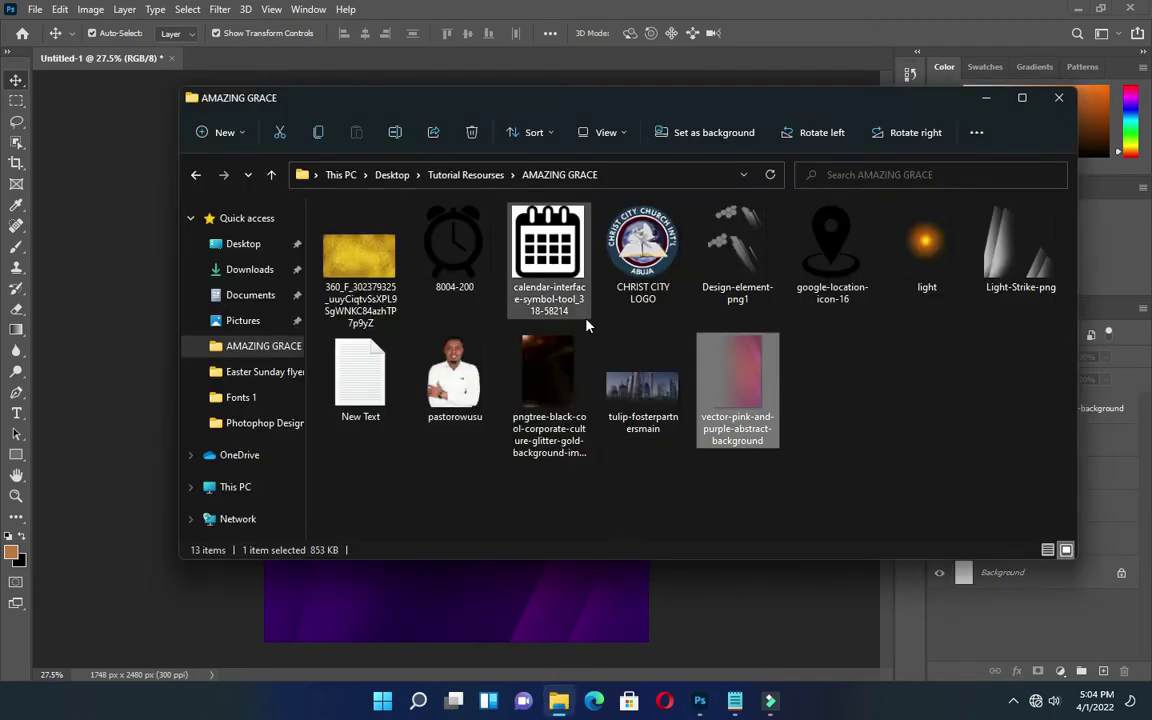
double_click(545, 370)
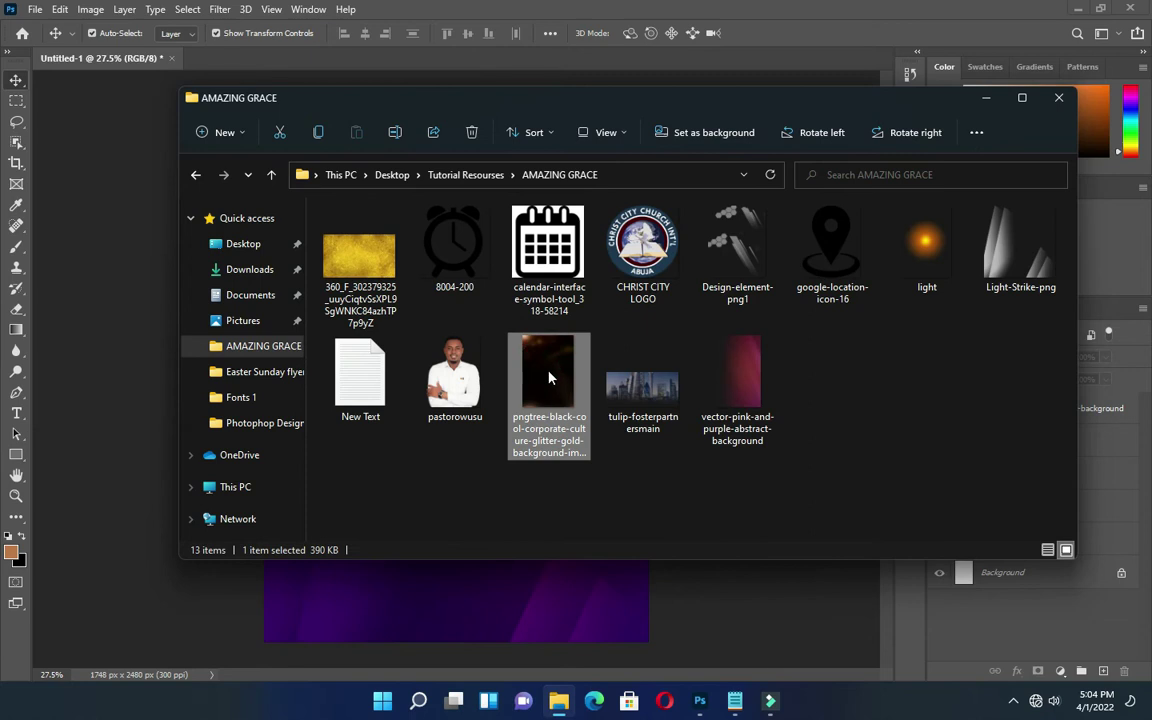
drag(548, 376, 509, 633)
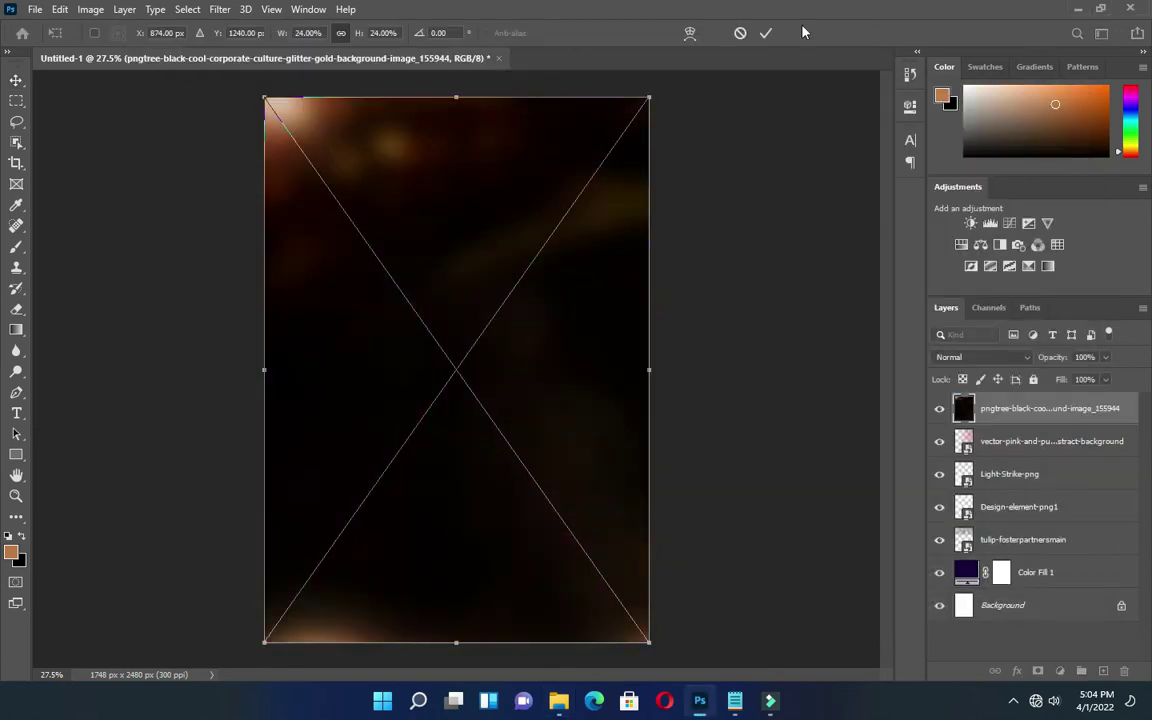
click(766, 33)
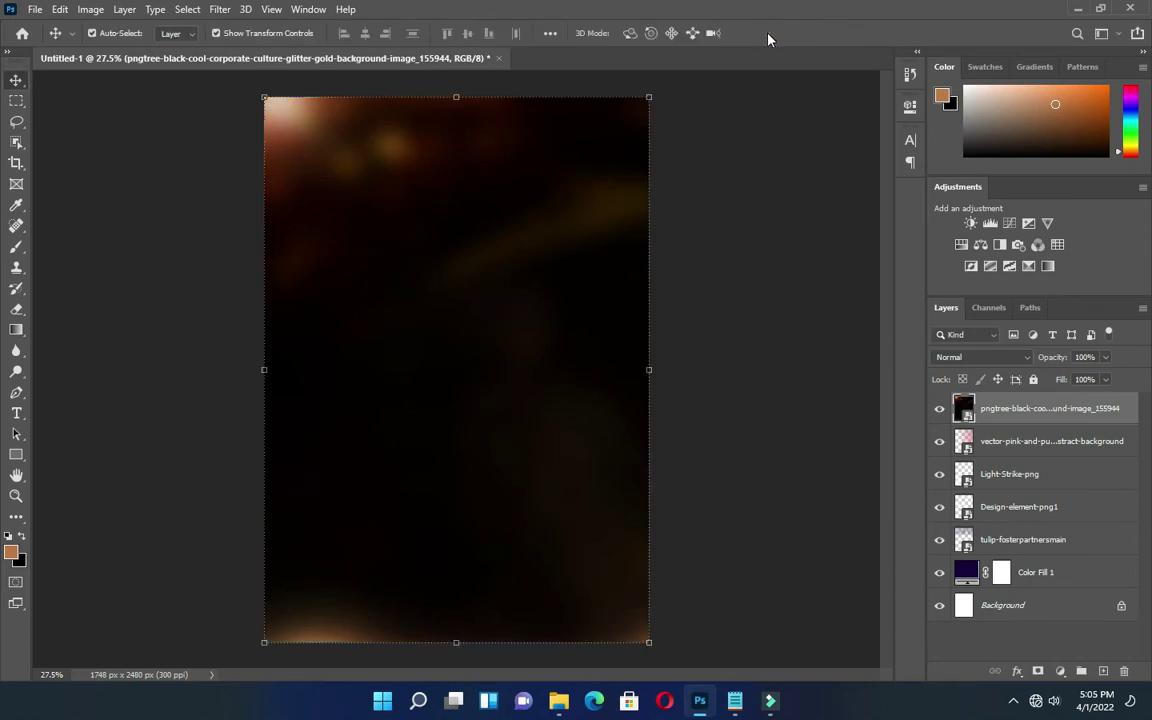
Set the blend mode of the black and glitter-gold background layer to Screen and deselect the layer.
click(980, 358)
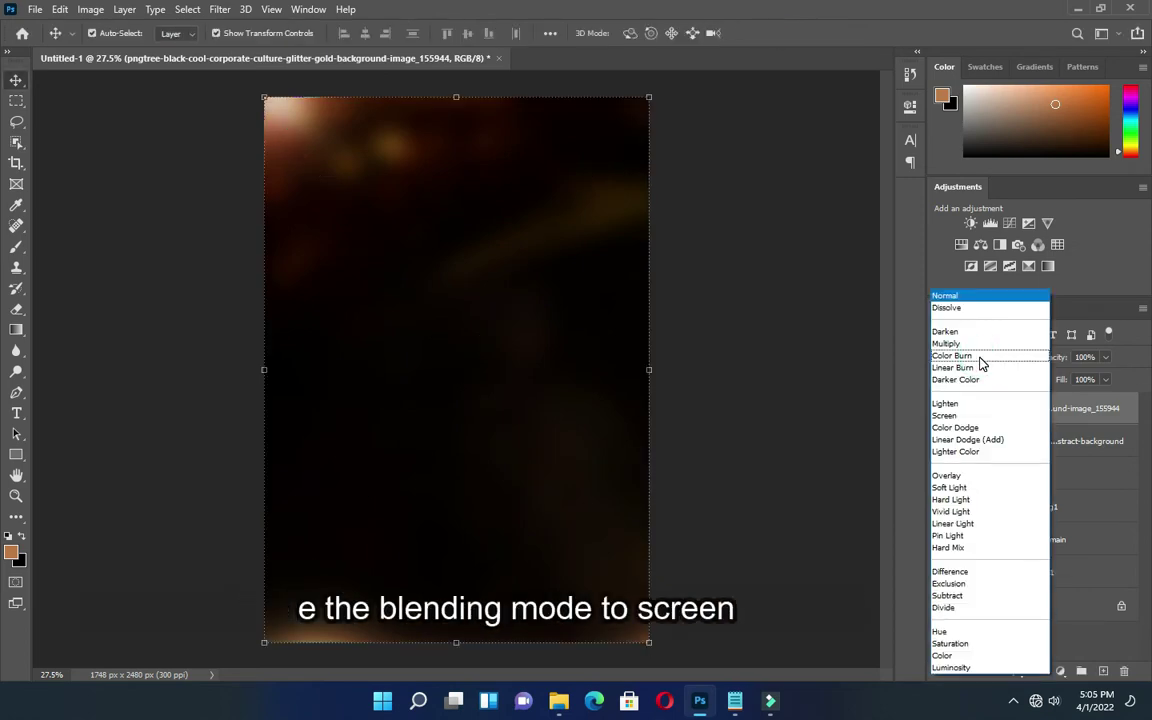
click(950, 416)
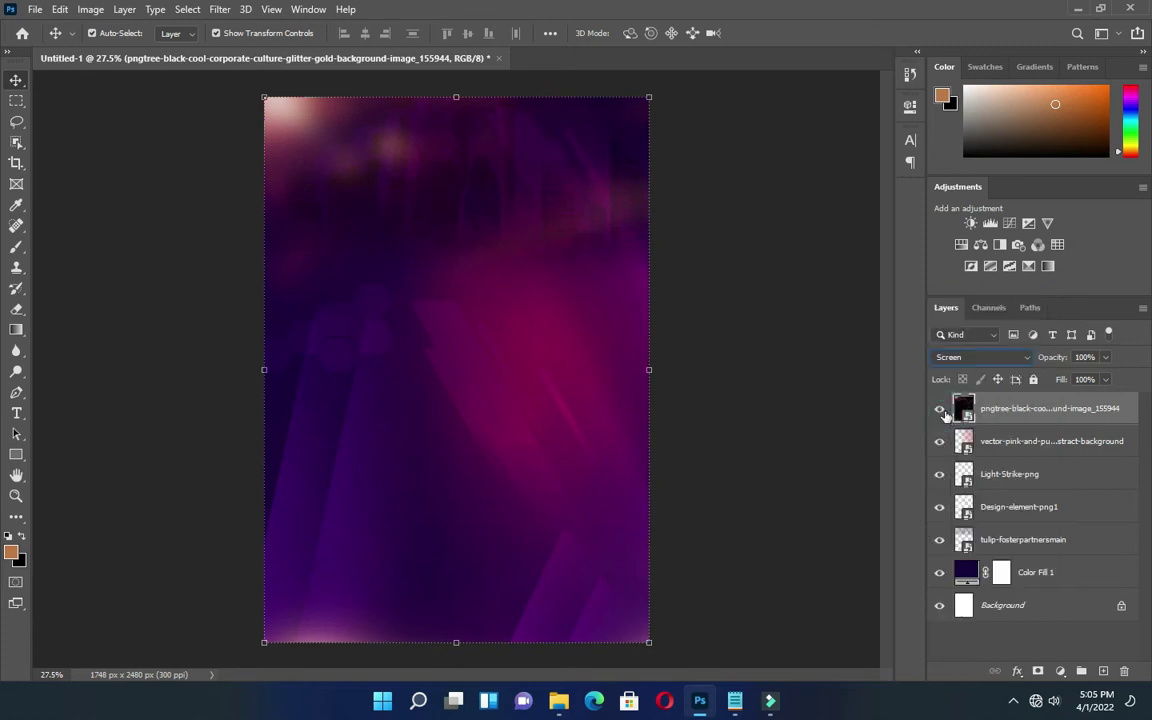
click(722, 309)
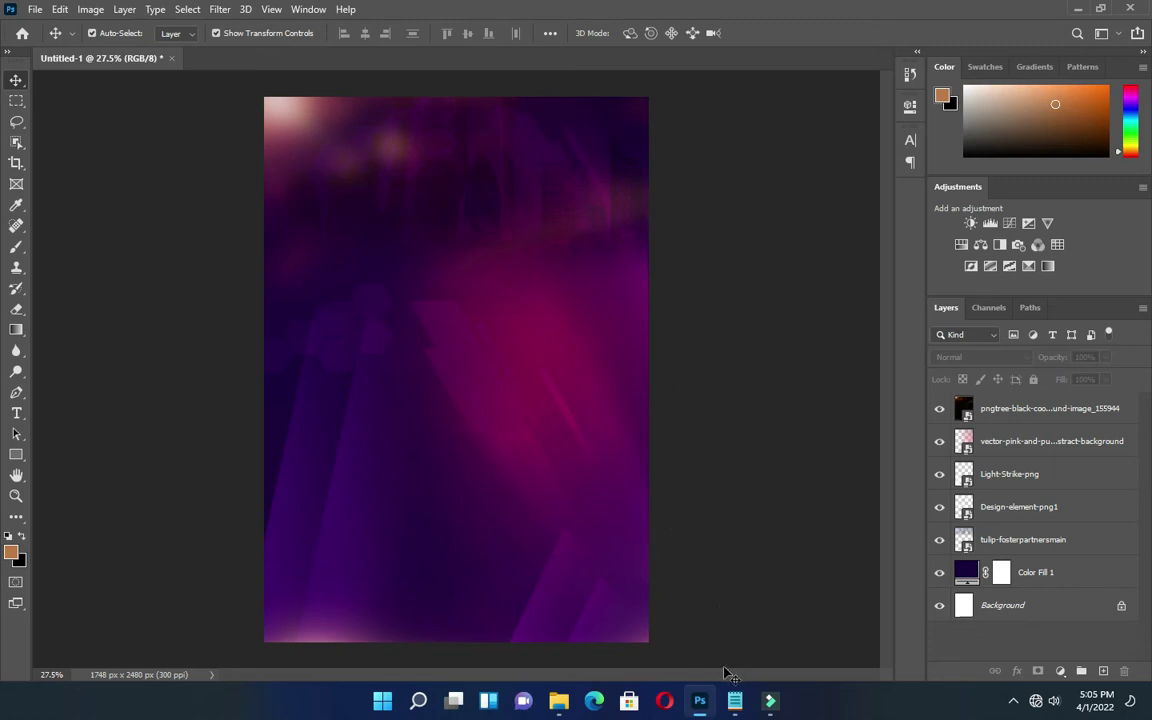
Draw a rounded rectangle about 137 × 250 px across the canvas's upper edge near the right corner, with 39 px corner radii.
click(18, 458)
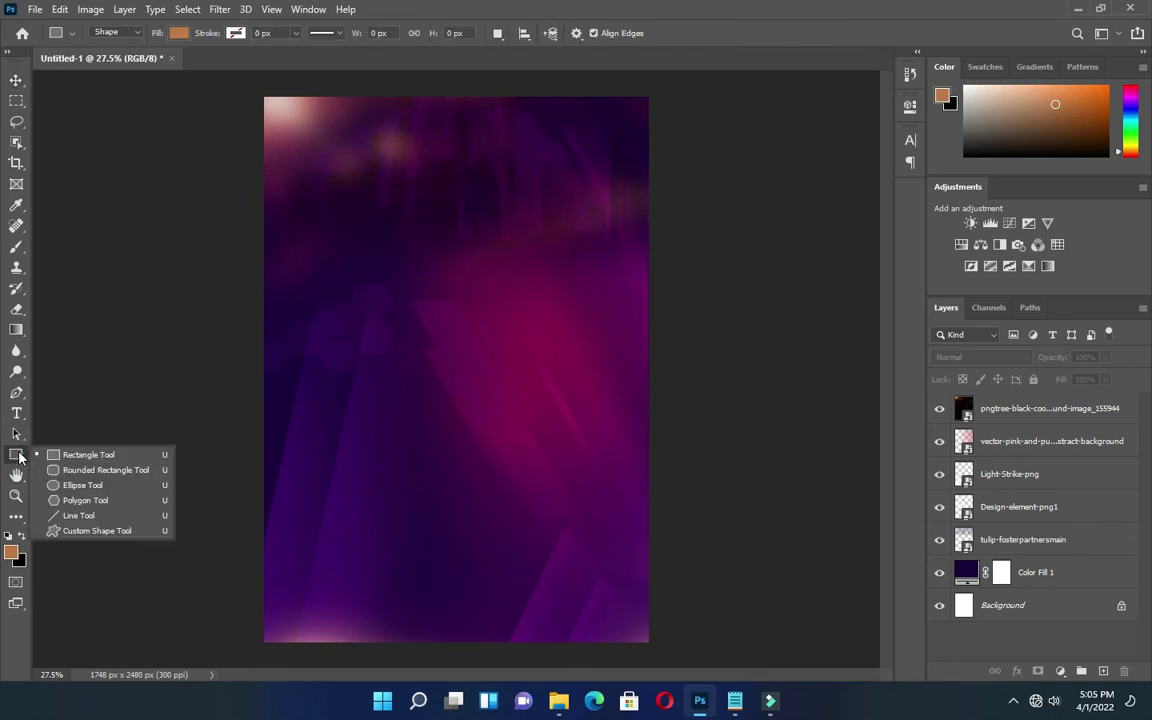
click(18, 455)
click(76, 477)
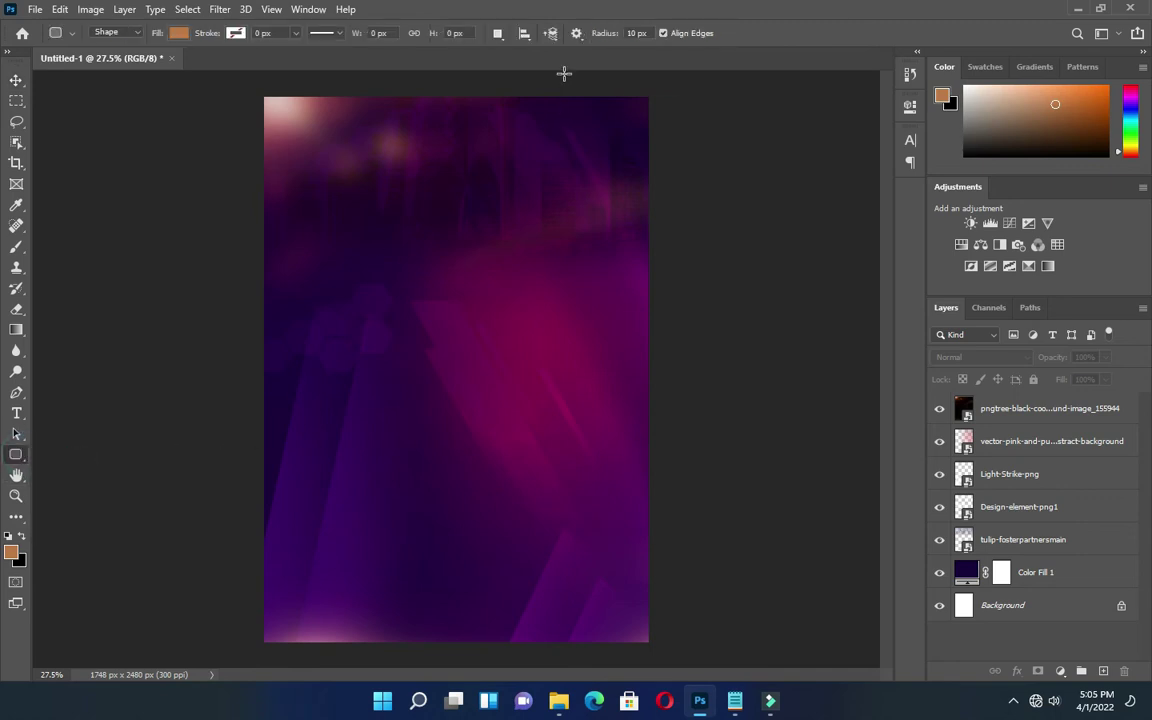
key(ctrl+minus)
scroll(585, 110, up, 5)
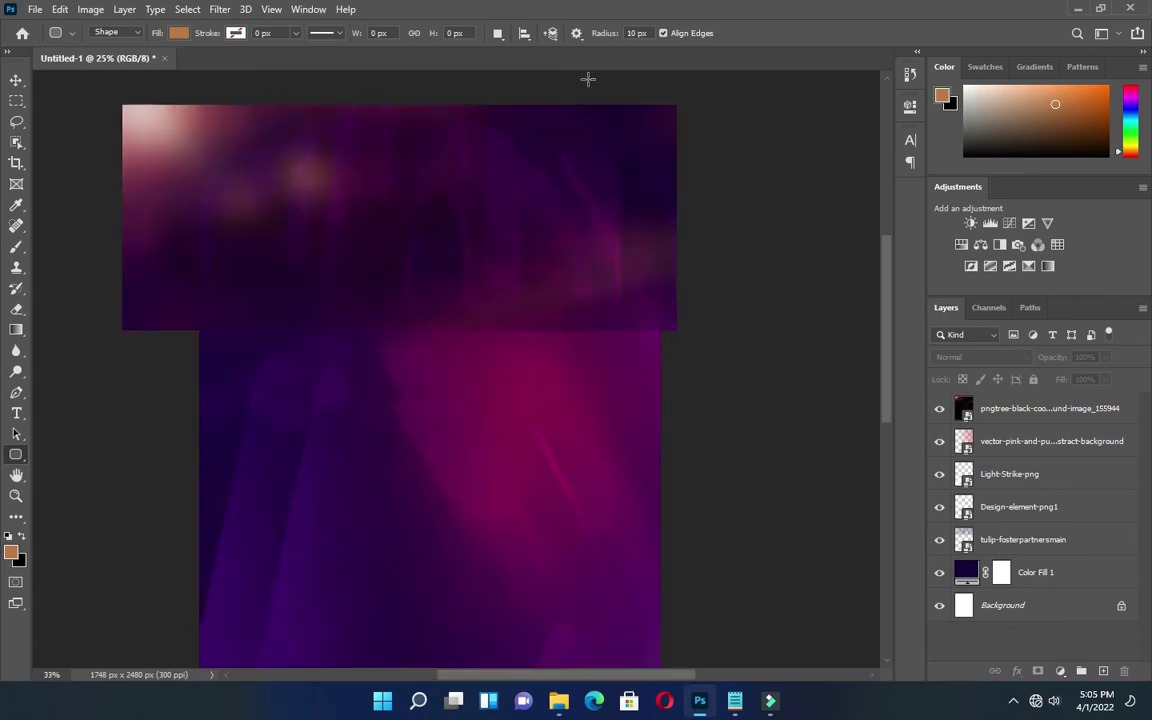
drag(607, 75, 671, 191)
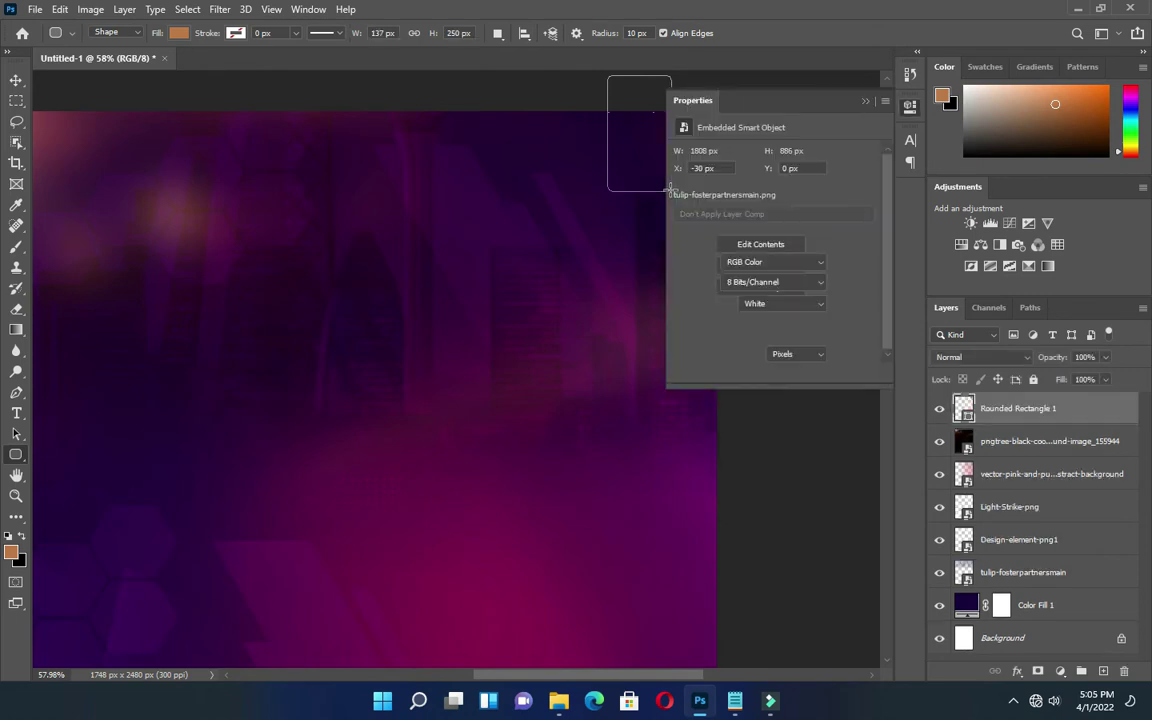
drag(813, 261, 837, 265)
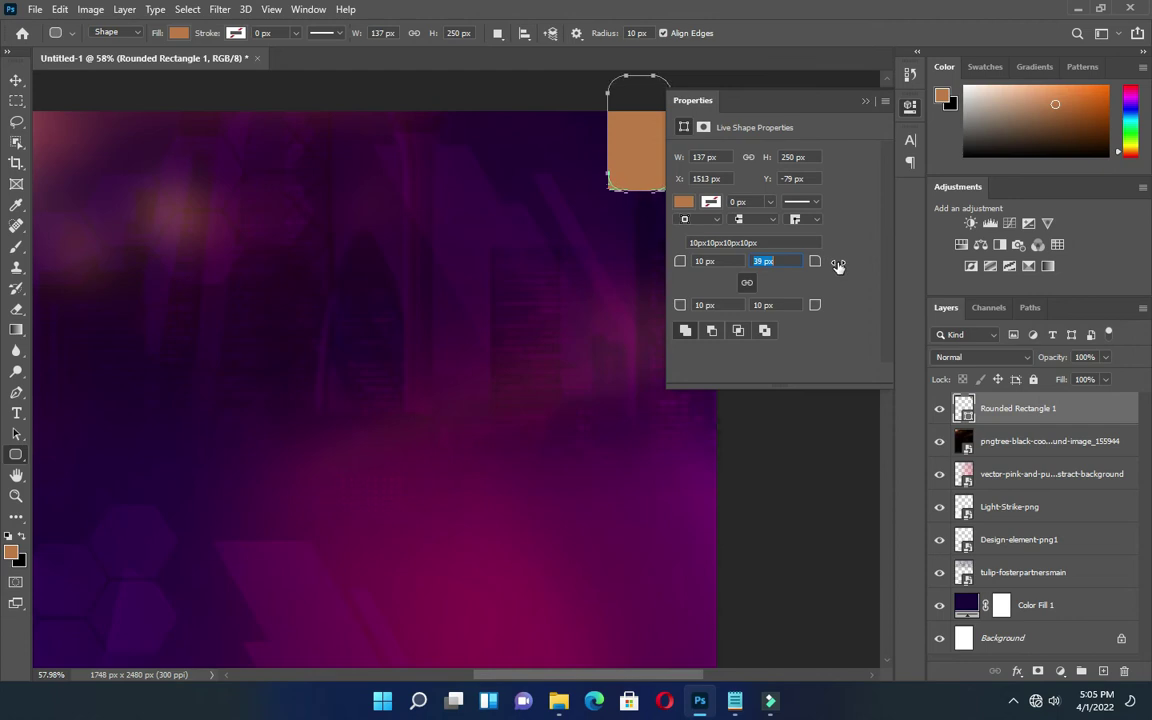
Fill the rounded rectangle with the orange-yellow colour ffae00 and move it slightly towards the canvas's right edge.
click(686, 202)
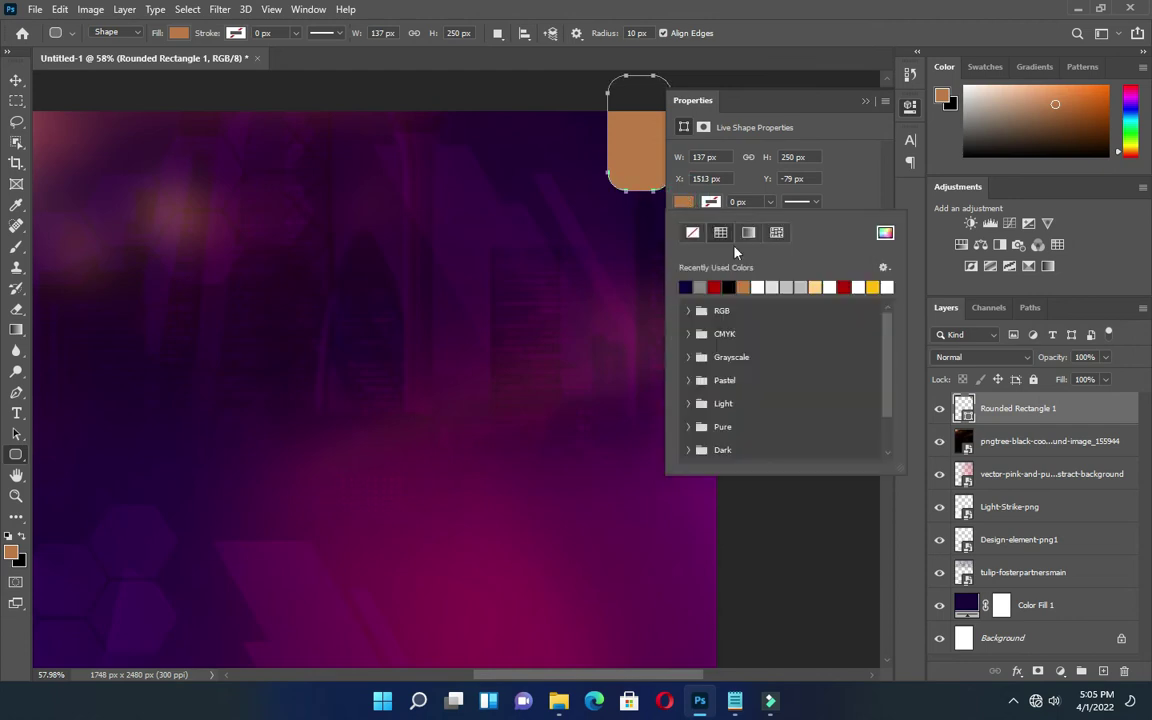
click(816, 287)
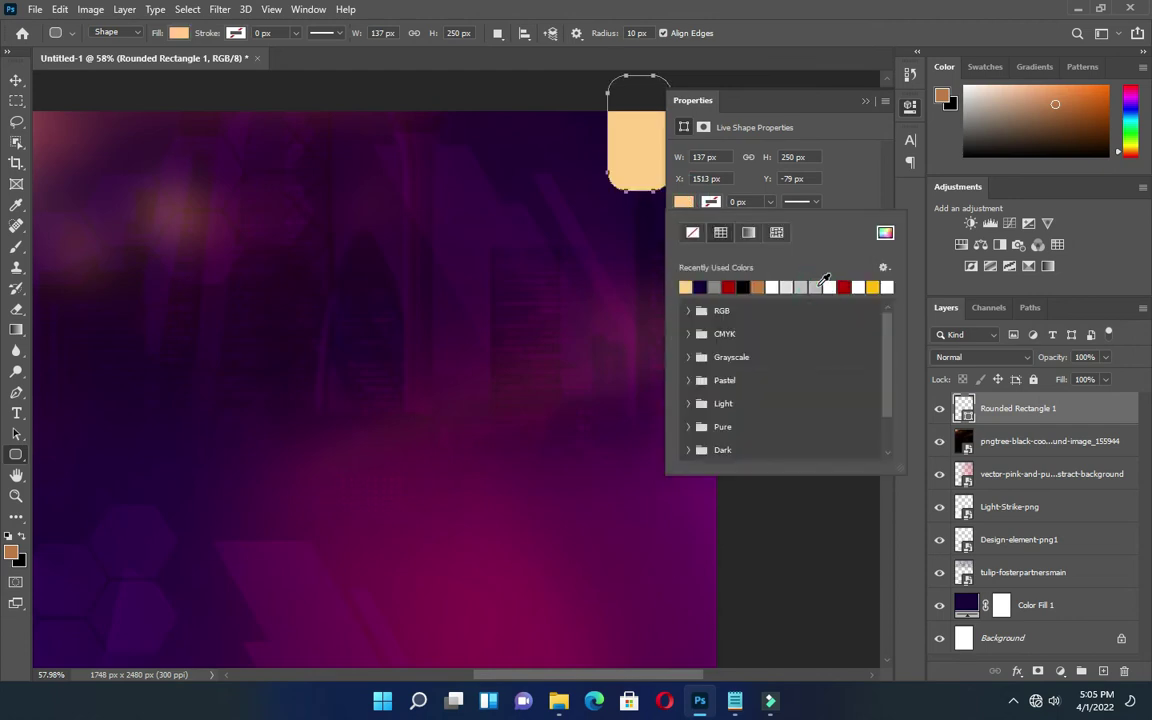
click(884, 235)
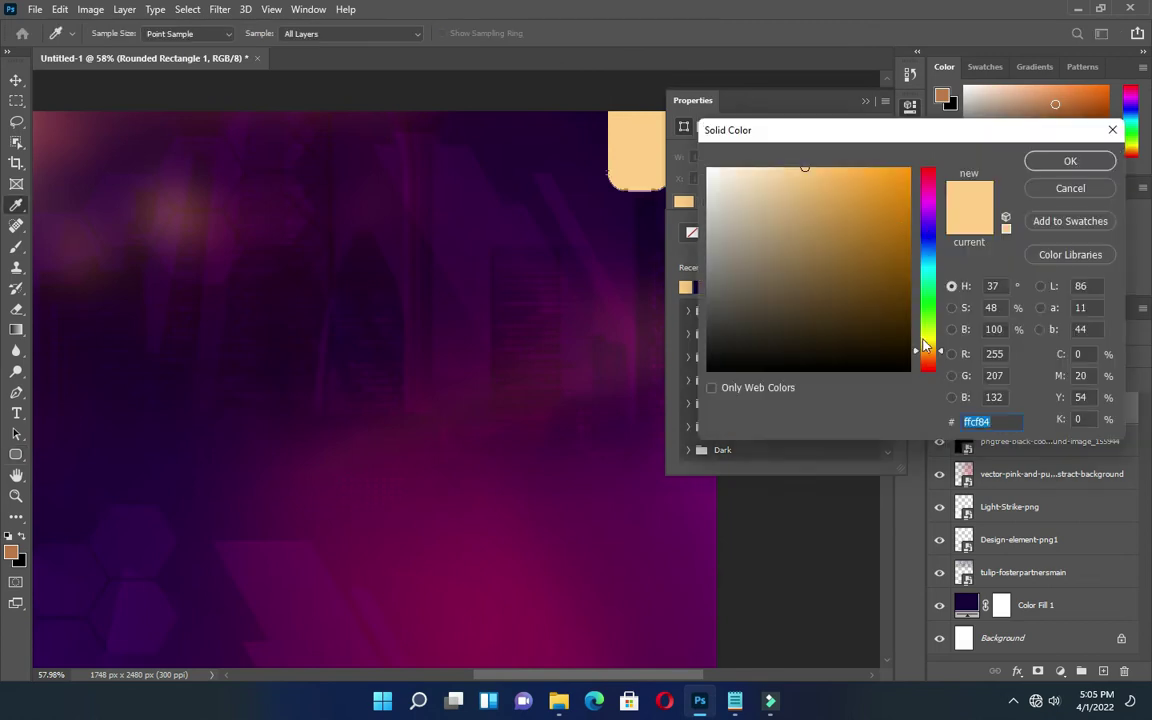
drag(922, 352, 922, 355)
drag(805, 168, 930, 163)
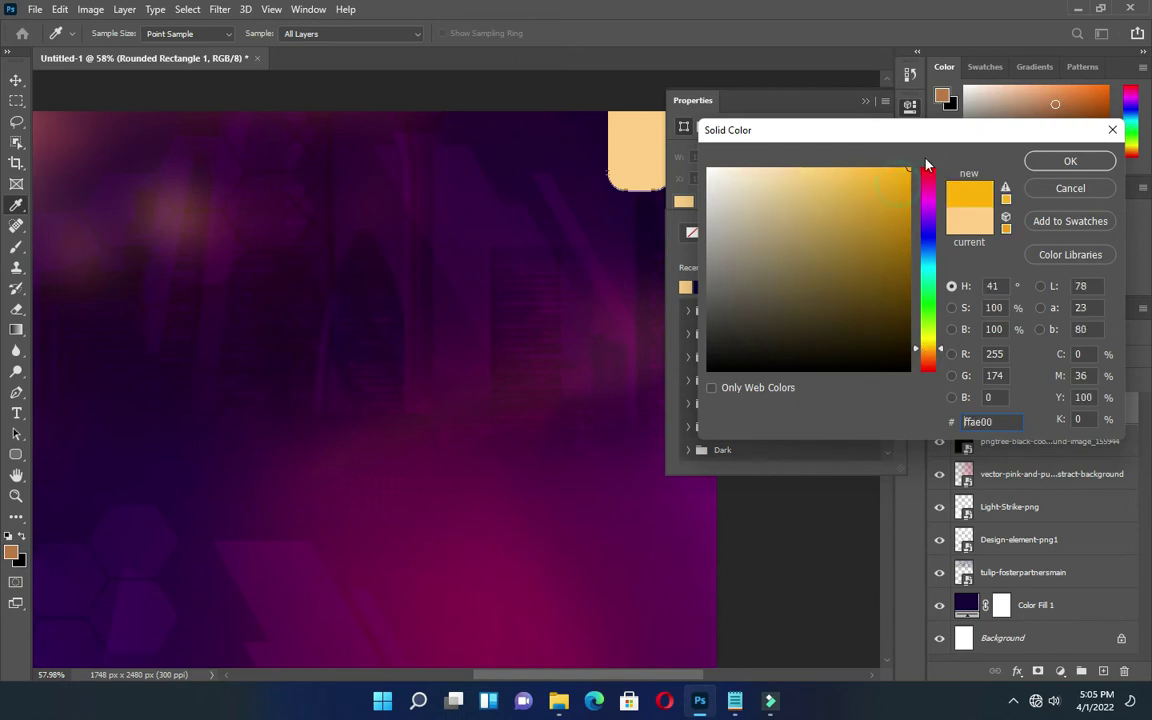
click(1070, 161)
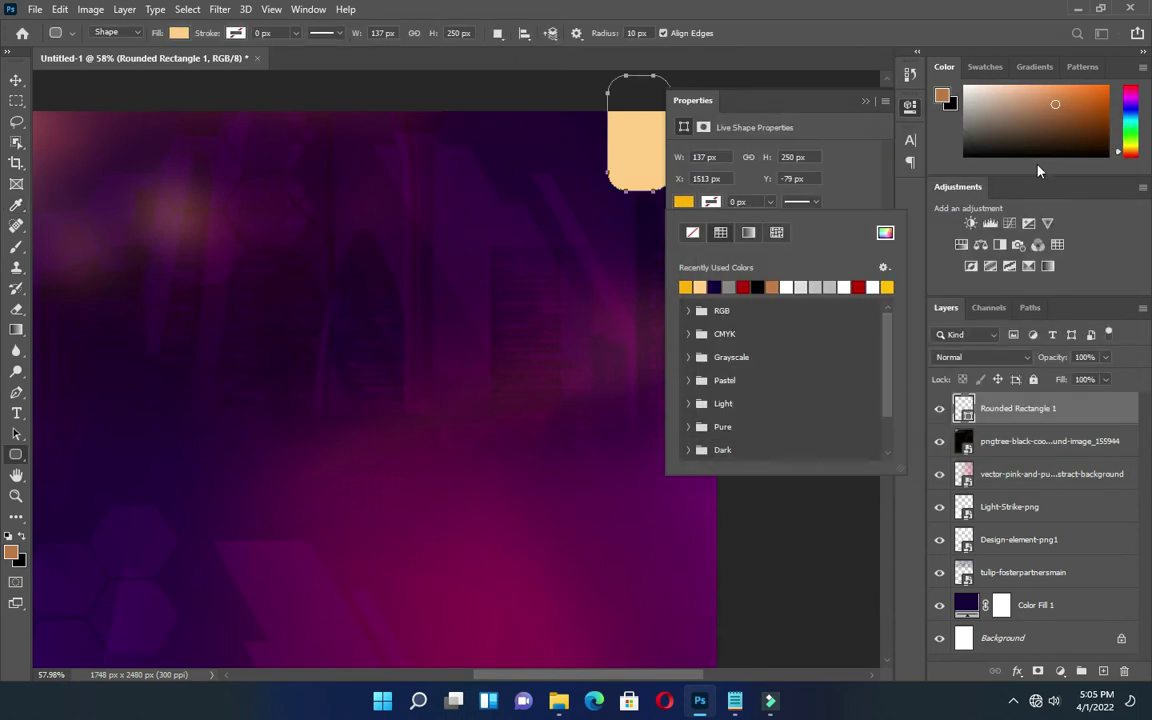
click(864, 102)
click(16, 79)
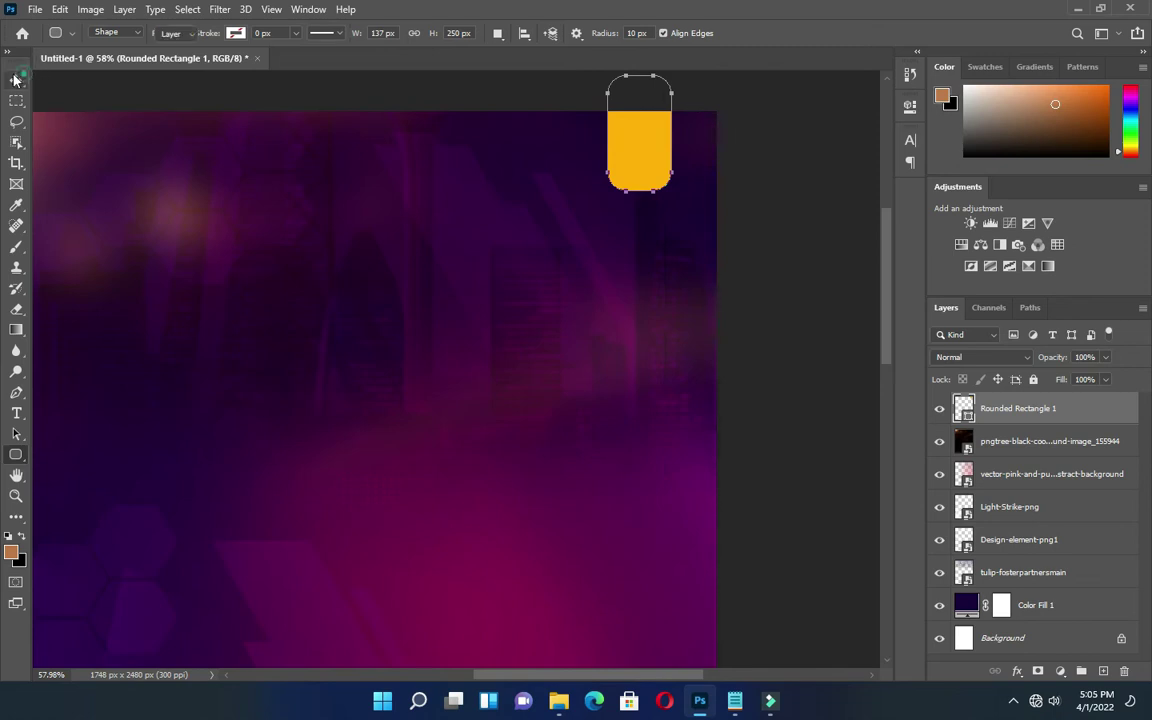
drag(642, 153, 658, 154)
Place the CHRIST CITY LOGO image from the AMAZING GRACE folder, scaled down to fit inside the yellow rounded rectangle.
click(559, 700)
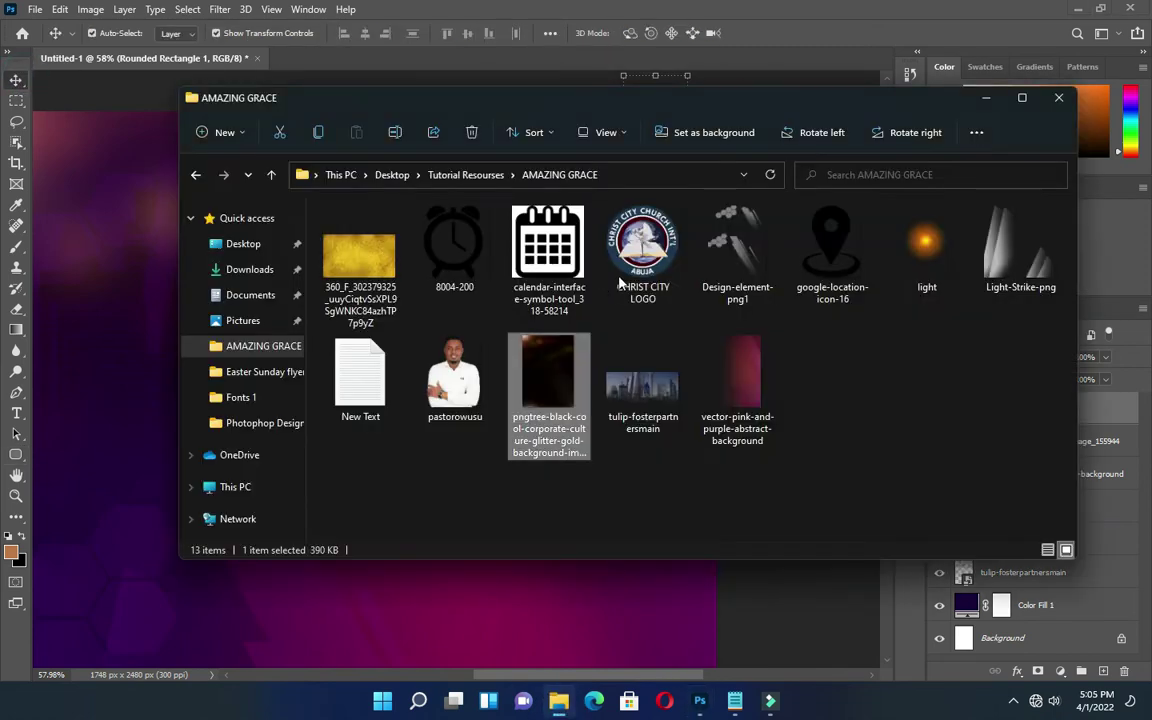
click(645, 286)
drag(645, 286, 450, 594)
drag(230, 390, 661, 158)
click(766, 35)
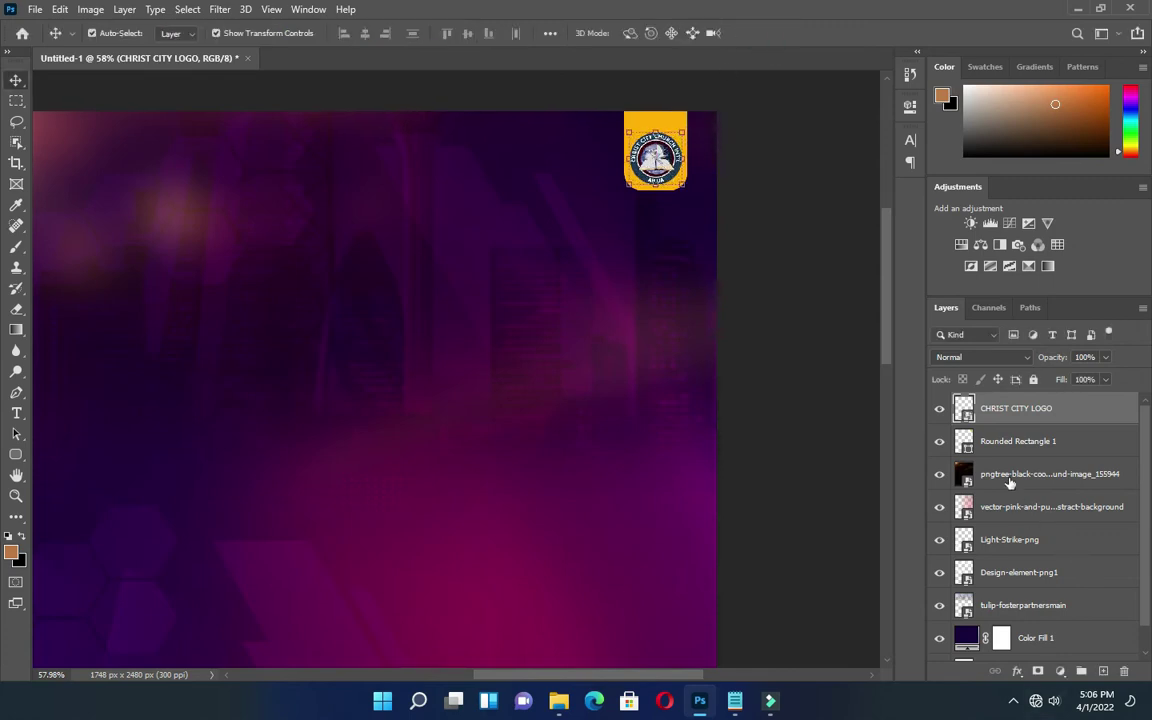
Align the horizontal centres of the logo and the rounded rectangle, and deselect both layers.
shift+click(1013, 443)
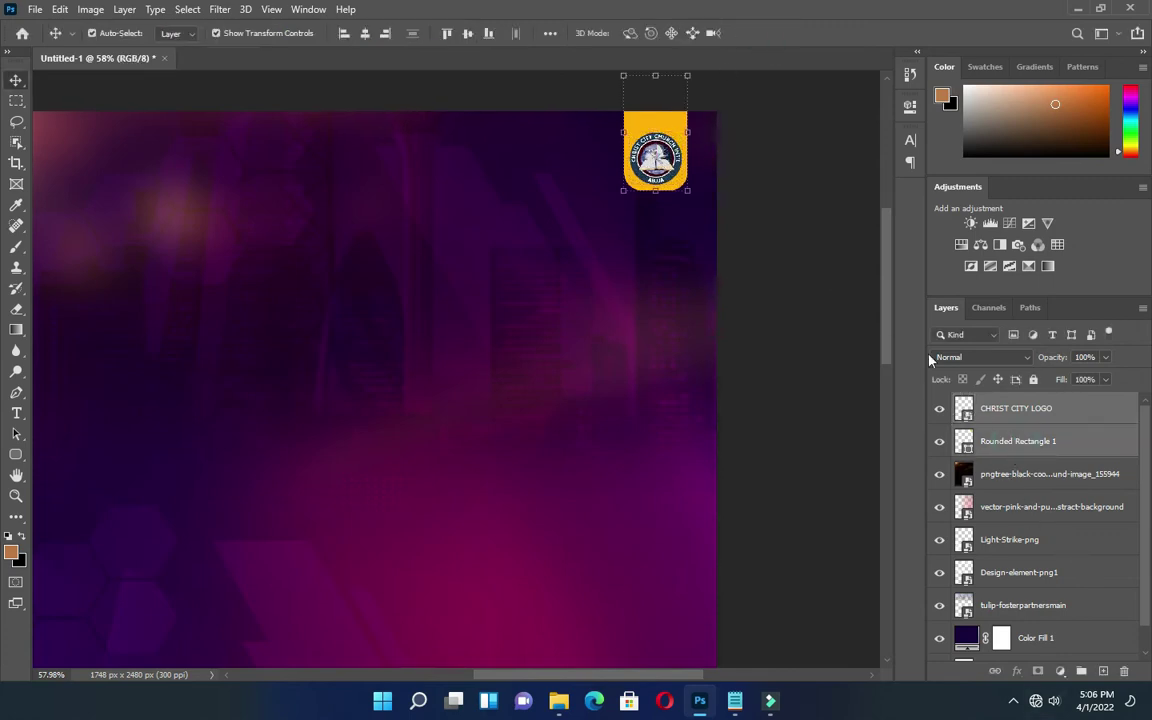
click(365, 34)
key(ctrl)
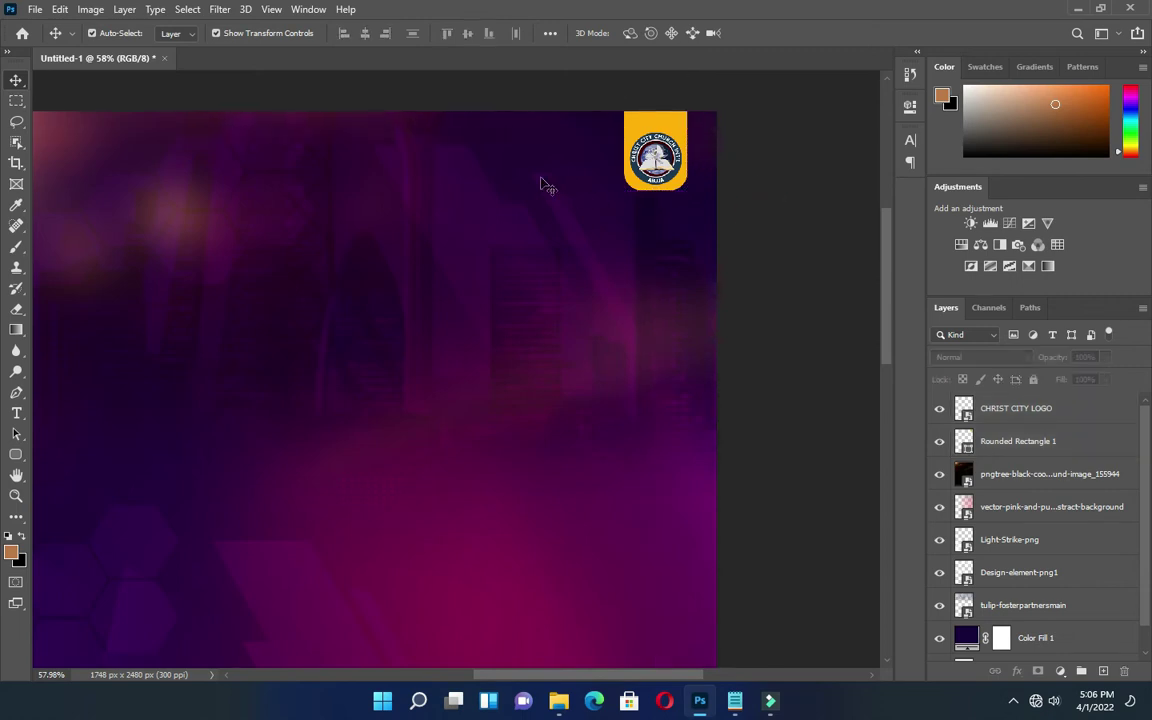
Enlarge the logo and rounded rectangle together to about 122%, extending them down and to the left, and deselect them.
scroll(572, 205, down, 3)
scroll(572, 205, down, 1)
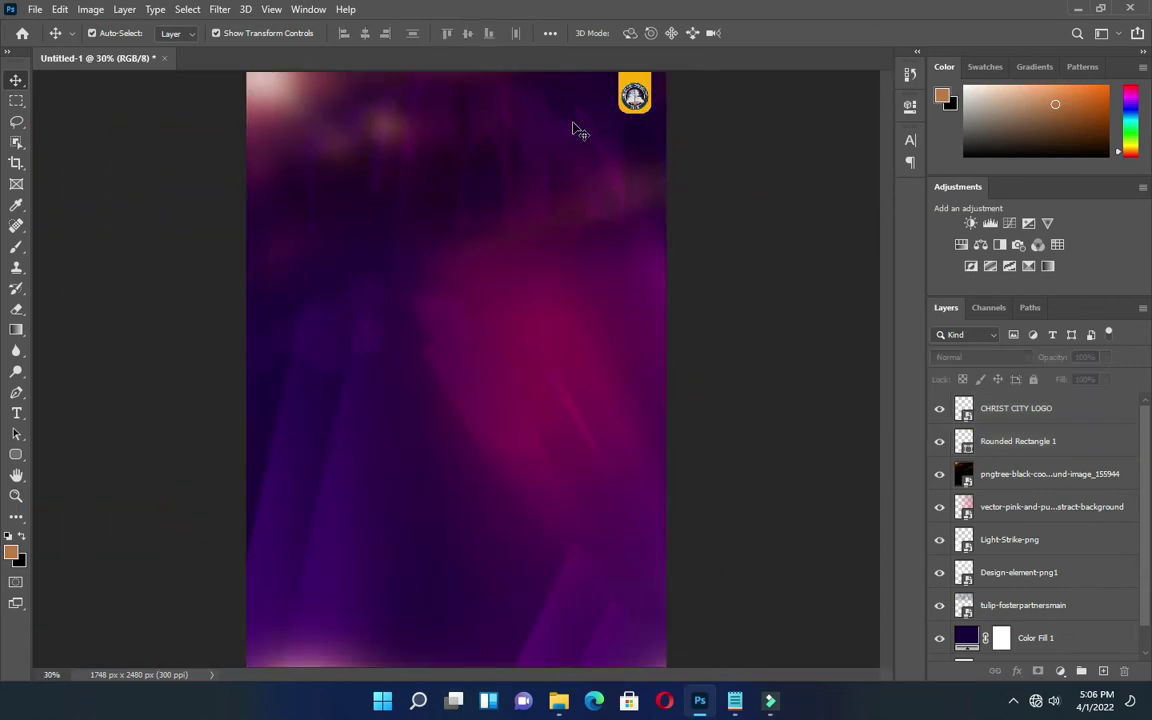
scroll(655, 105, up, 2)
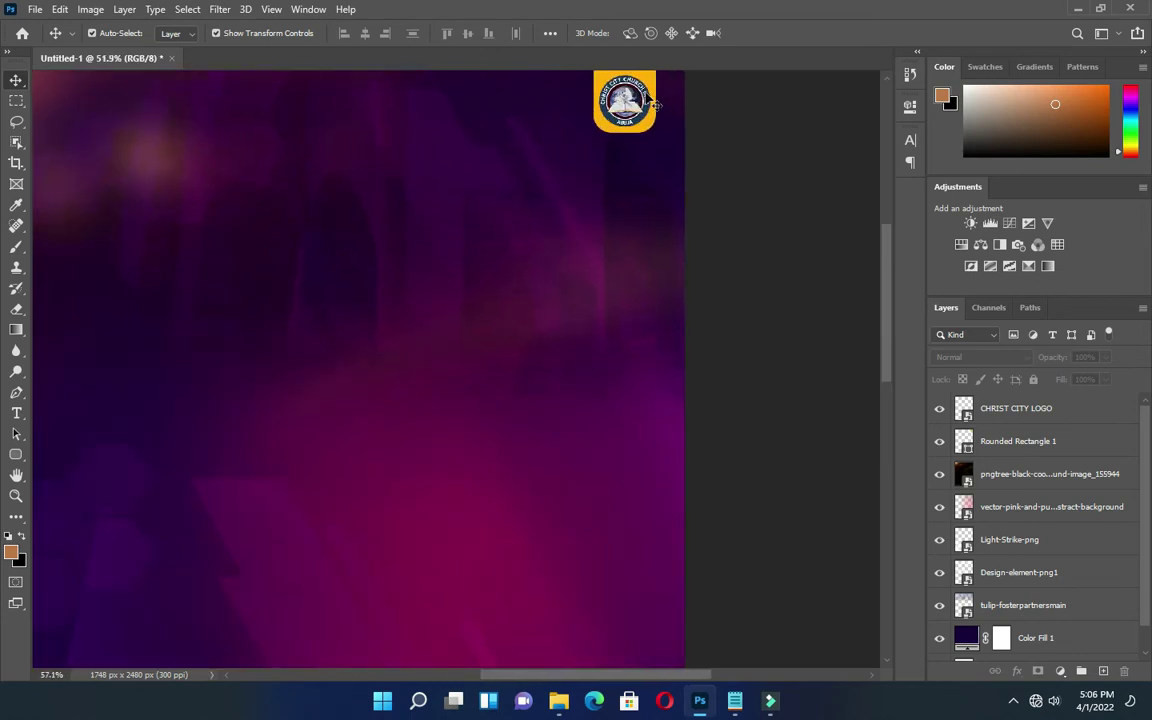
scroll(645, 106, down, 3)
scroll(608, 116, up, 3)
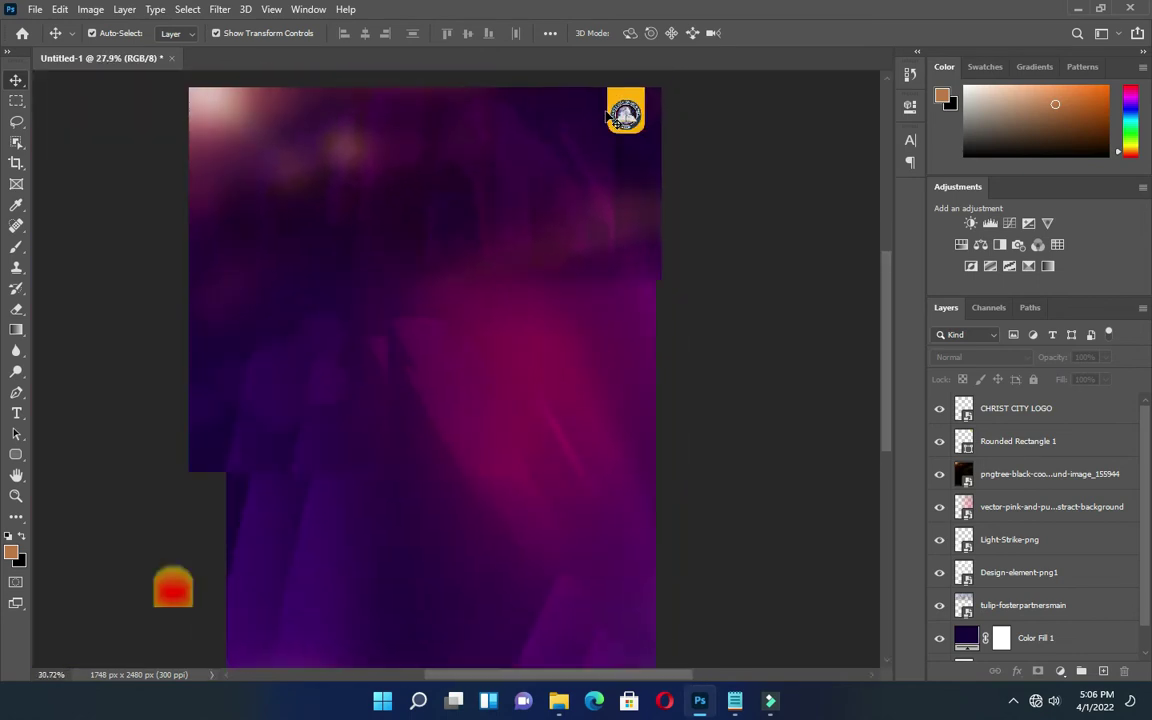
click(1001, 444)
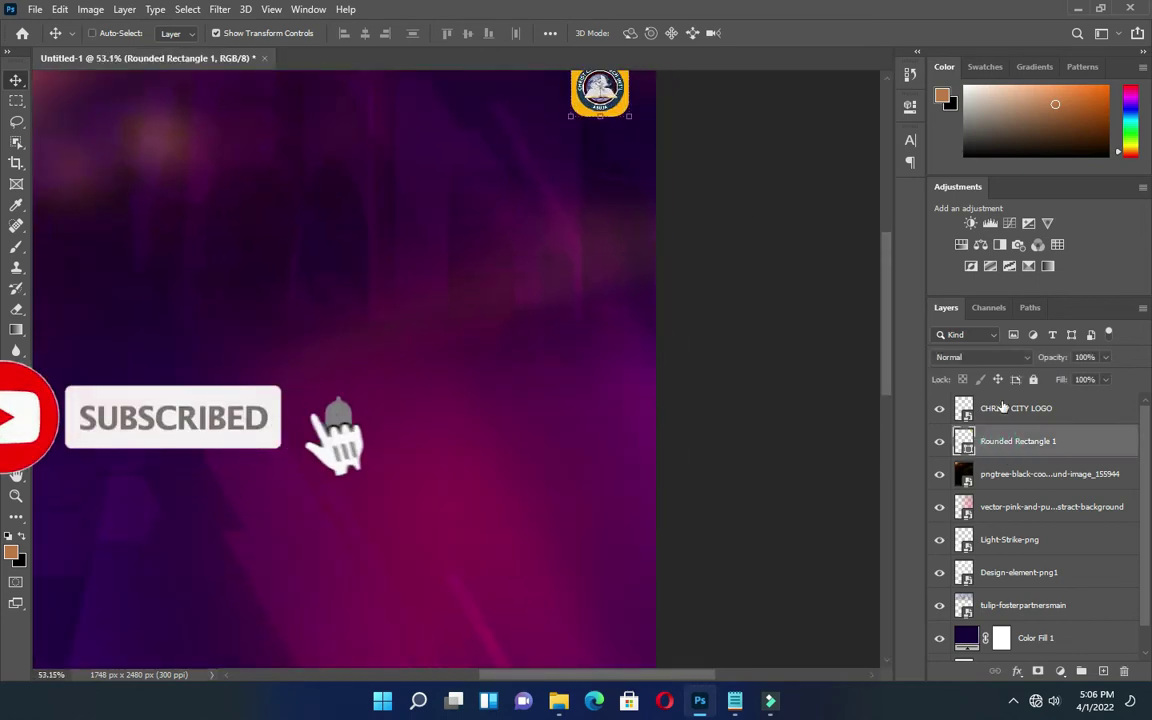
shift+click(1000, 408)
drag(569, 115, 548, 130)
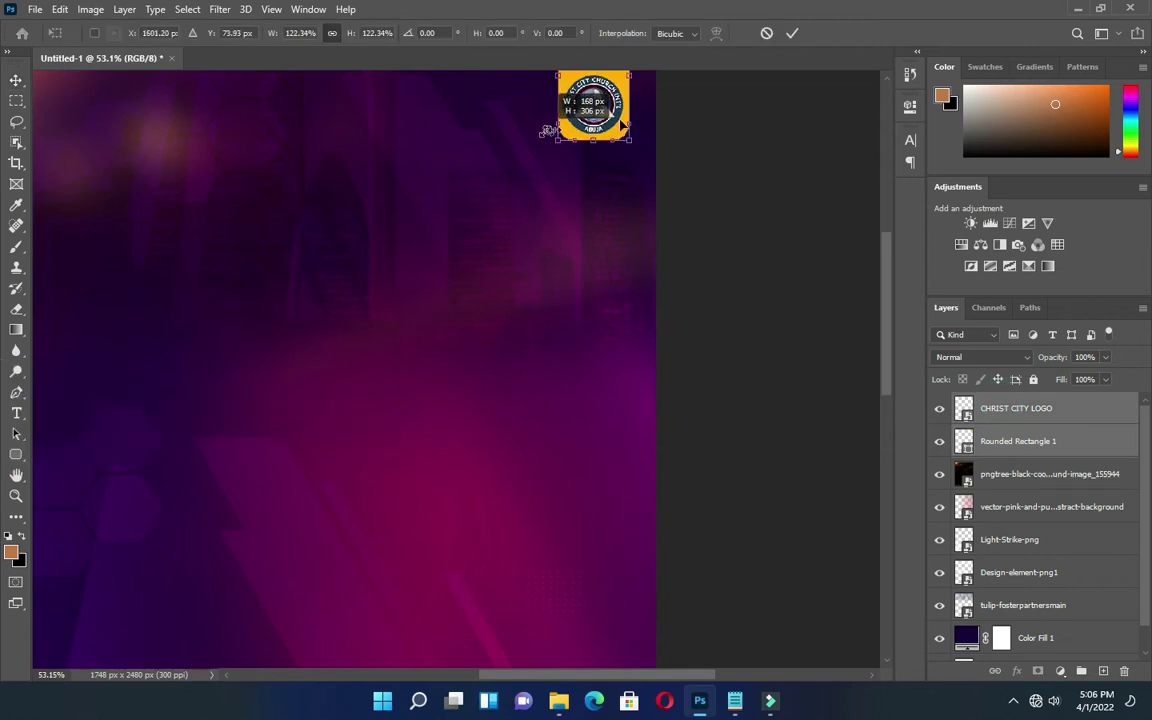
click(792, 33)
scroll(581, 172, down, 2)
scroll(581, 172, down, 1)
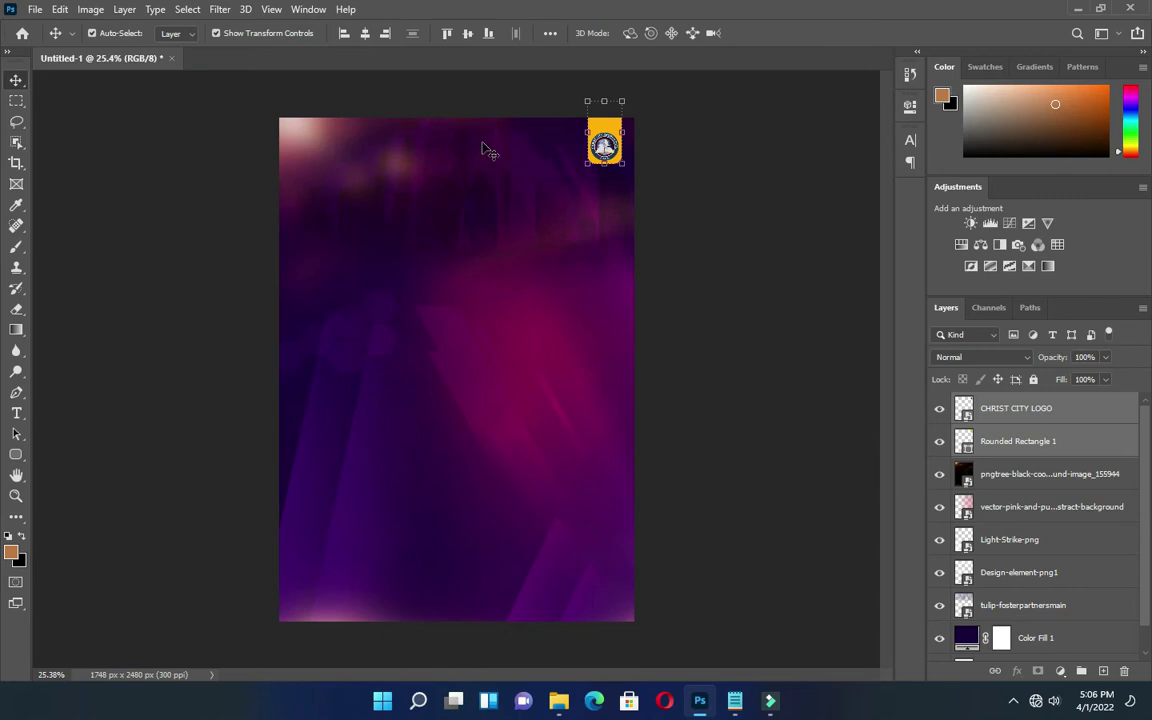
scroll(581, 150, up, 1)
click(761, 175)
scroll(560, 200, down, 2)
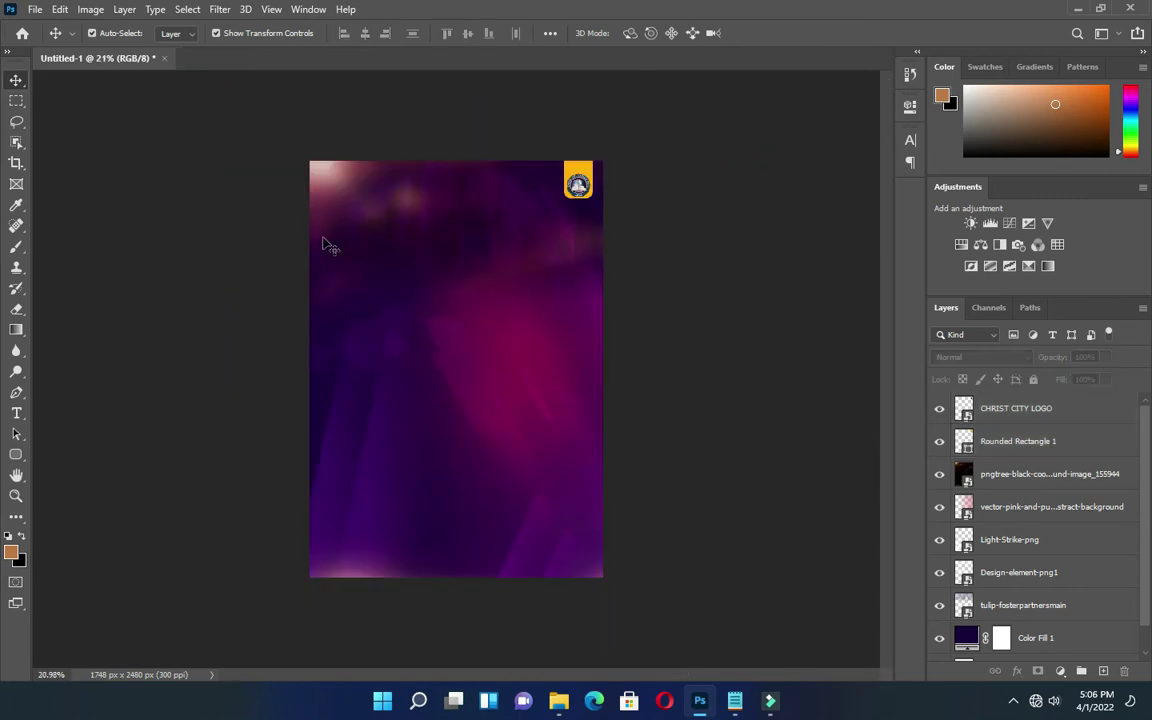
scroll(489, 175, up, 4)
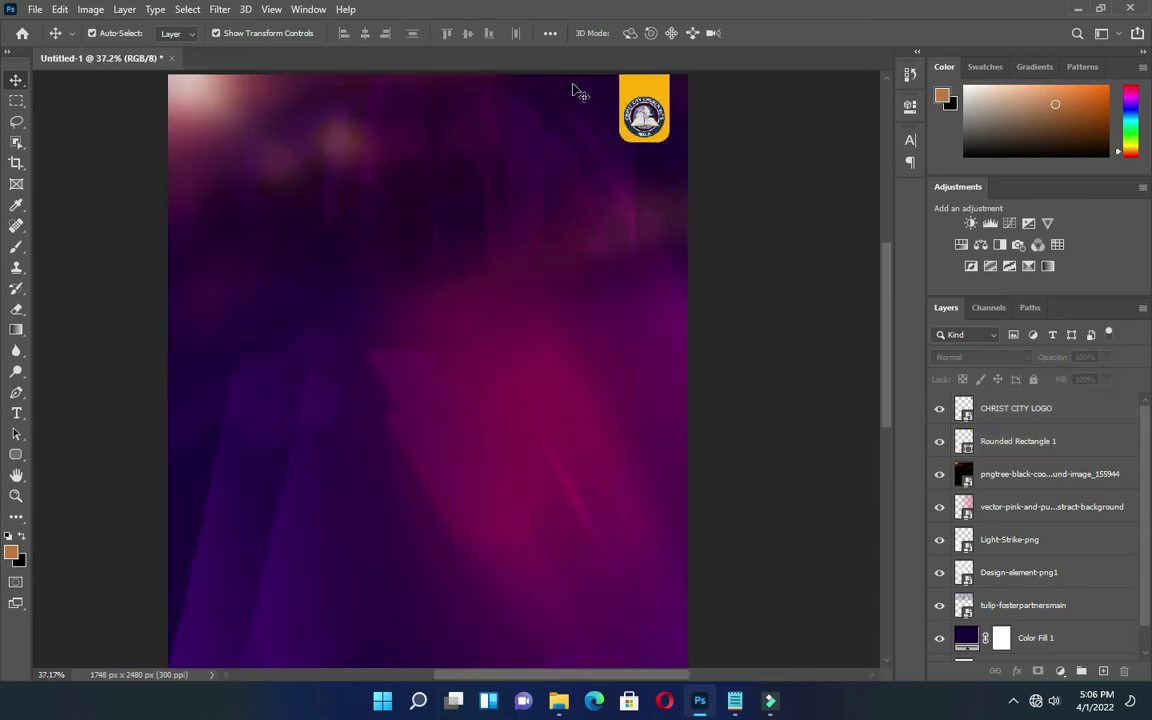
Switch to Notepad, copy the colour code 190041 from the New Text file, and return to Photoshop.
click(735, 700)
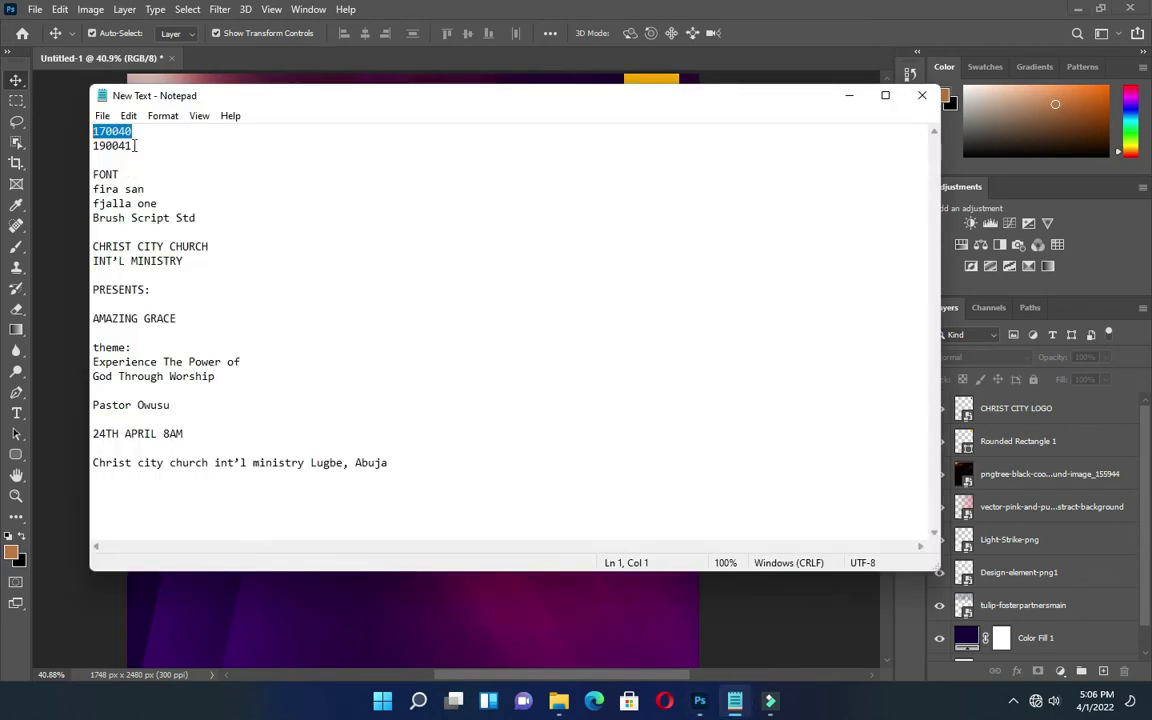
drag(142, 147, 93, 146)
key(ctrl+c)
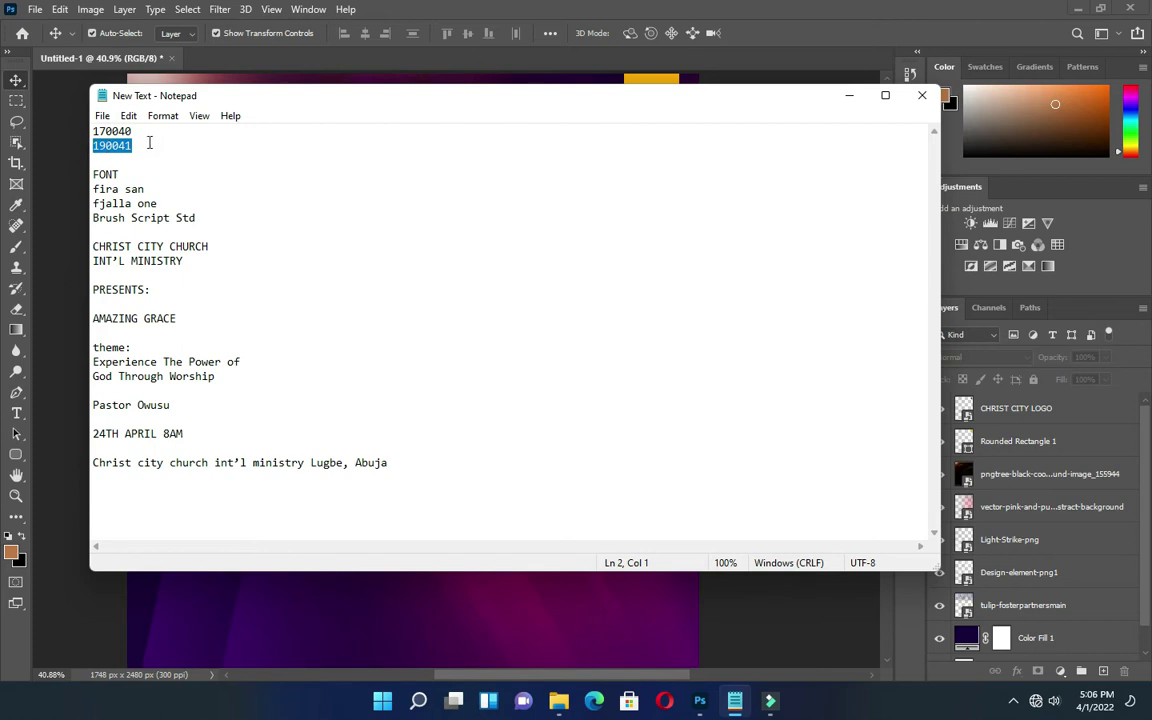
click(849, 96)
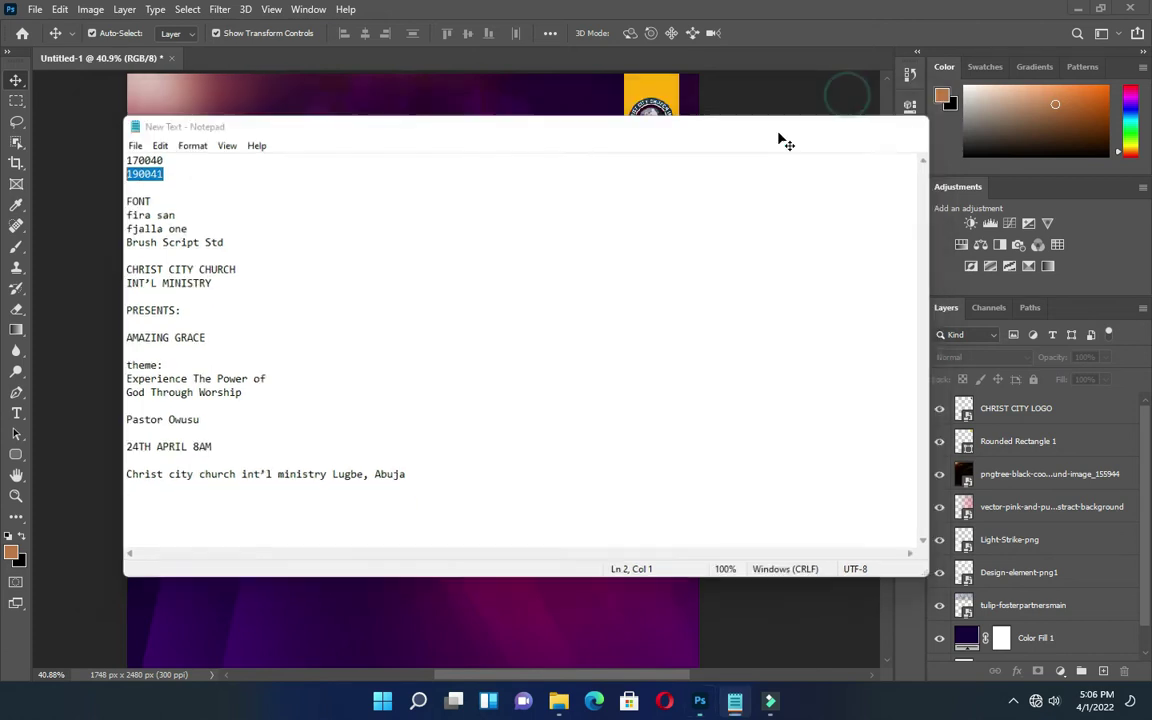
Add a solid colour fill layer with colour 190041 directly above the black and glitter-gold background layer, and select its mask.
click(1016, 470)
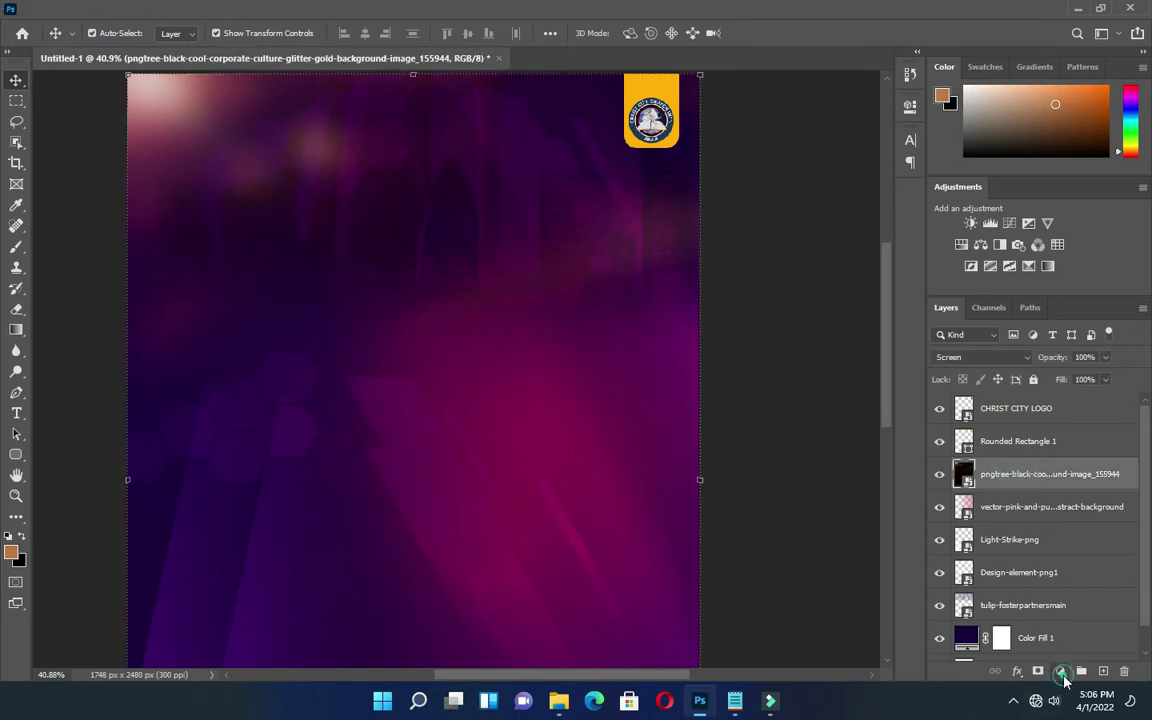
click(1061, 671)
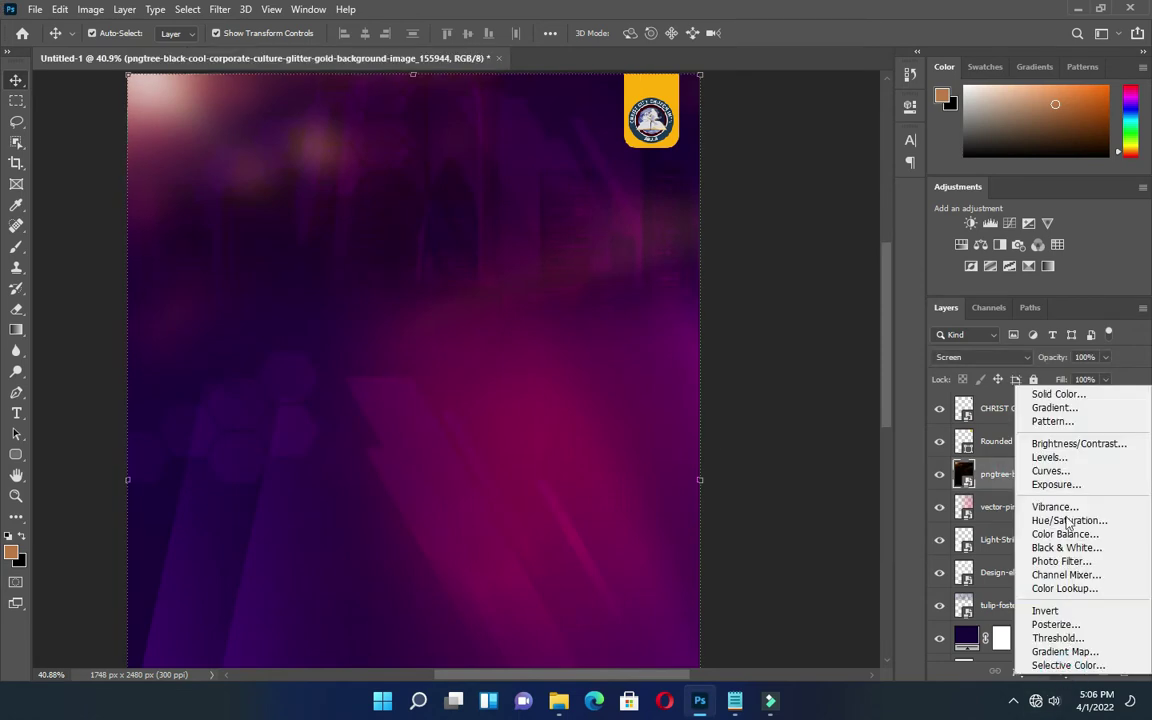
click(1057, 395)
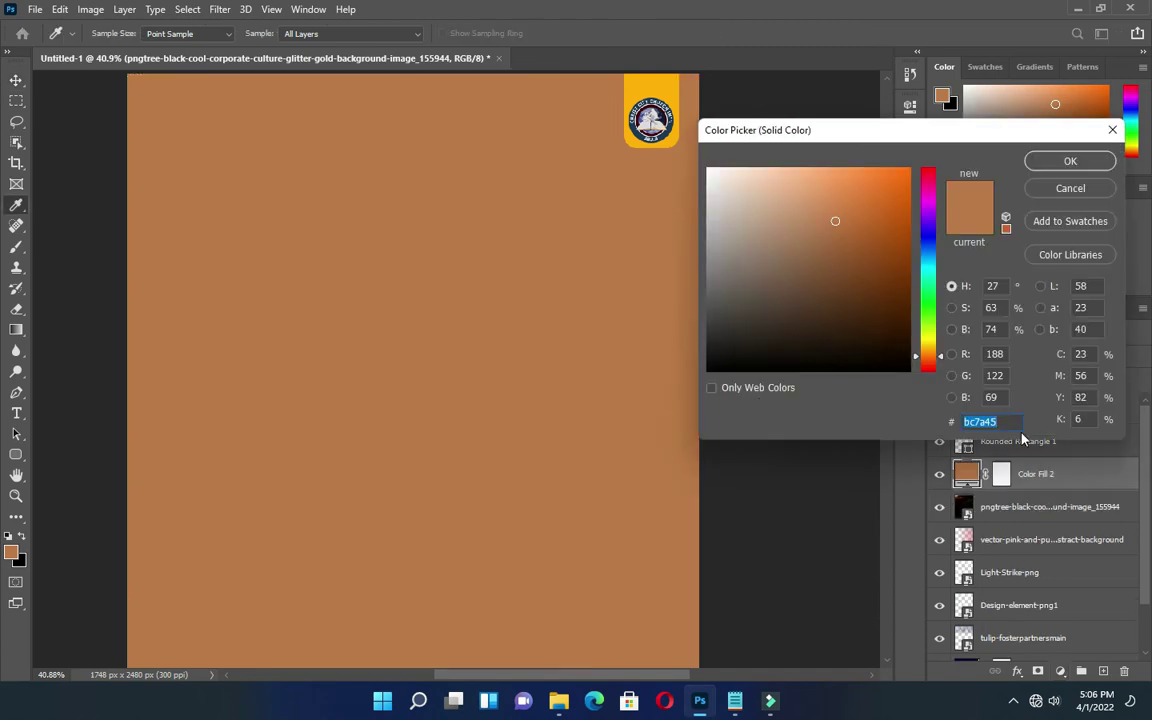
key(ctrl+v)
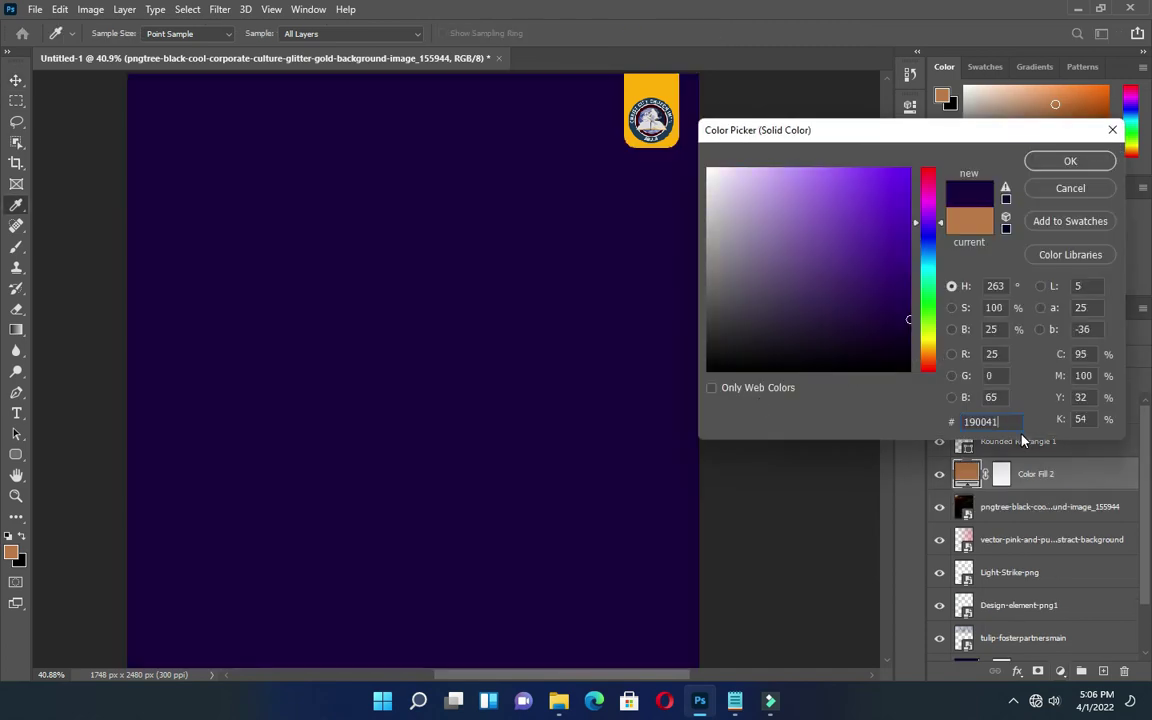
click(1078, 160)
key(ctrl+0)
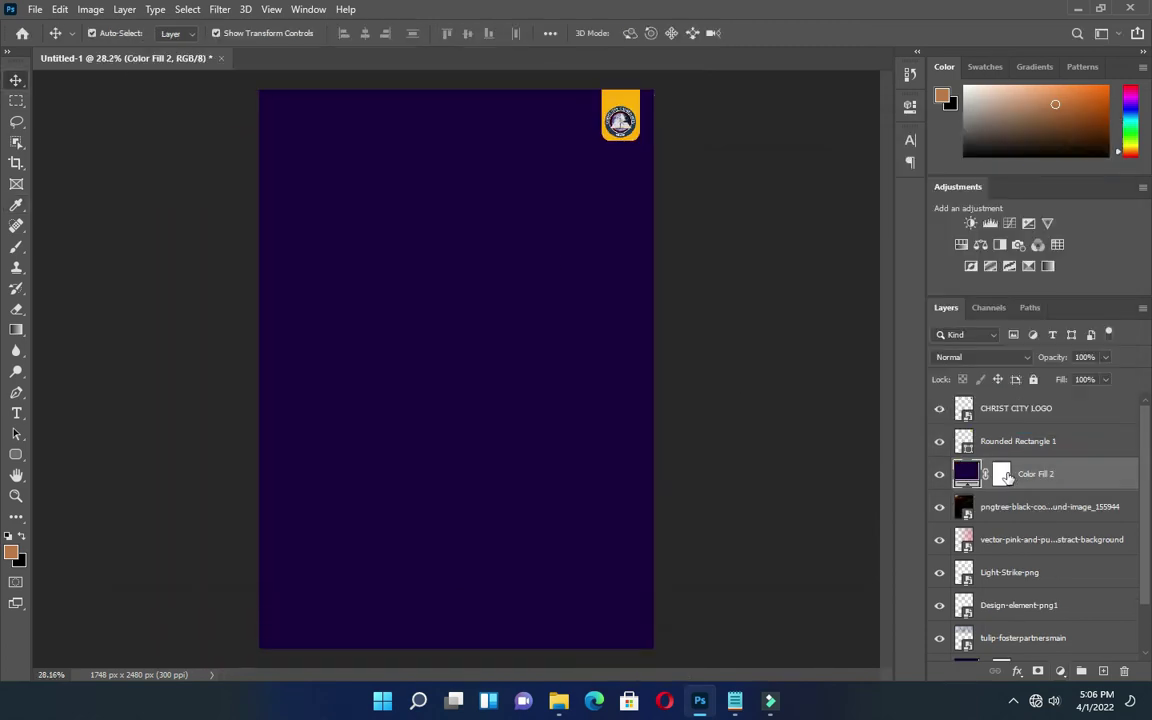
click(1003, 475)
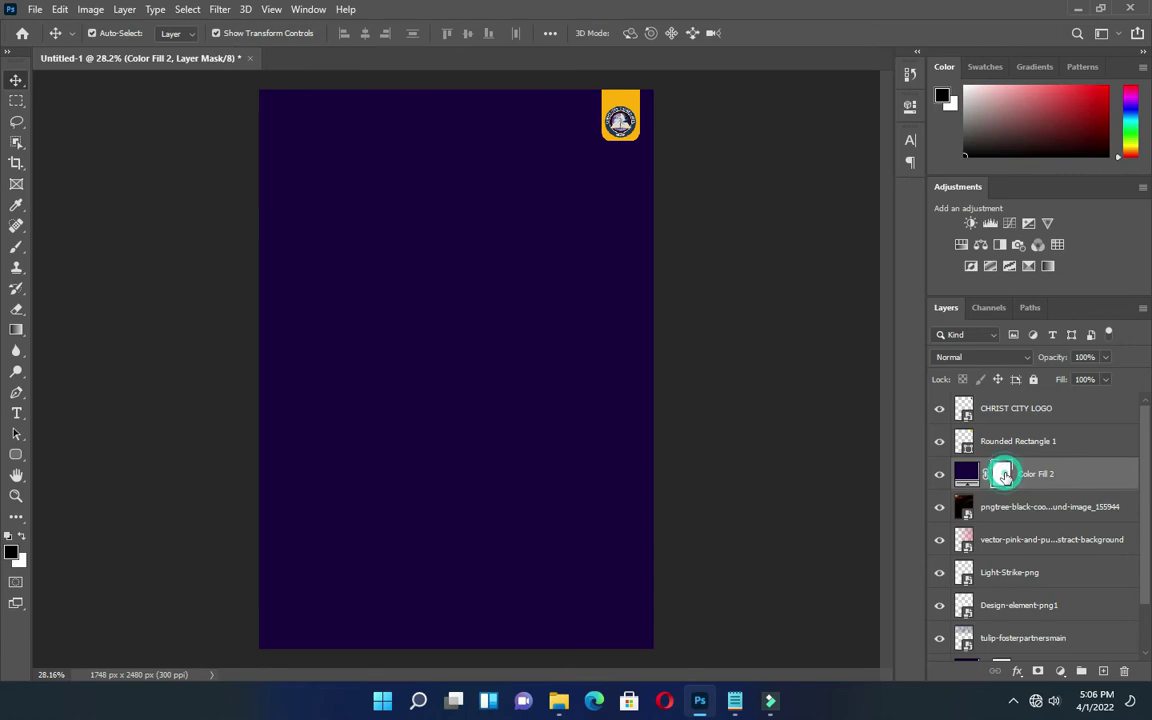
Apply repeated top-to-bottom linear black-to-transparent gradients in Multiply mode to the Color Fill 2 mask, revealing the upper artwork.
click(16, 331)
click(430, 78)
drag(430, 78, 444, 476)
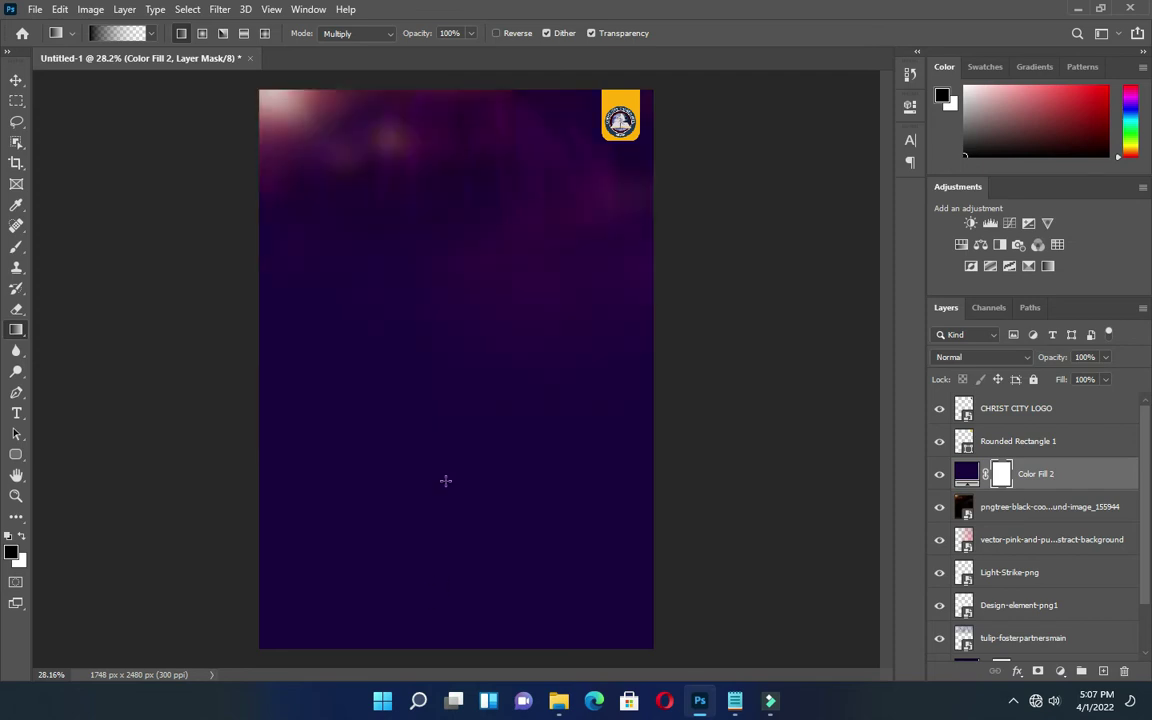
drag(472, 81, 463, 532)
drag(473, 233, 478, 591)
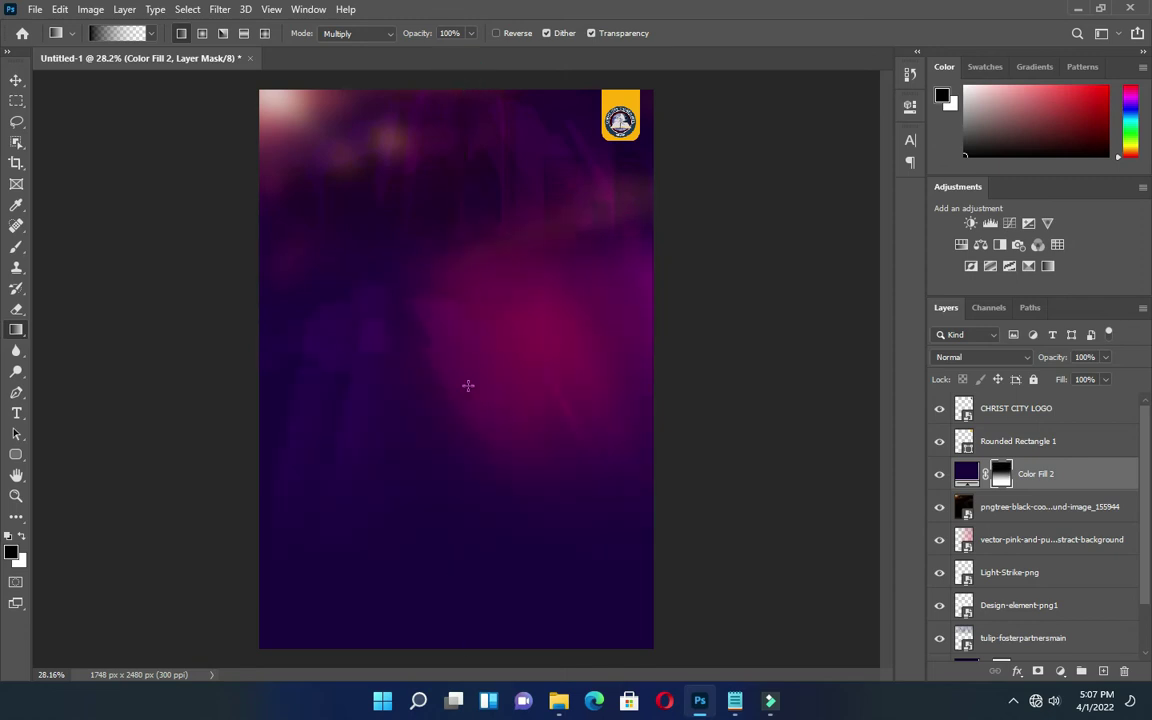
drag(447, 170, 432, 455)
drag(469, 123, 460, 548)
Move the Light-Strike-png layer down and slightly to the left over the lower part of the flyer, and deselect it.
scroll(519, 485, up, 2)
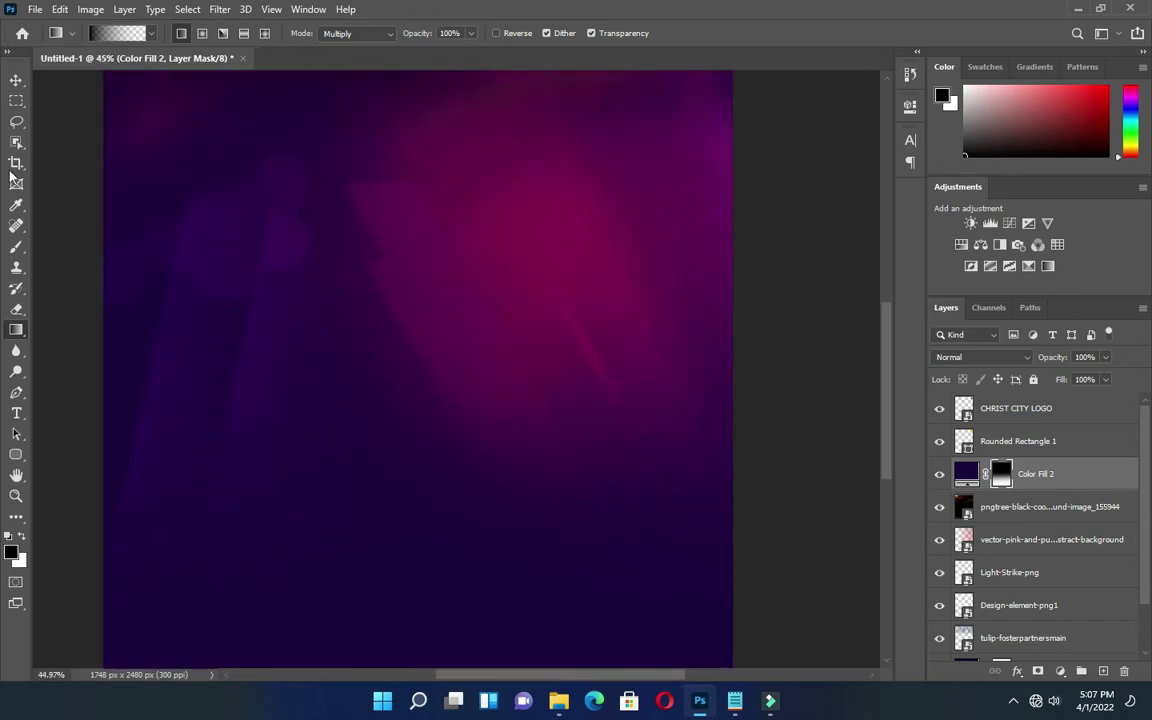
click(16, 80)
scroll(300, 405, down, 1)
click(268, 433)
click(584, 468)
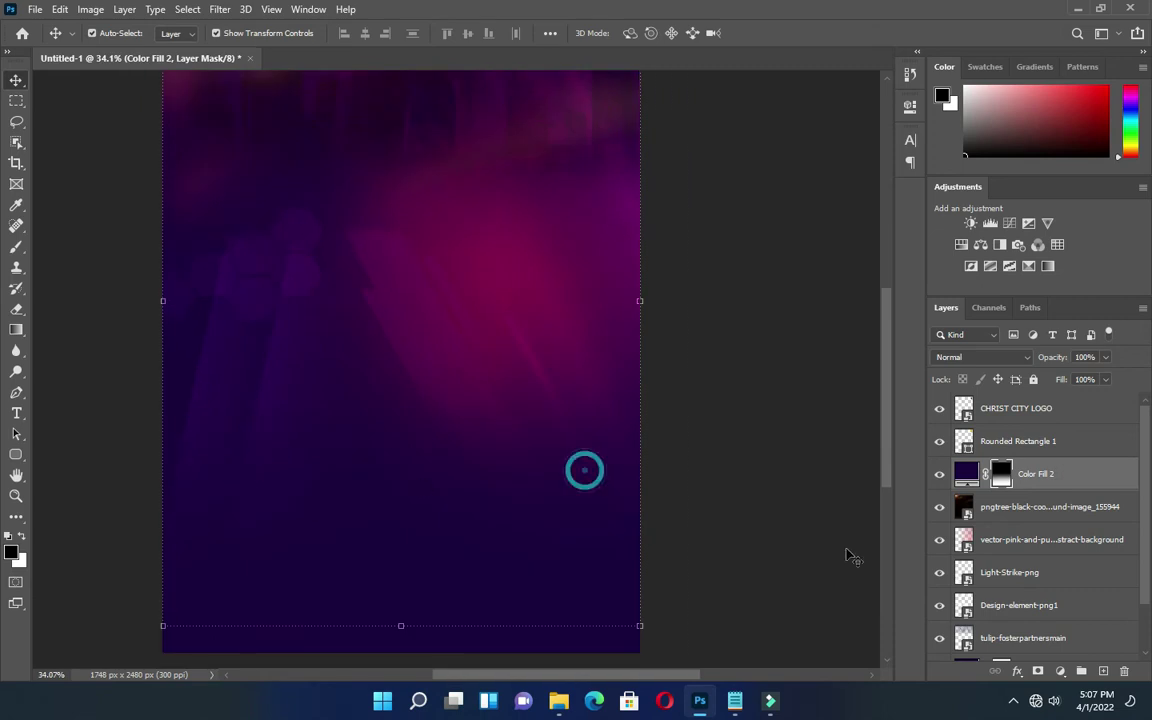
click(1009, 580)
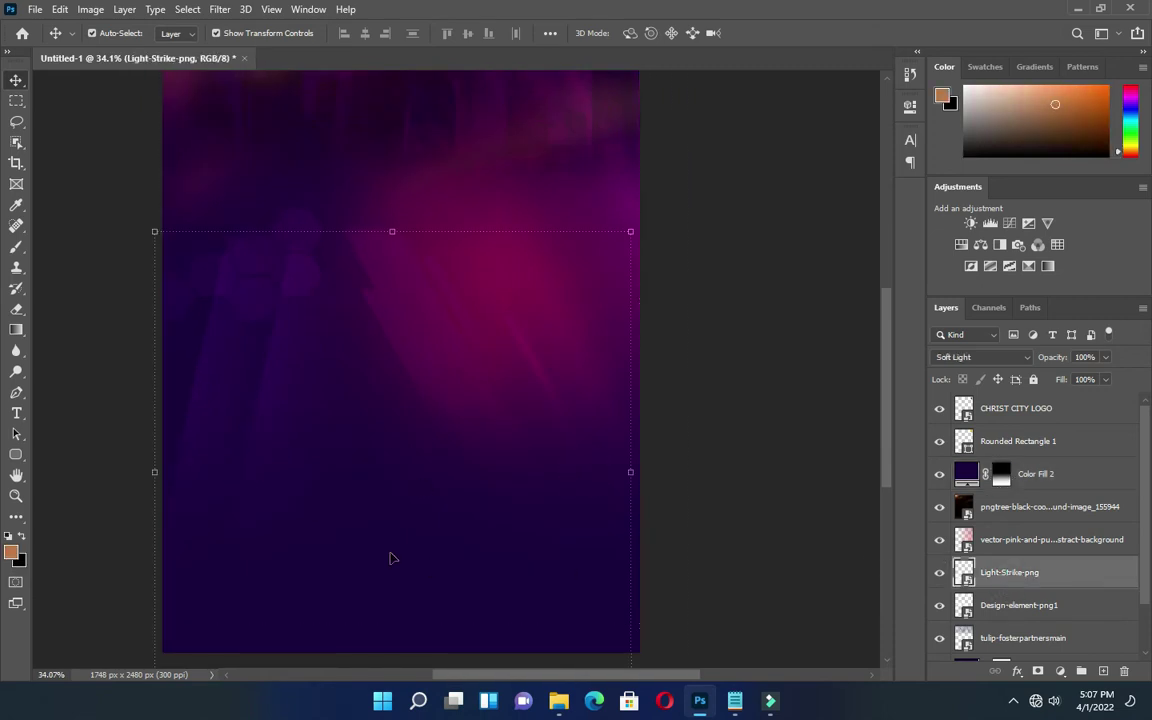
click(152, 475)
drag(216, 501, 203, 566)
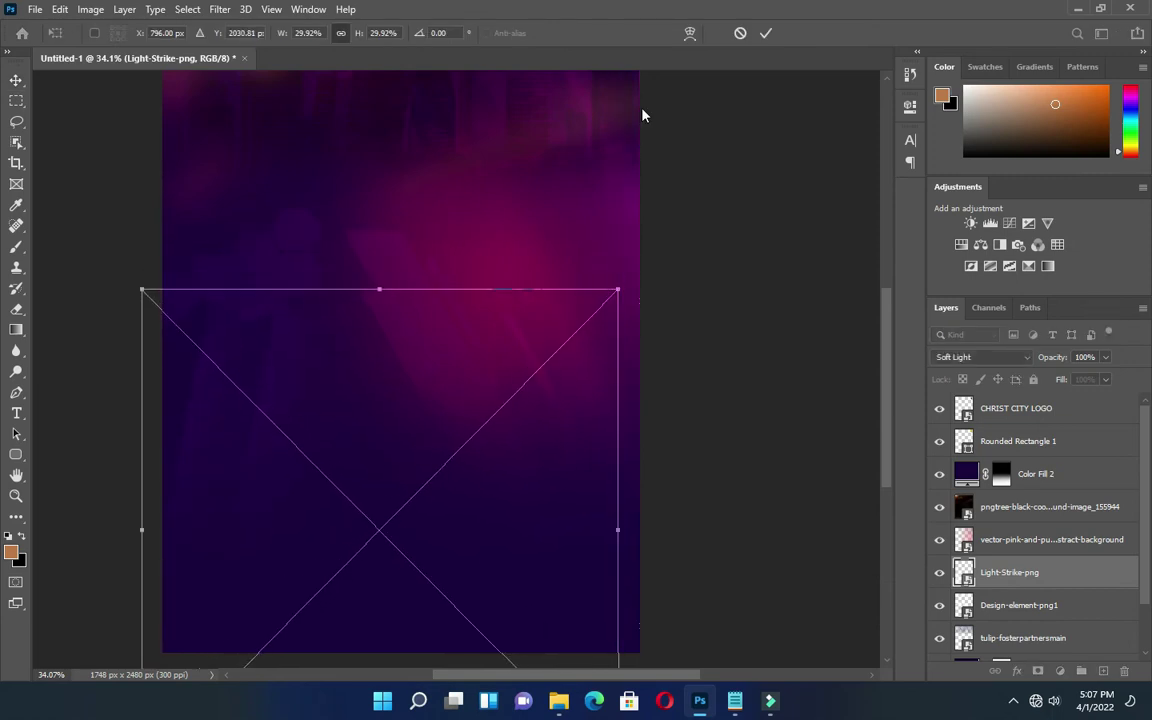
click(696, 100)
Examine the blended background across the whole flyer and the area around the logo tab.
key(ctrl+0)
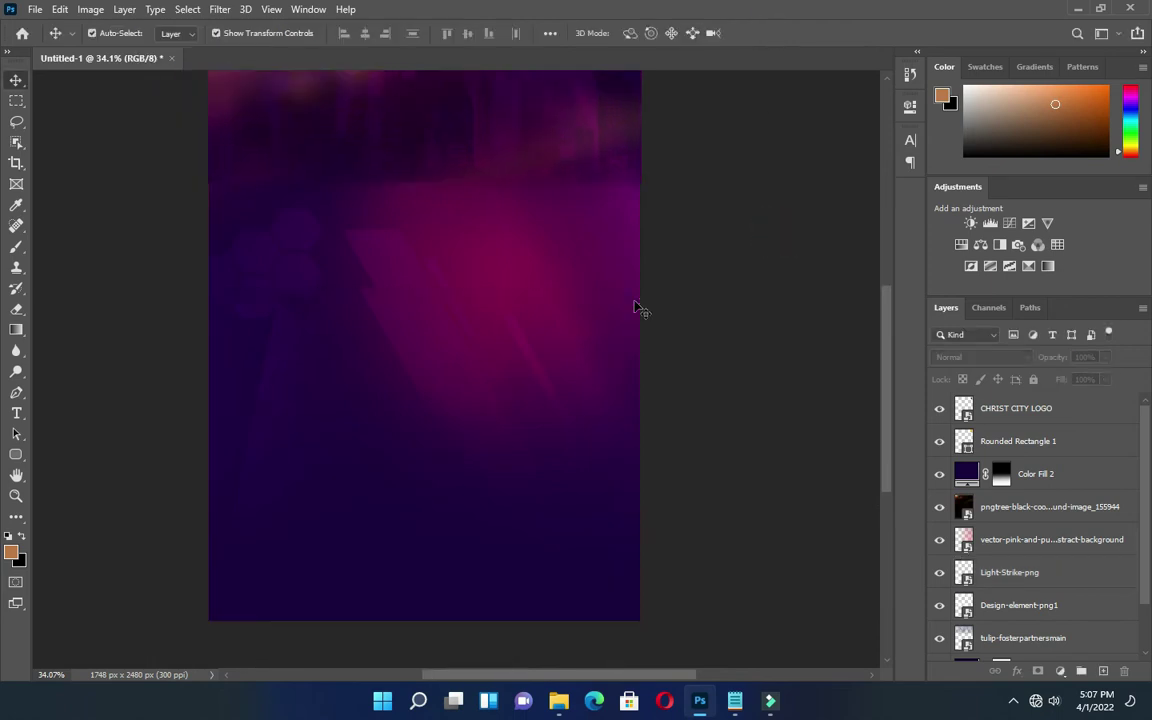
scroll(490, 362, up, 1)
scroll(489, 357, down, 1)
scroll(481, 355, up, 1)
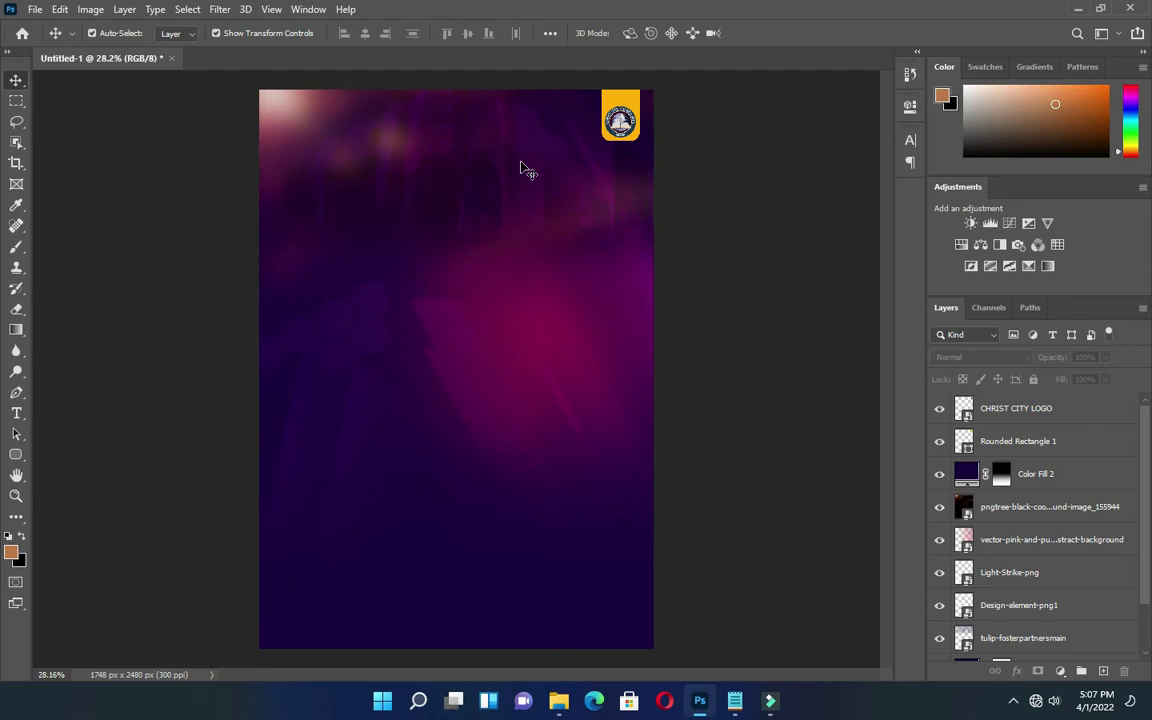
scroll(531, 168, down, 1)
scroll(620, 128, up, 2)
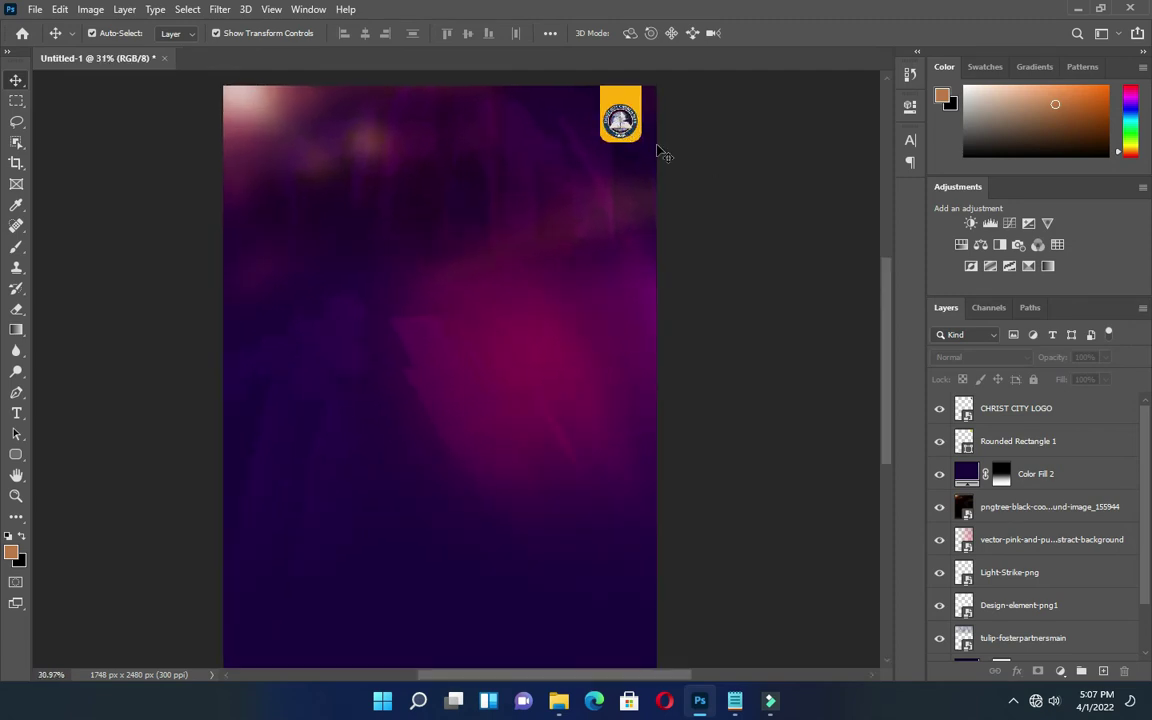
scroll(470, 70, up, 1)
click(137, 195)
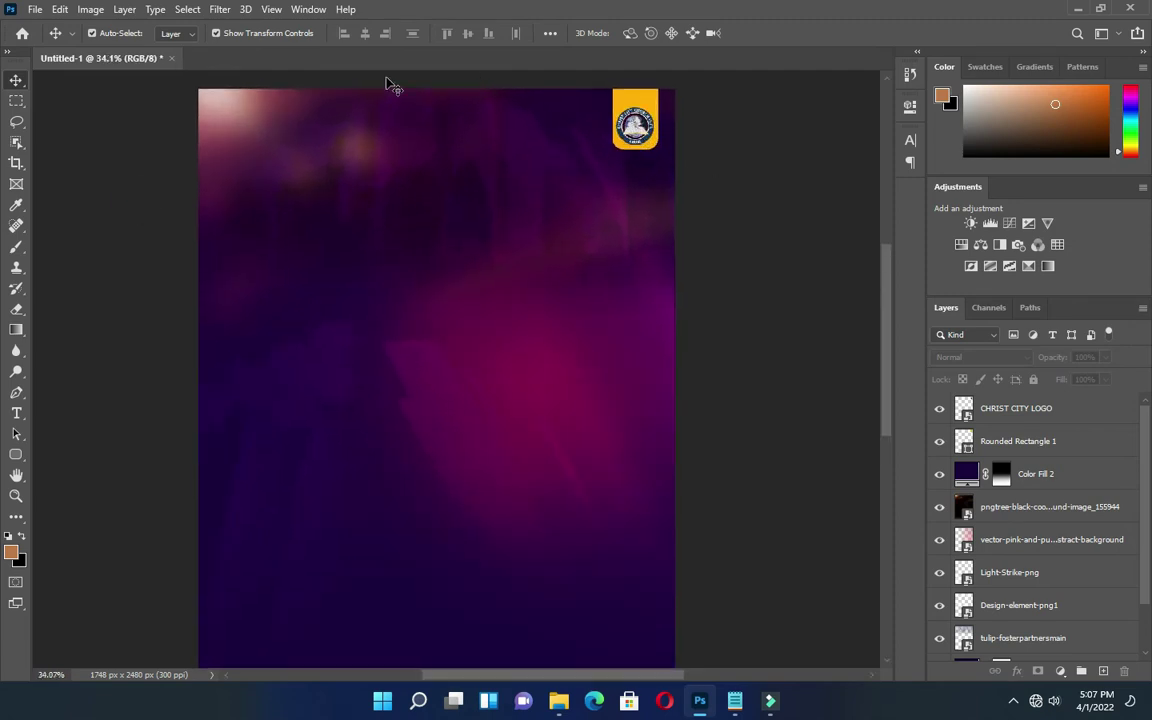
scroll(390, 87, up, 2)
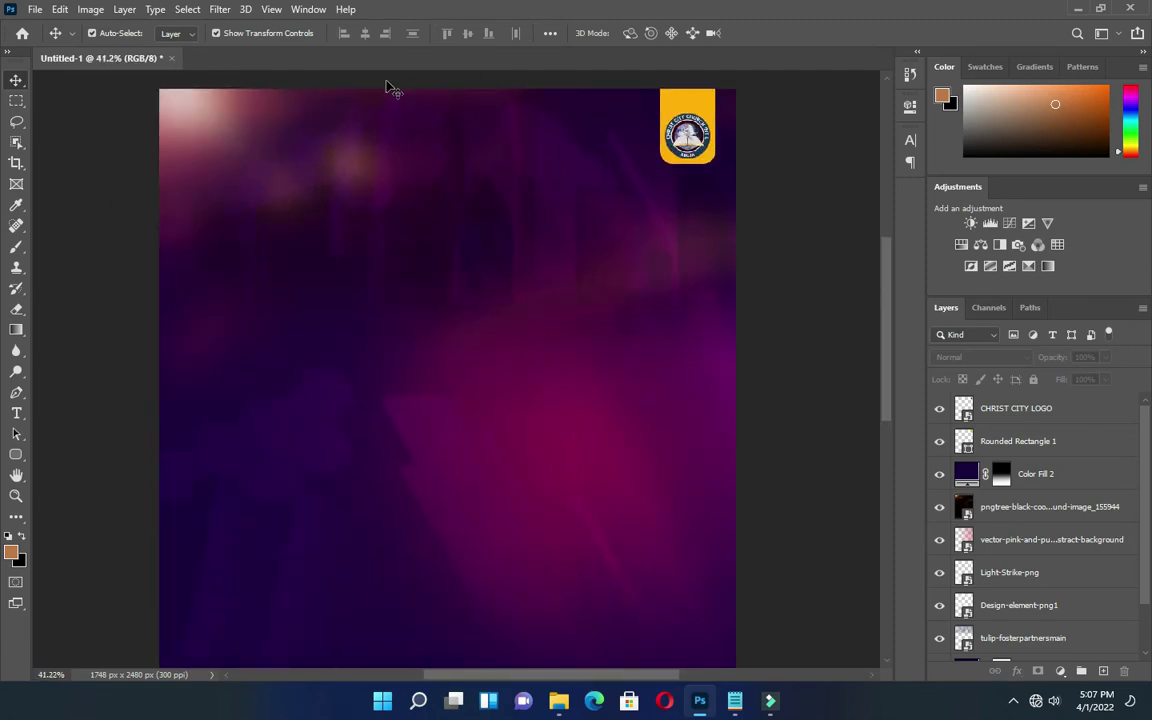
Switch to Notepad, copy the line CHRIST CITY CHURCH from the New Text file, and return to Photoshop.
click(735, 705)
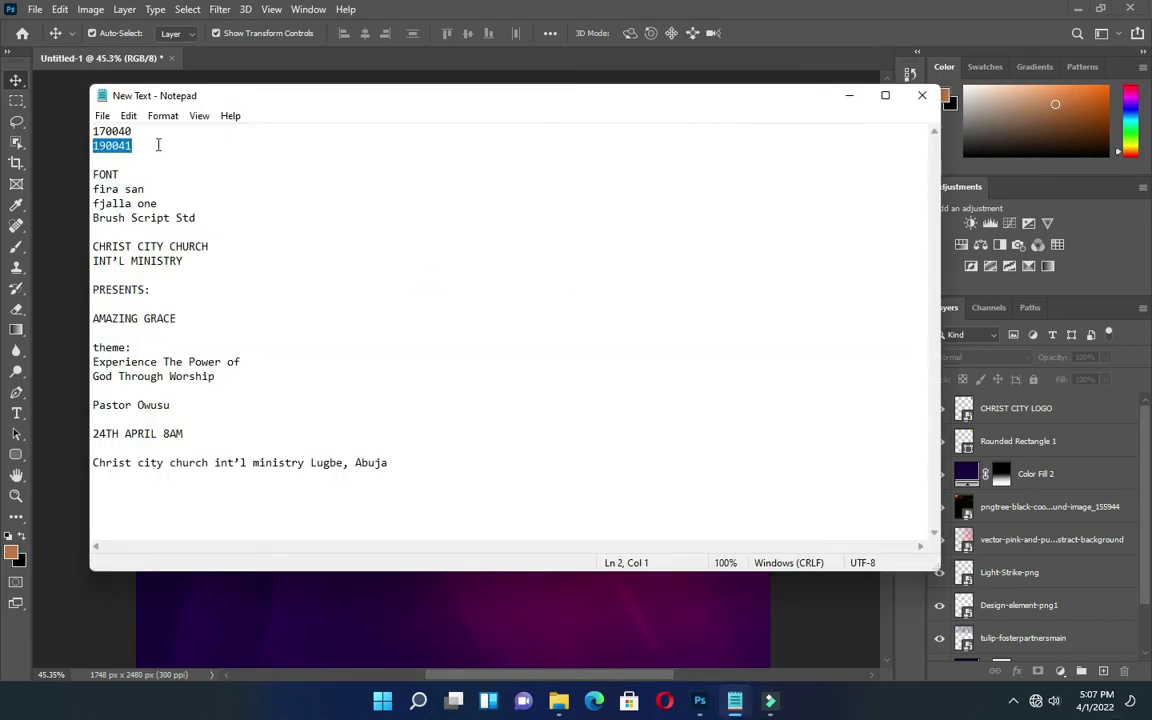
drag(159, 188, 93, 203)
drag(197, 217, 93, 217)
drag(212, 246, 97, 243)
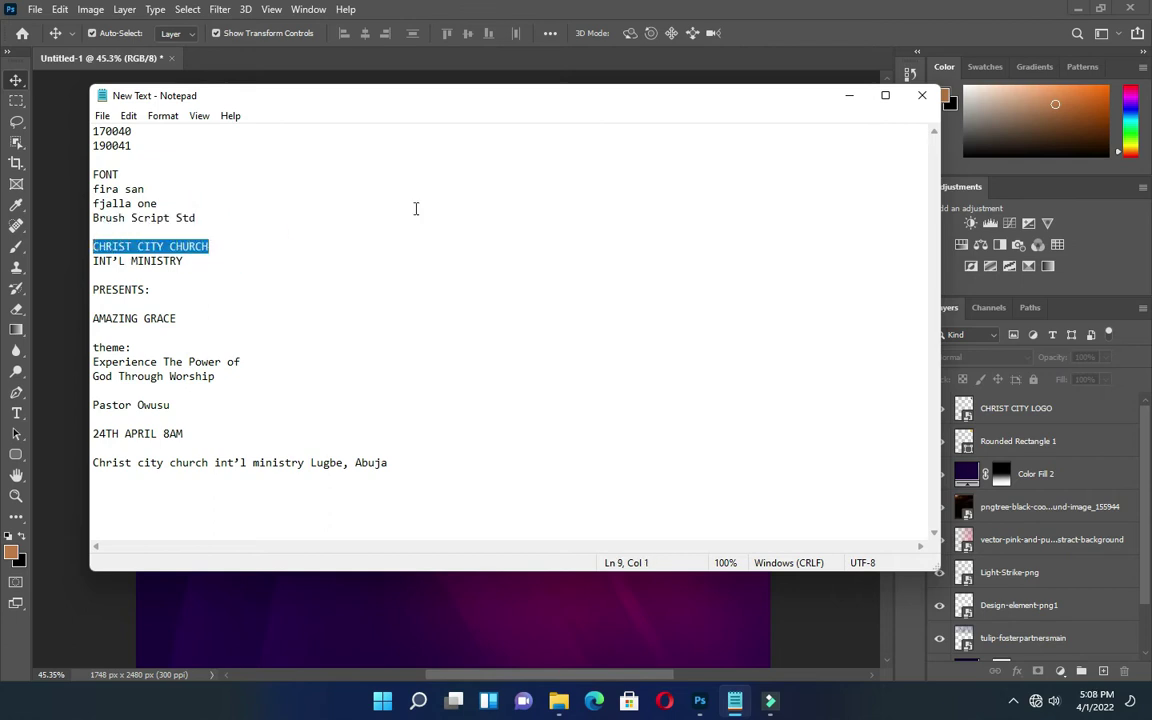
click(848, 95)
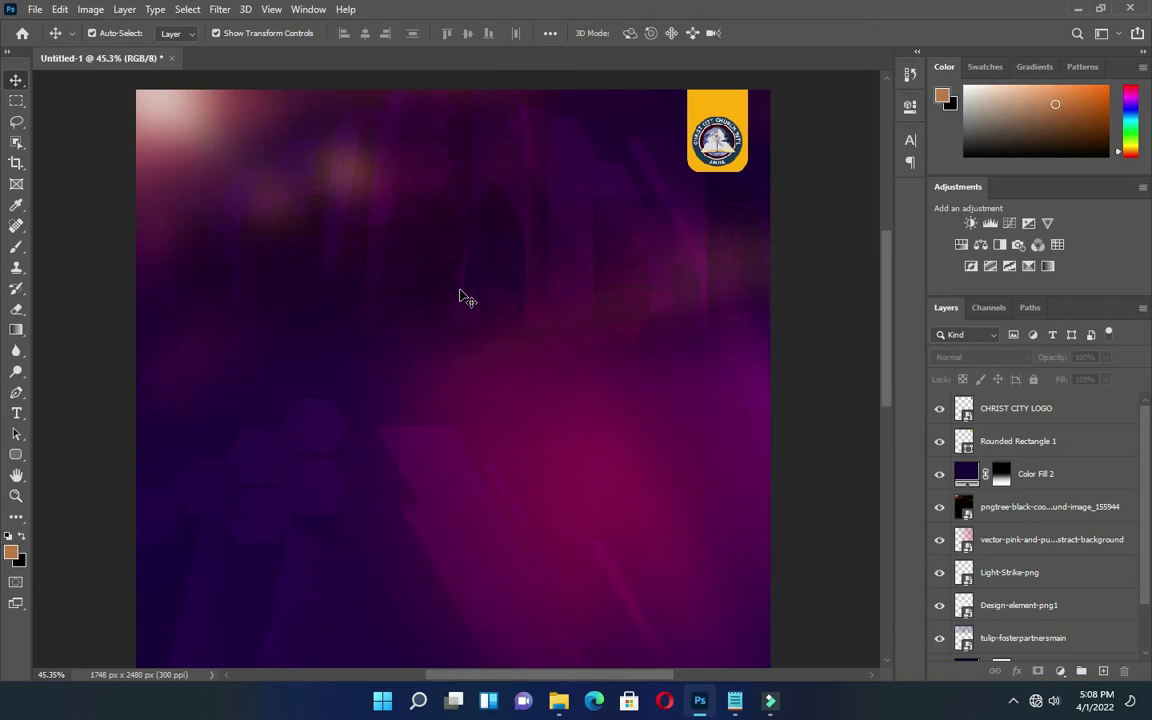
Add a text line reading CHRIST CITY CHURCH in the upper middle of the flyer.
key(t)
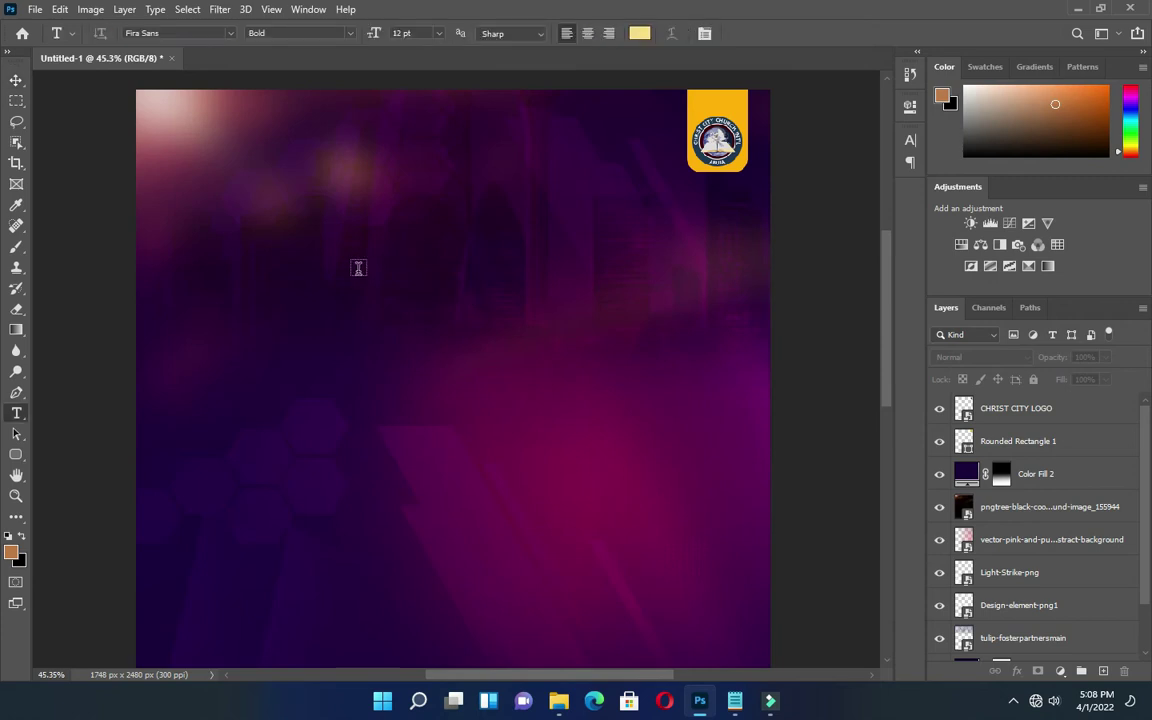
click(428, 276)
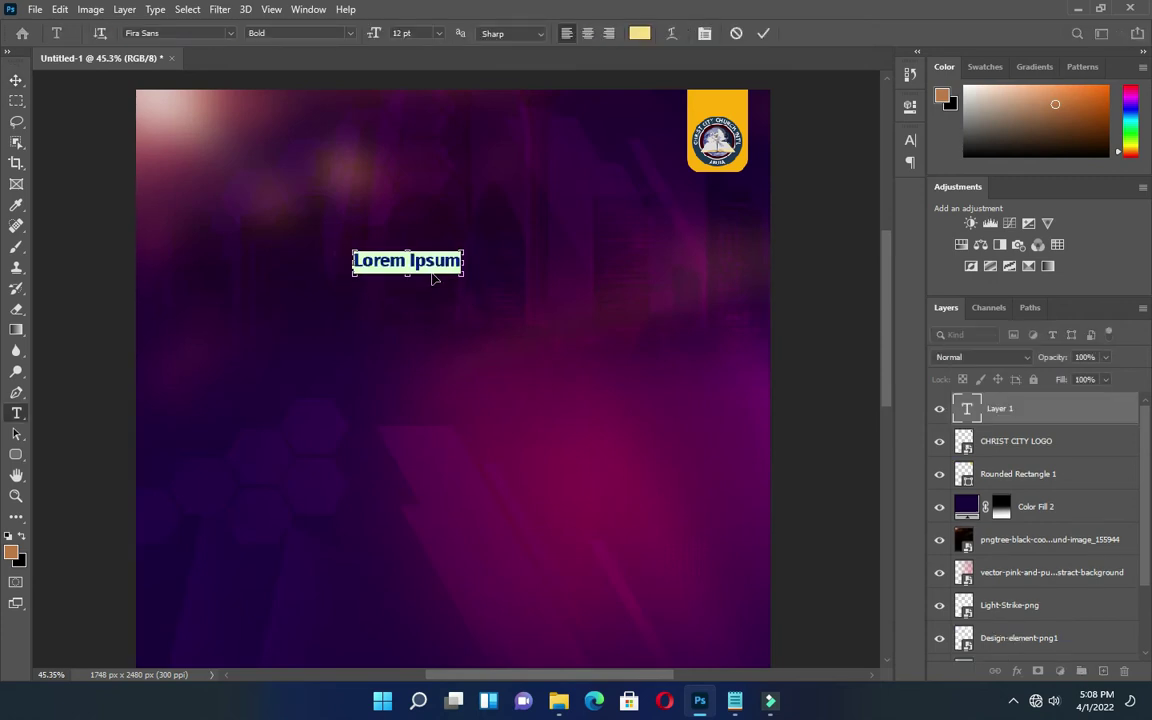
text(CHRIST CITY CHURCH)
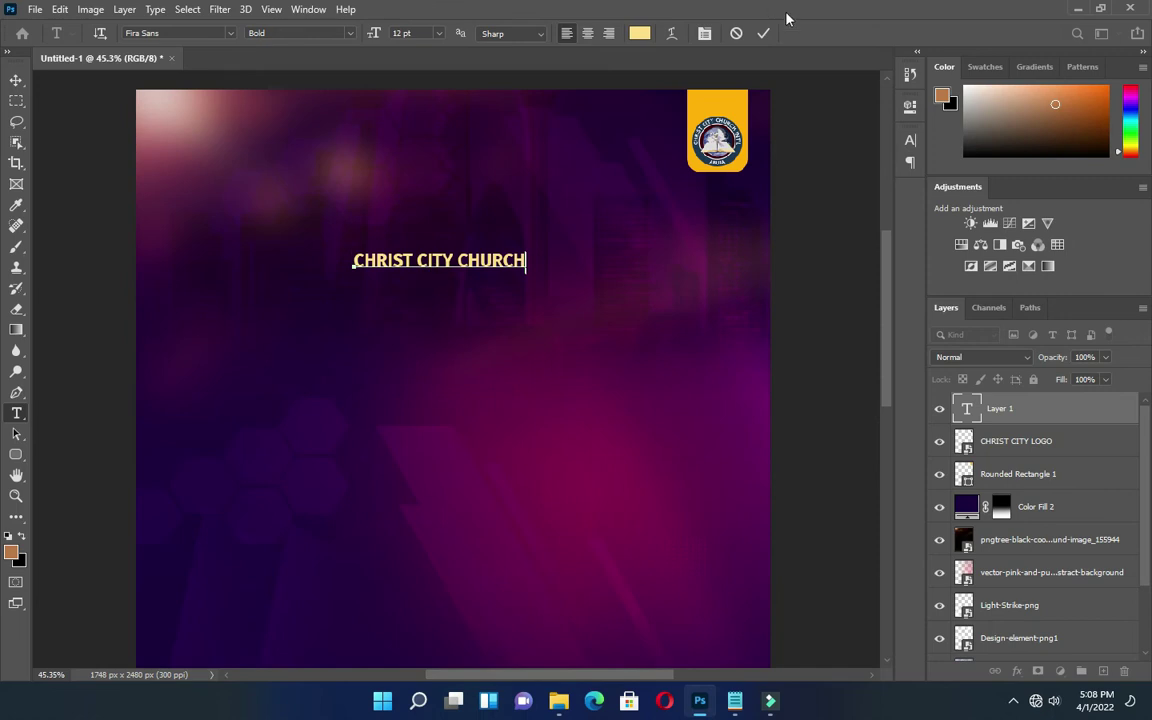
click(763, 34)
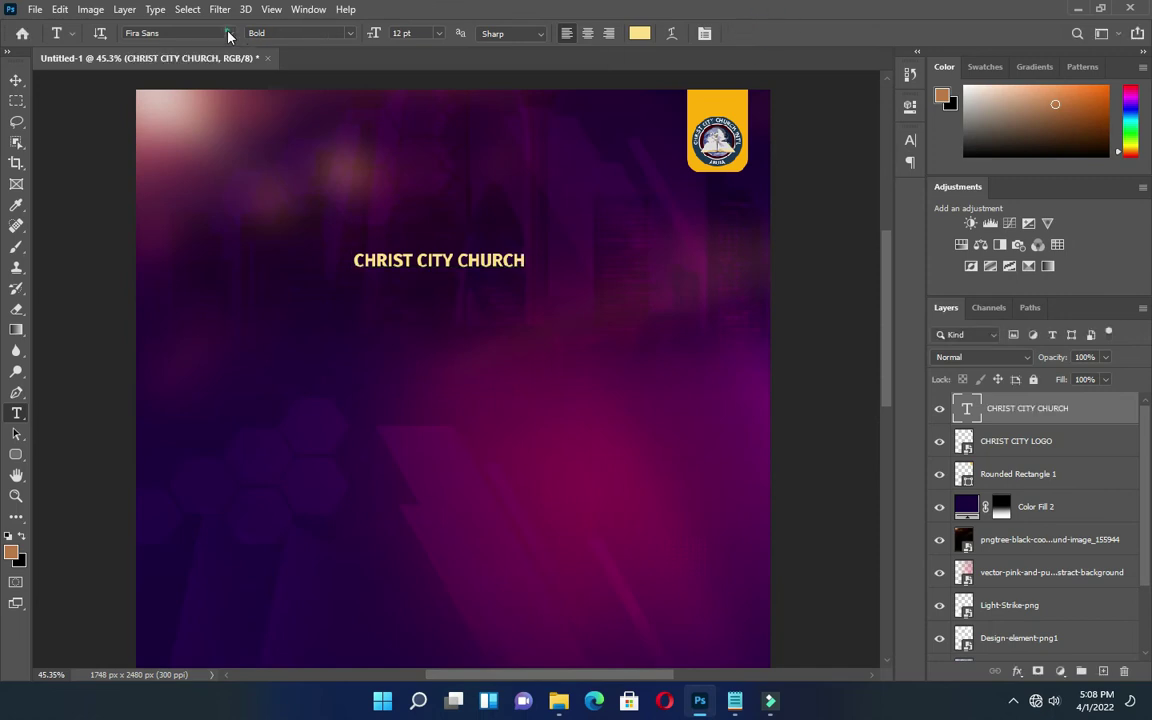
Set the CHRIST CITY CHURCH text to the Fjalla One Regular font and colour it white (ffffff).
click(231, 33)
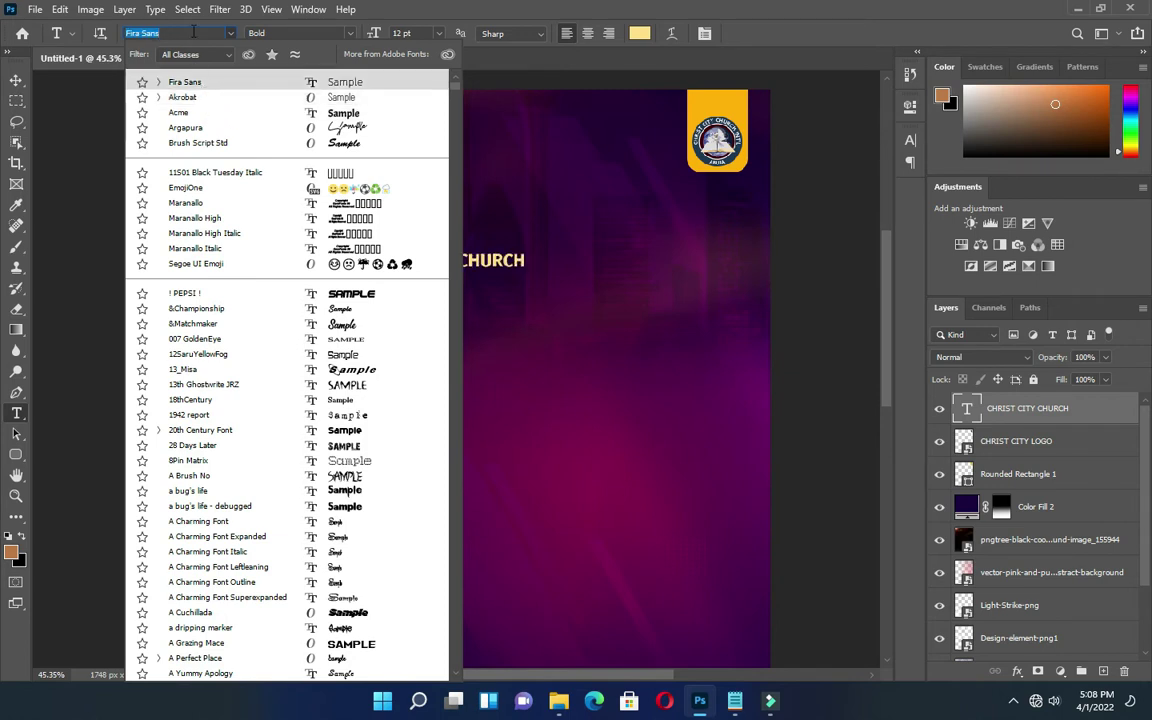
text(fj)
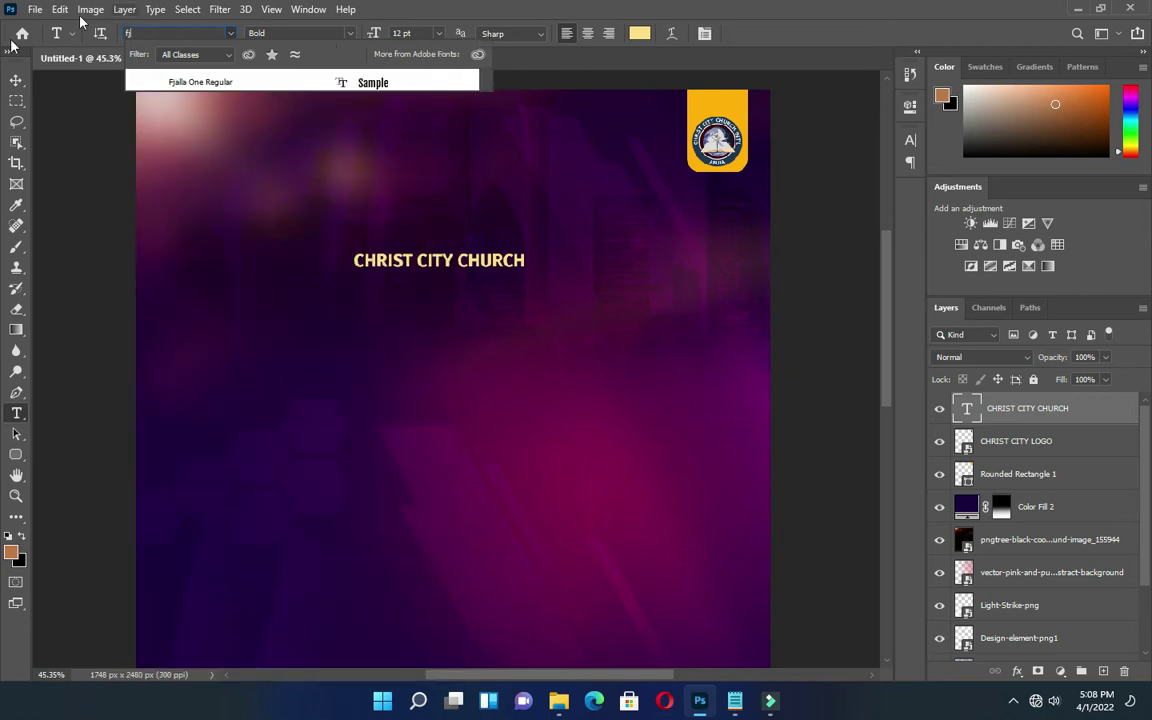
click(275, 83)
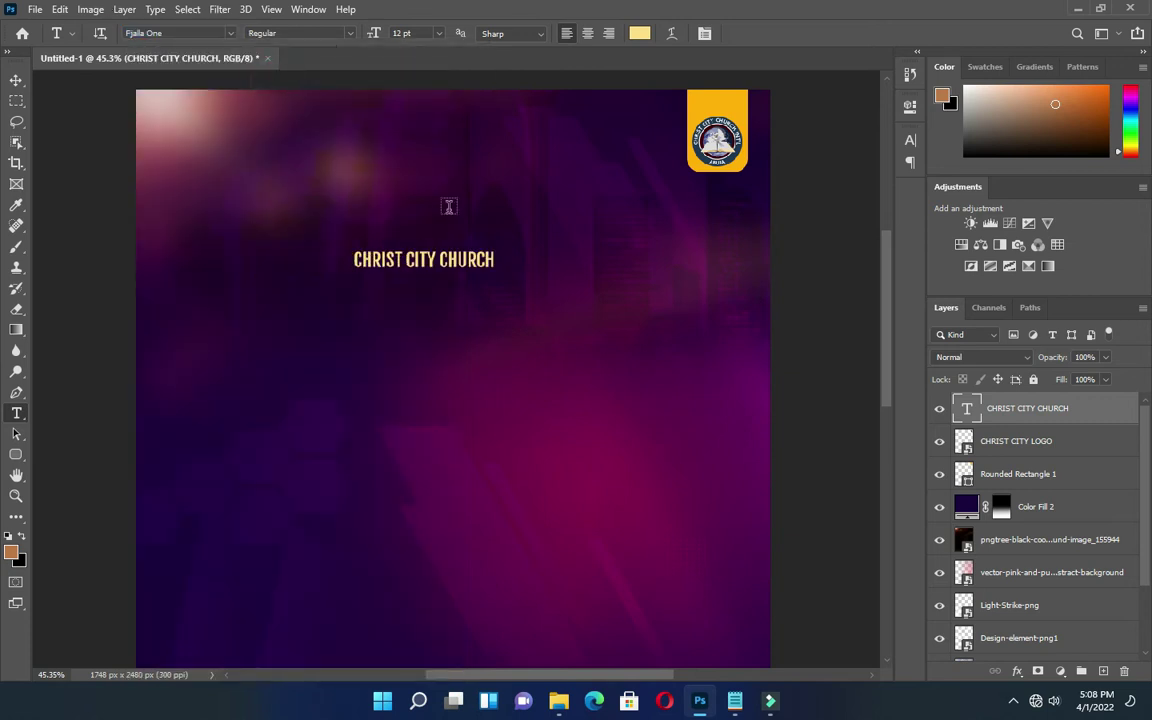
click(639, 33)
drag(724, 190, 703, 158)
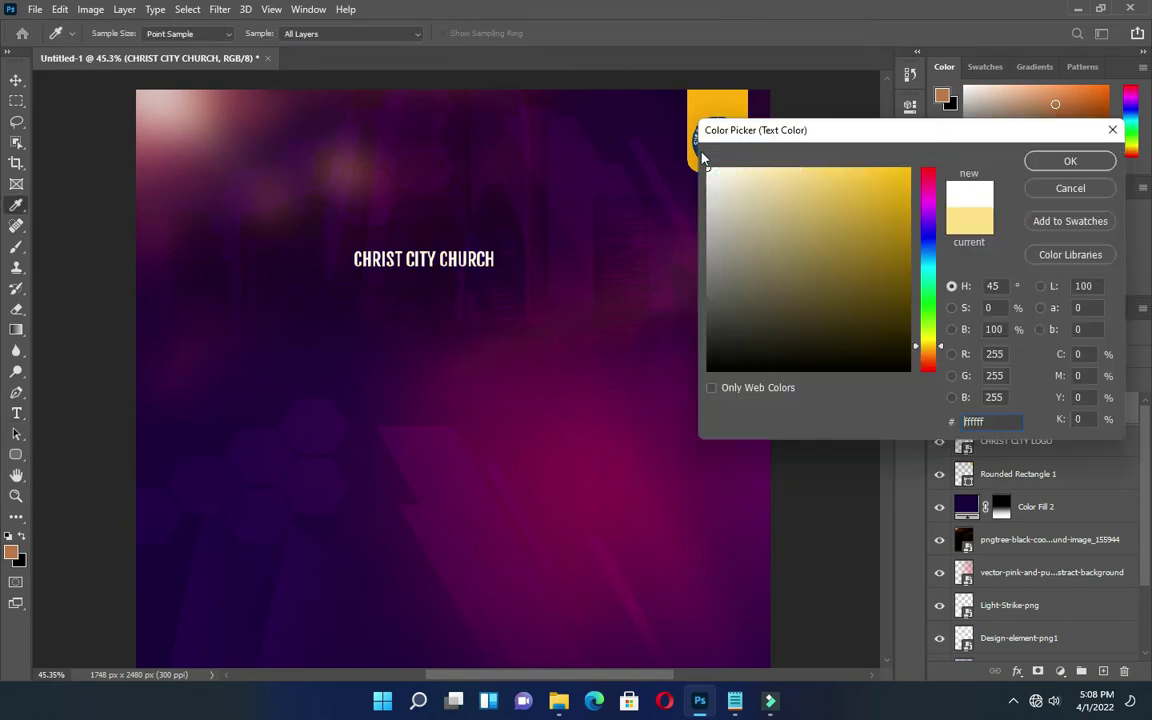
click(1069, 160)
Move the CHRIST CITY CHURCH text to the top of the flyer, just left of the yellow logo tab.
click(372, 258)
drag(432, 221, 550, 124)
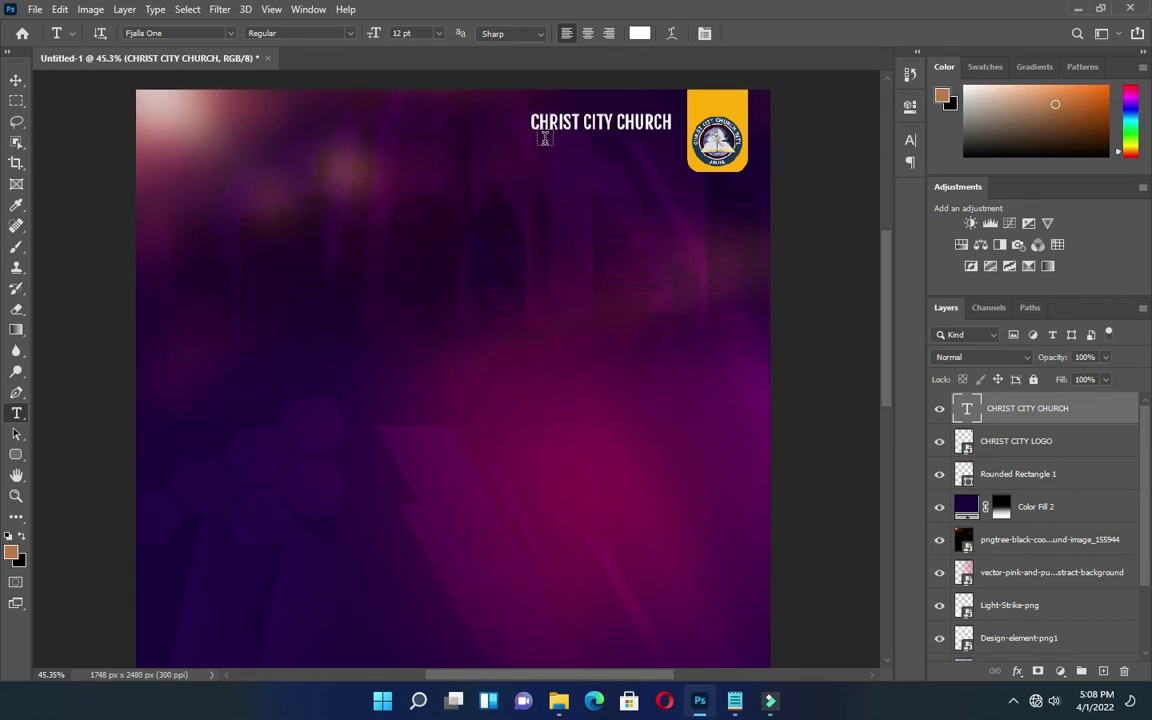
click(17, 79)
click(792, 183)
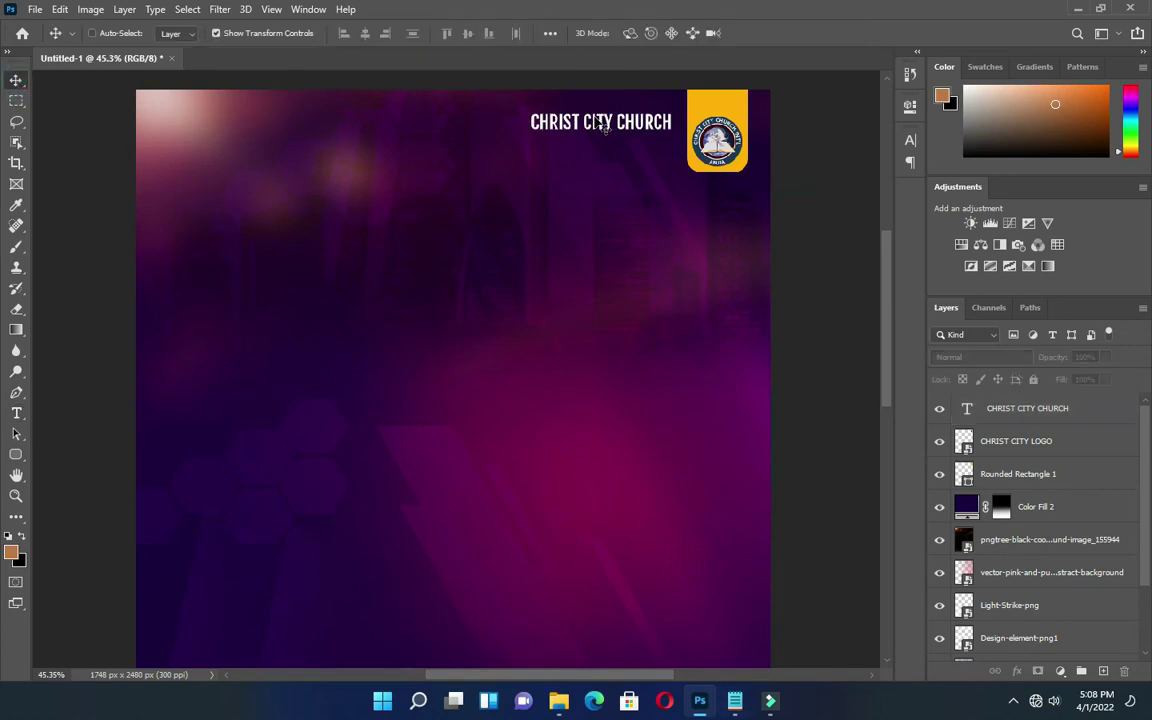
mouse_move(610, 131)
mouse_down()
mouse_move(610, 150)
mouse_move(609, 134)
mouse_up()
Duplicate the CHRIST CITY CHURCH text layer and place the copy directly below the original line.
click(1048, 418)
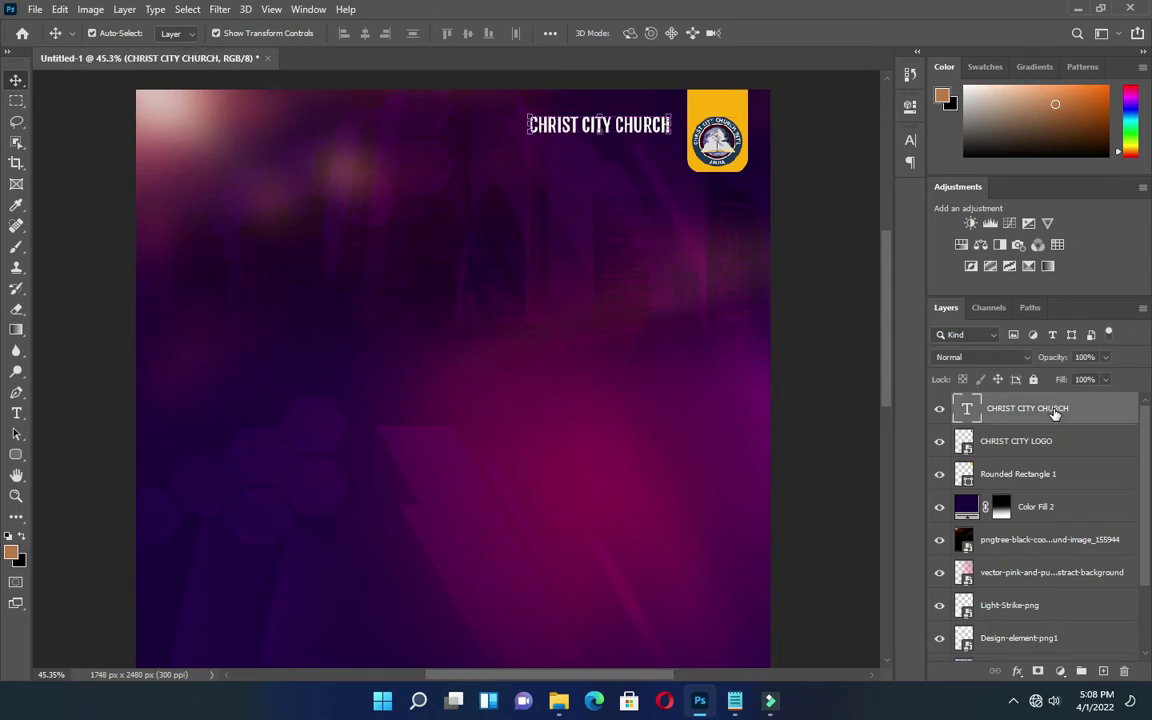
drag(1056, 412, 1103, 671)
scroll(694, 321, up, 3)
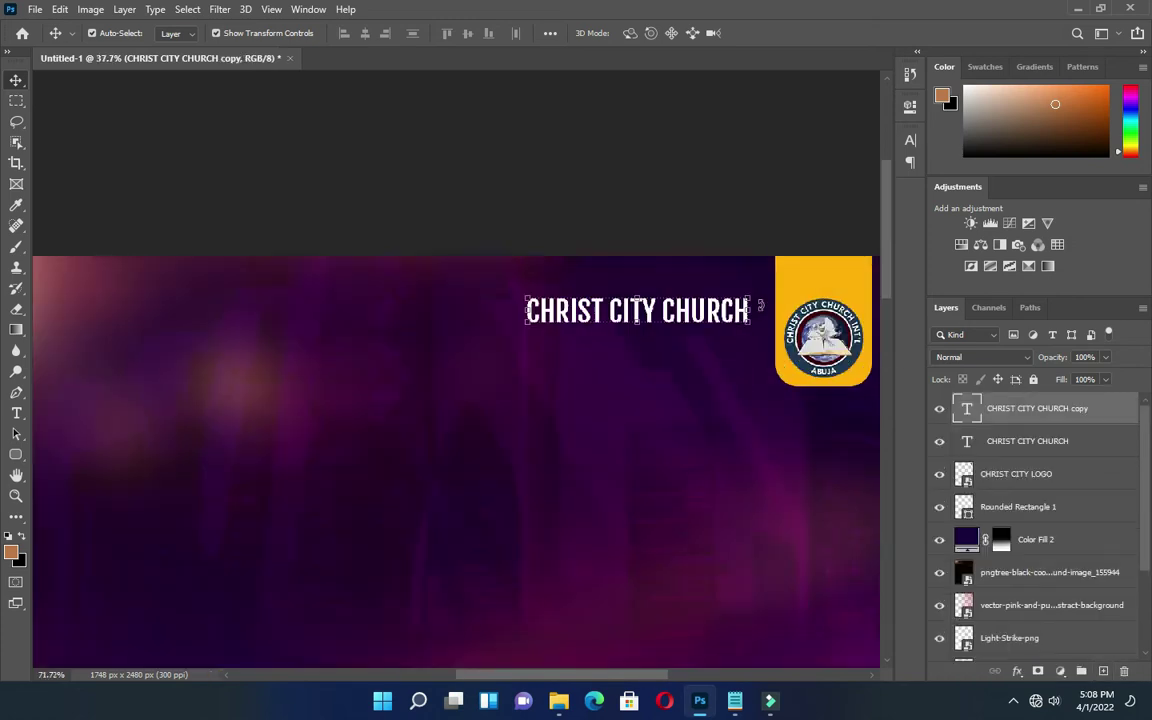
drag(694, 318, 688, 354)
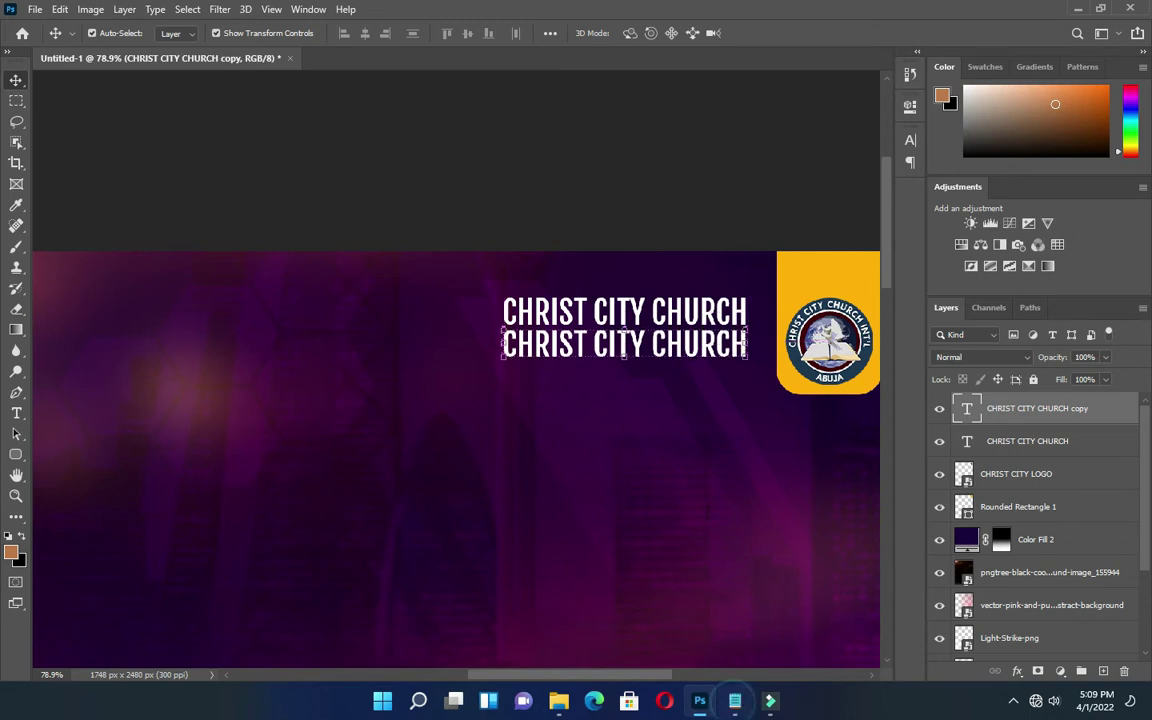
Switch to Notepad, copy the line INT'L MINISTRY from the New Text file, and return to Photoshop.
key(alt+Tab)
drag(197, 266, 93, 264)
key(ctrl+c)
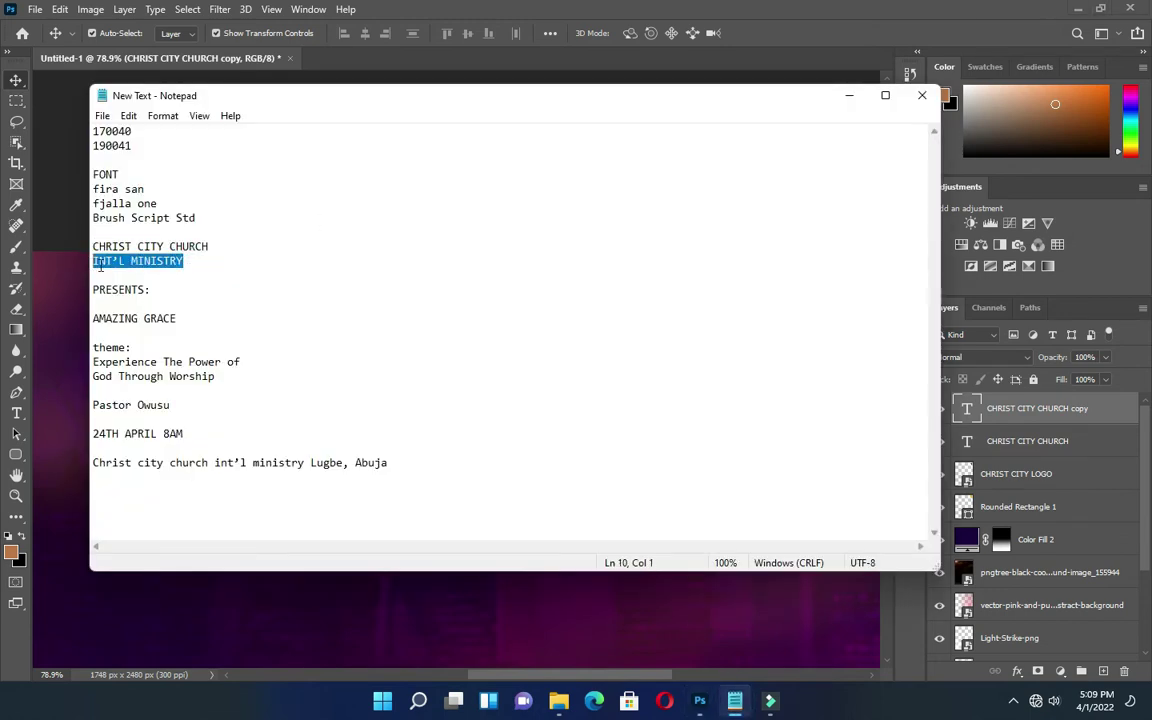
click(849, 96)
Replace the wording of the duplicated lower text line with INT'L MINISTRY.
double_click(622, 345)
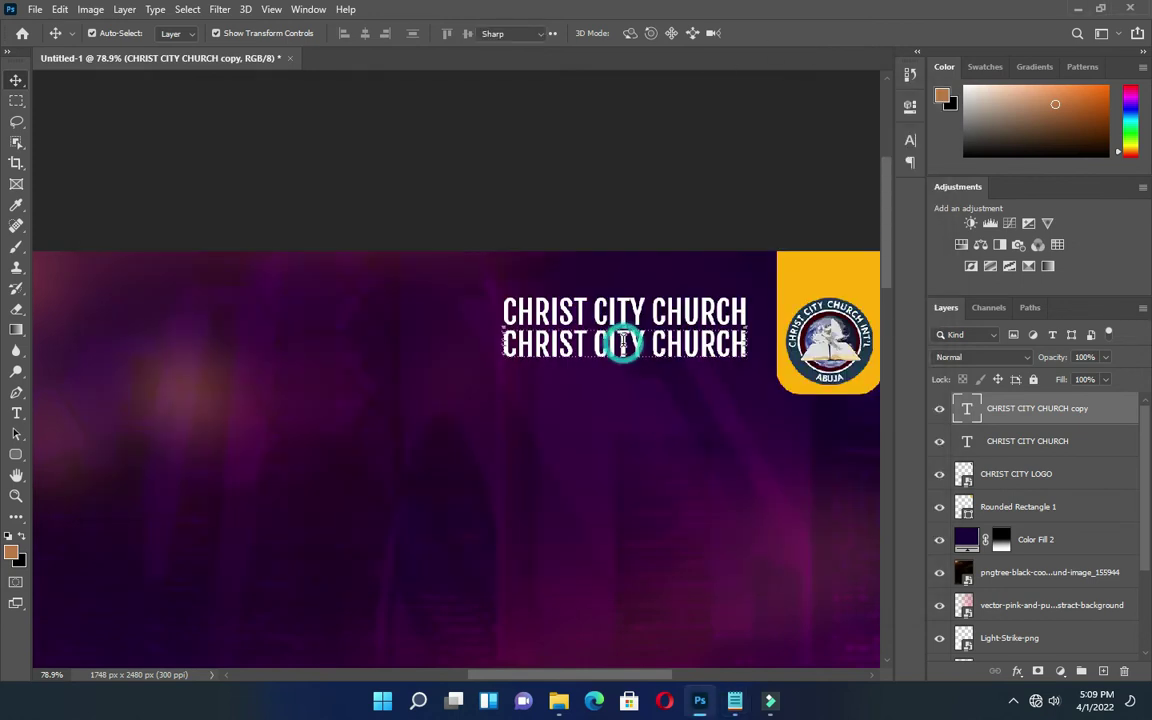
key(ctrl+v)
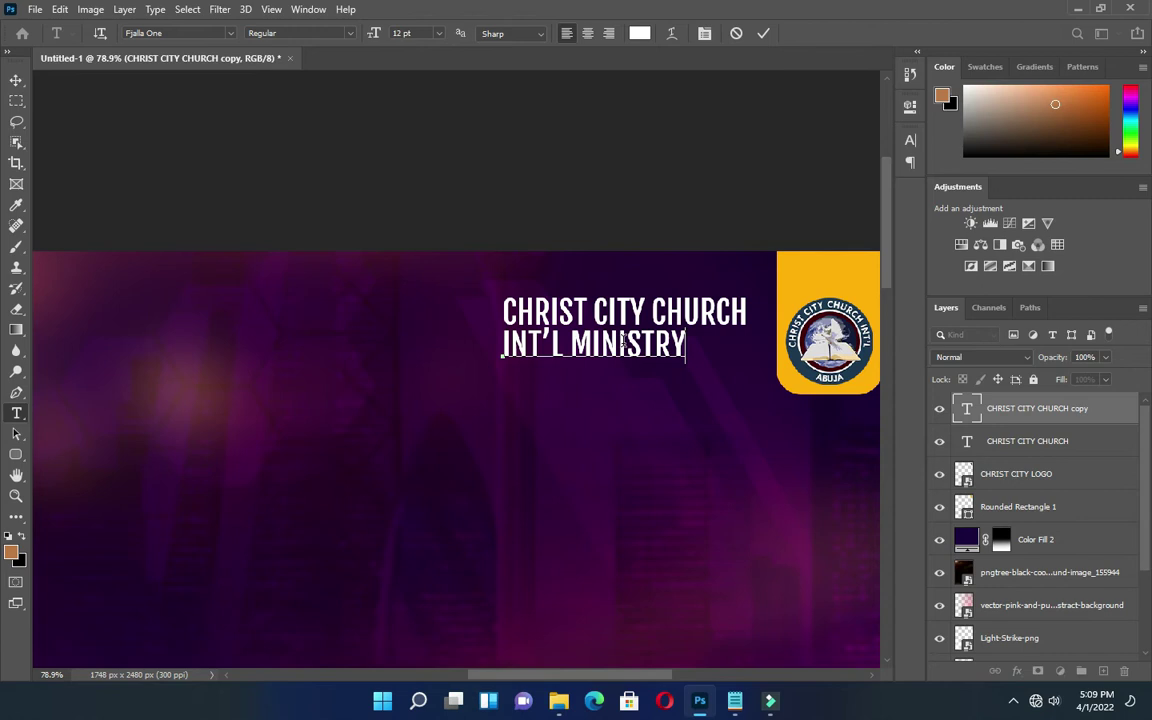
click(763, 33)
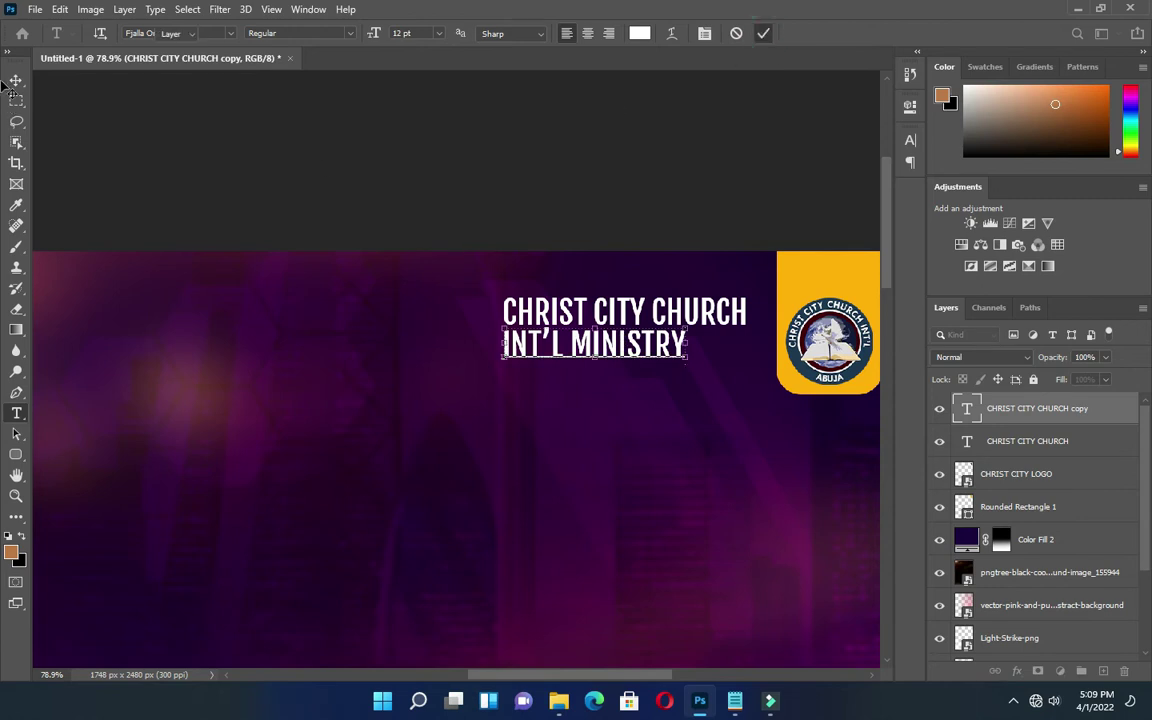
Scale the INT'L MINISTRY text proportionally to about 132.75% to match the width of the line above, and deselect it.
click(16, 82)
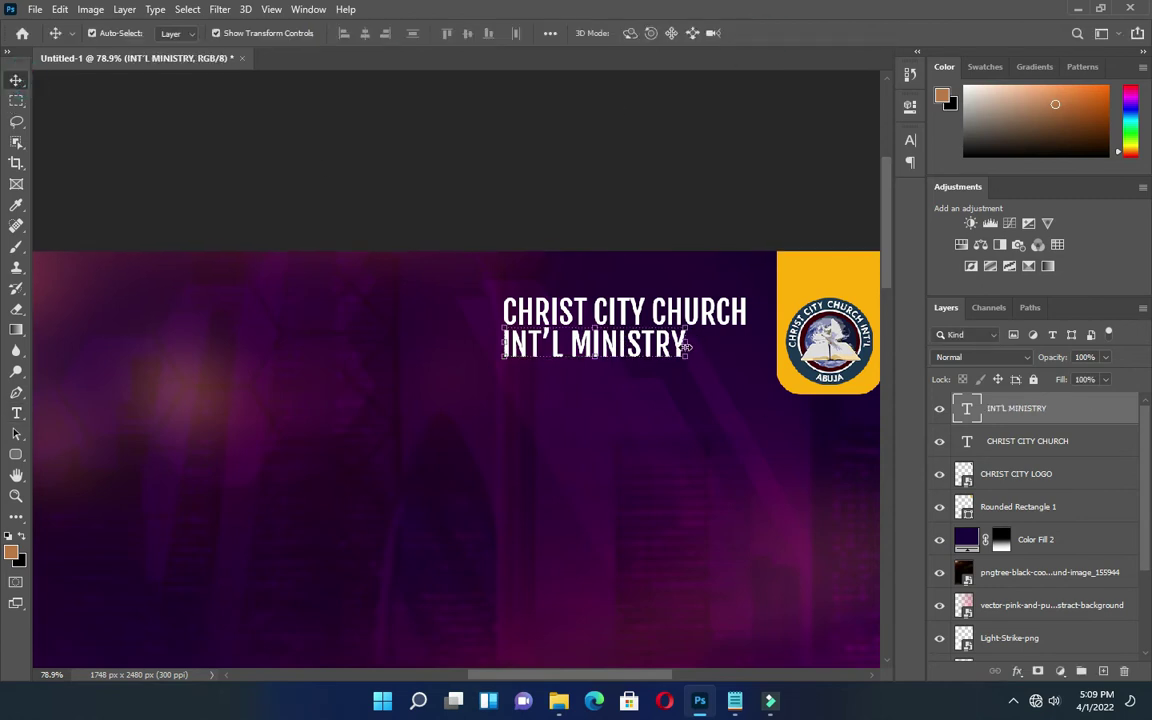
drag(685, 347, 749, 349)
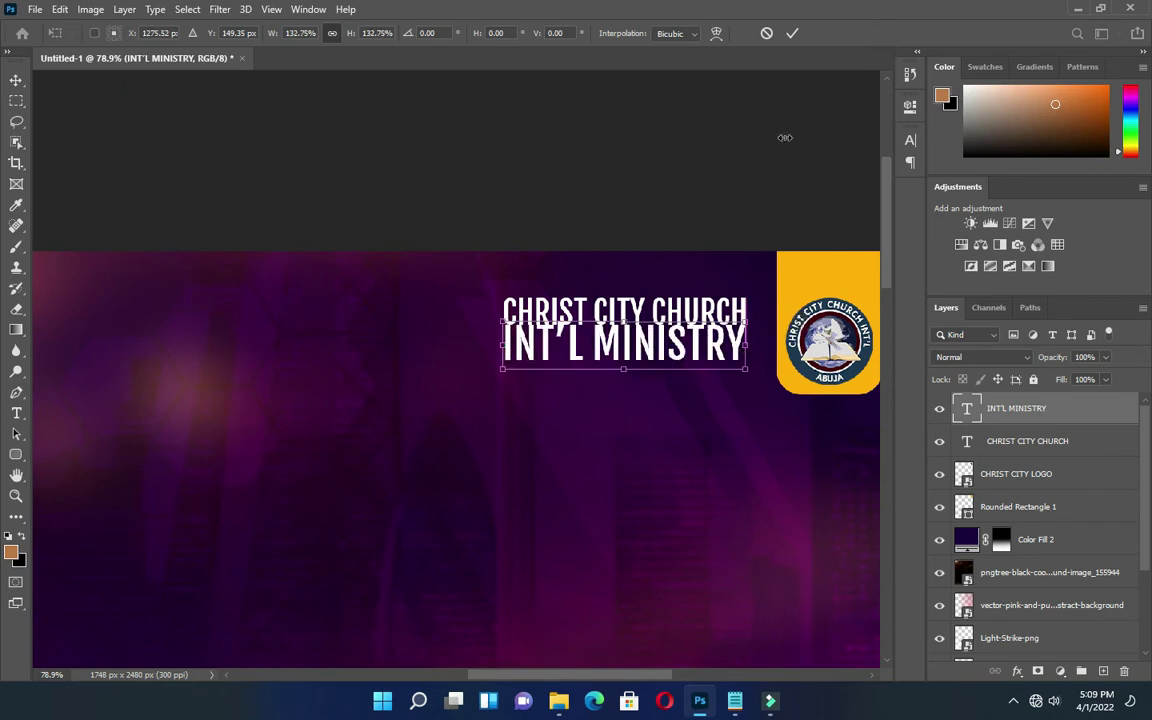
click(792, 34)
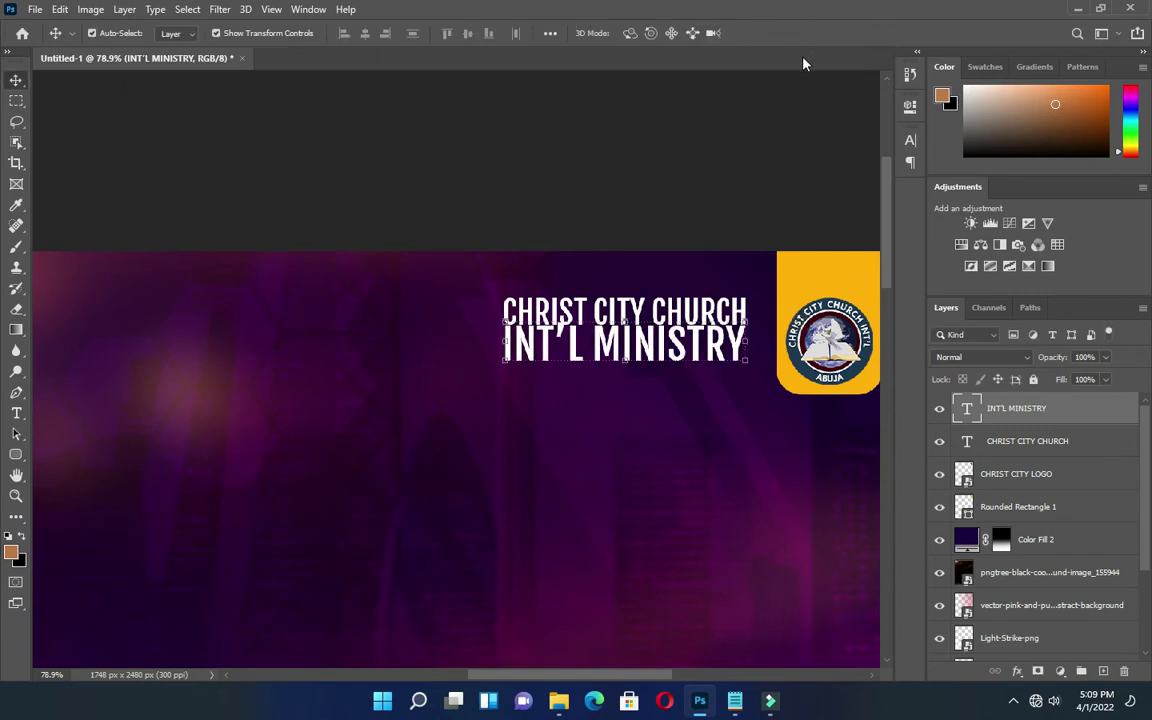
click(752, 130)
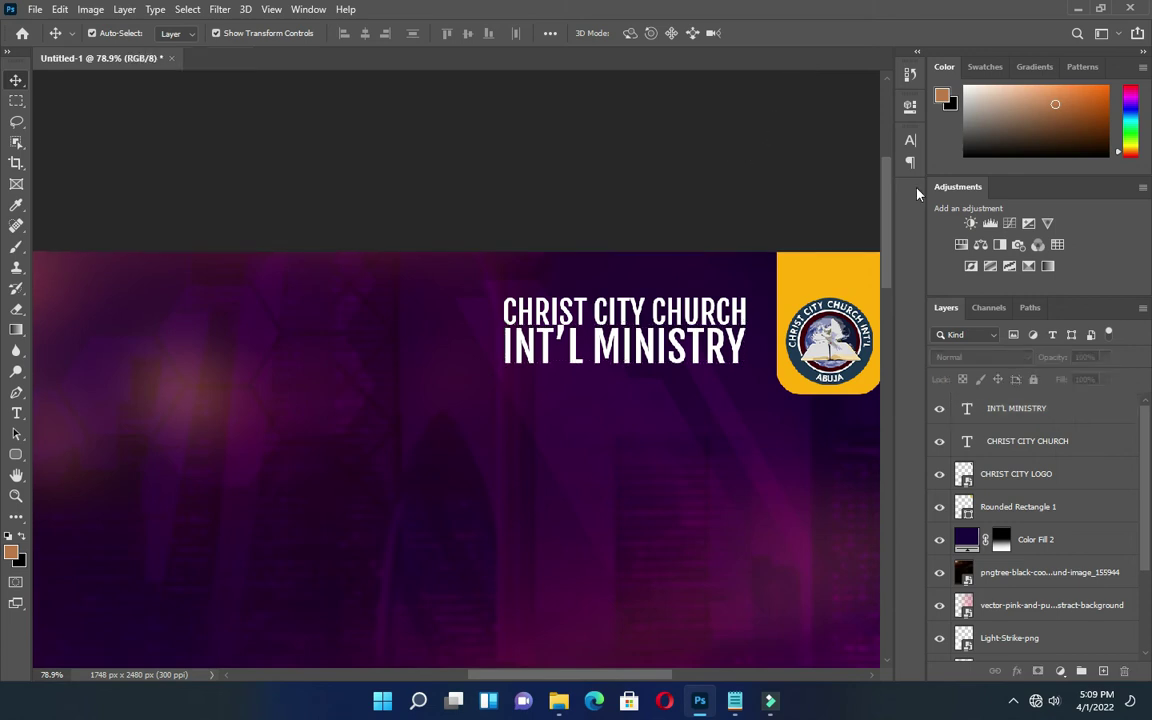
Switch to Notepad, copy the line PRESENTS: from the New Text file, and return to Photoshop.
scroll(724, 215, down, 5)
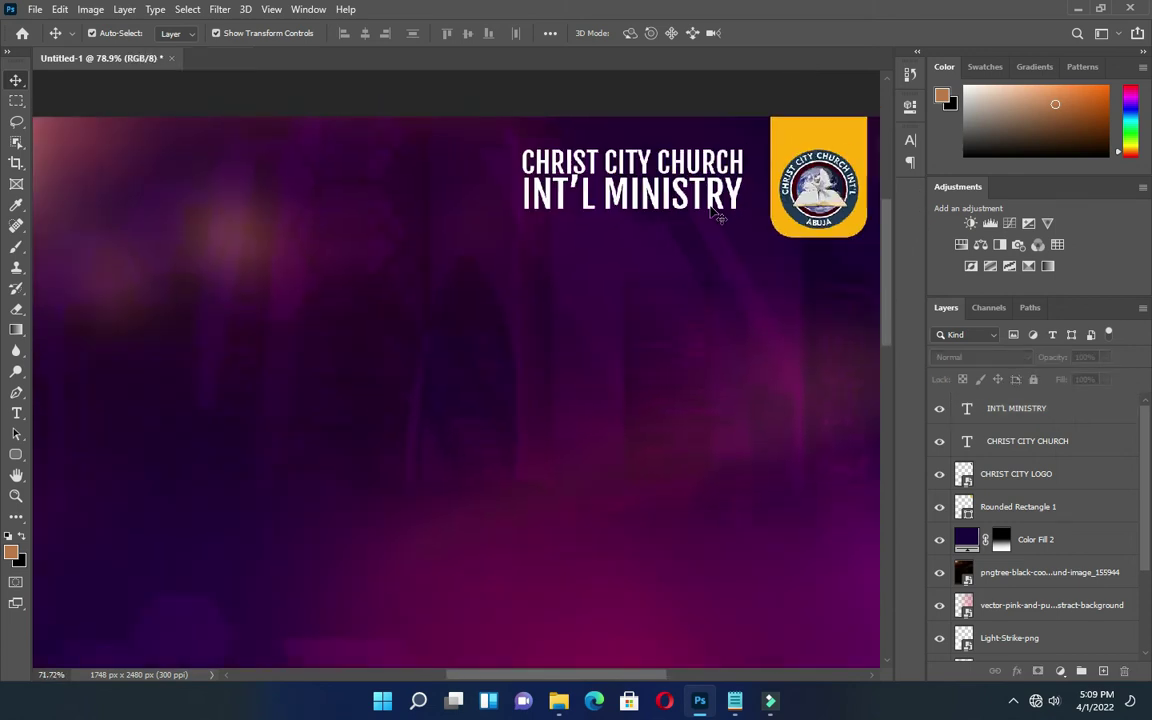
scroll(724, 215, down, 4)
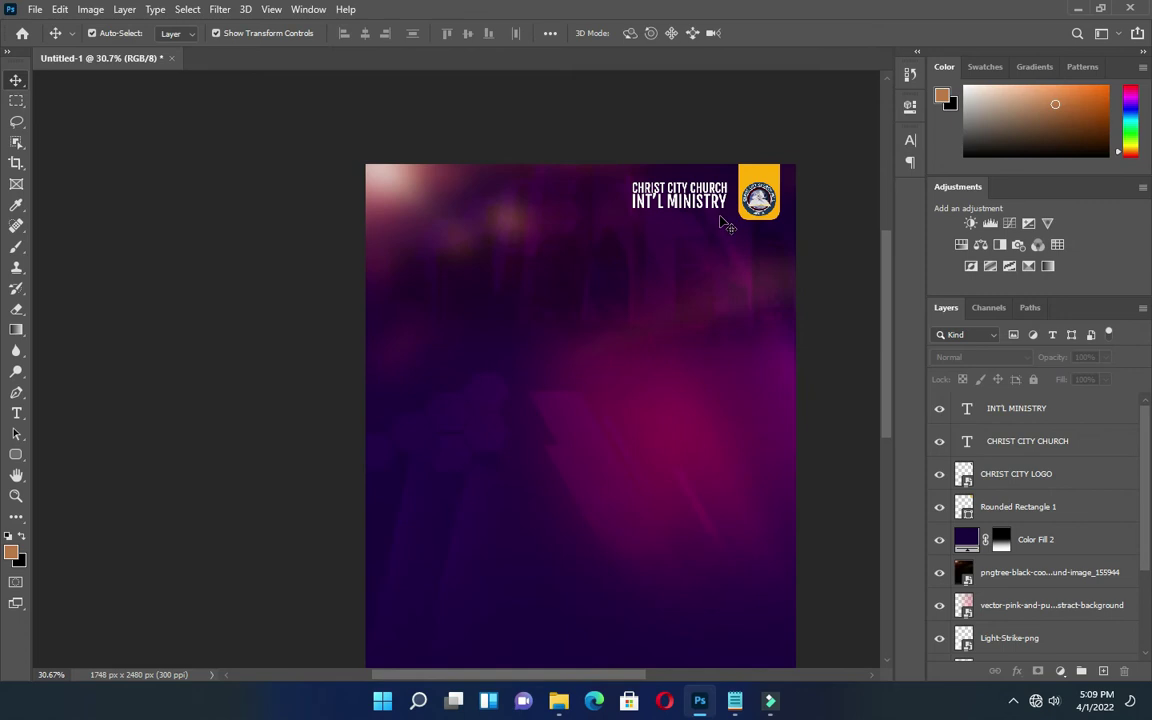
scroll(503, 241, up, 3)
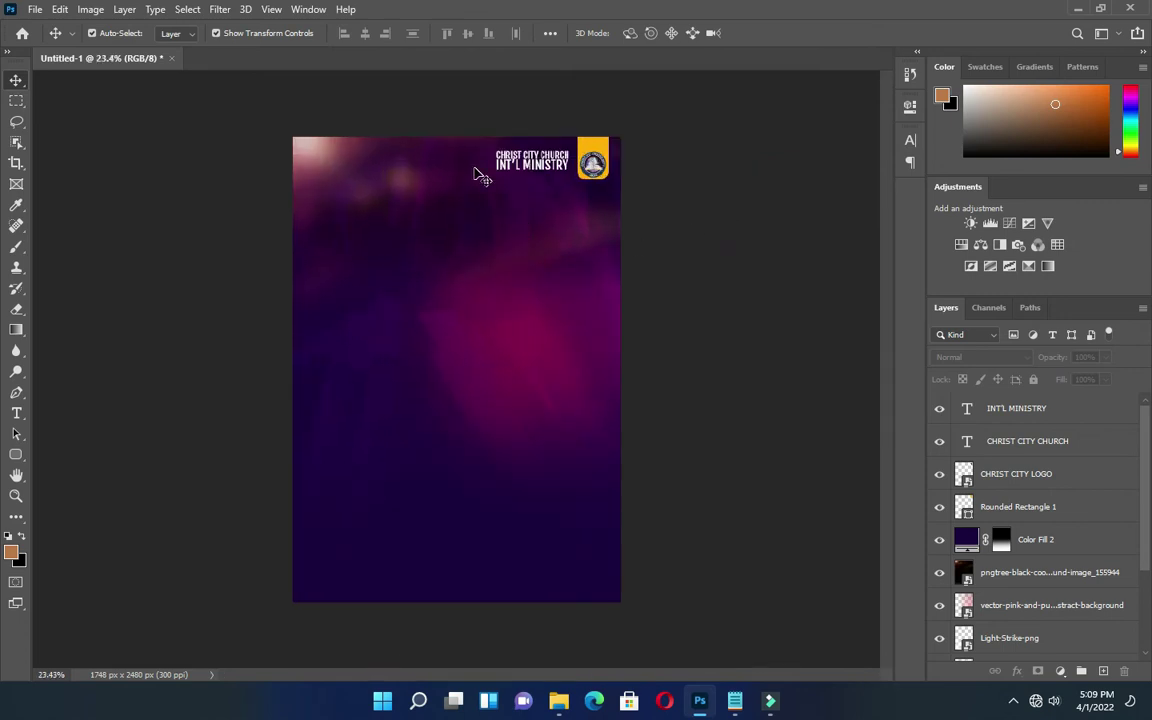
scroll(450, 190, up, 1)
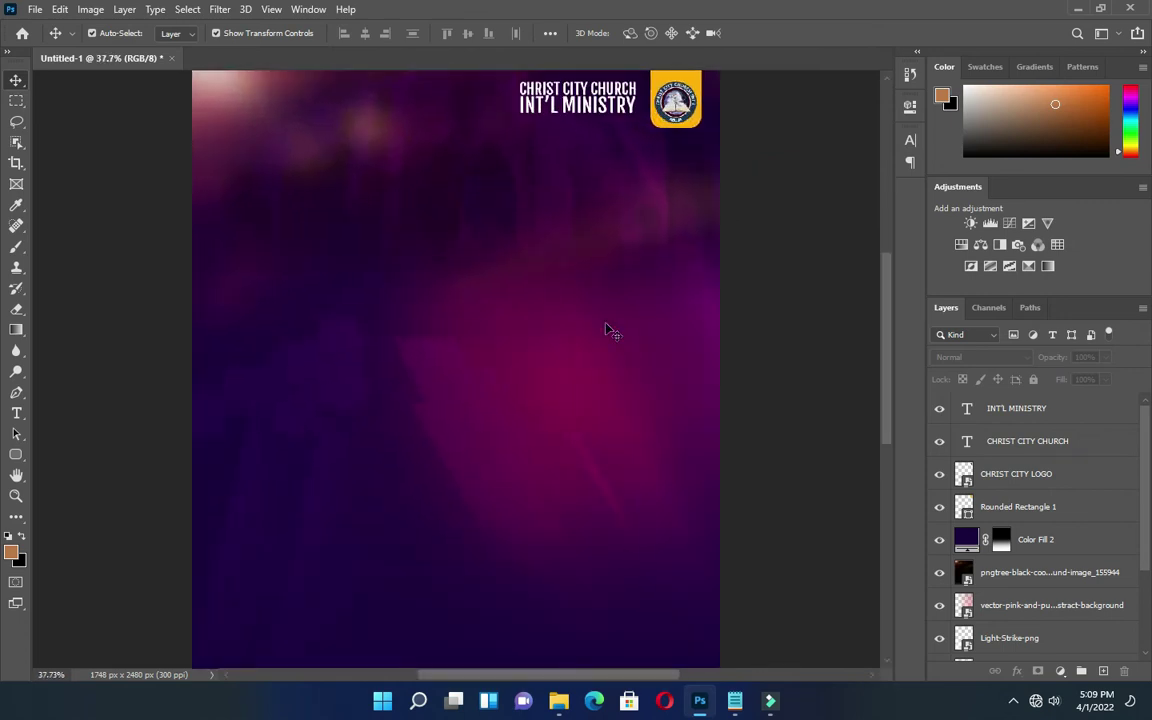
click(734, 700)
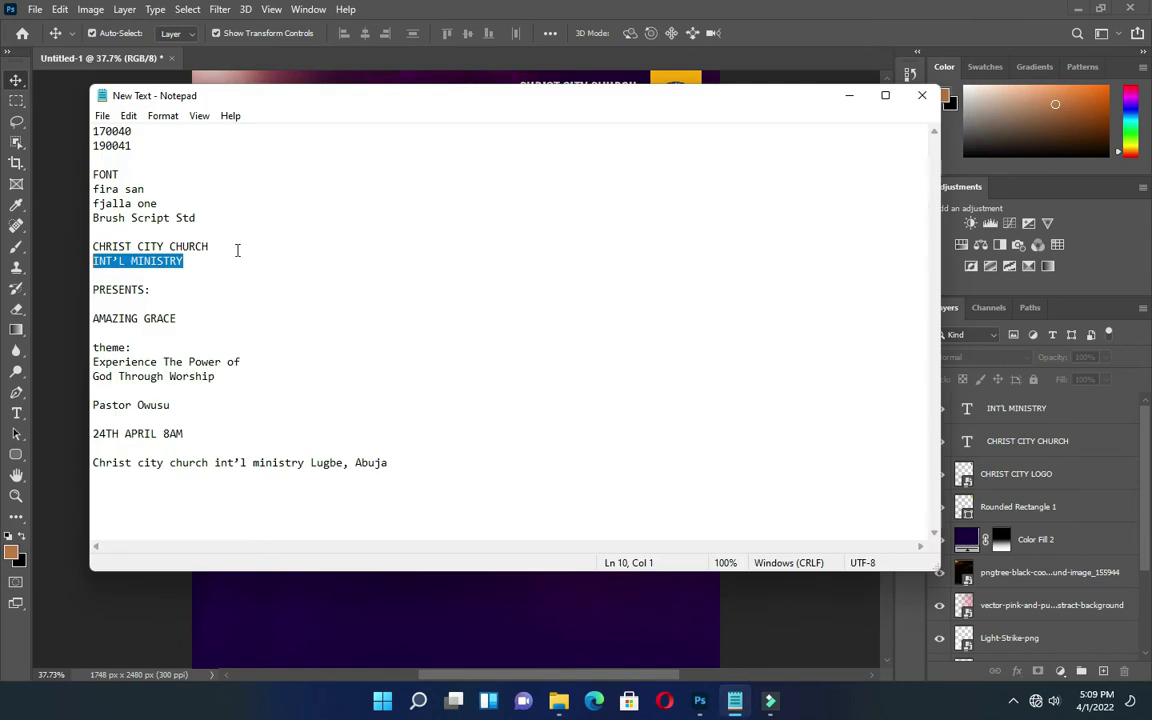
double_click(148, 289)
key(ctrl+c)
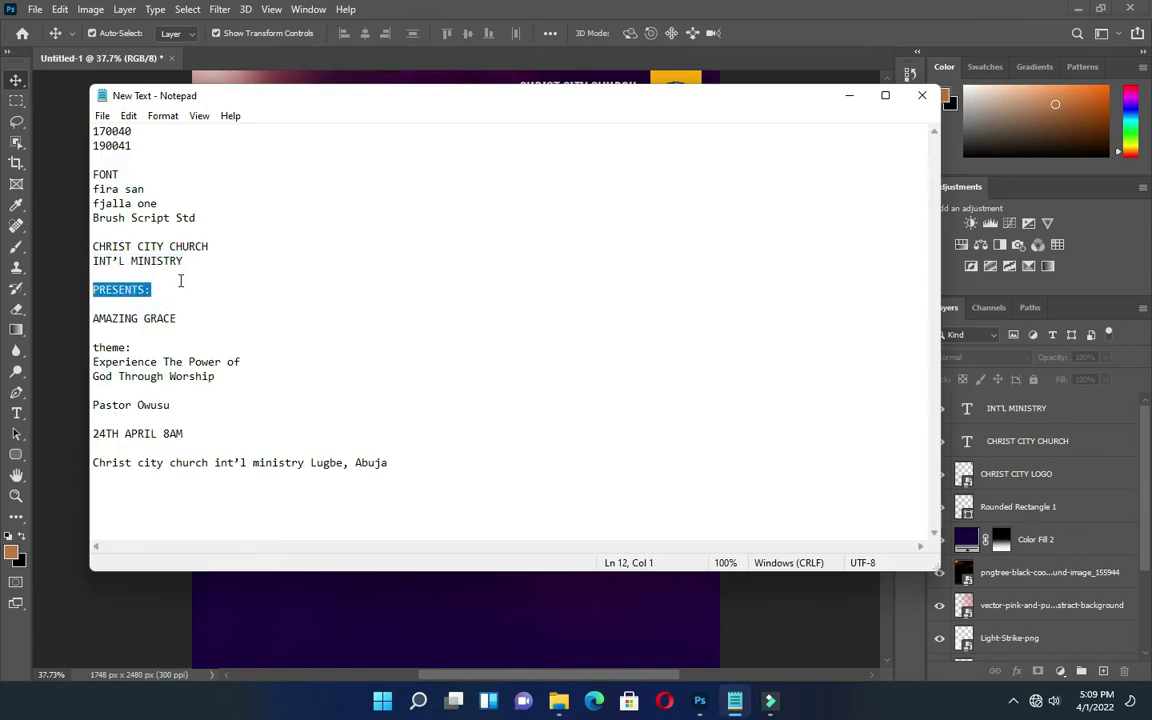
click(849, 95)
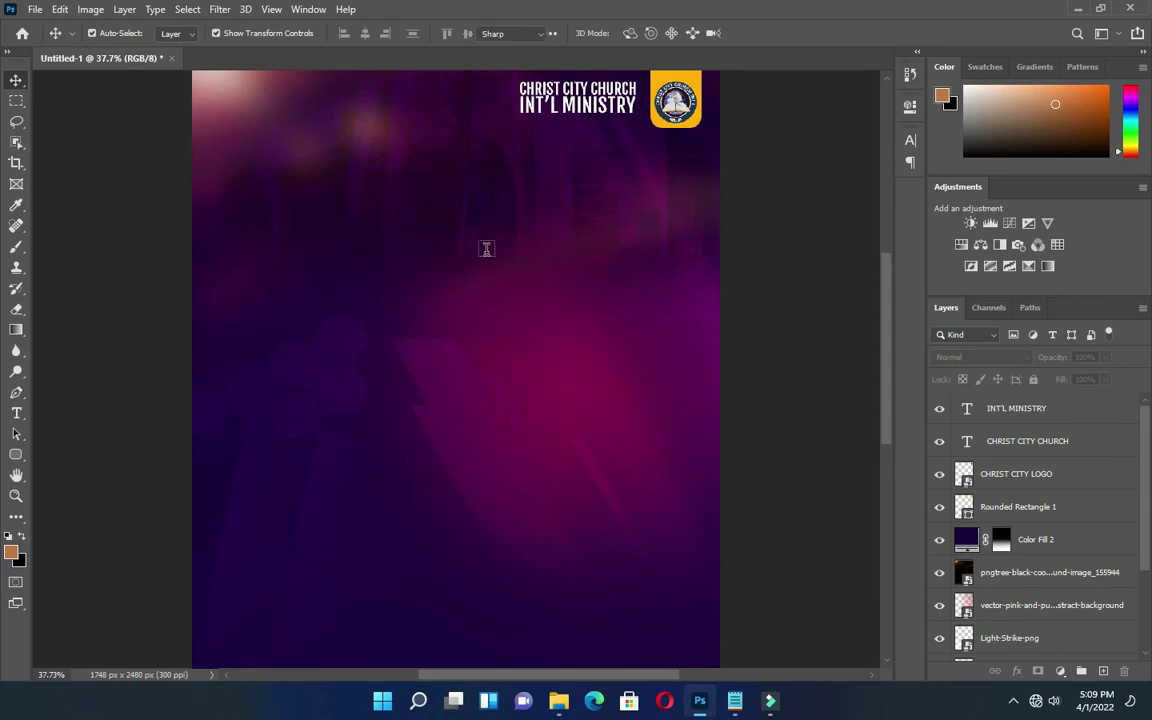
Add a new text layer reading PRESENTS: near the middle of the flyer from the copied line.
key(t)
click(380, 283)
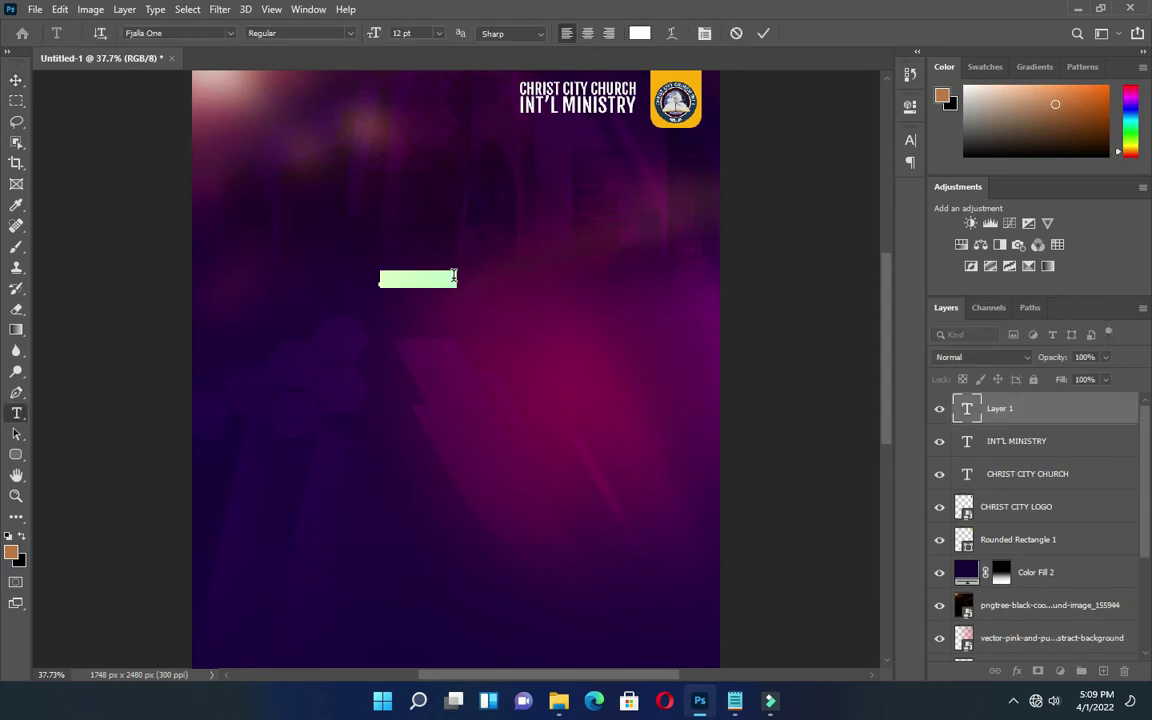
key(ctrl+v)
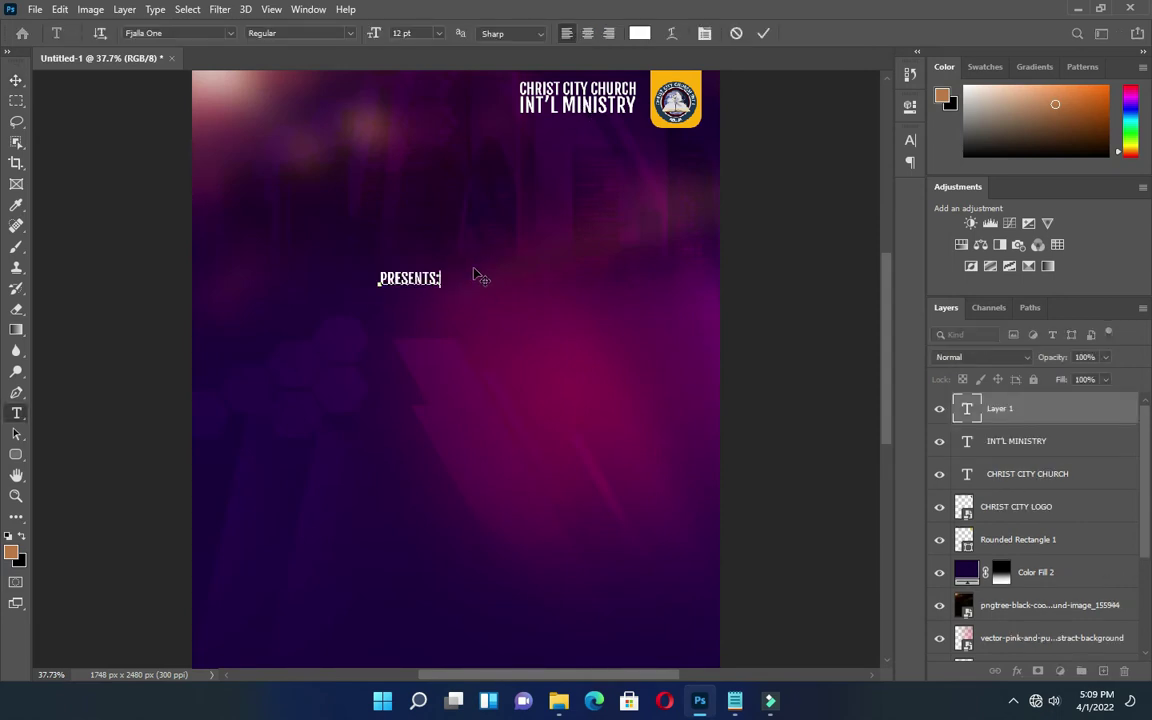
click(762, 35)
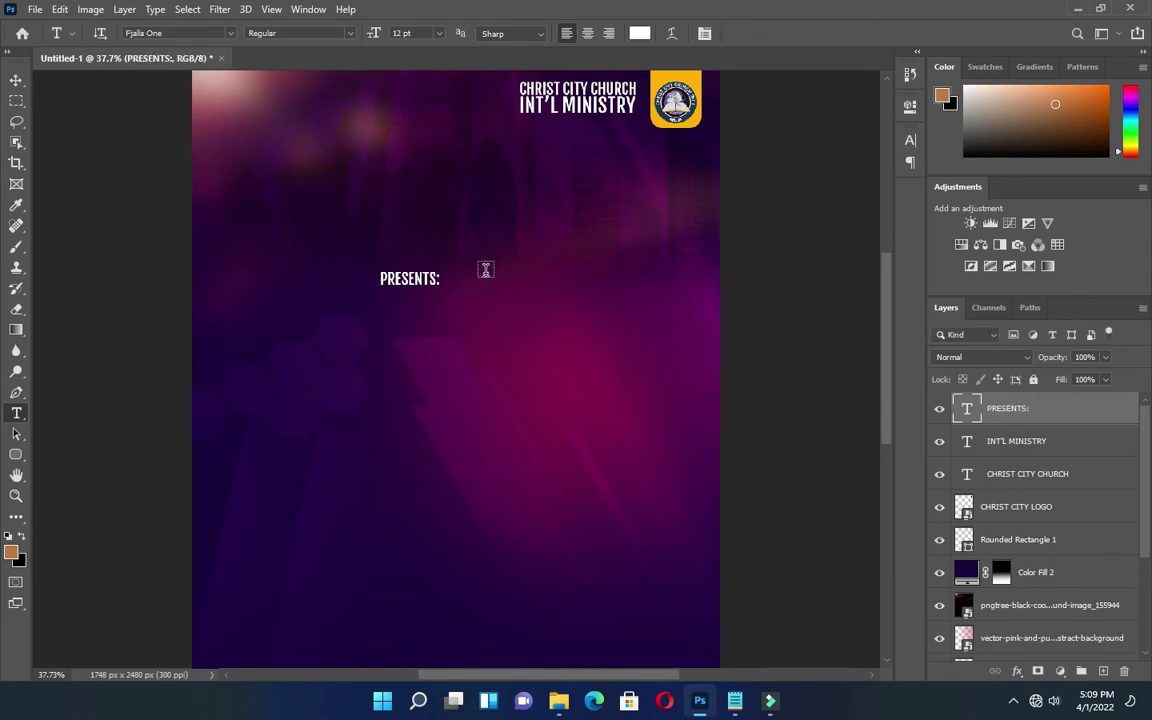
Scale the PRESENTS: text proportionally to about 78.21% and shift it slightly toward the flyer's centre.
click(16, 80)
scroll(451, 334, up, 5)
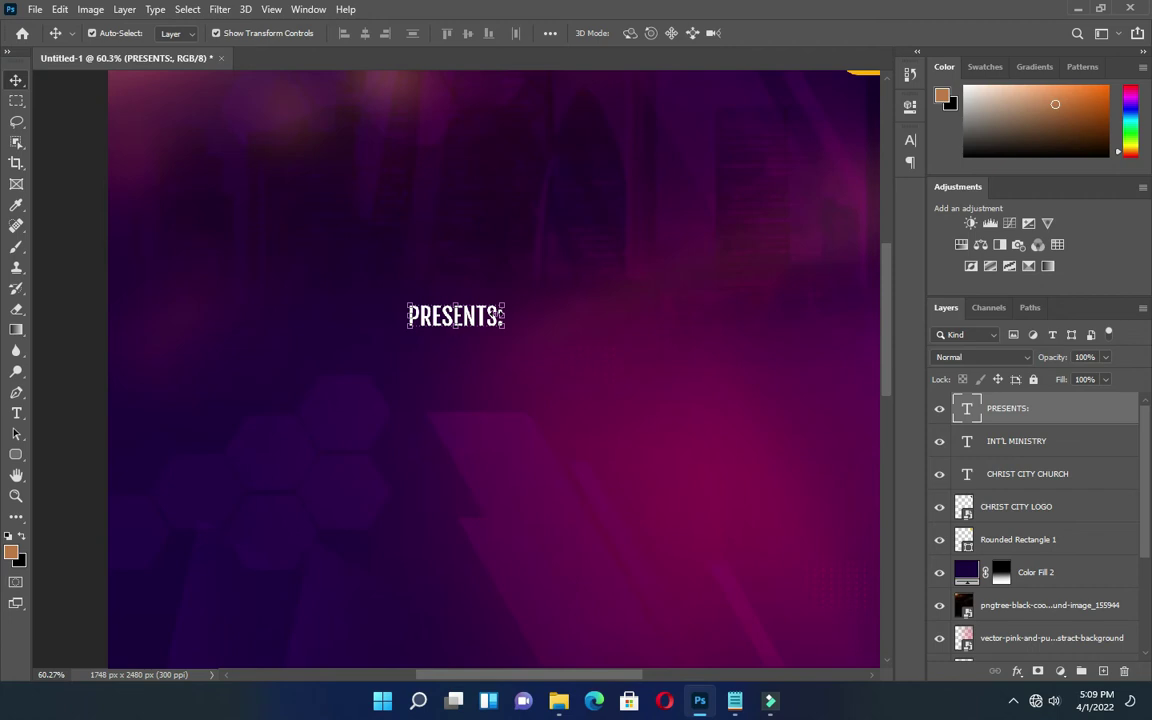
drag(505, 314, 532, 317)
drag(460, 330, 494, 319)
click(794, 33)
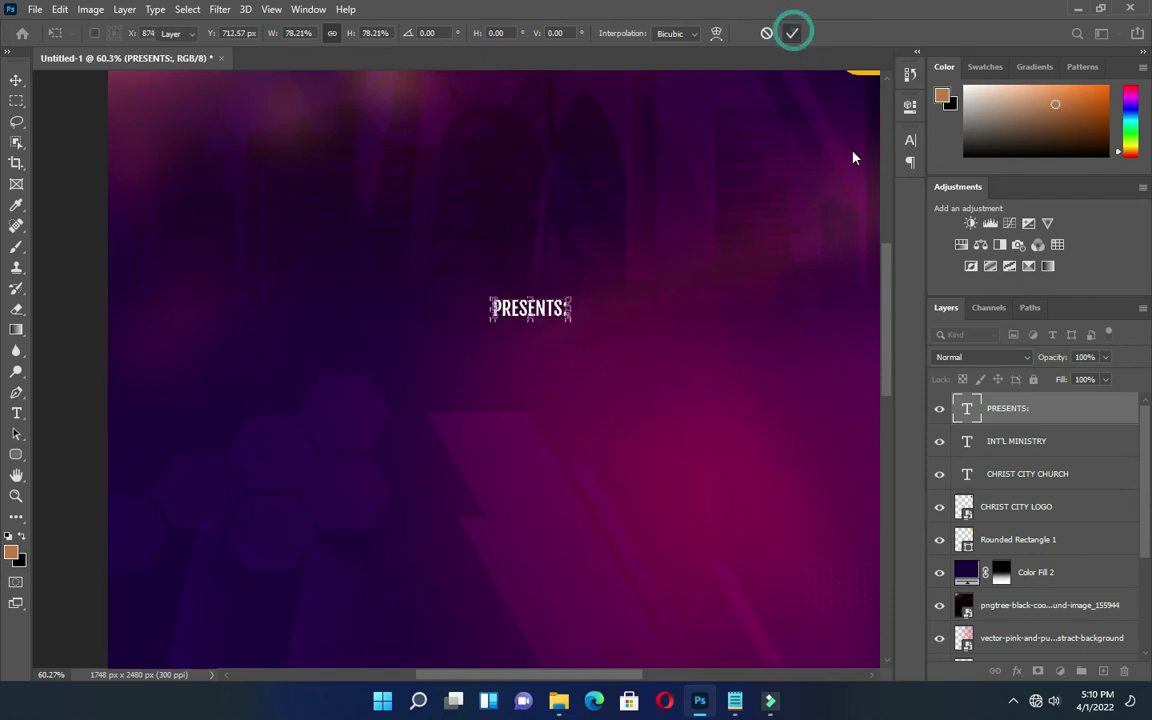
Widen the tracking of the PRESENTS: text so its letters are spread far apart.
click(909, 139)
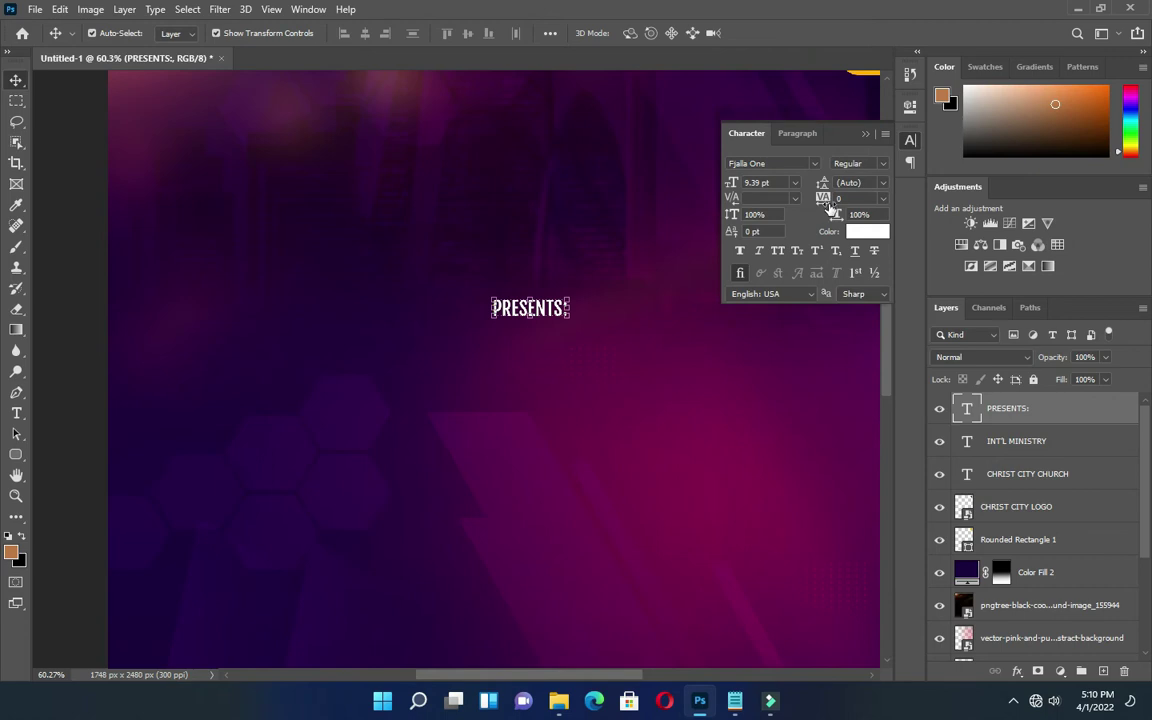
drag(826, 200, 863, 198)
click(866, 132)
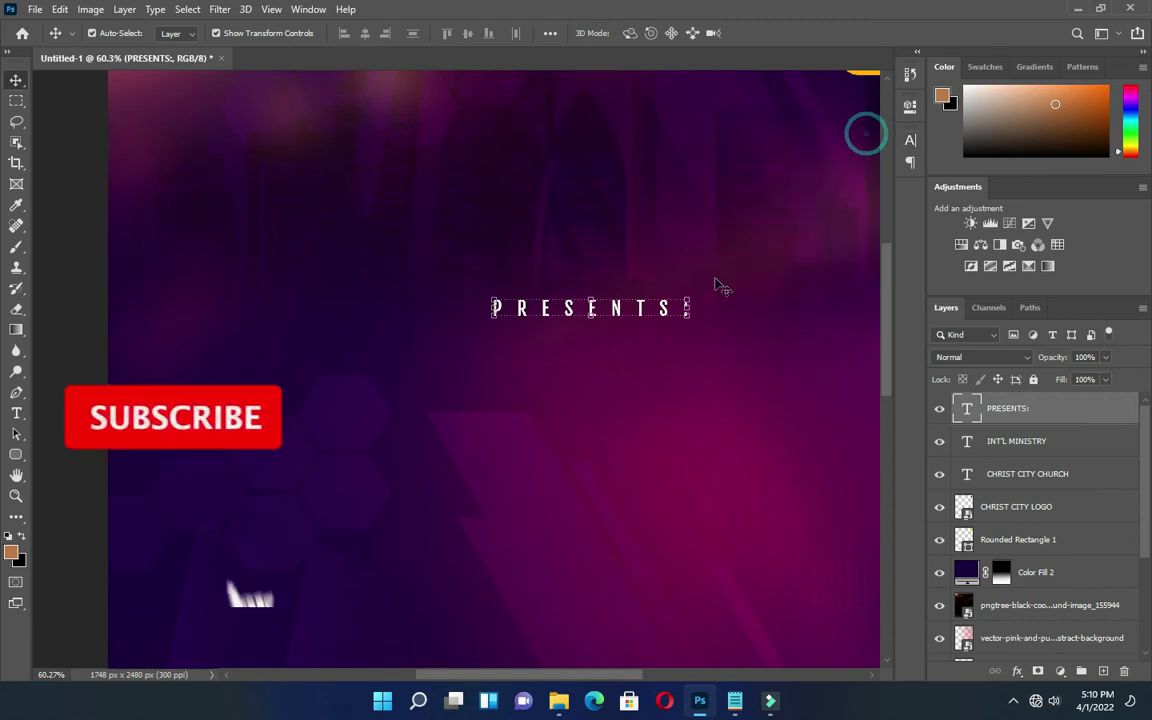
Move the PRESENTS: text up to the flyer's upper middle, a little below the church name, and deselect it.
click(593, 308)
drag(593, 308, 513, 250)
scroll(513, 250, down, 3)
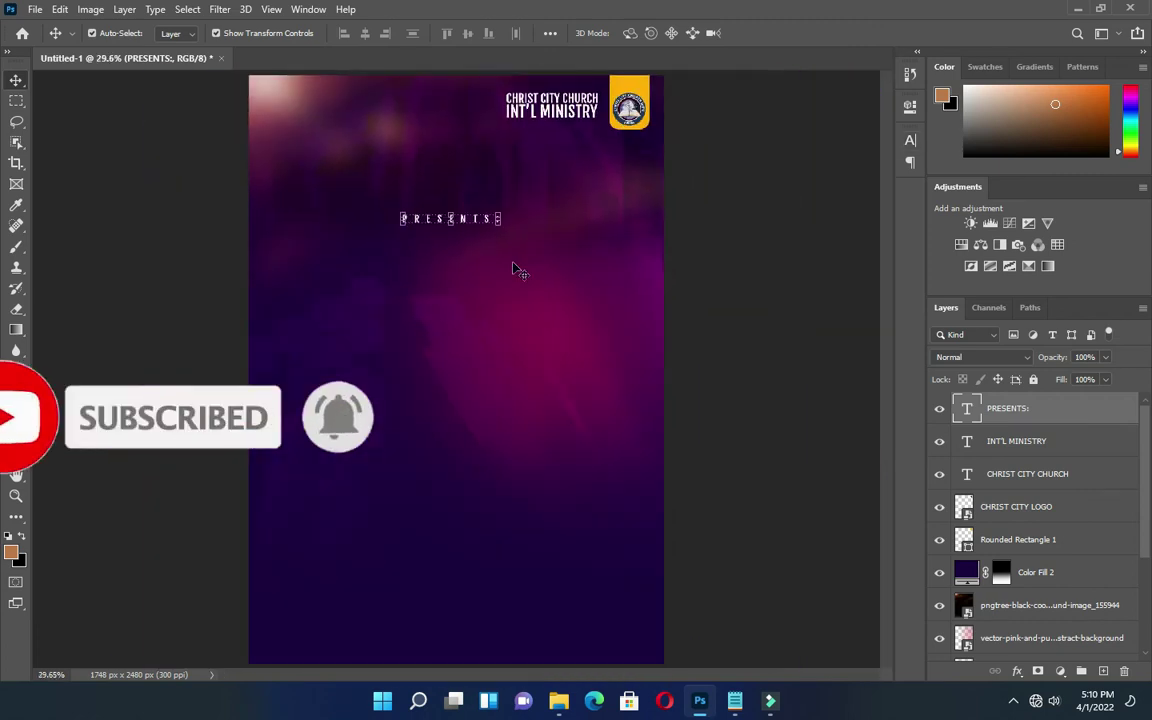
scroll(514, 265, down, 2)
drag(476, 224, 482, 185)
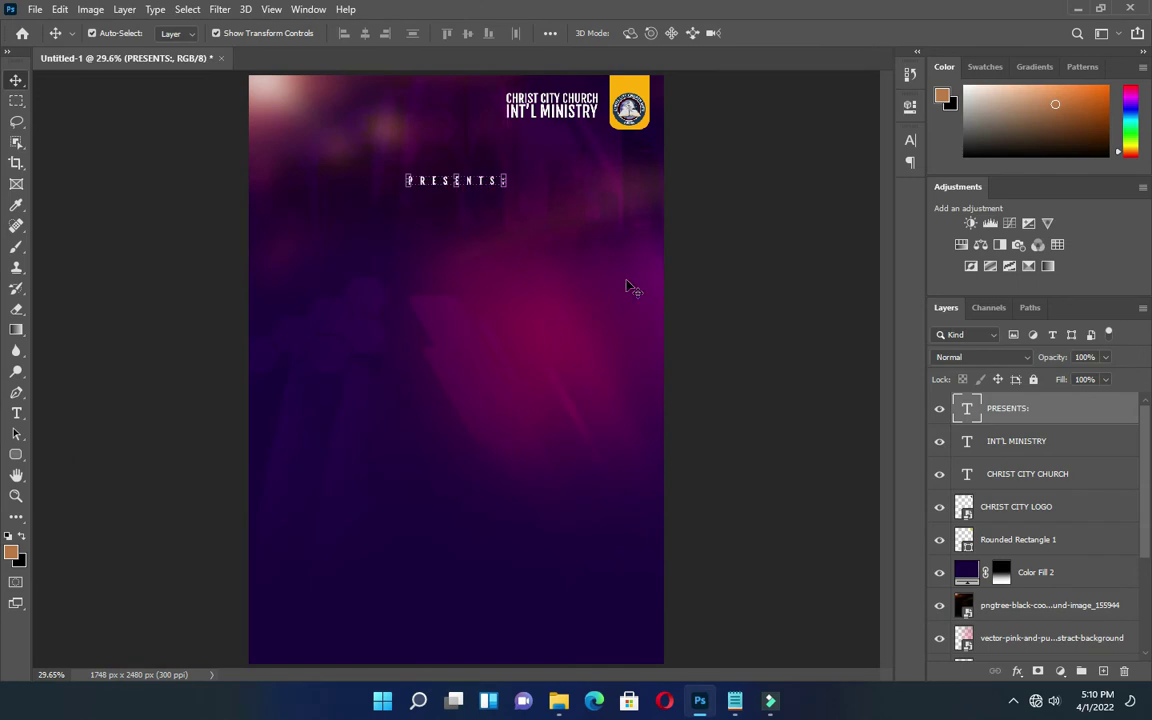
click(700, 268)
Select the whole canvas, align the PRESENTS: text to its horizontal centre, and clear the selection.
key(ctrl+a)
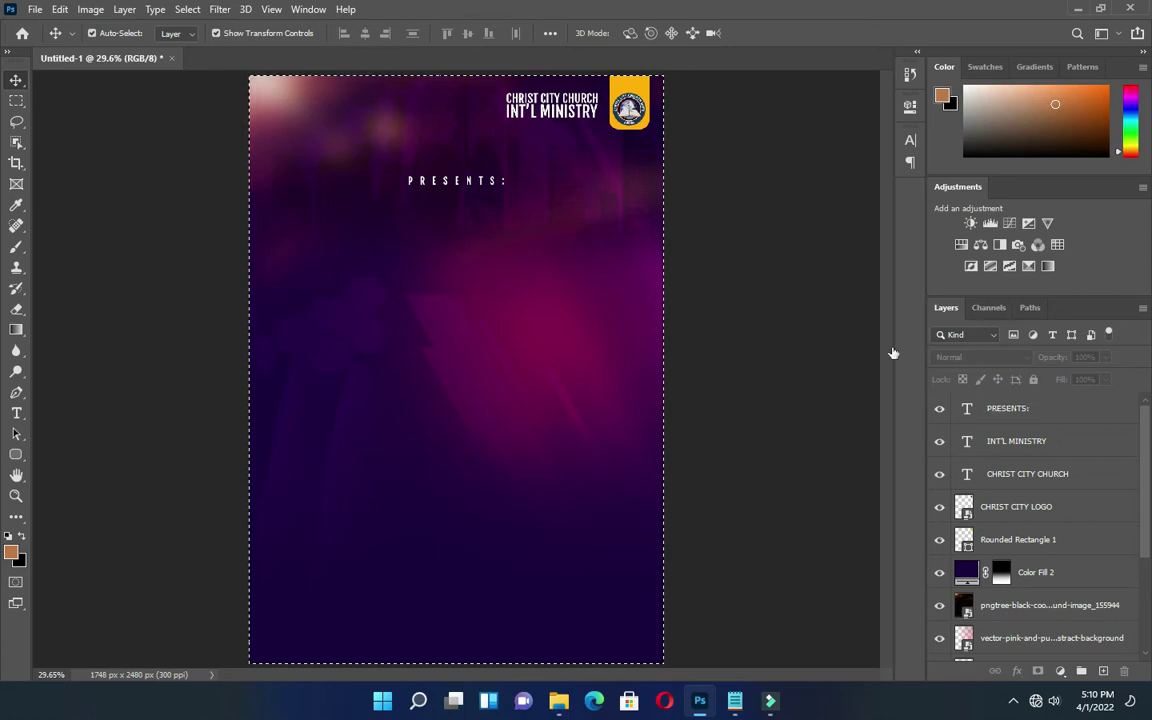
click(1005, 403)
click(367, 33)
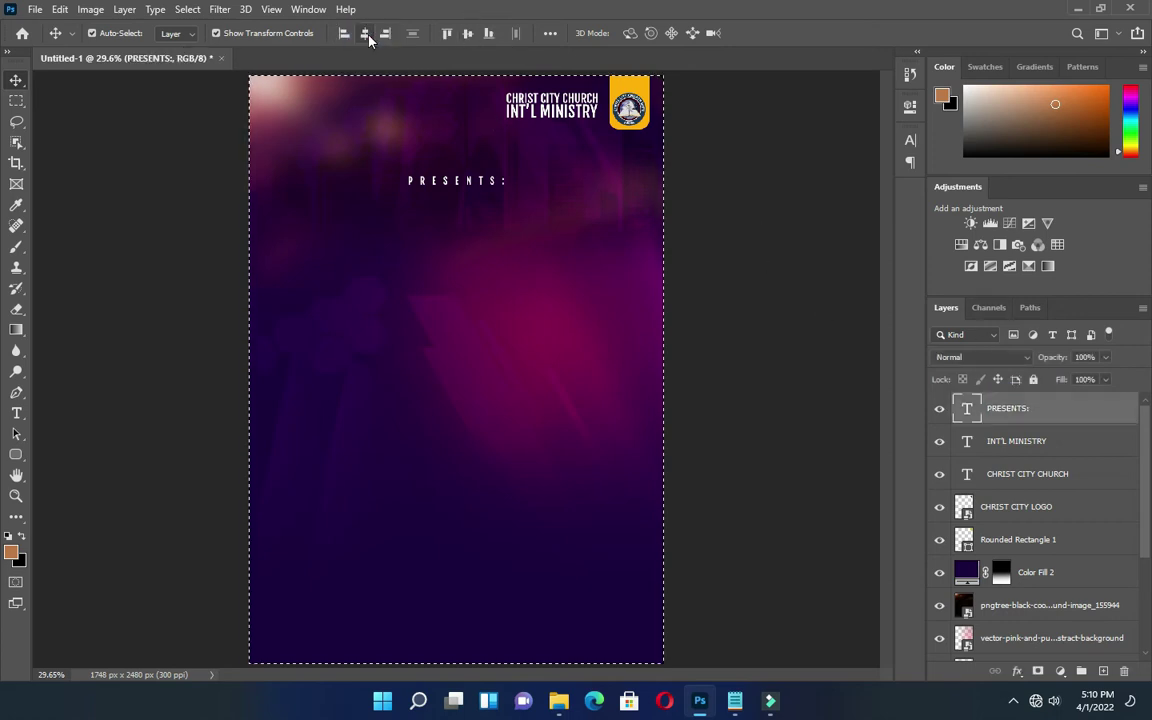
click(367, 33)
key(ctrl)
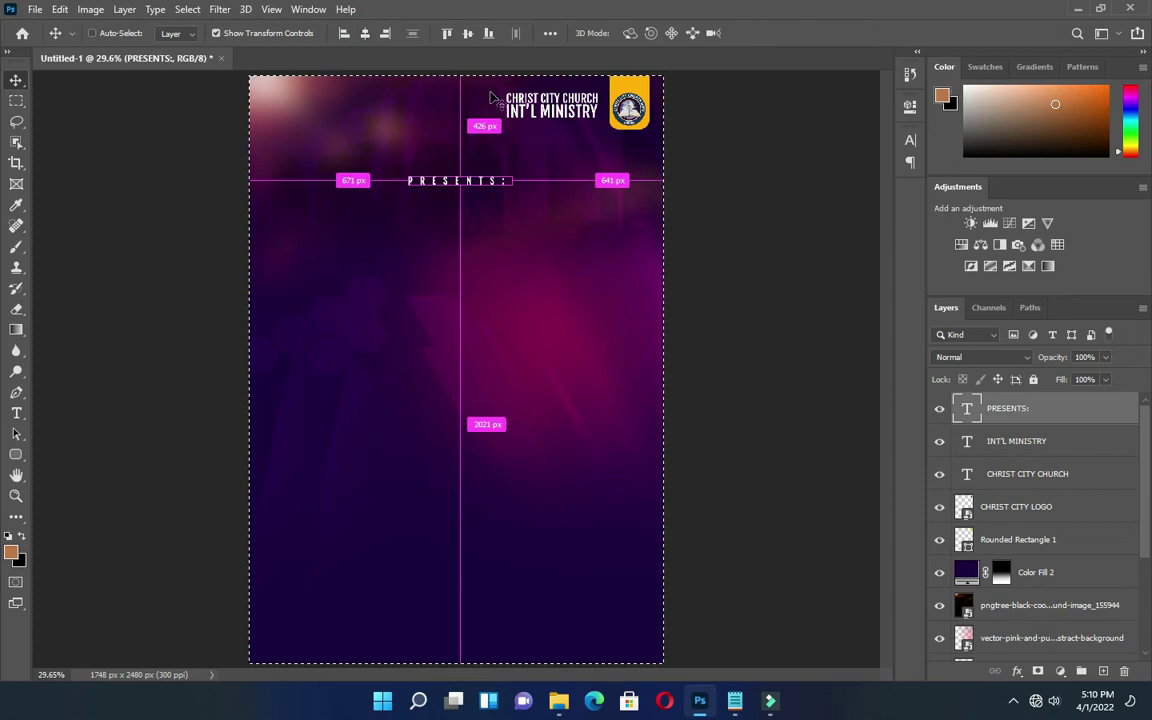
ctrl+click(712, 199)
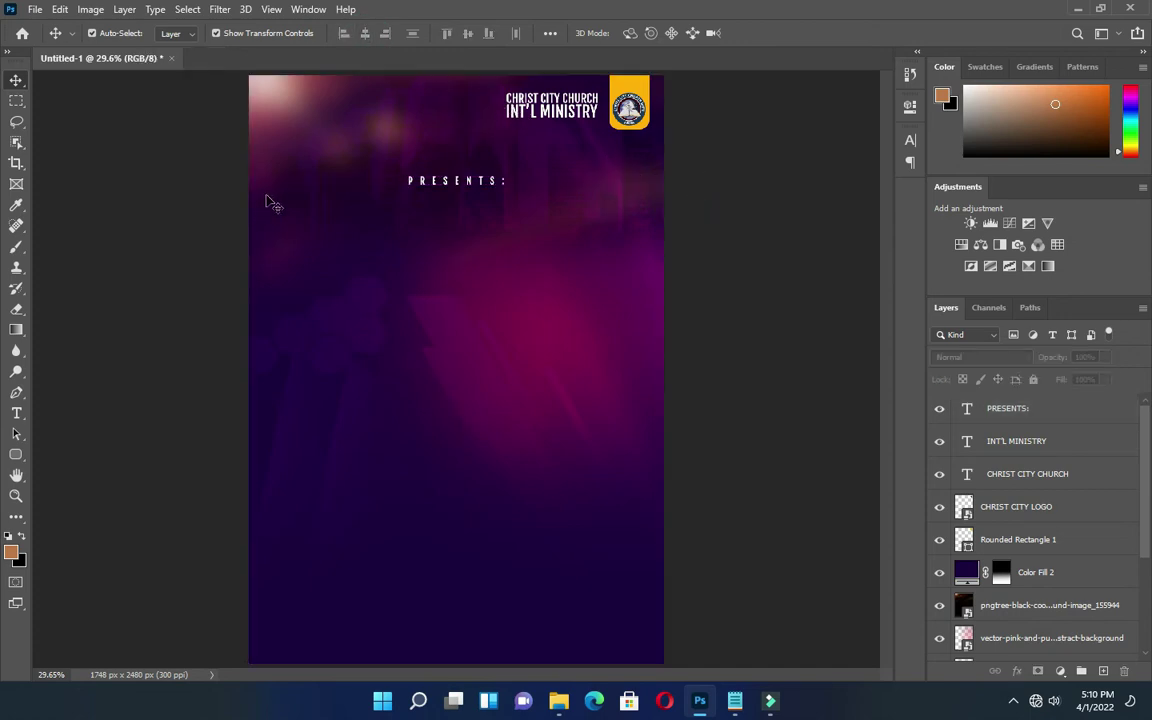
Set the tracking of the PRESENTS: text to 540.
scroll(268, 201, up, 2)
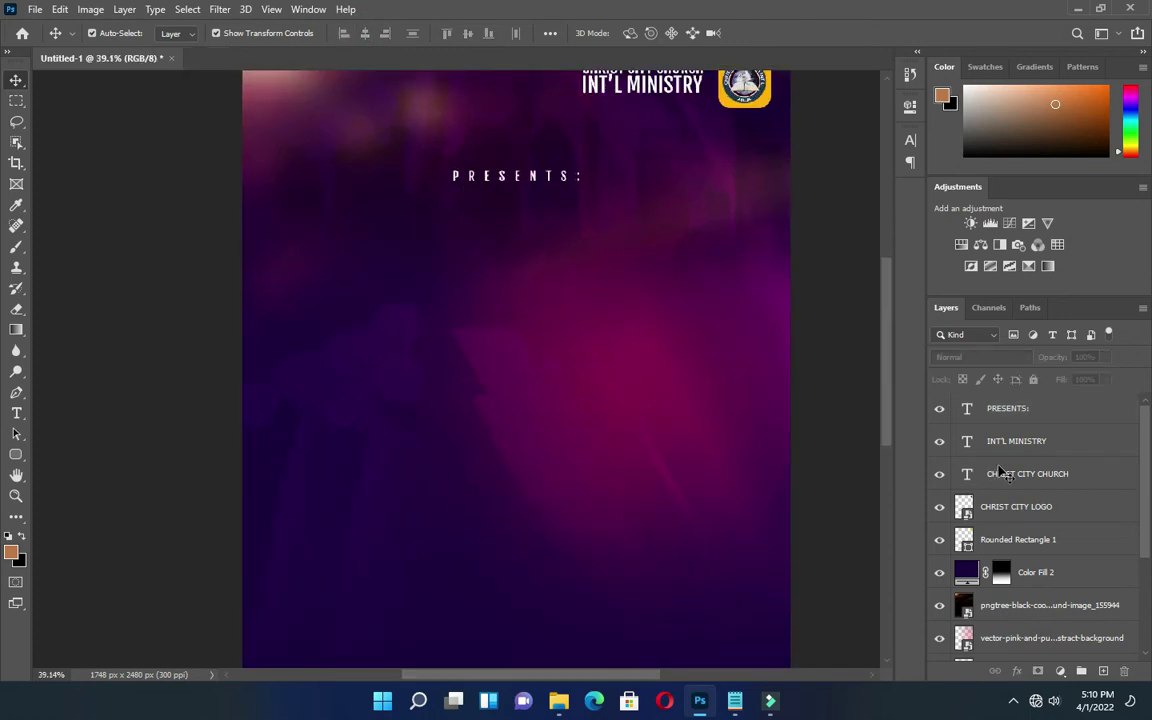
click(1012, 408)
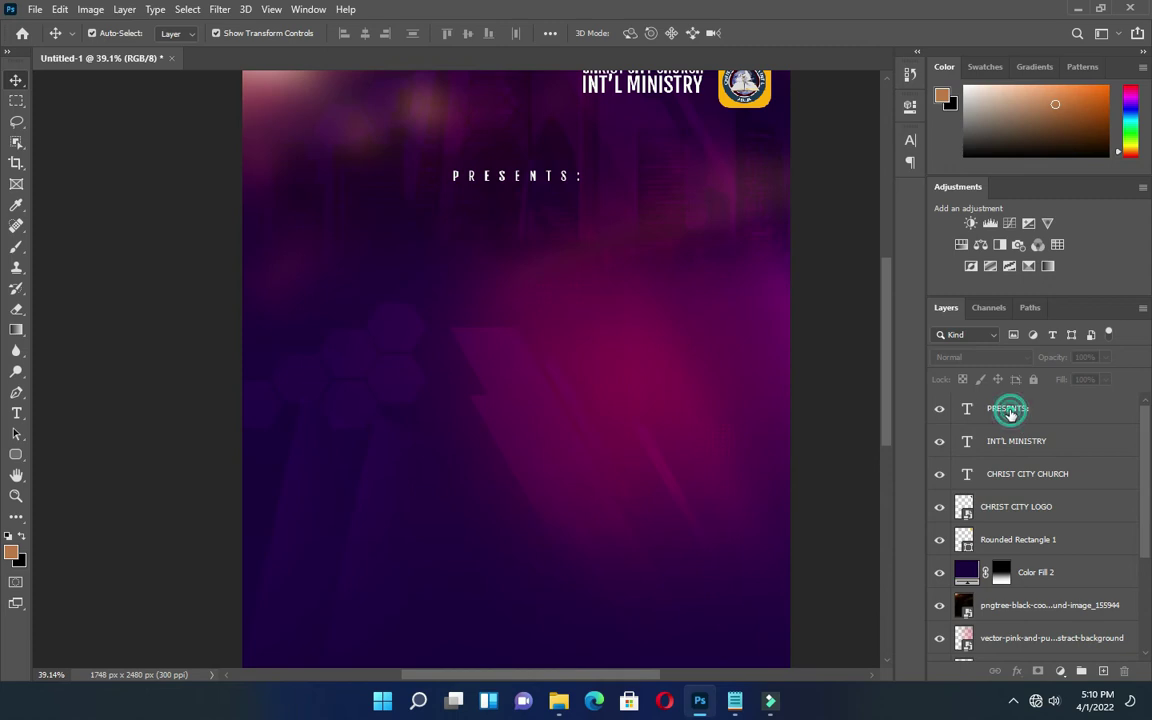
click(910, 140)
drag(824, 200, 812, 198)
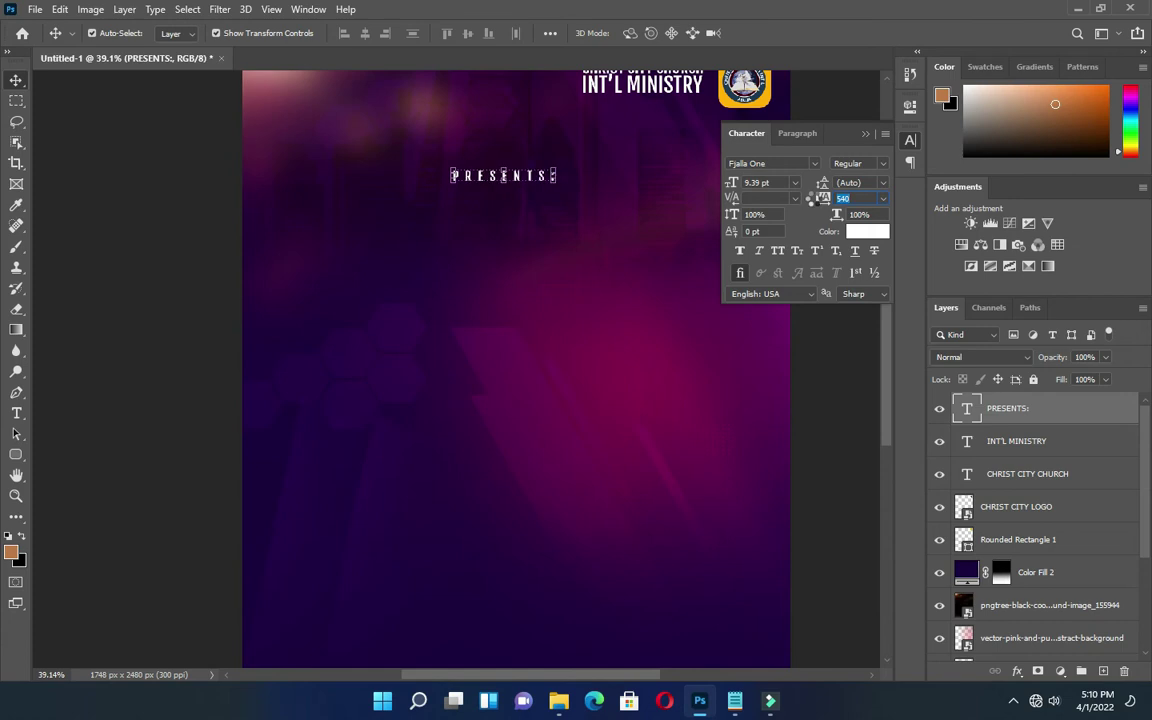
click(866, 133)
Centre the PRESENTS: text horizontally on the whole canvas and remove the selection.
scroll(478, 180, down, 1)
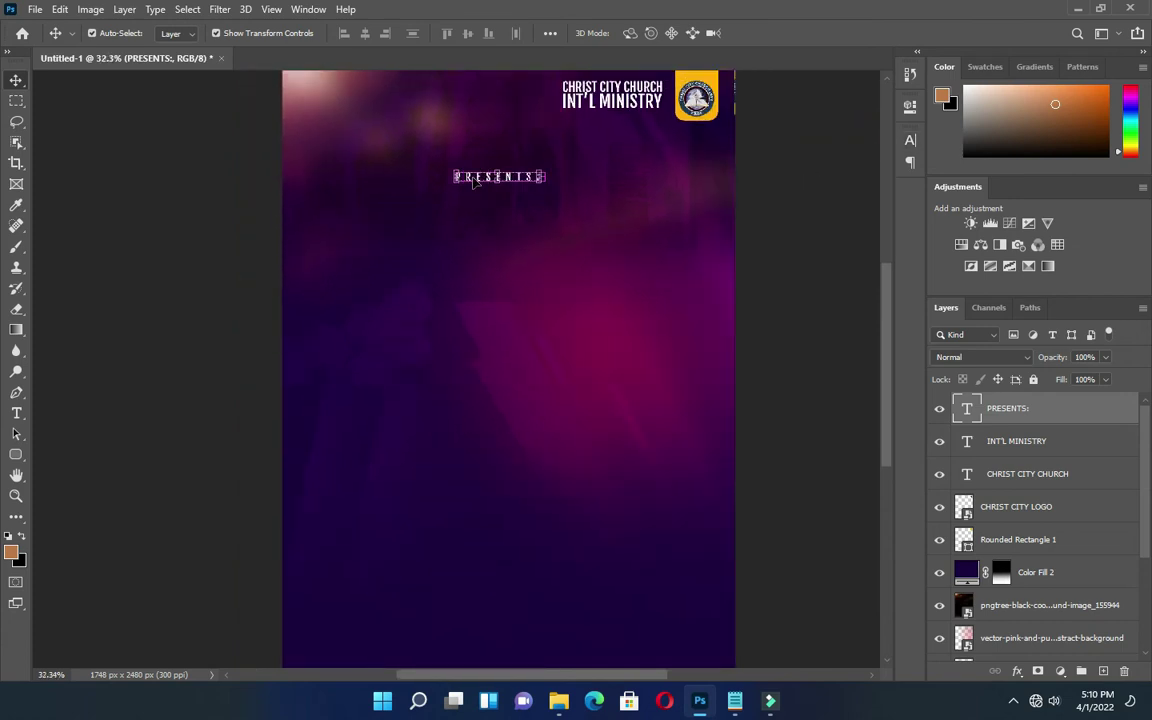
key(ctrl+a)
click(364, 33)
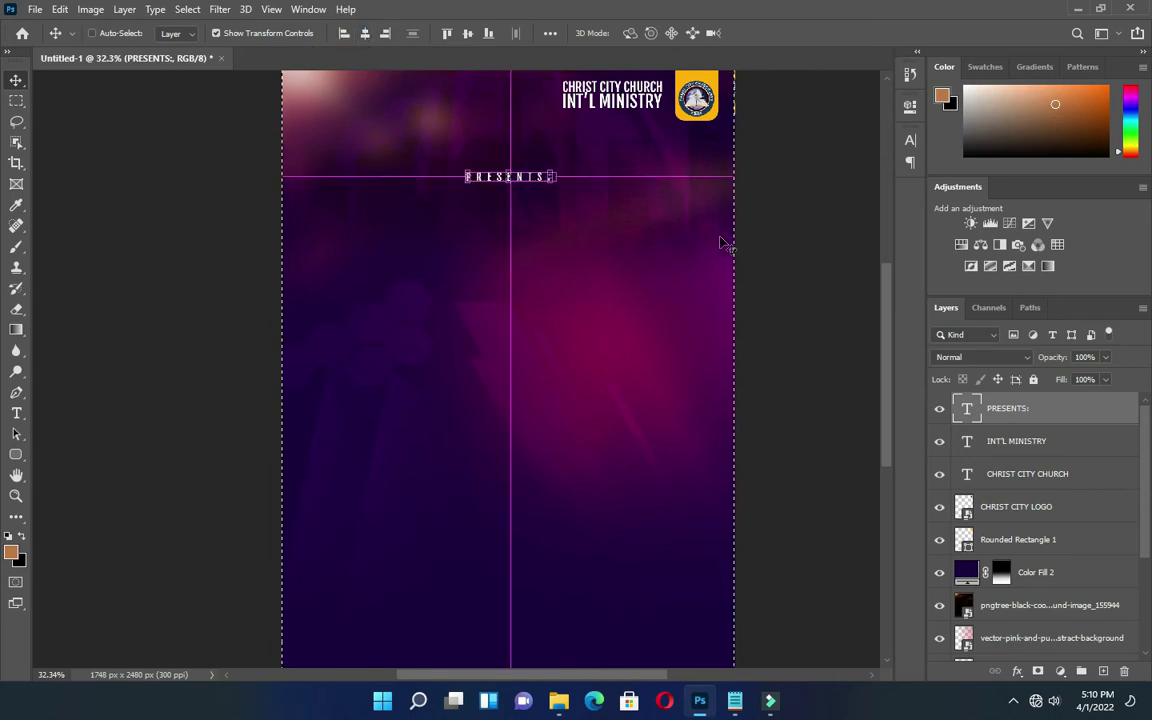
click(769, 240)
Switch to Notepad, copy the word AMAZING from the AMAZING GRACE line, and return to Photoshop.
scroll(510, 177, up, 3)
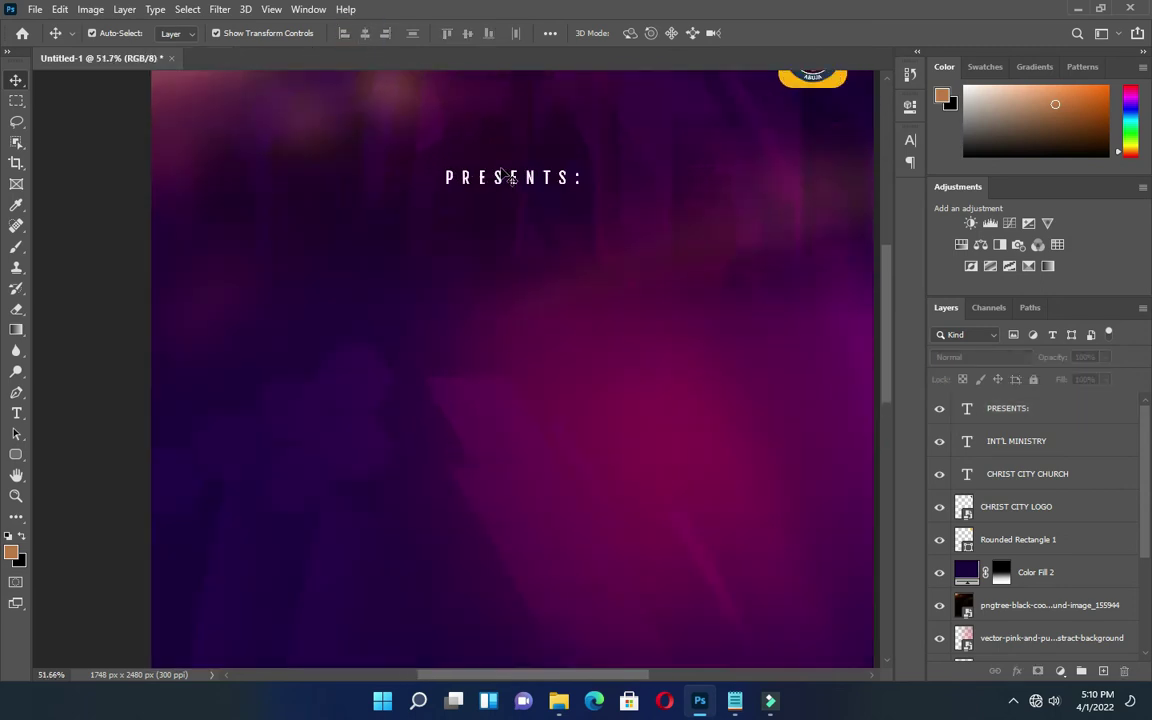
scroll(510, 177, up, 1)
click(735, 700)
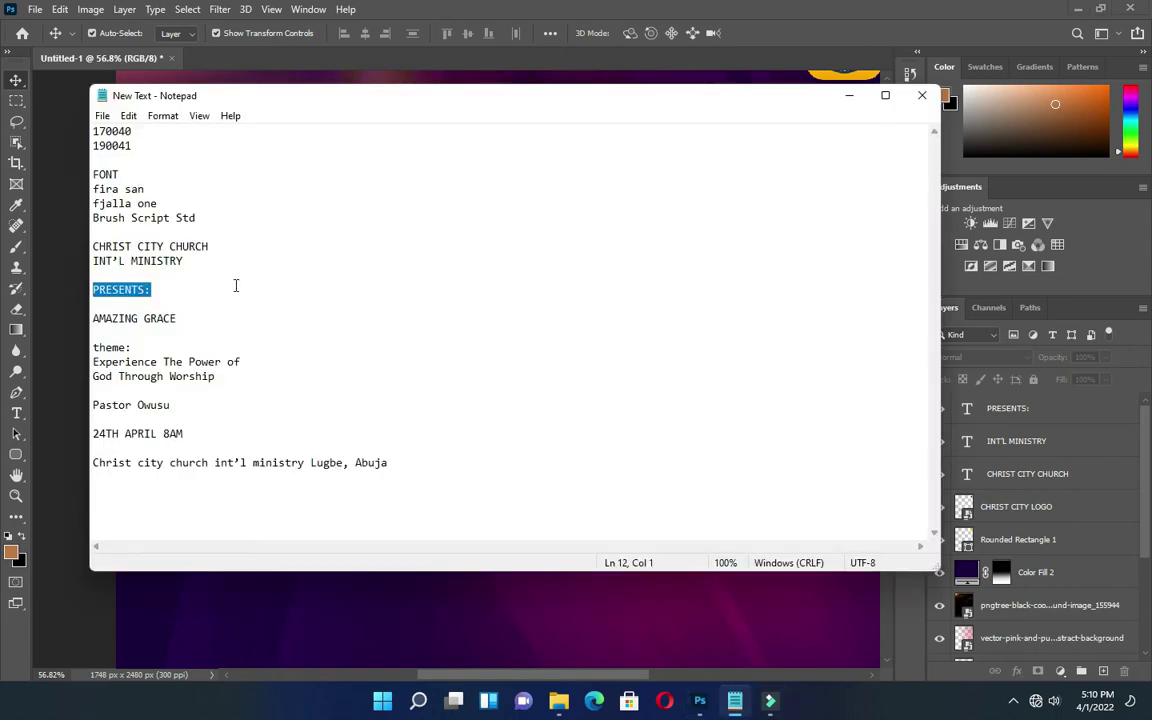
drag(139, 318, 84, 320)
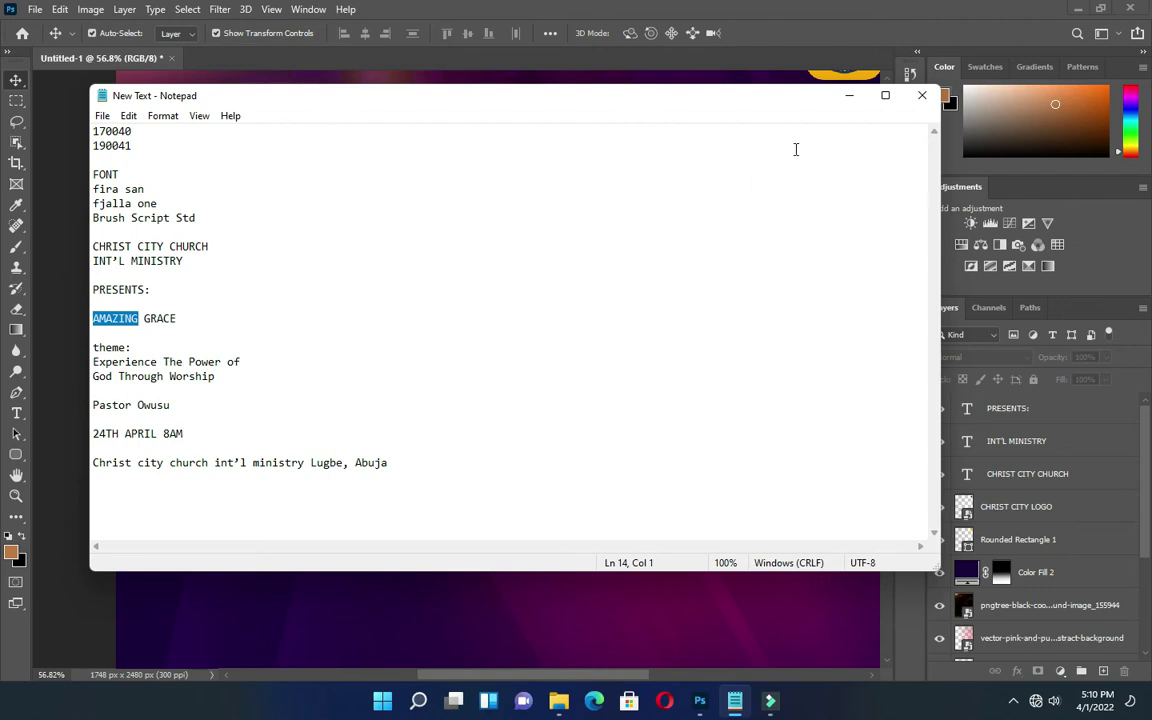
click(852, 96)
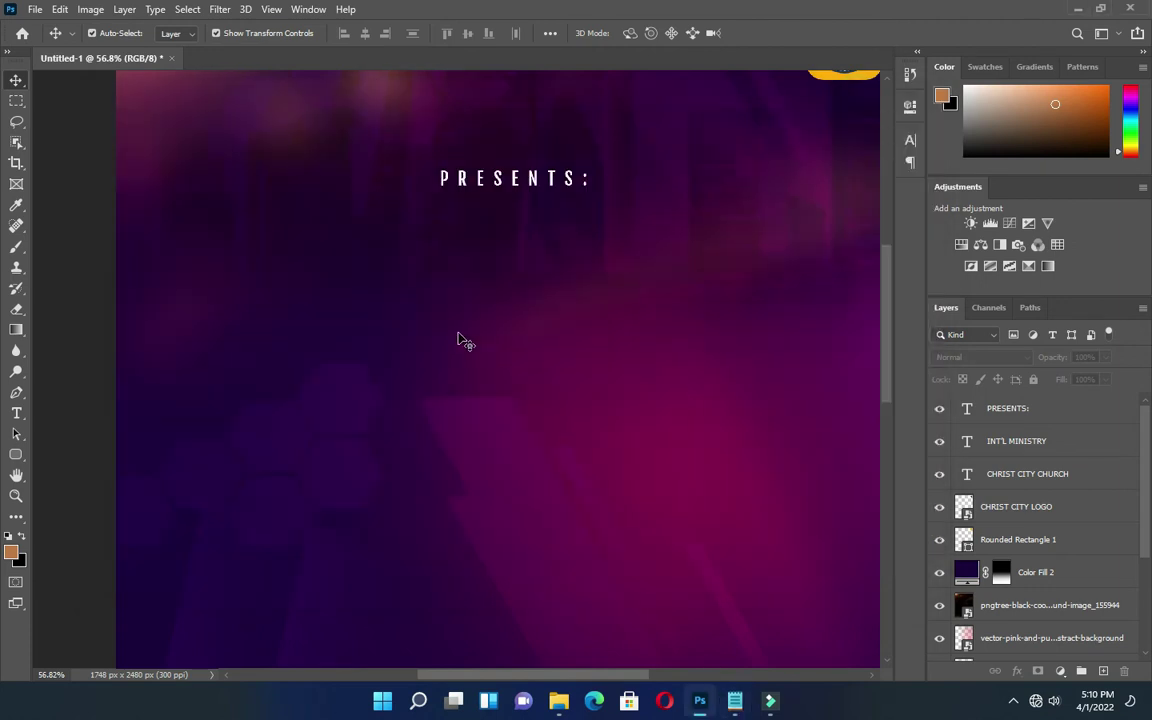
Add a new text layer reading AMAZING below the PRESENTS: line.
key(t)
click(396, 293)
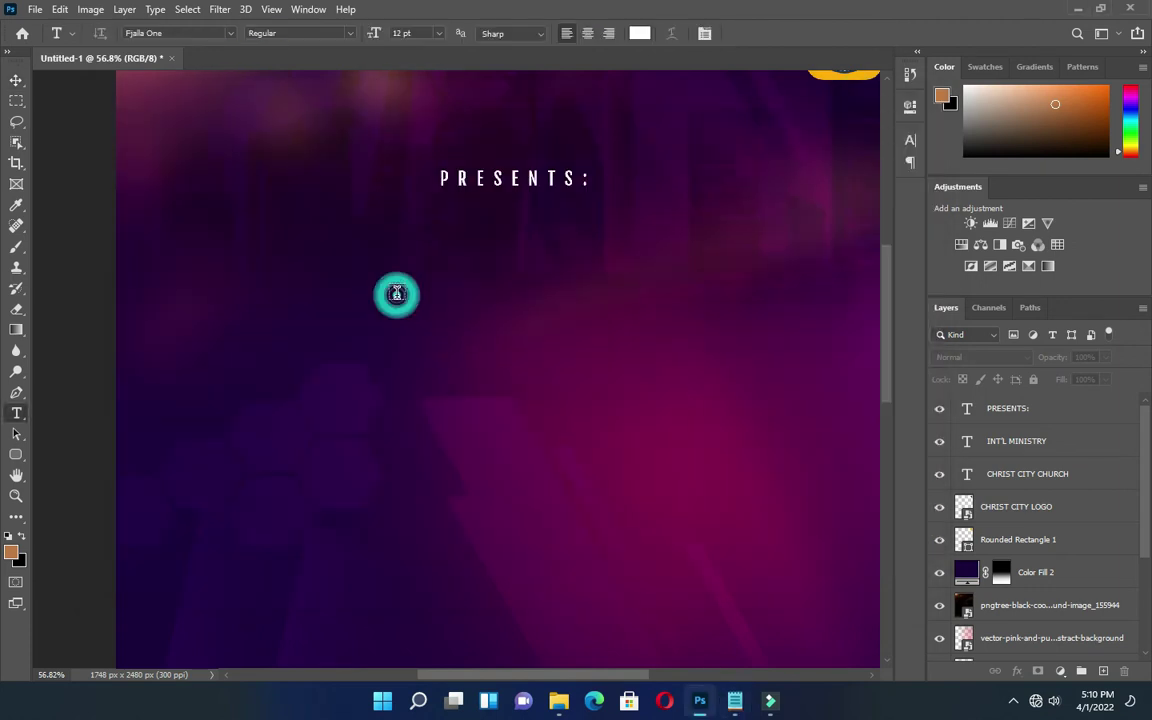
text(AMAZING)
click(763, 33)
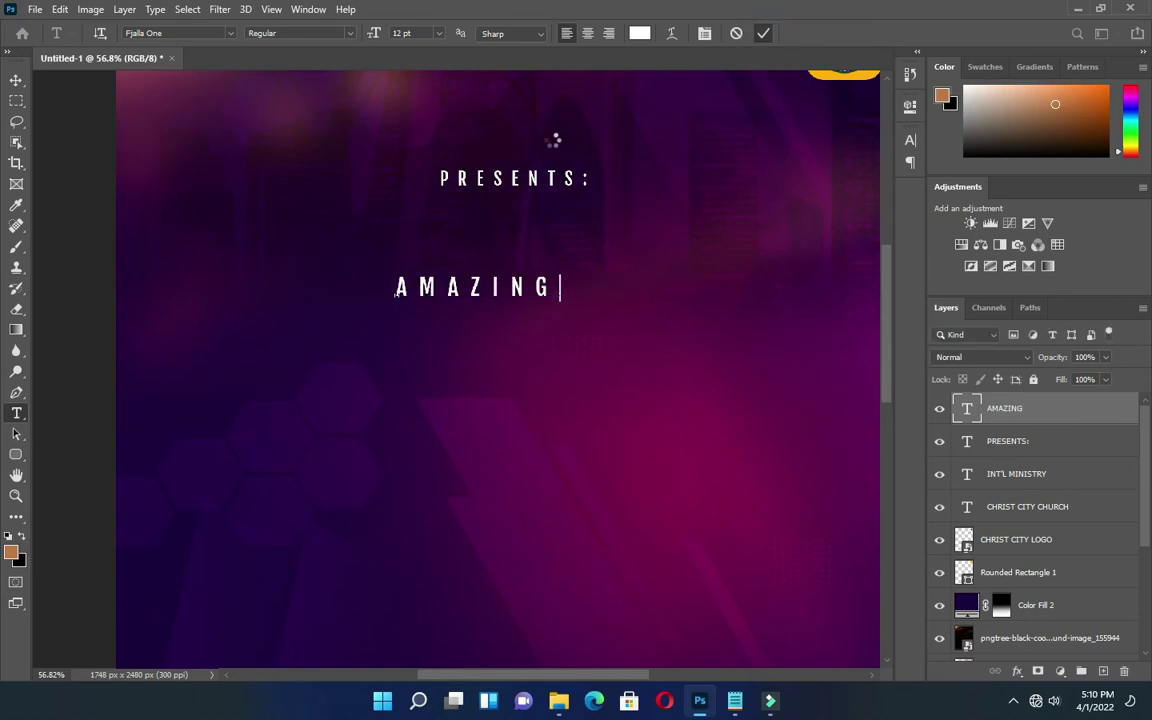
Set the tracking of the AMAZING text to 0.
click(911, 146)
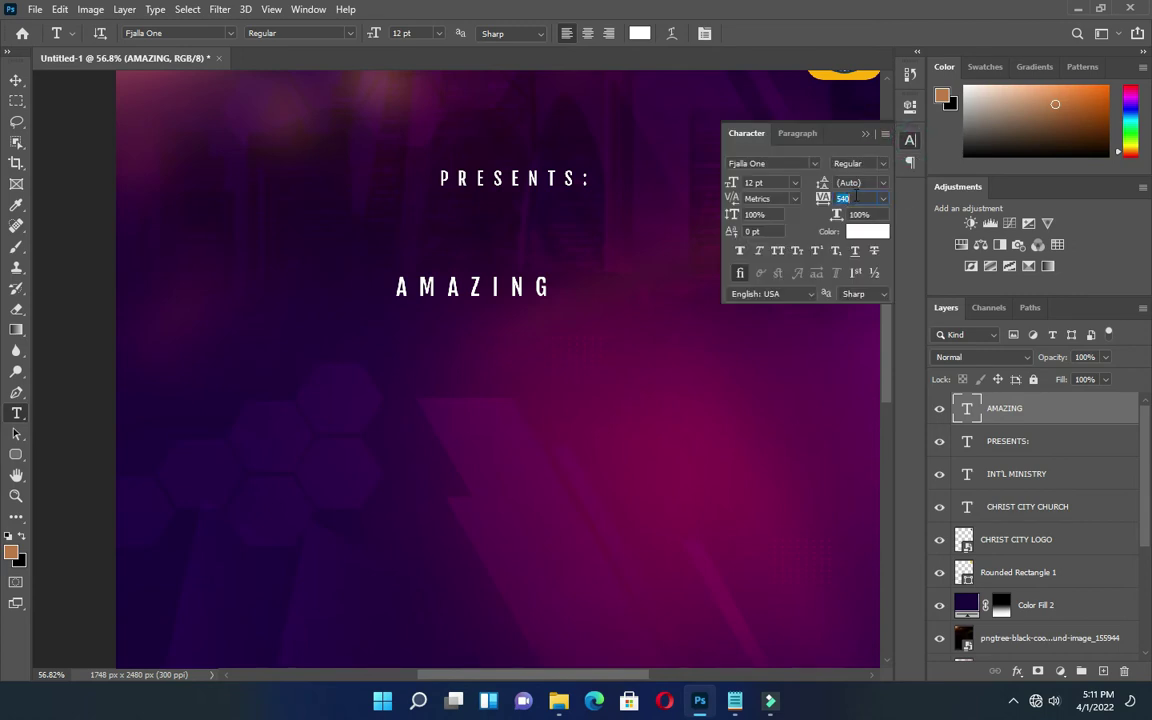
text(0)
key(Return)
click(865, 133)
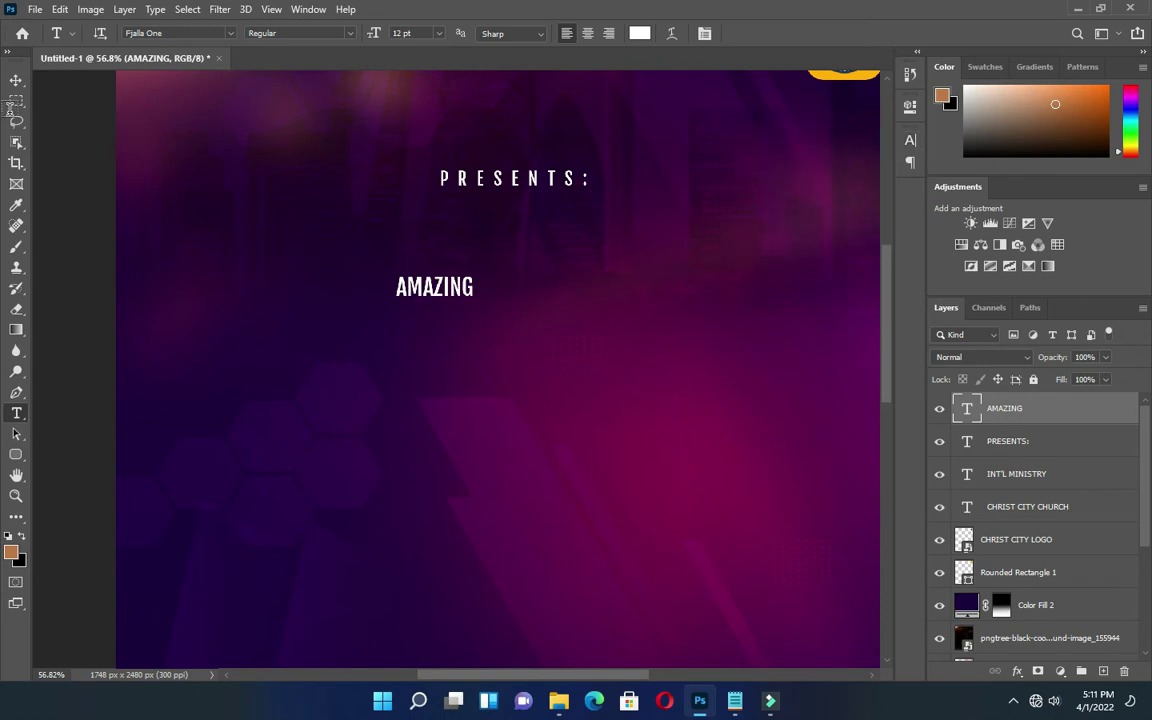
Set the AMAZING text's font to Fira Sans in the Black style.
click(16, 80)
scroll(380, 224, up, 3)
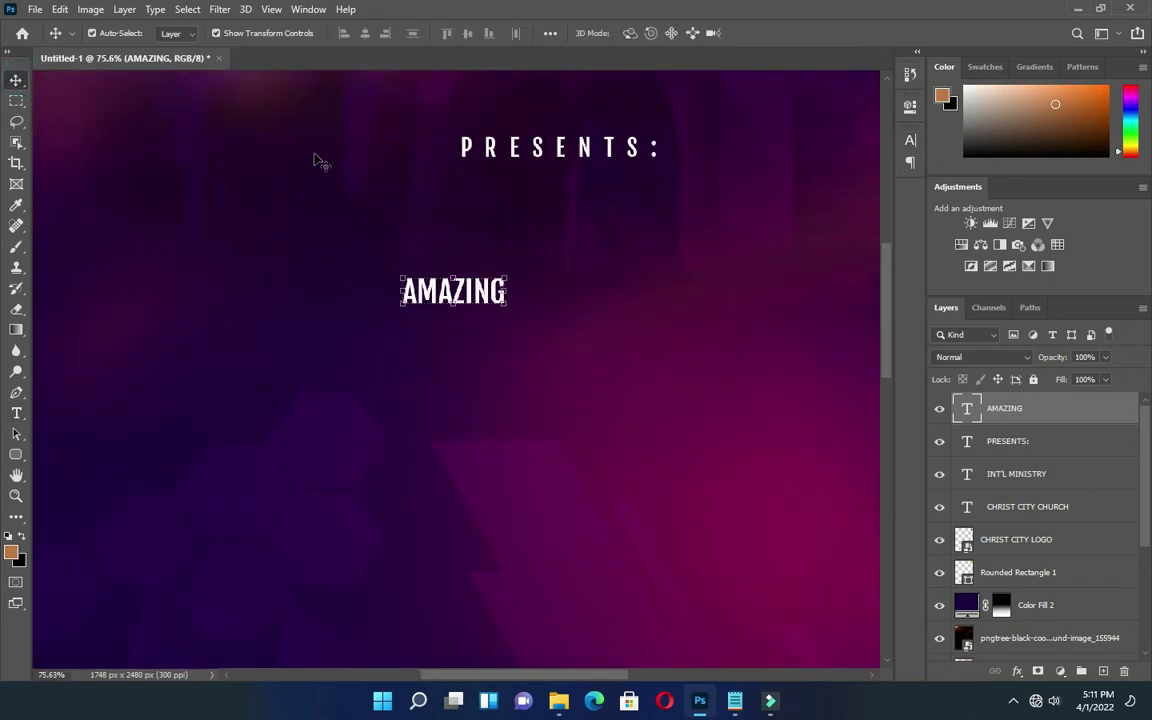
key(t)
click(230, 33)
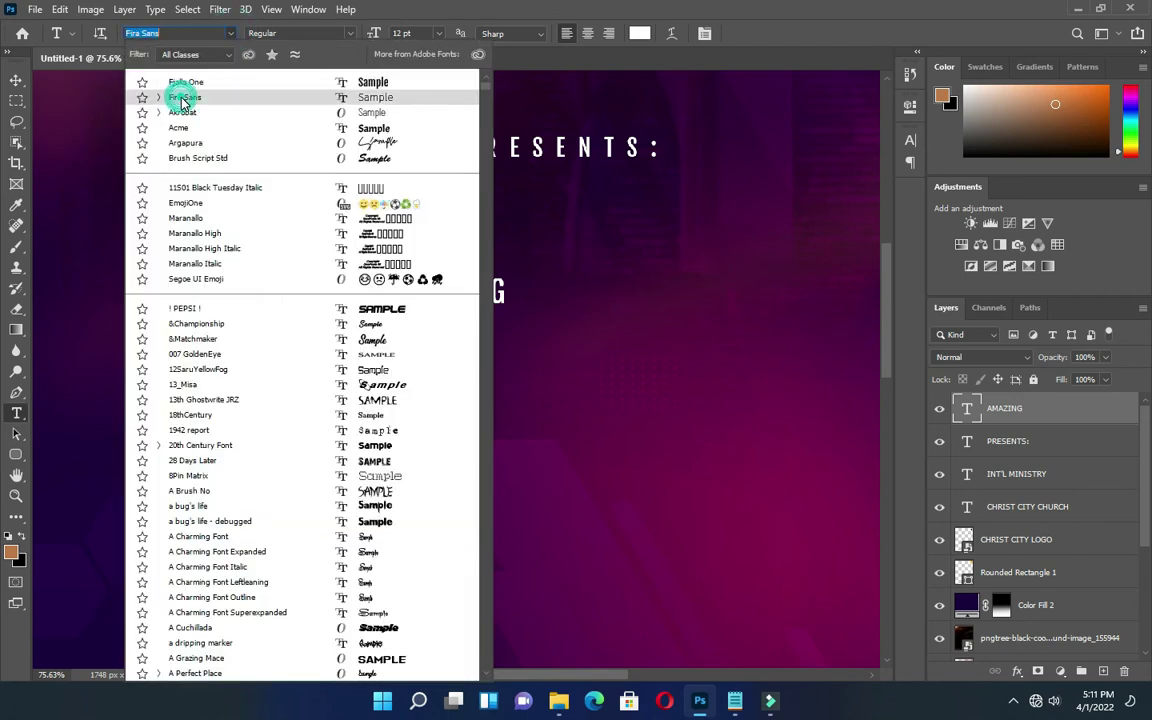
click(190, 98)
click(348, 35)
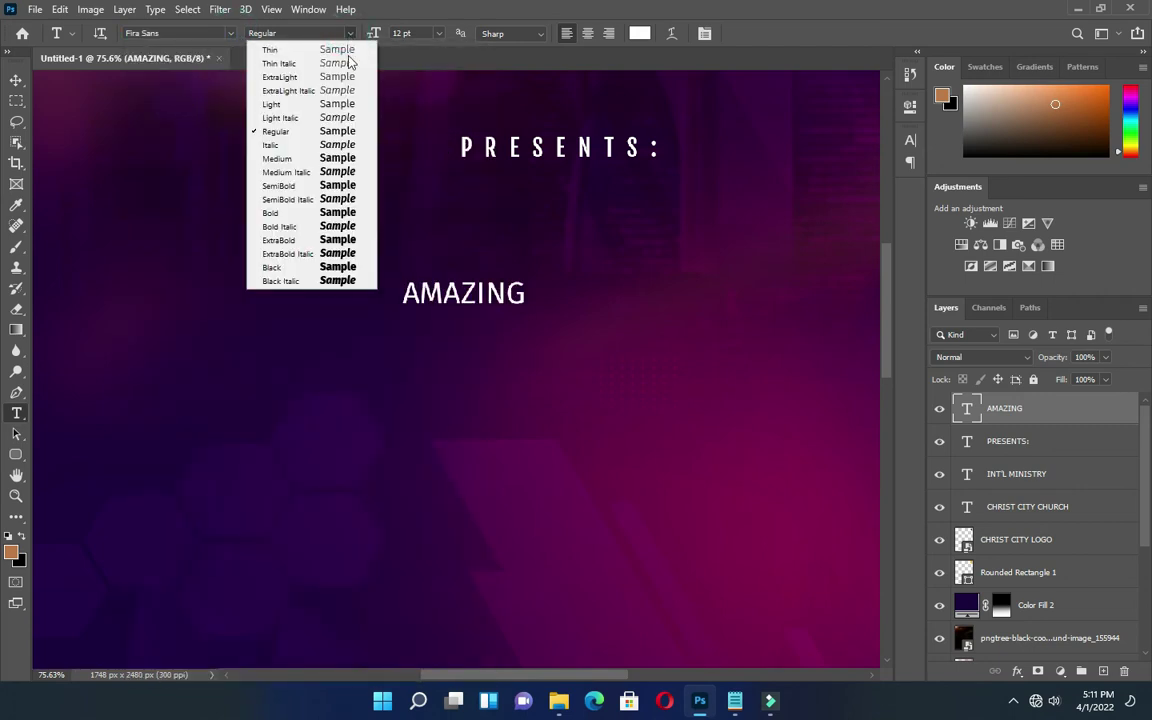
click(285, 267)
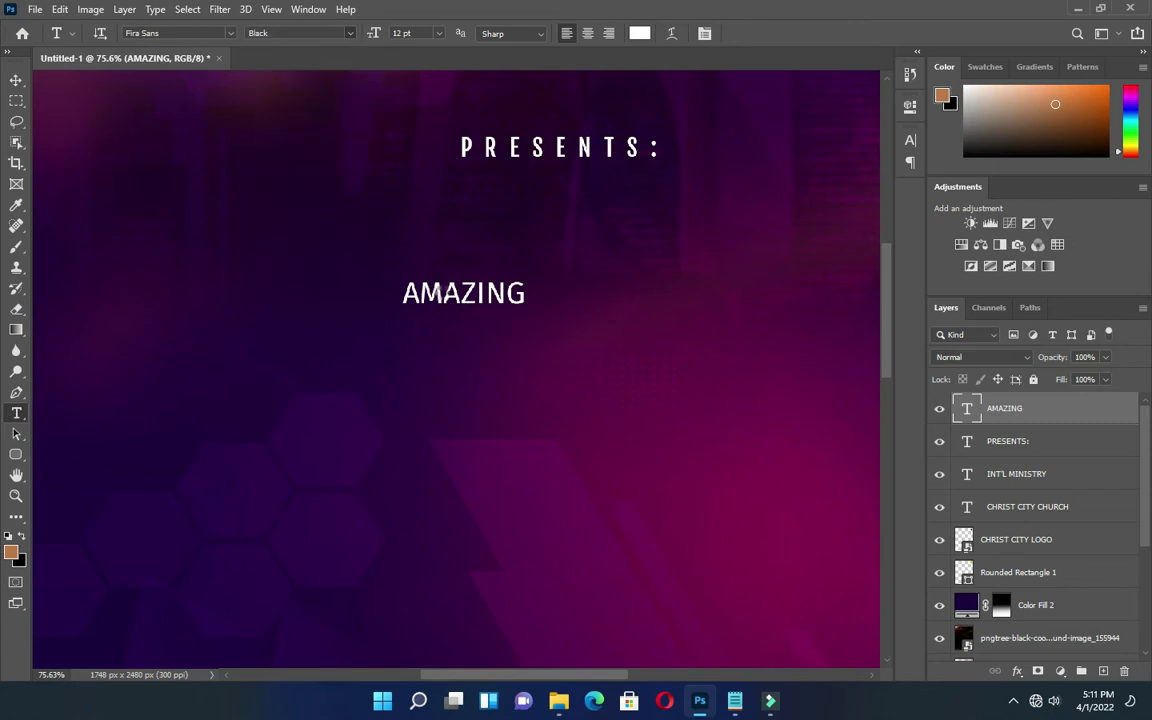
Enlarge and stretch the AMAZING text to about 548% width and 658% height below the PRESENTS: line.
click(16, 82)
drag(465, 305, 453, 458)
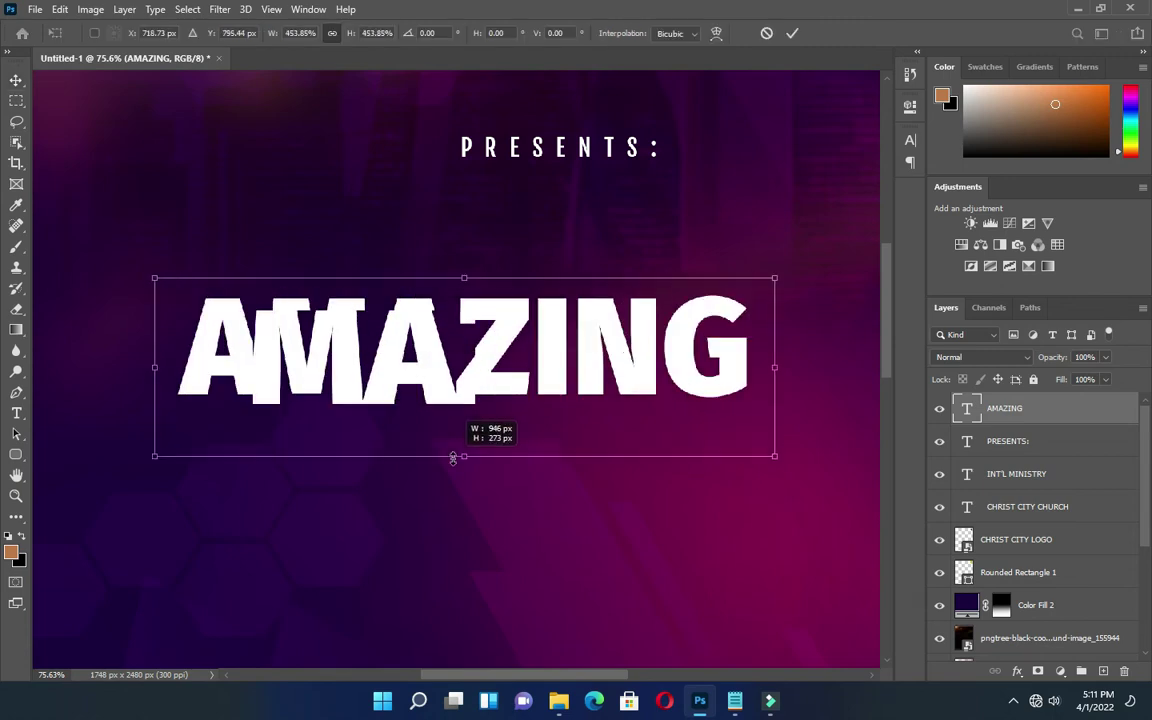
drag(463, 278, 462, 216)
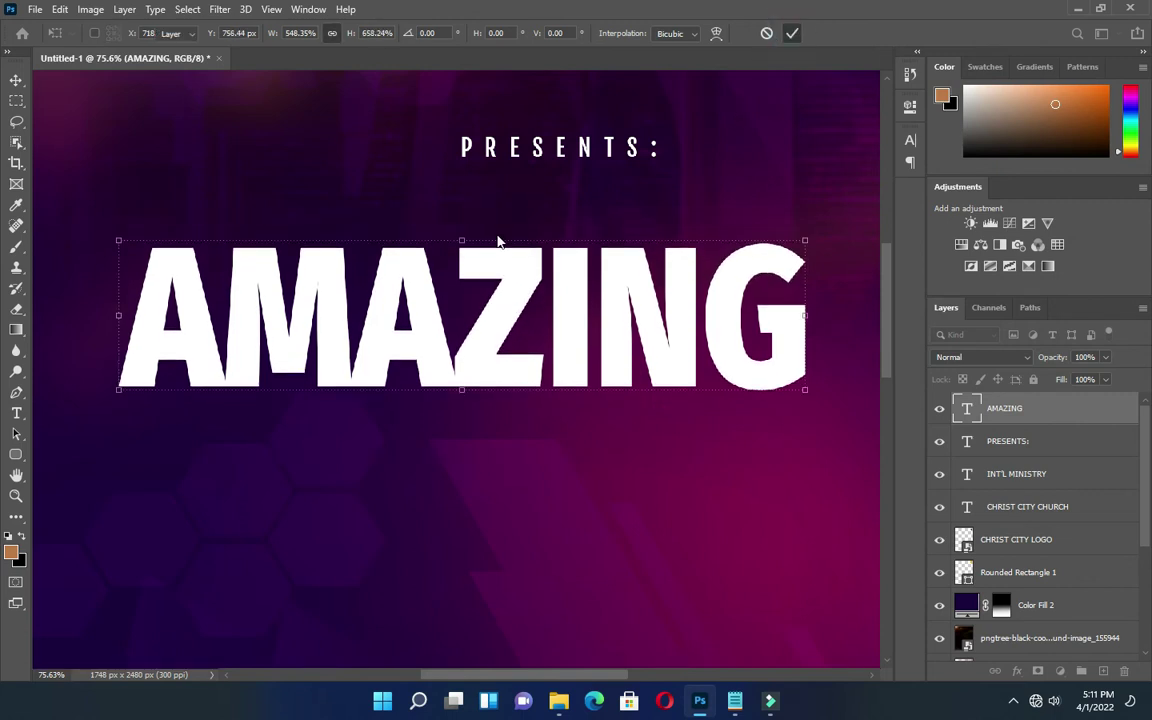
scroll(496, 240, down, 5)
key(Return)
Centre the AMAZING text horizontally on the whole canvas and remove the selection.
scroll(503, 250, down, 1)
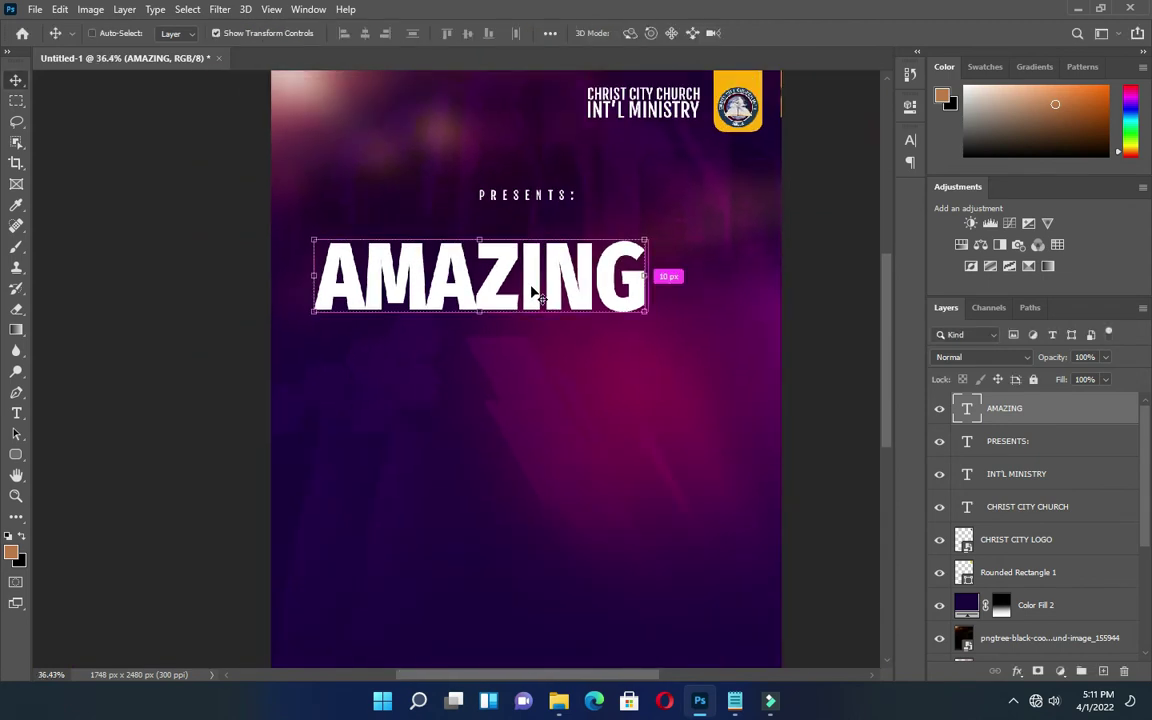
click(364, 33)
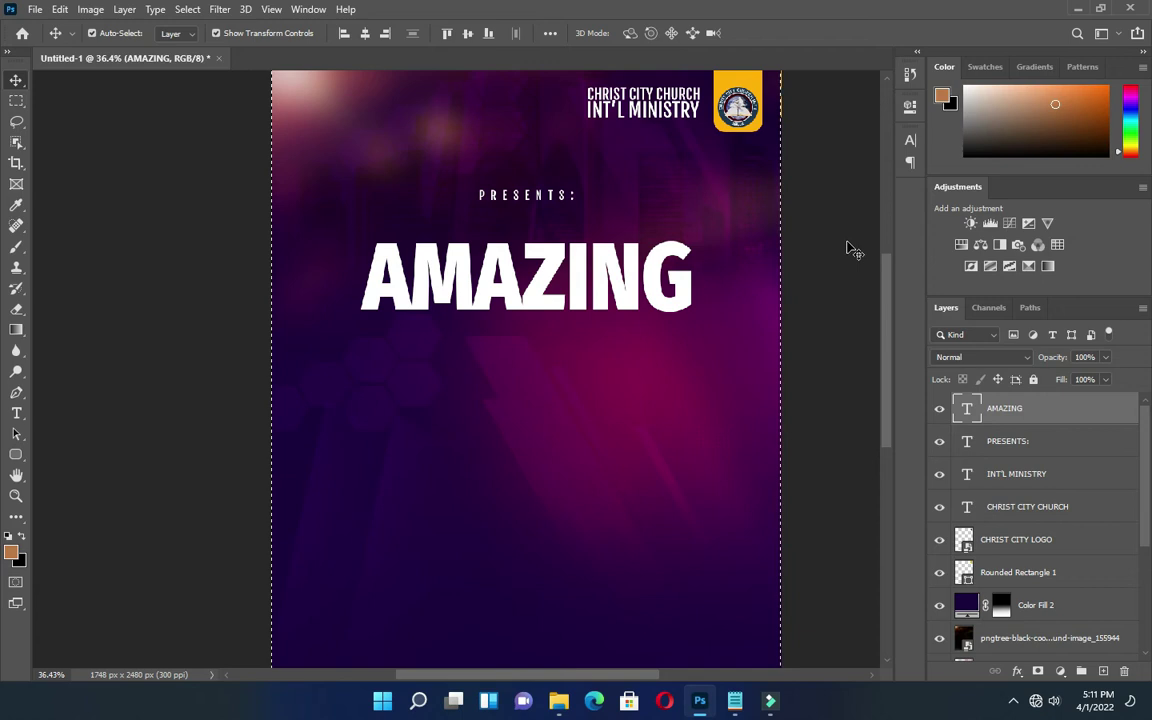
click(840, 318)
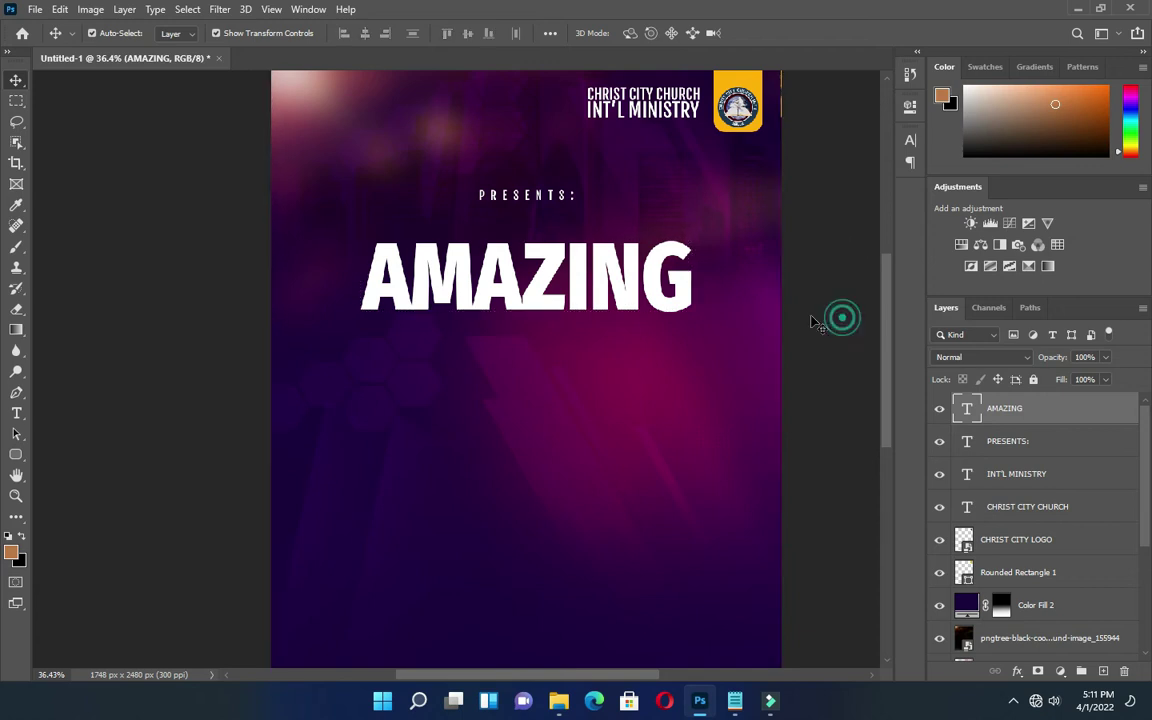
Duplicate the AMAZING text layer and place the copy directly beneath the original word.
scroll(575, 304, up, 3)
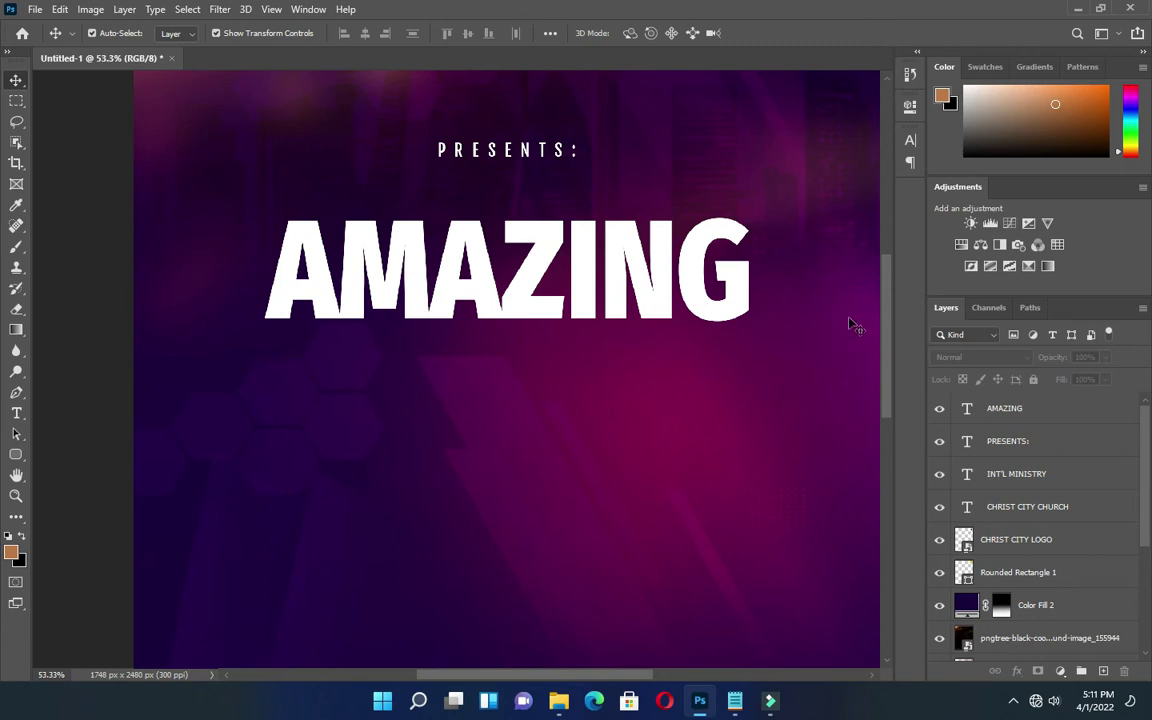
click(645, 305)
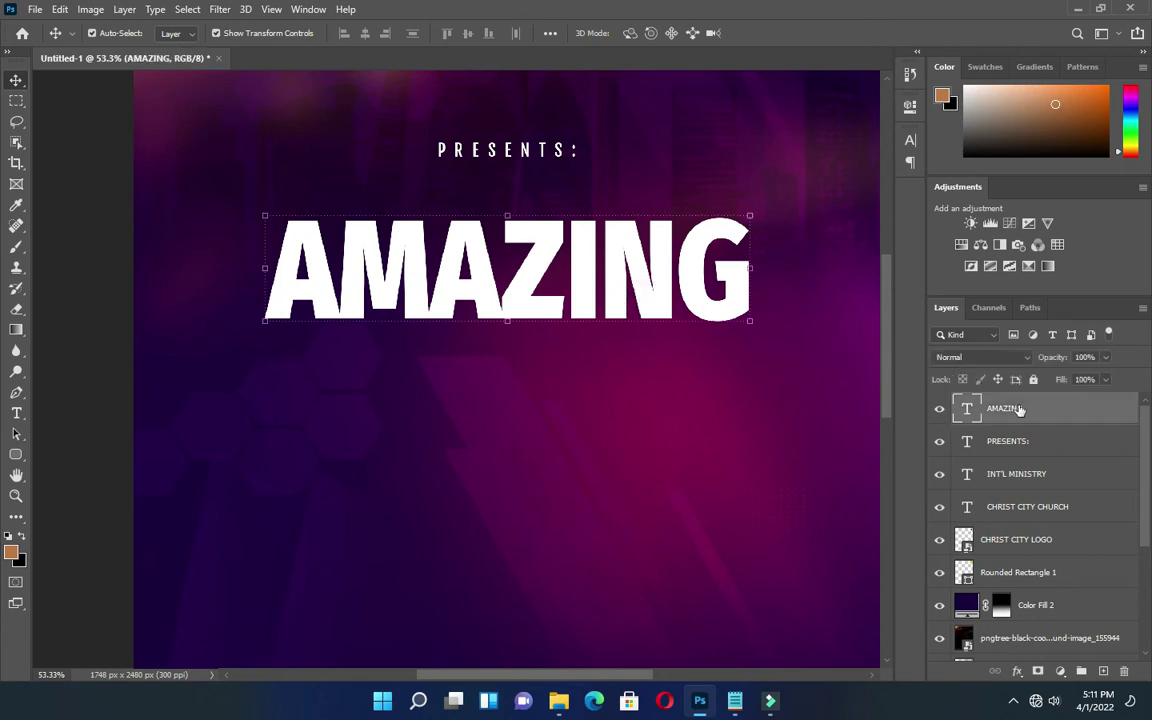
drag(1034, 410, 1099, 671)
drag(522, 283, 521, 392)
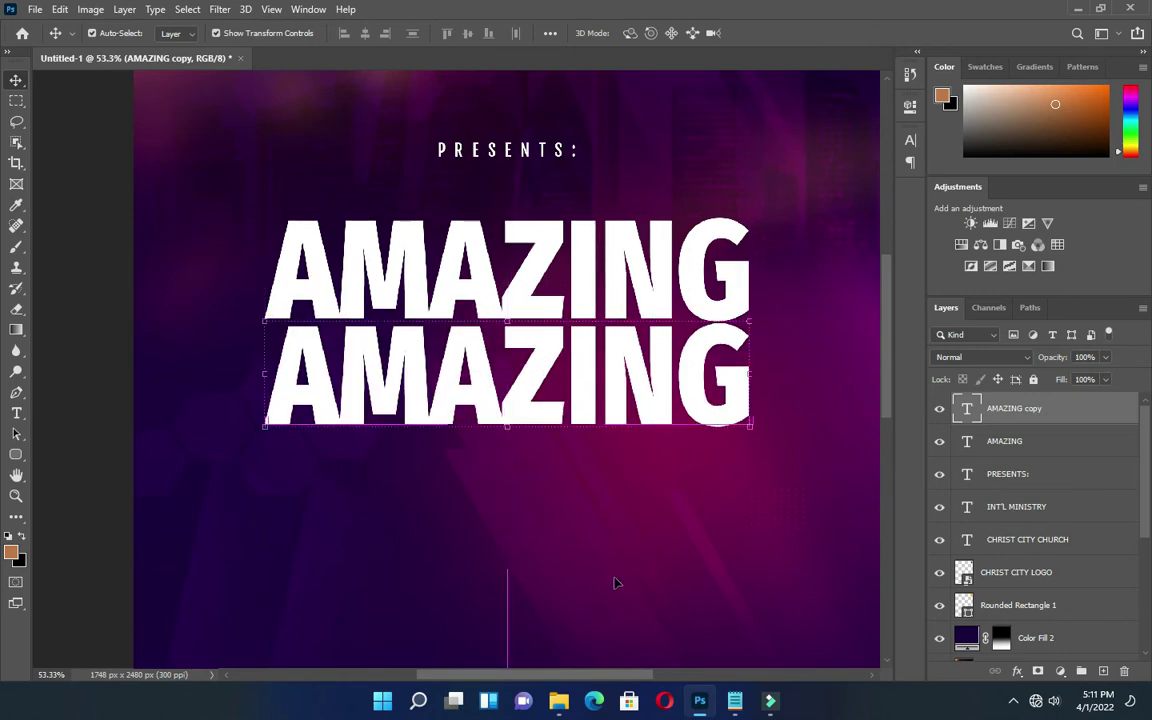
Switch to Notepad, copy the word GRACE from the AMAZING GRACE line, and return to Photoshop.
click(735, 695)
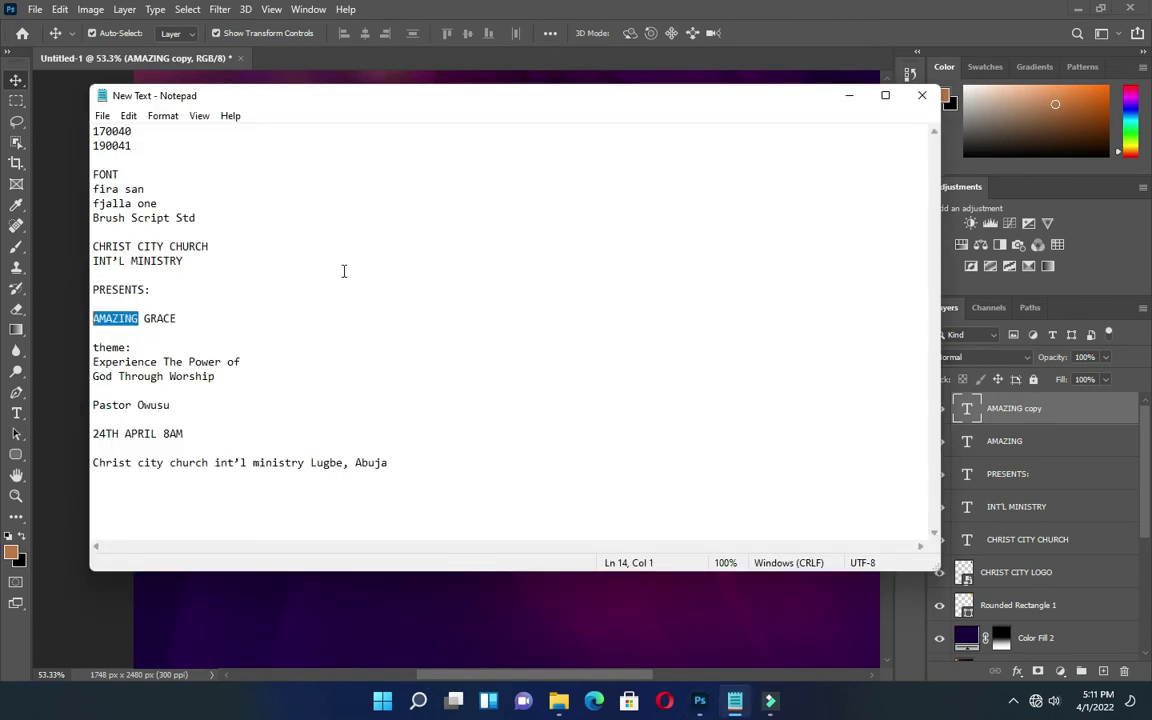
double_click(150, 318)
key(ctrl+c)
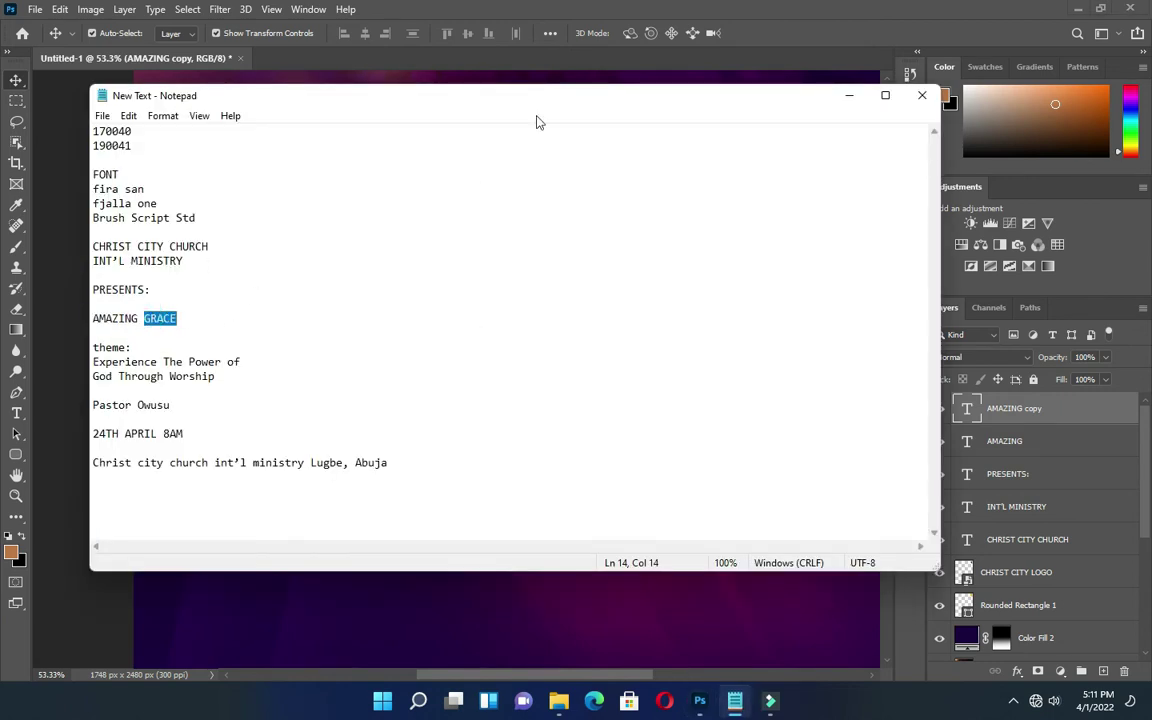
click(849, 95)
Replace the text of the lower AMAZING copy with GRACE.
double_click(533, 386)
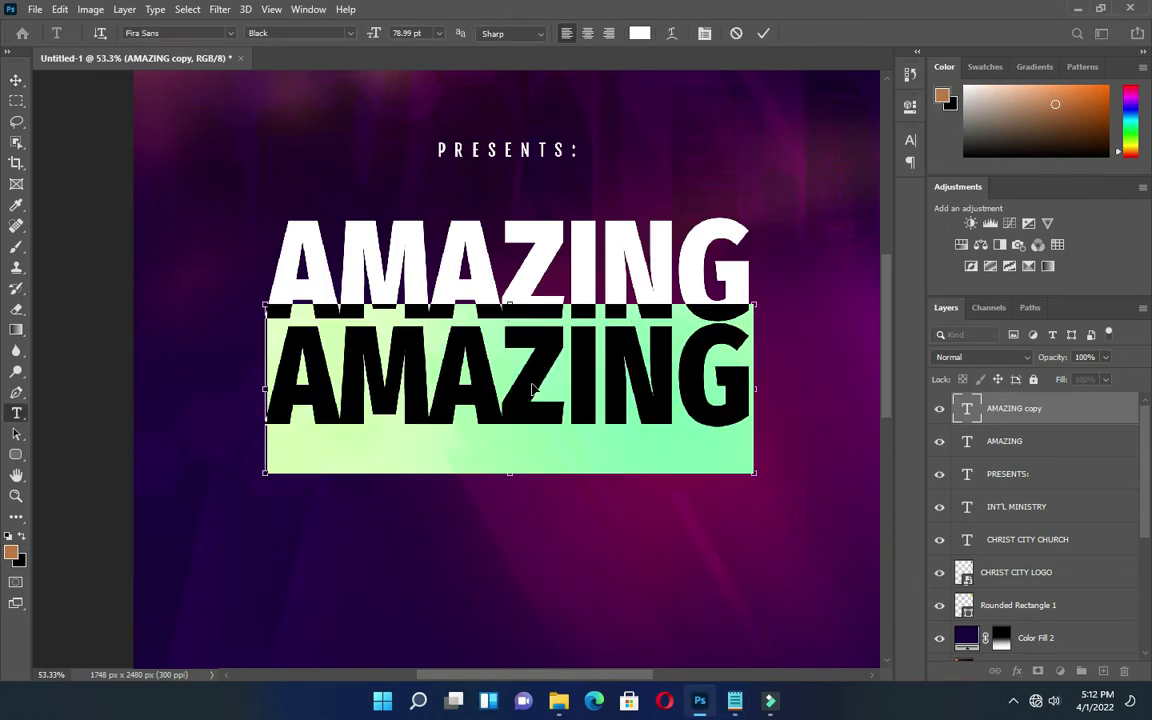
click(532, 381)
key(ctrl+v)
click(766, 34)
key(v)
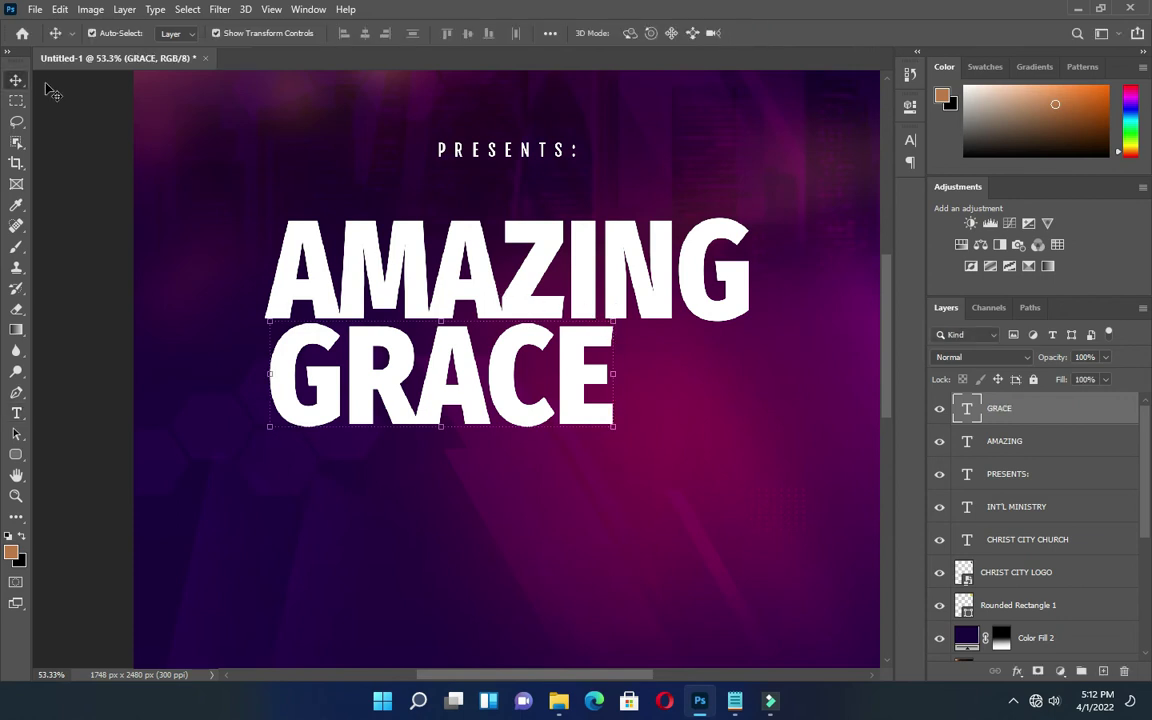
Centre the GRACE text horizontally on the whole canvas and remove the selection.
key(ctrl+a)
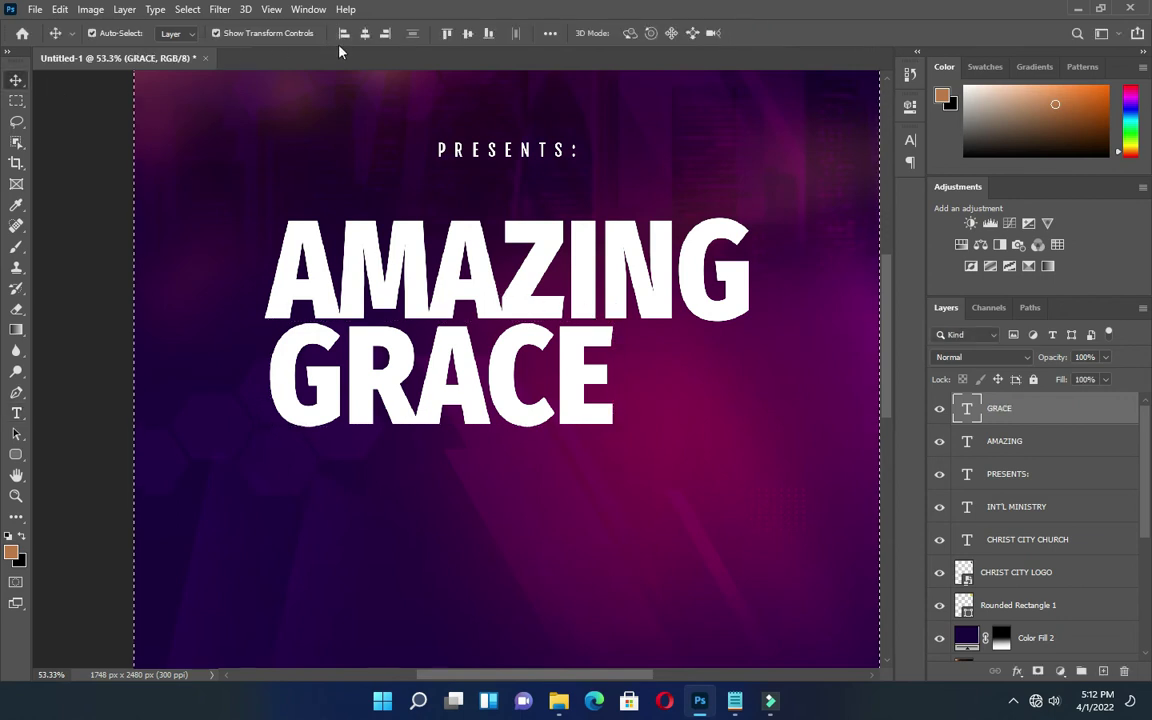
click(364, 33)
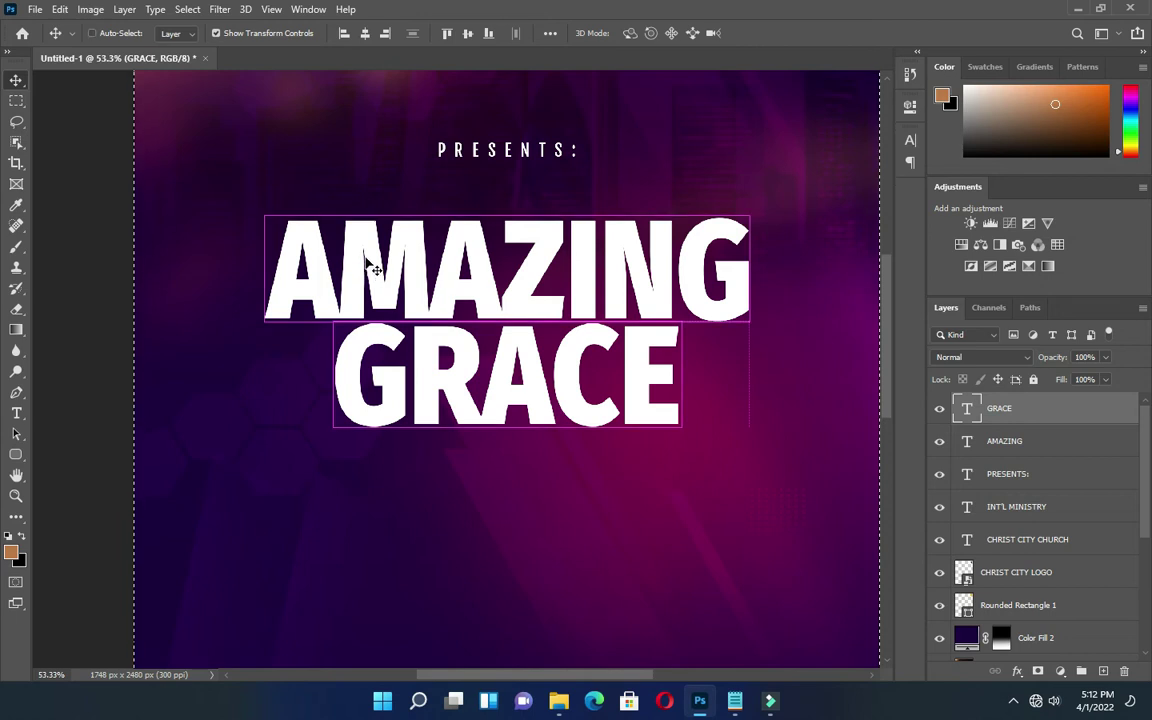
click(93, 303)
key(ctrl+d)
Scale the GRACE text to about 126% and nudge it up closer to AMAZING.
scroll(530, 362, down, 4)
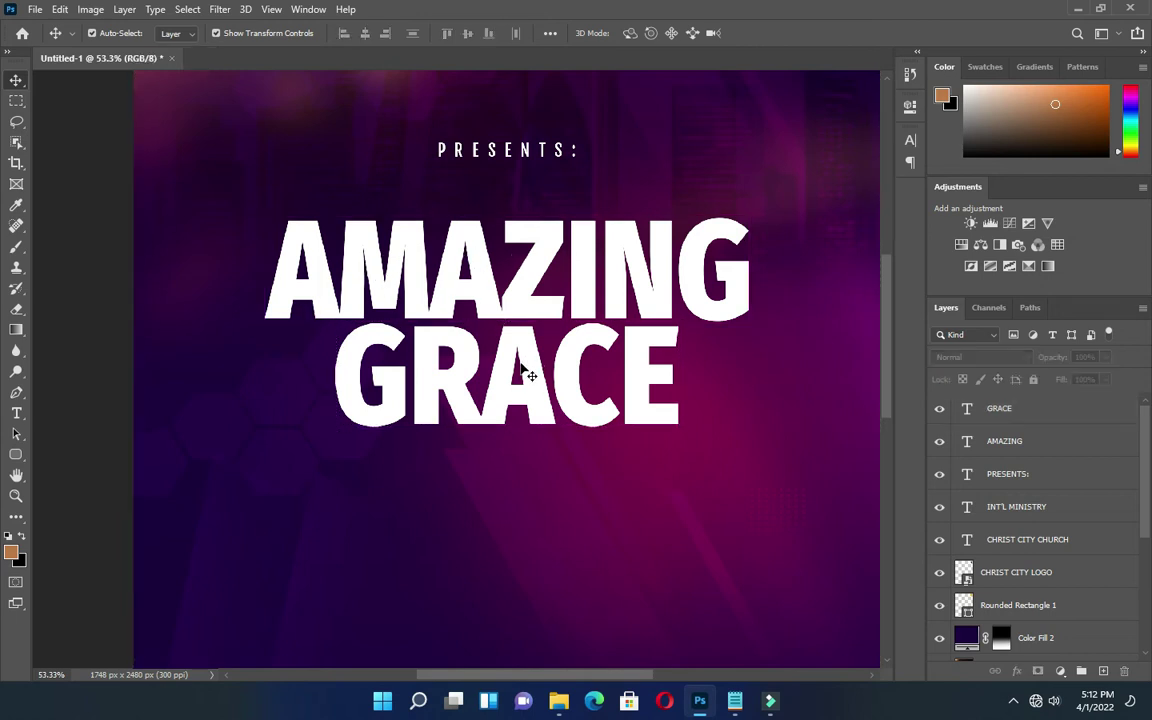
click(522, 393)
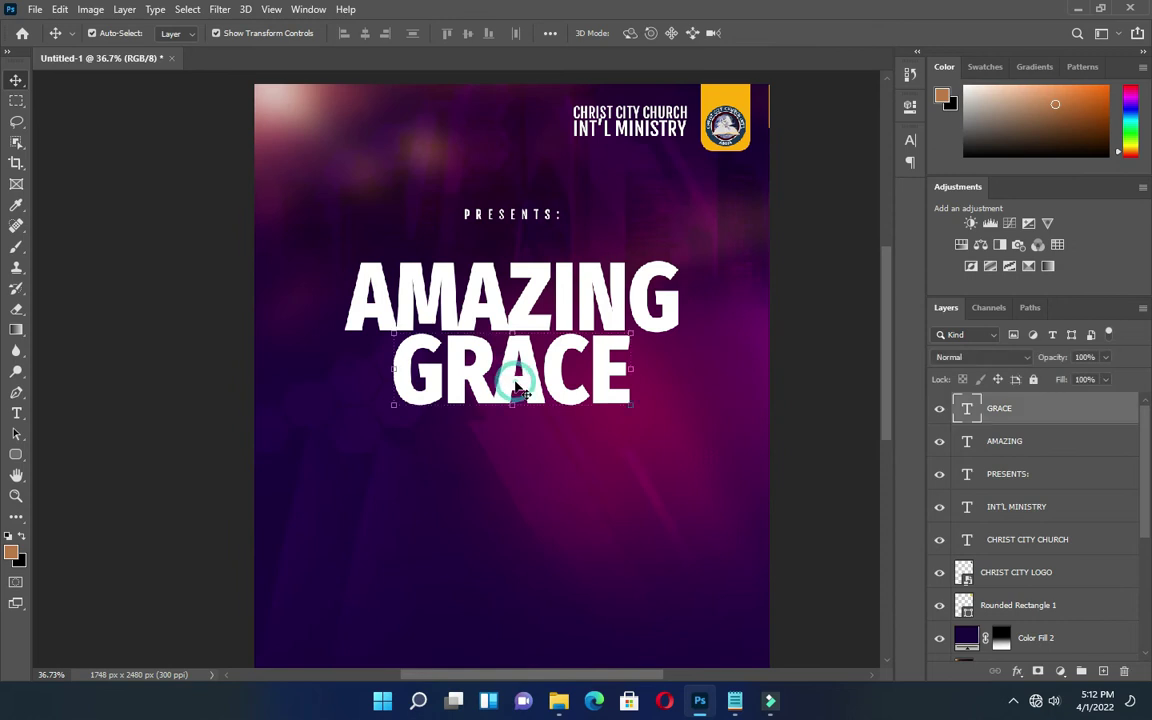
drag(512, 404, 503, 477)
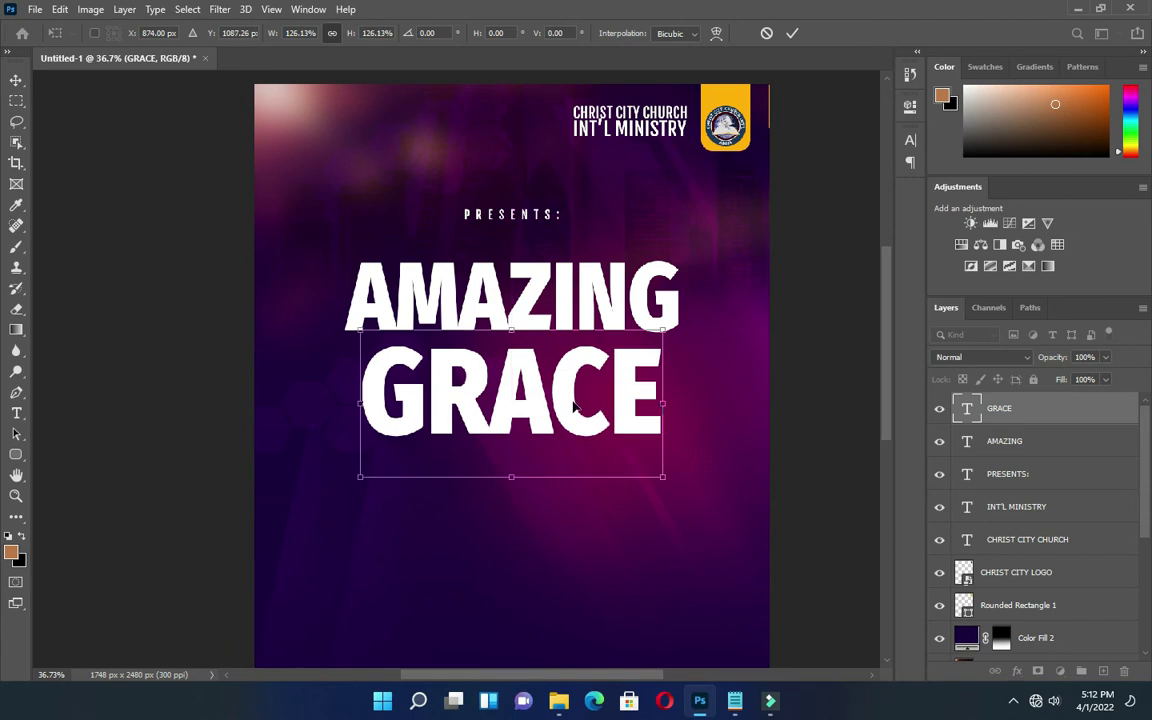
drag(510, 360, 506, 354)
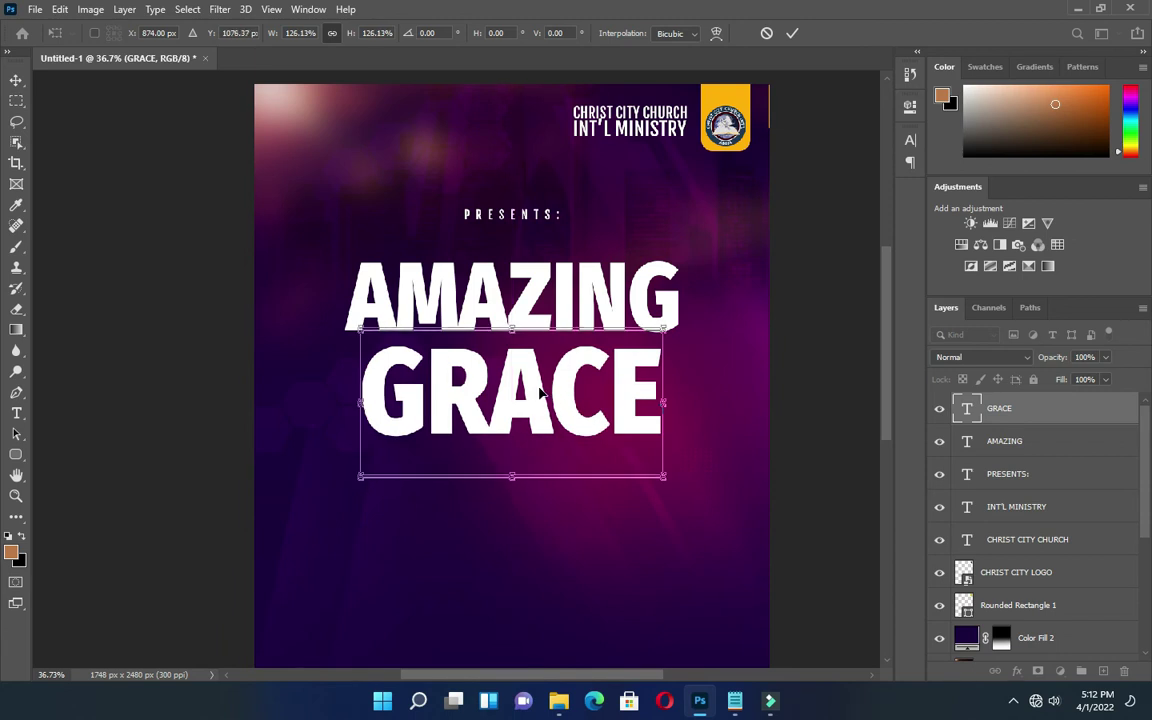
key(Up)
key(Up)
scroll(490, 330, up, 3)
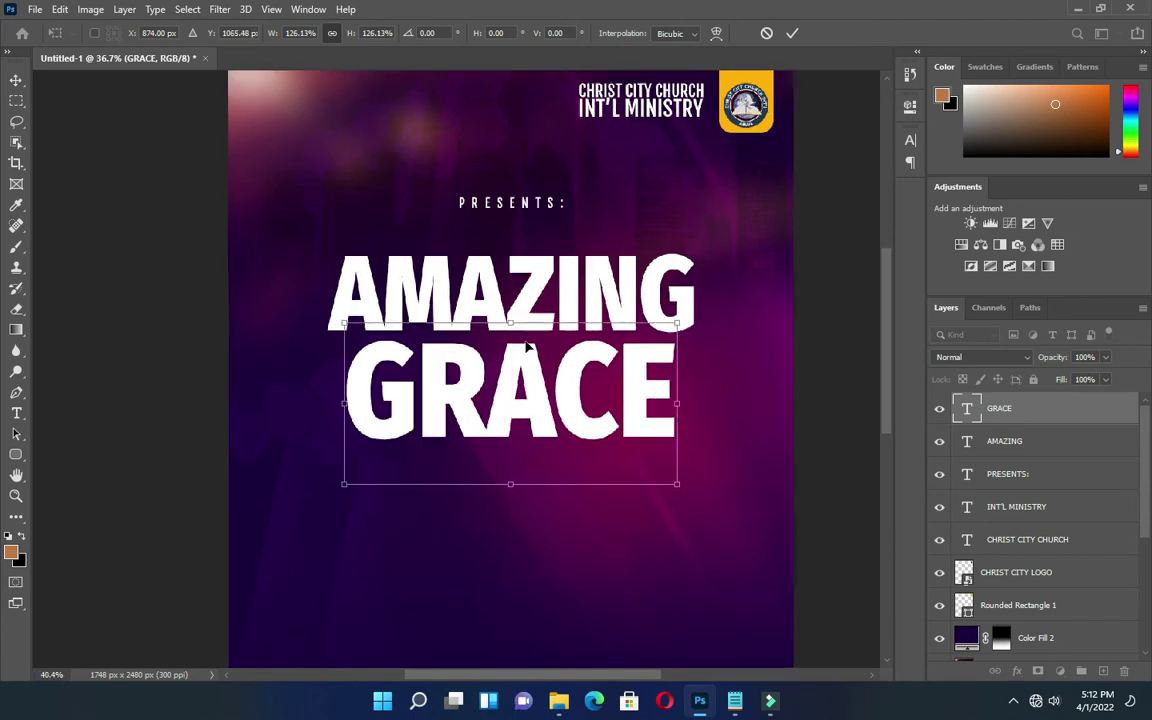
click(791, 33)
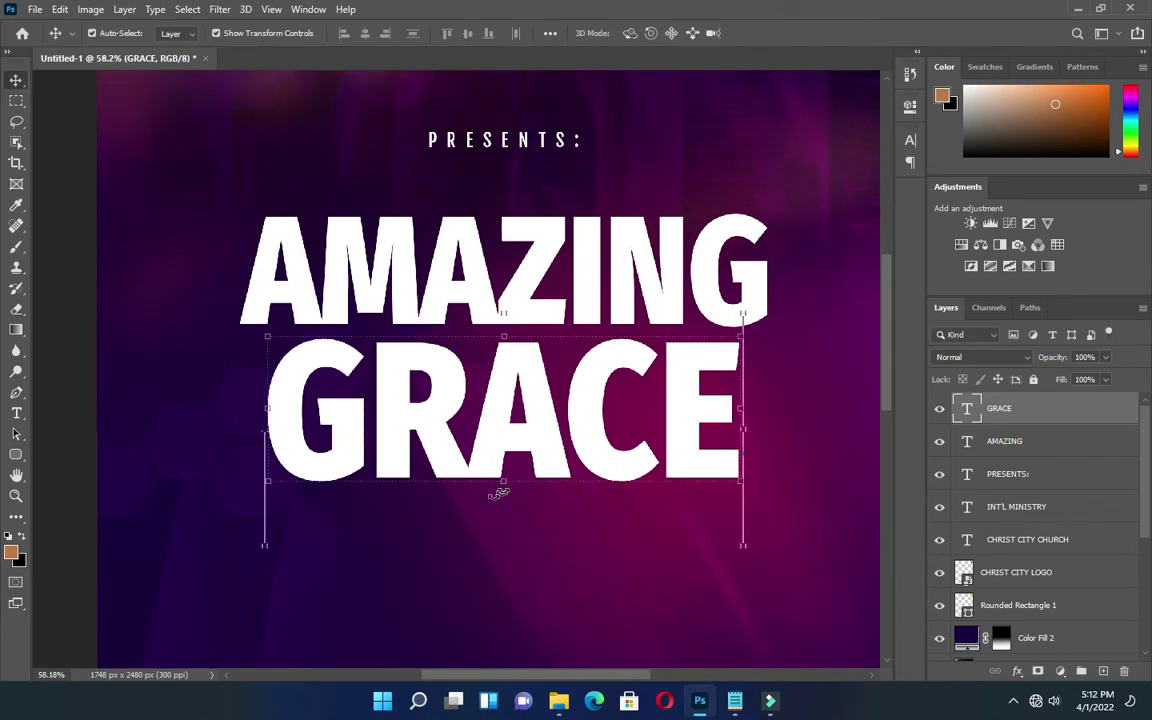
Reduce the height of the GRACE text and fit it tightly beneath AMAZING.
click(504, 481)
drag(504, 544, 503, 496)
click(792, 33)
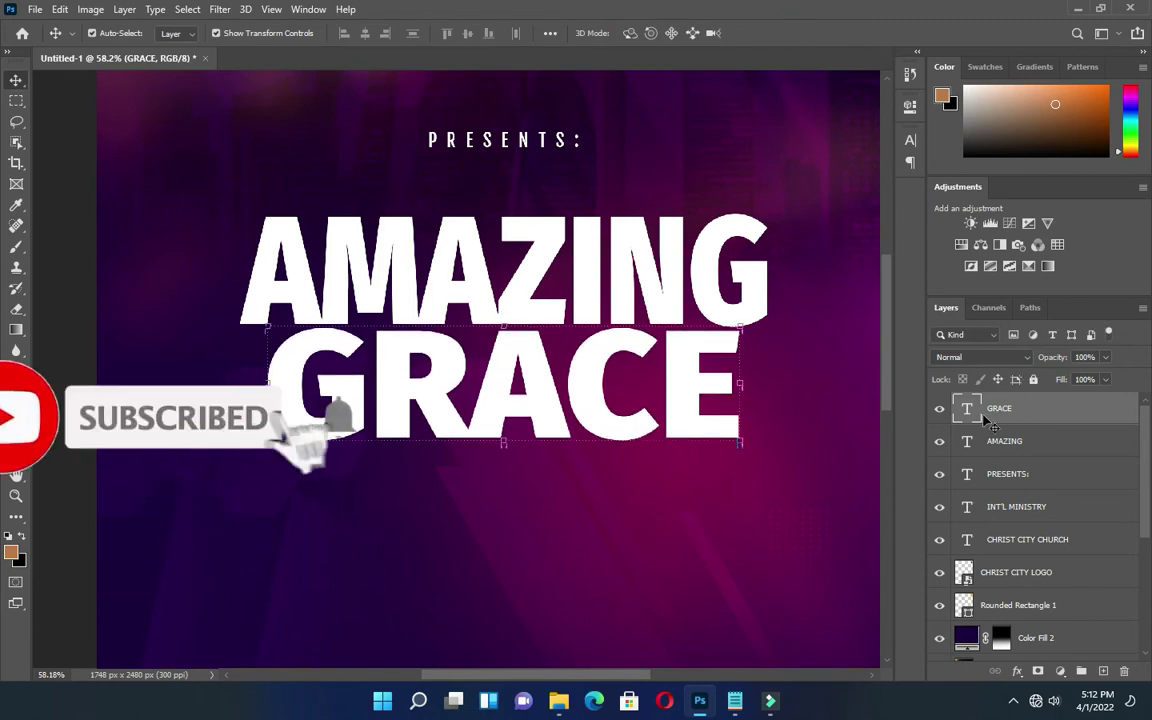
Change the colour of both the AMAZING and GRACE texts to the orange-yellow ffa800.
shift+click(967, 441)
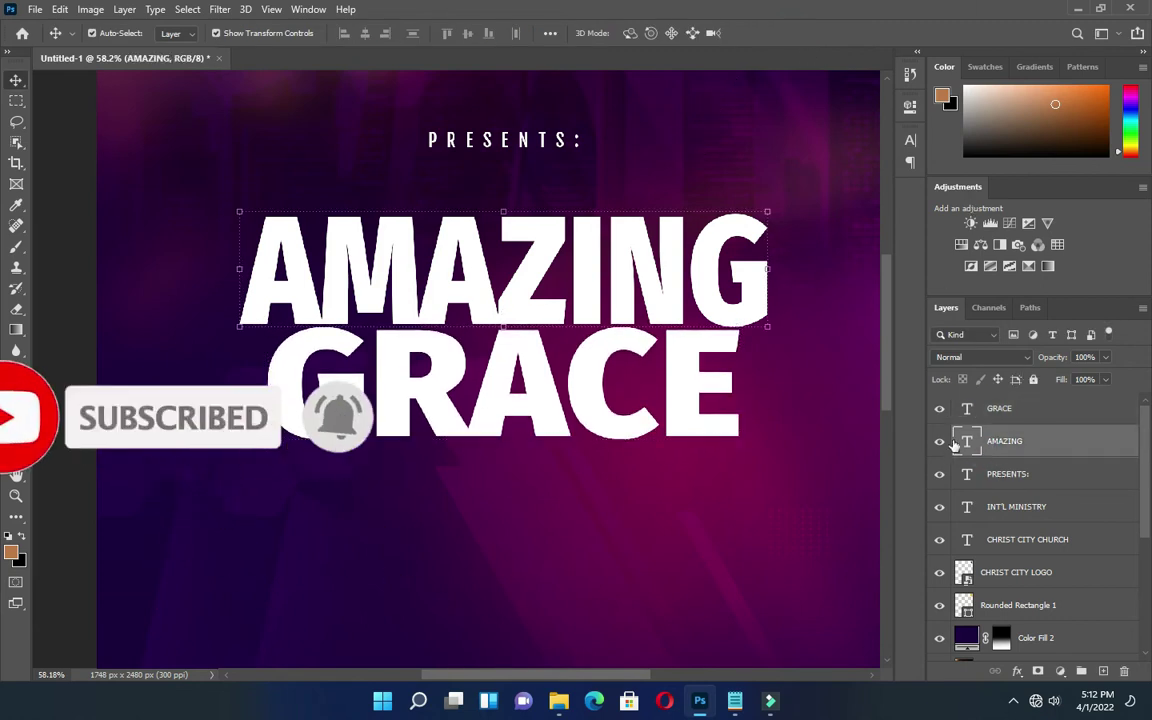
shift+click(995, 410)
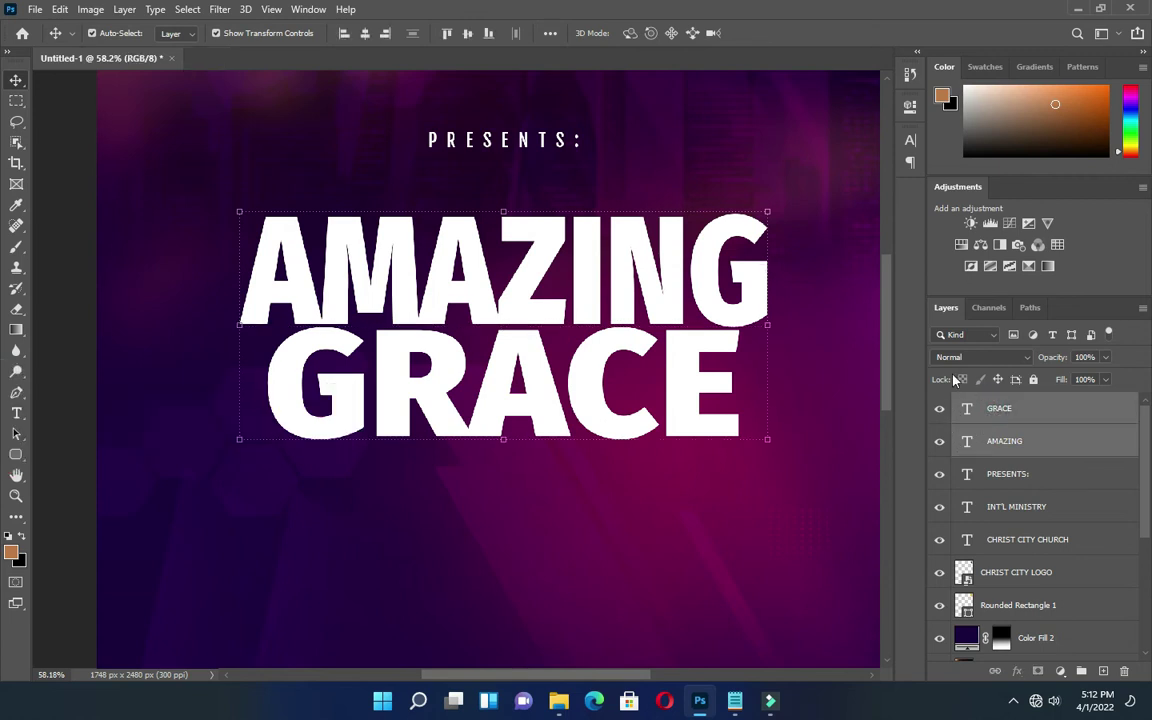
key(t)
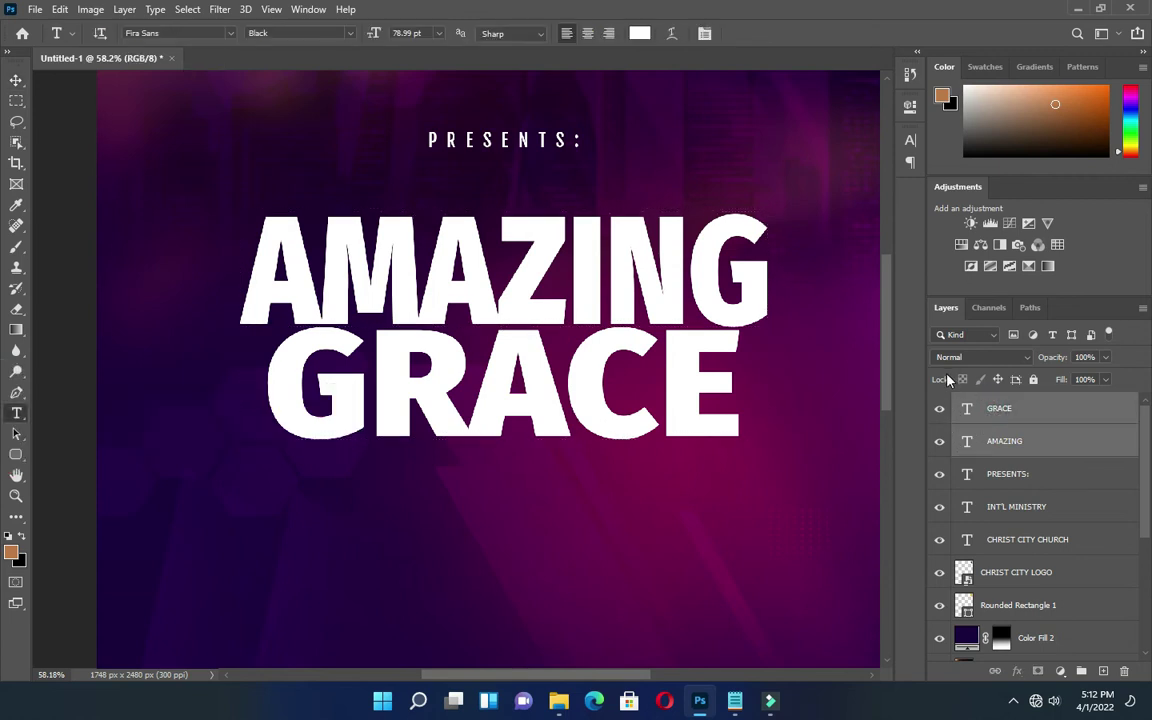
click(637, 33)
click(927, 356)
drag(927, 347, 928, 350)
click(907, 178)
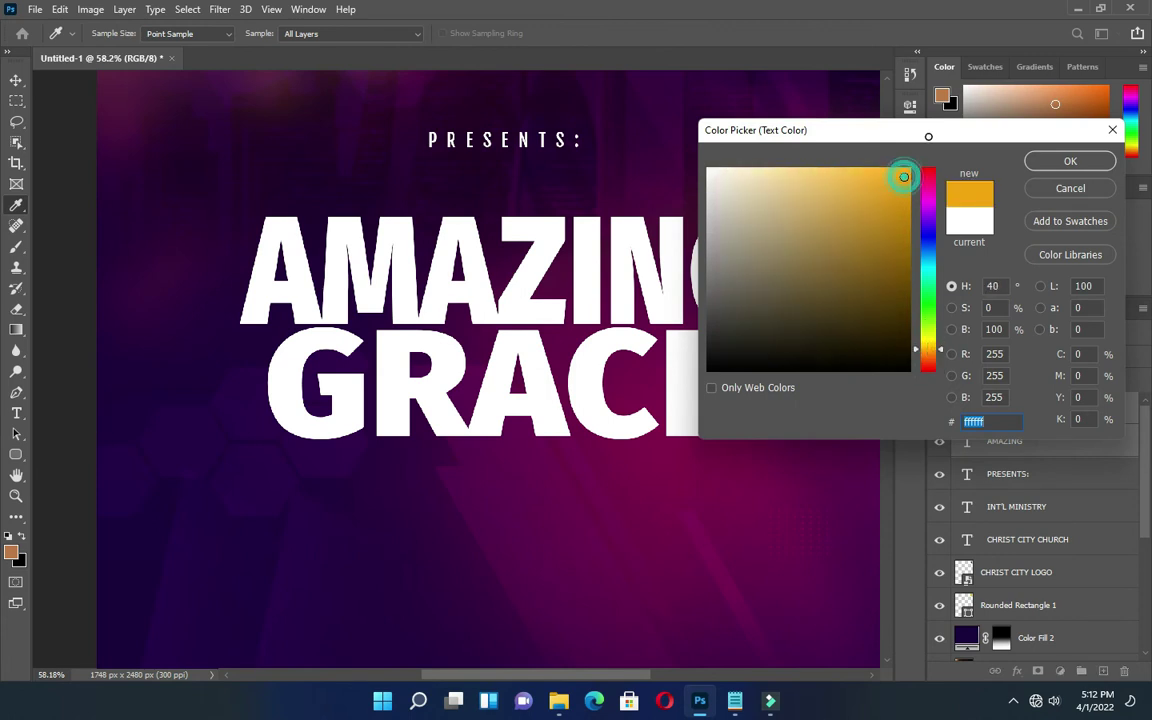
click(1080, 162)
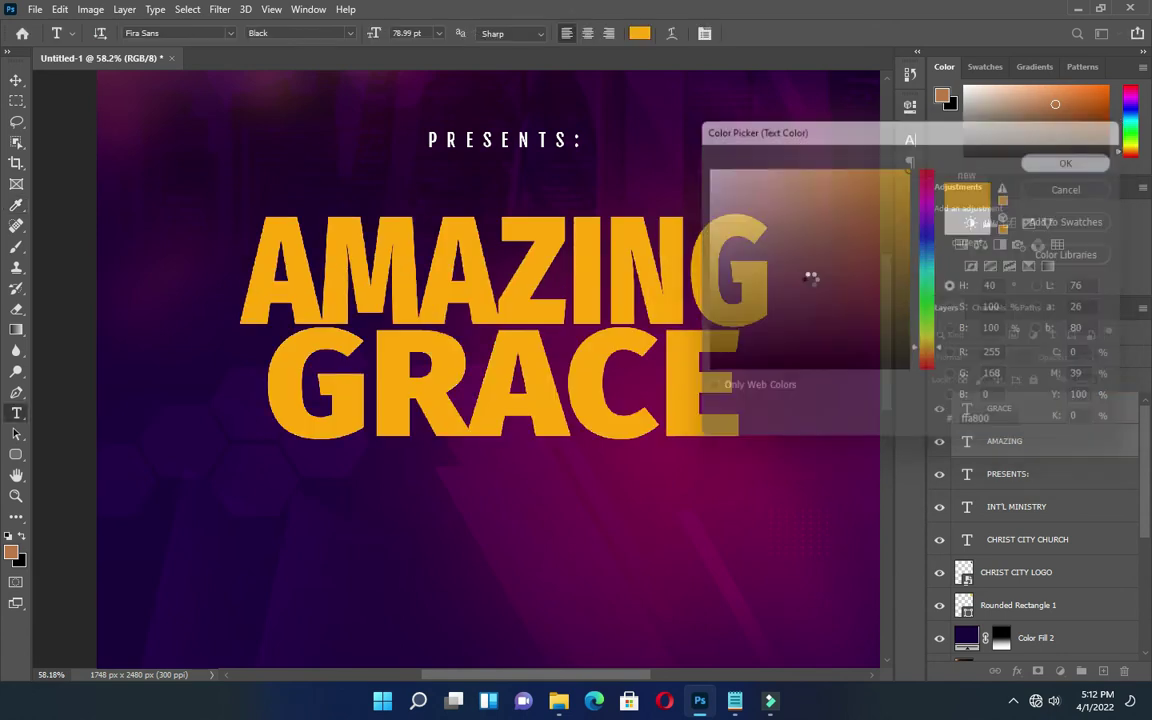
Group the AMAZING and GRACE text layers together.
scroll(597, 290, down, 3)
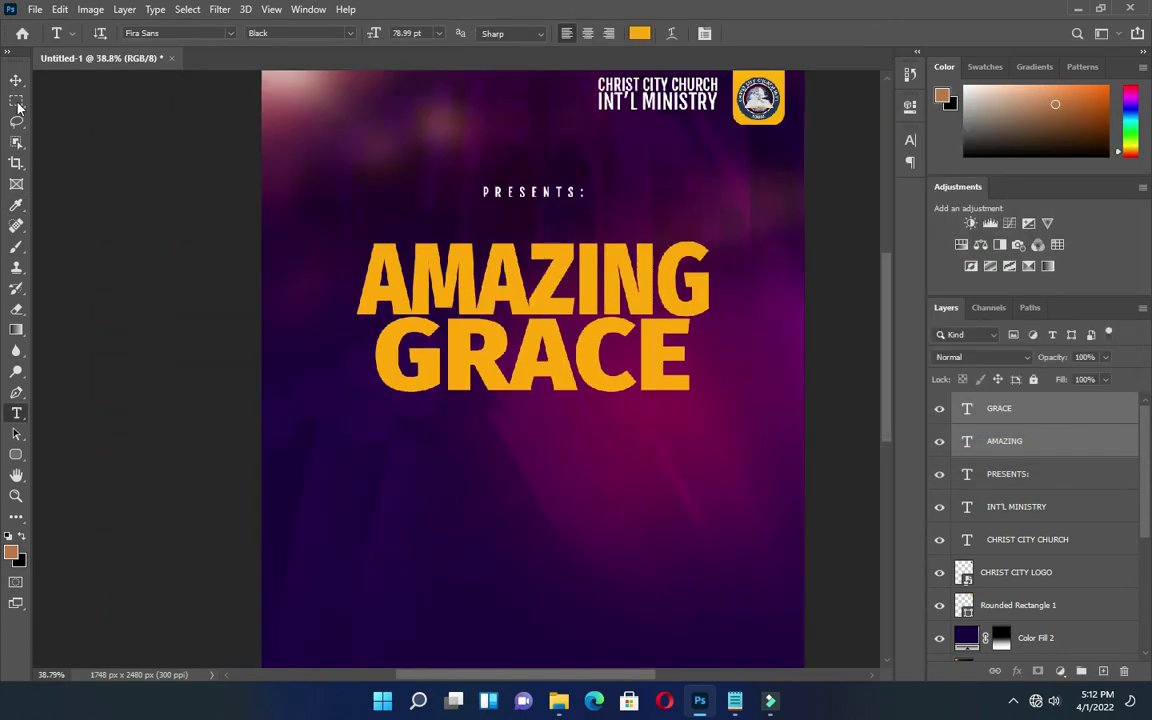
click(16, 80)
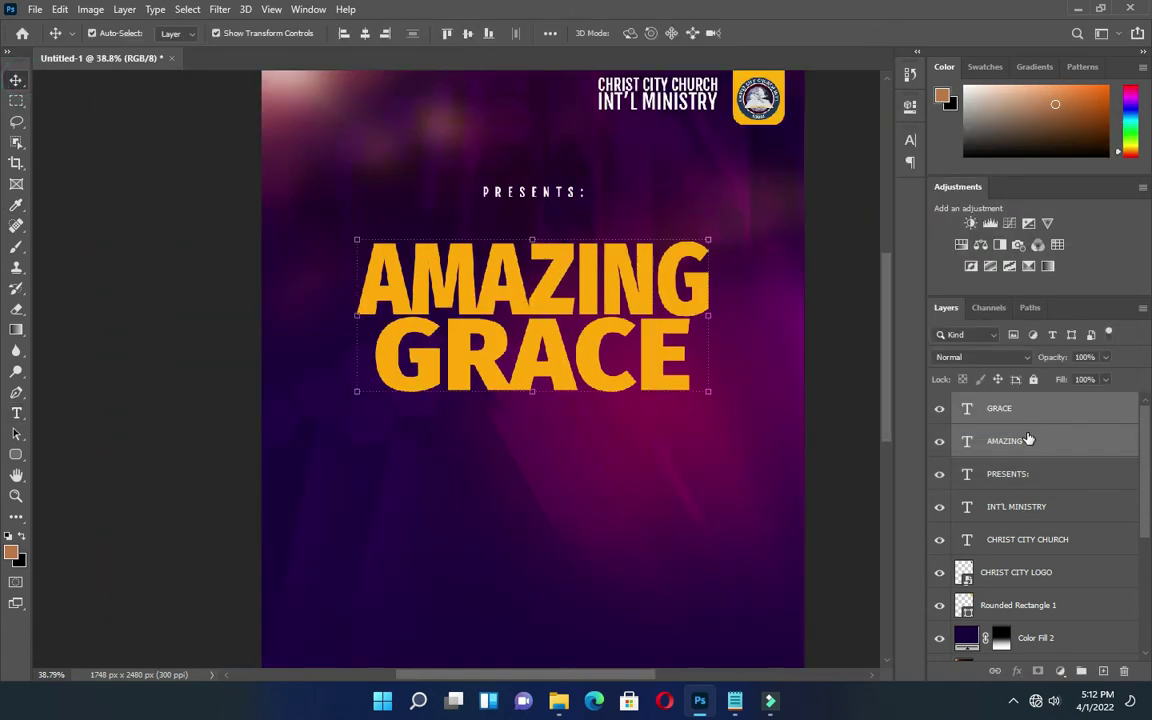
click(1081, 672)
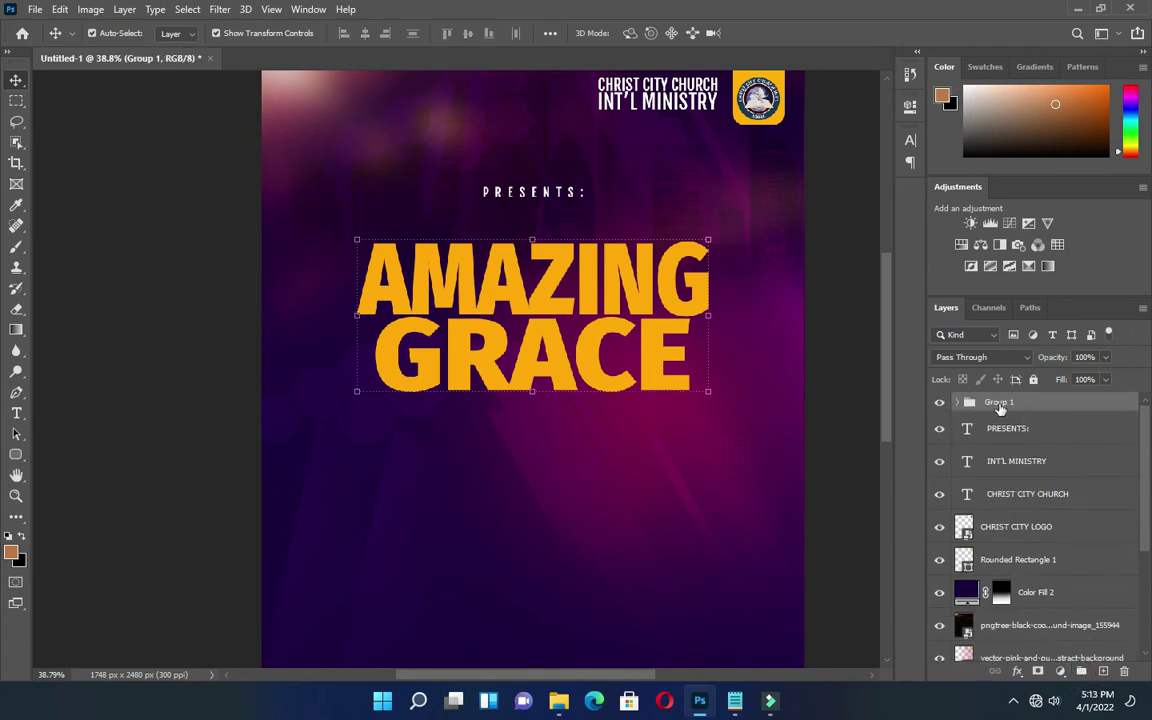
Group the church logo, its rounded rectangle and the CHRIST CITY CHURCH and INT'L MINISTRY text layers together.
click(1018, 528)
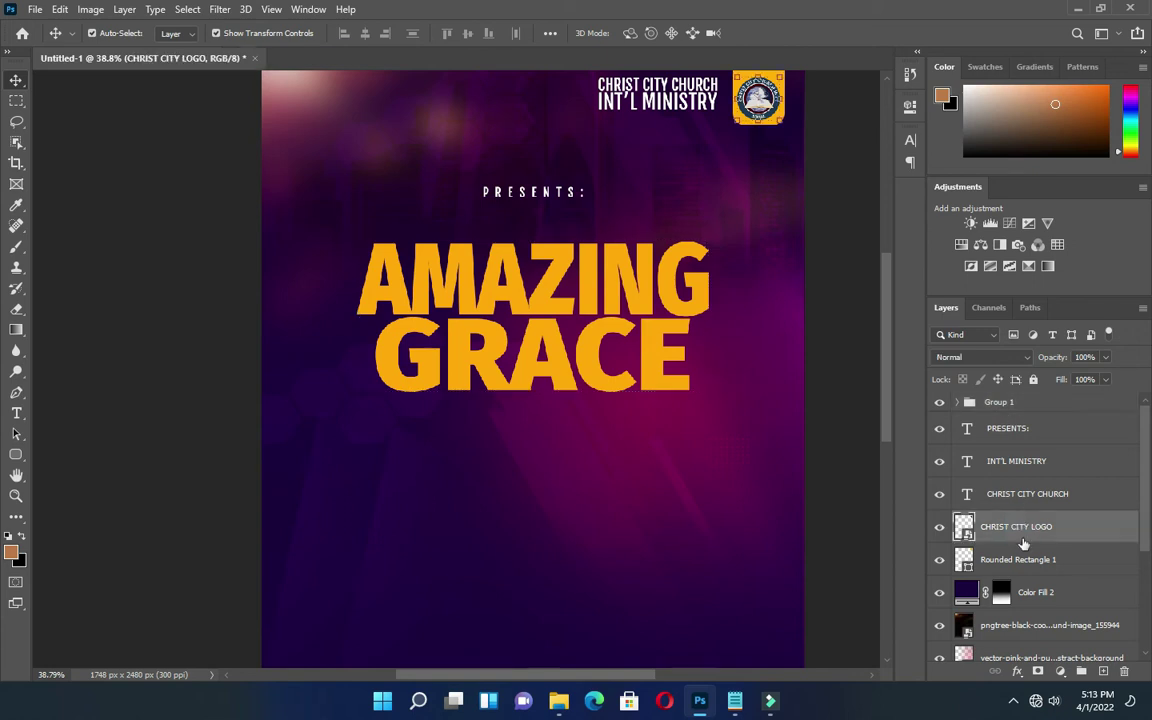
ctrl+click(1016, 564)
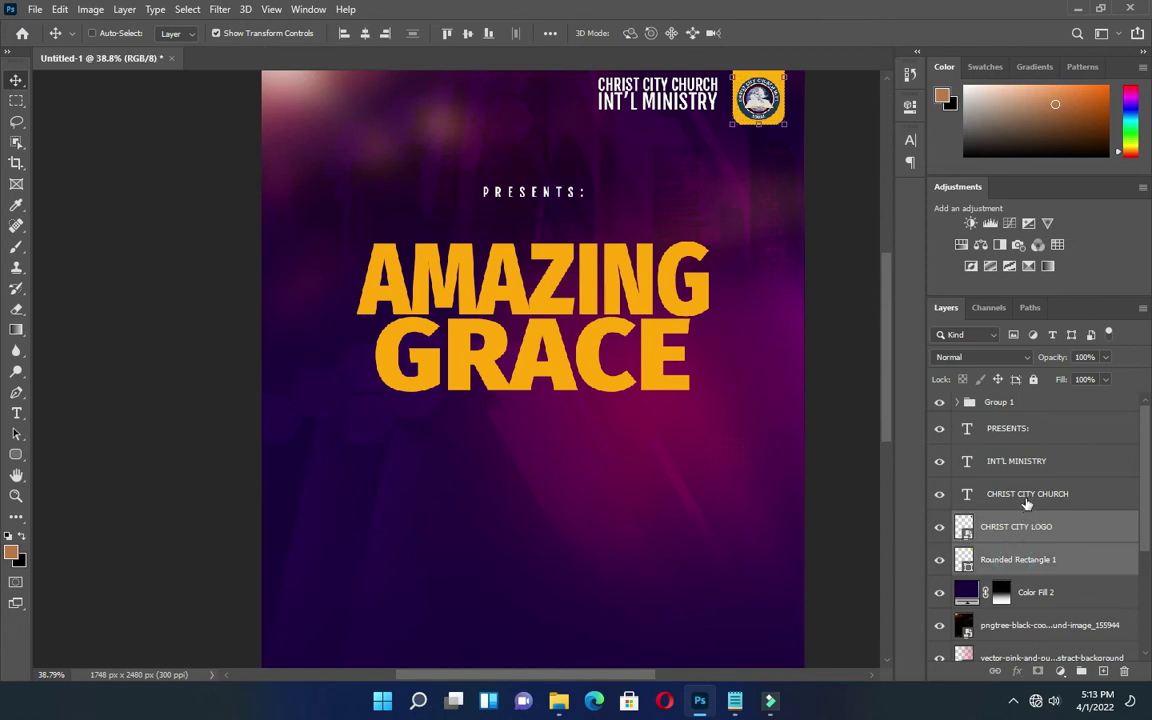
ctrl+click(1025, 494)
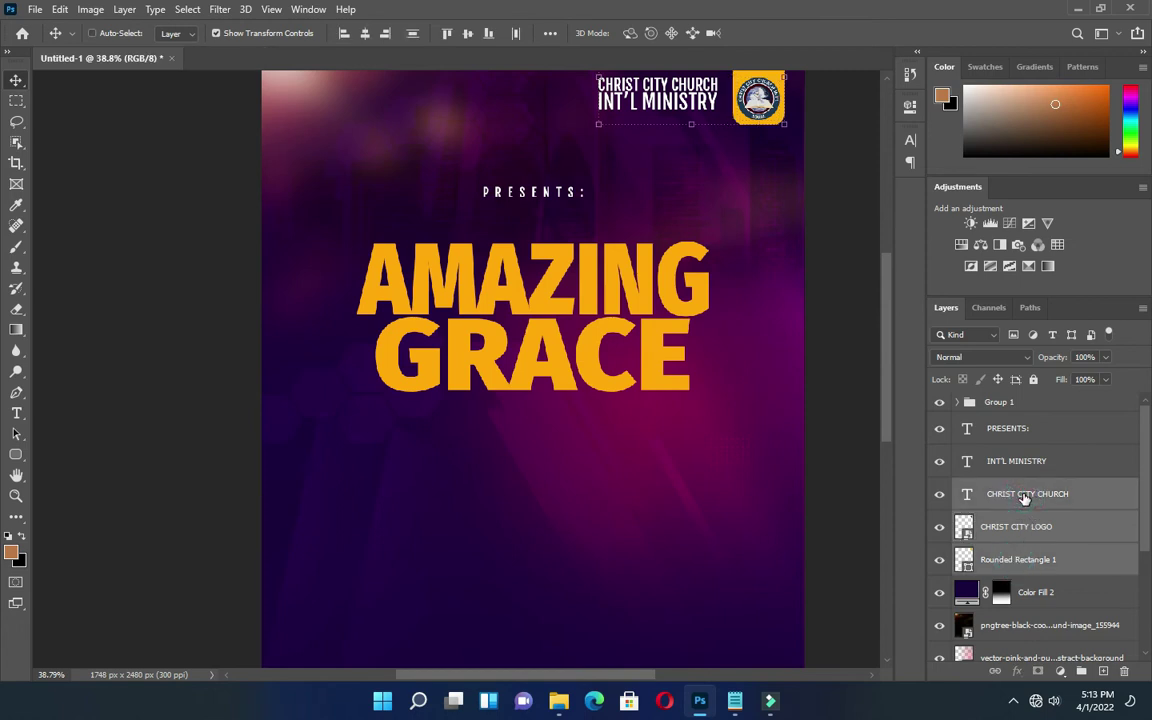
ctrl+click(1018, 462)
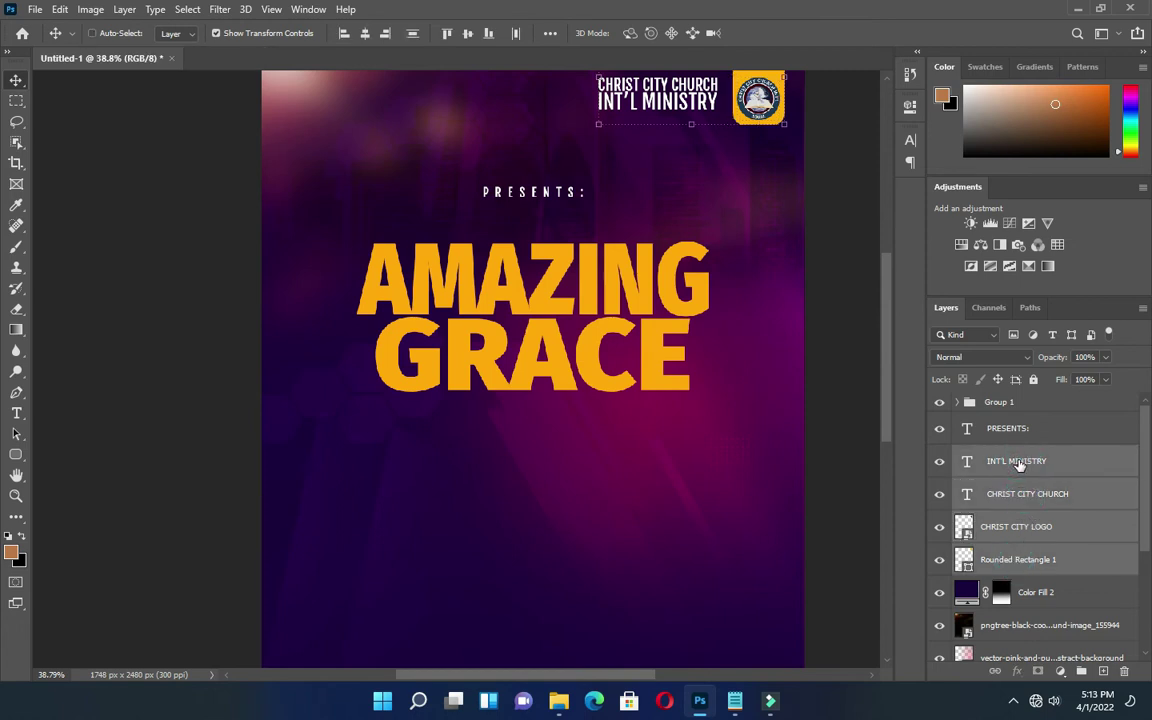
key(ctrl+g)
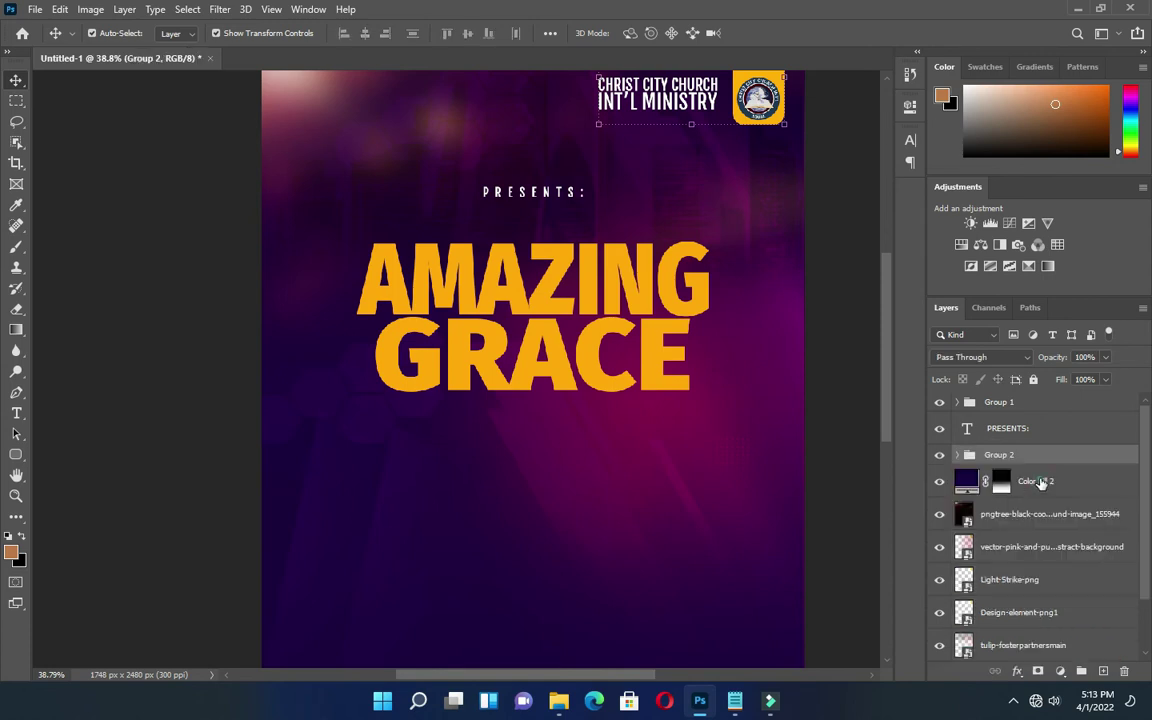
Group all the backdrop layers from Color Fill 2 down to Color Fill 1, leaving out the locked Background.
click(1041, 483)
scroll(1031, 592, down, 2)
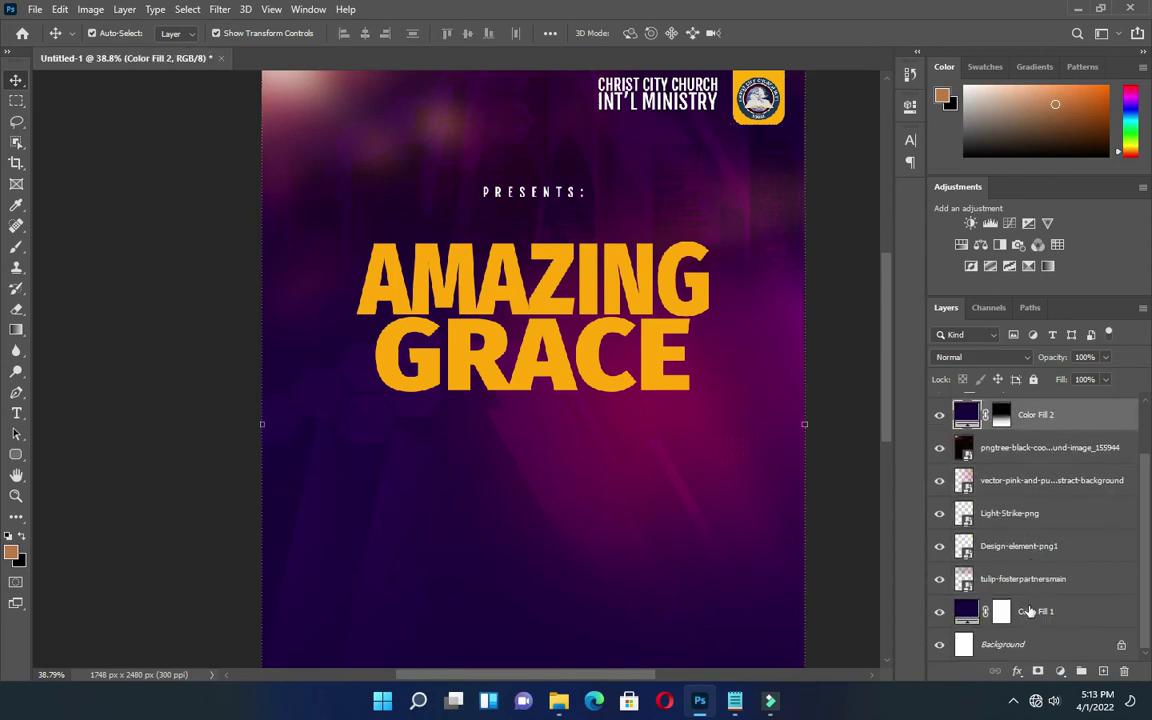
shift+click(1040, 617)
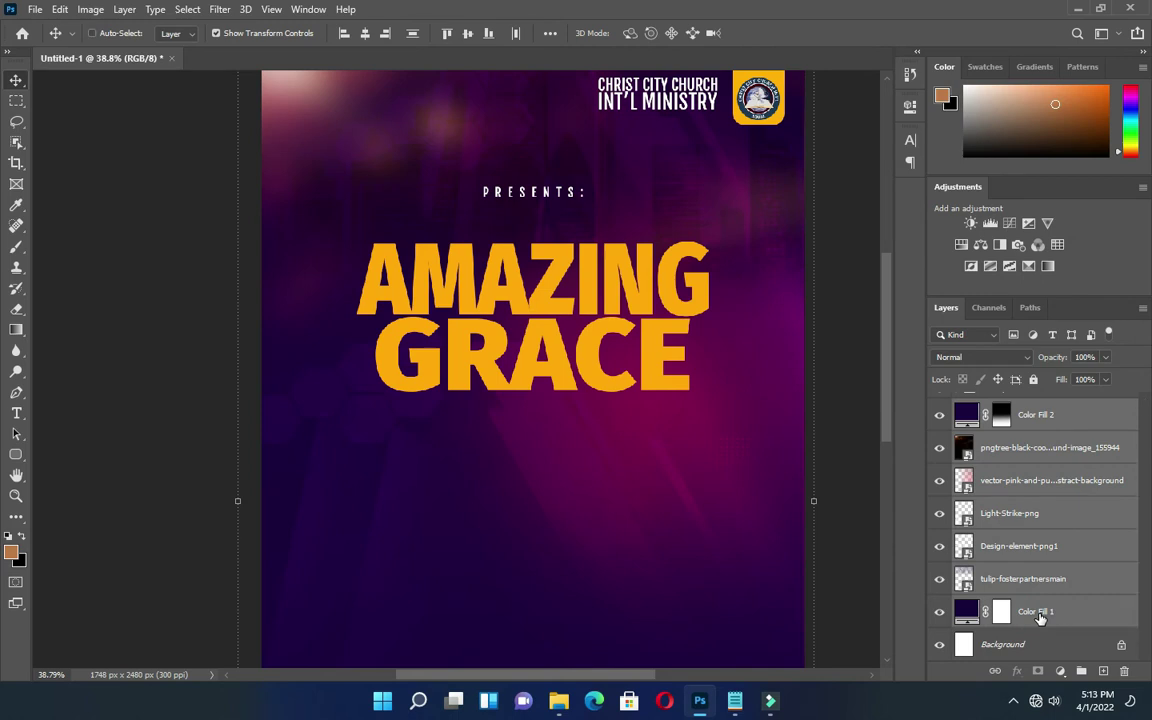
key(ctrl+g)
Put the PRESENTS: text layer in its own group and name that group "present".
click(1001, 430)
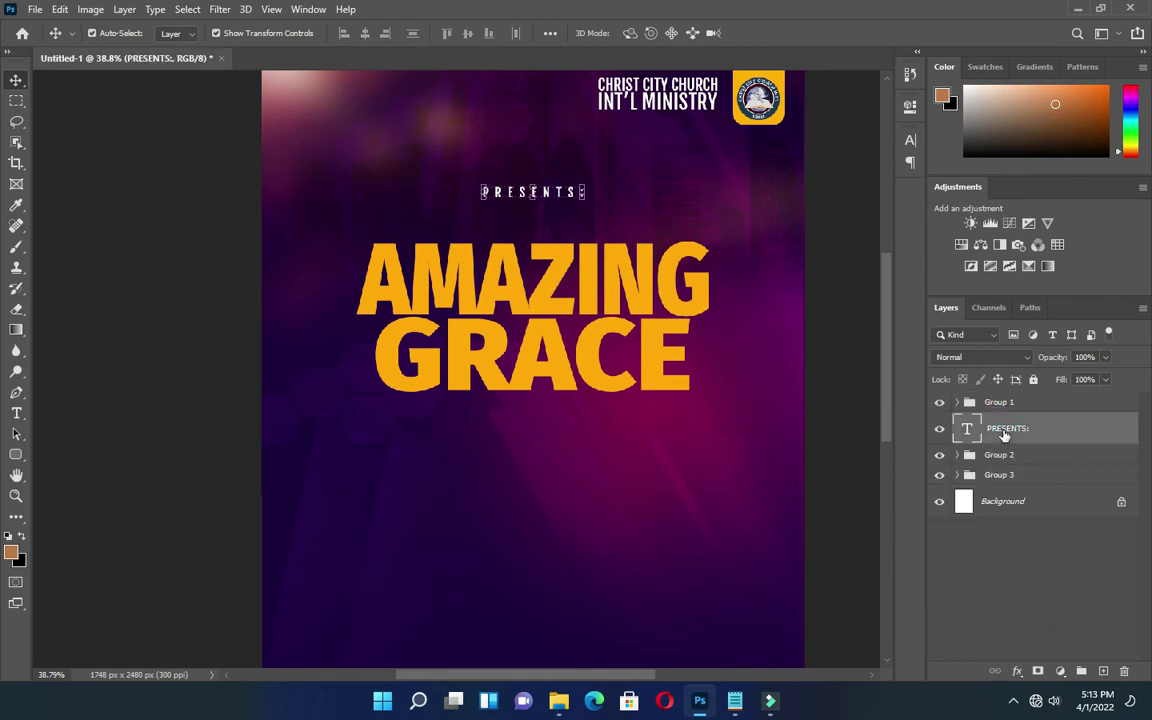
key(ctrl+g)
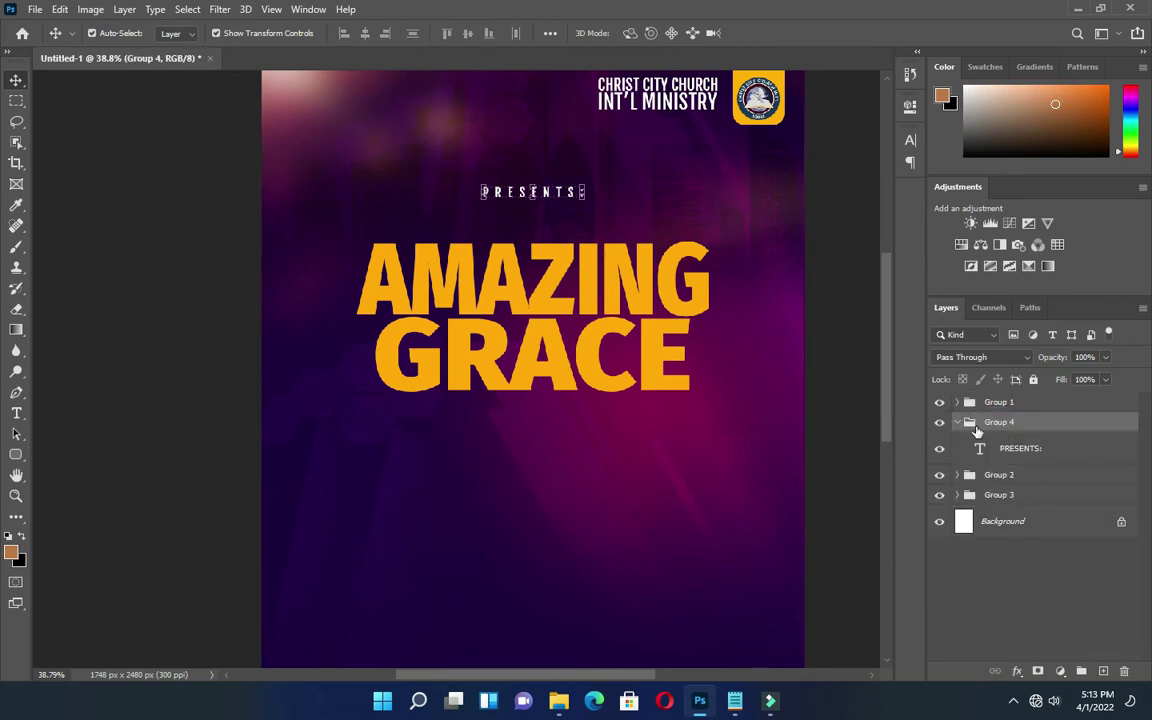
click(957, 422)
double_click(1015, 424)
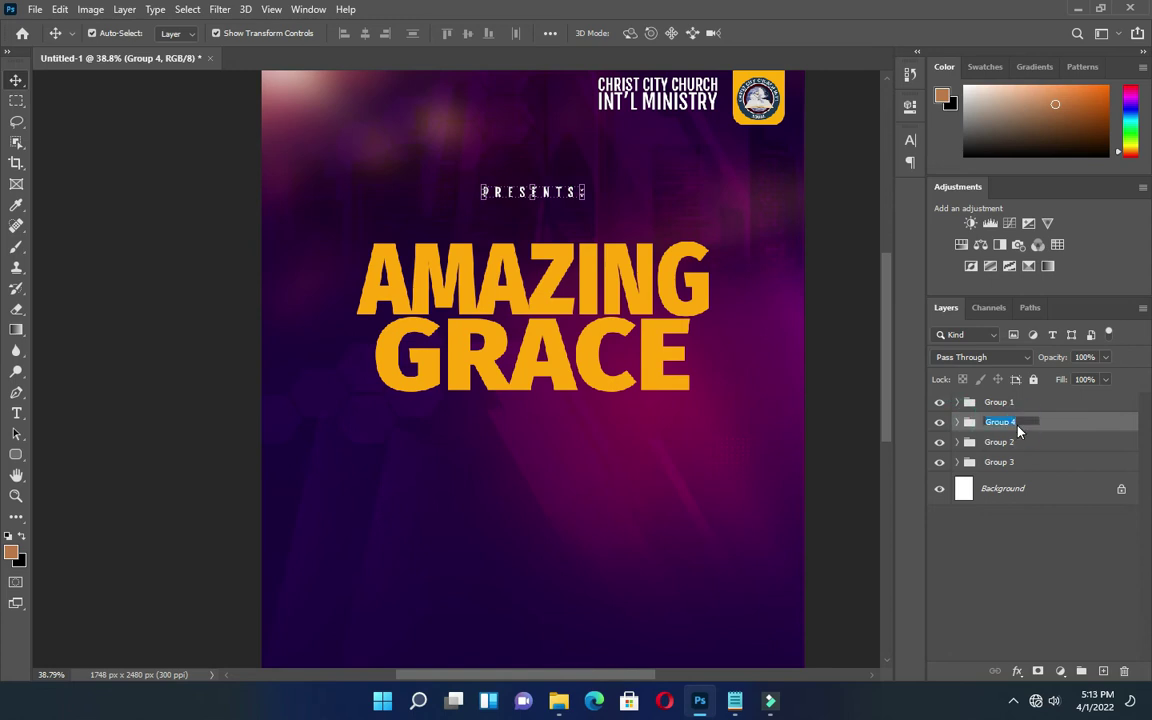
text(present)
key(Return)
Rename the church name and logo group "church" and the group of backdrop layers "background".
click(1012, 446)
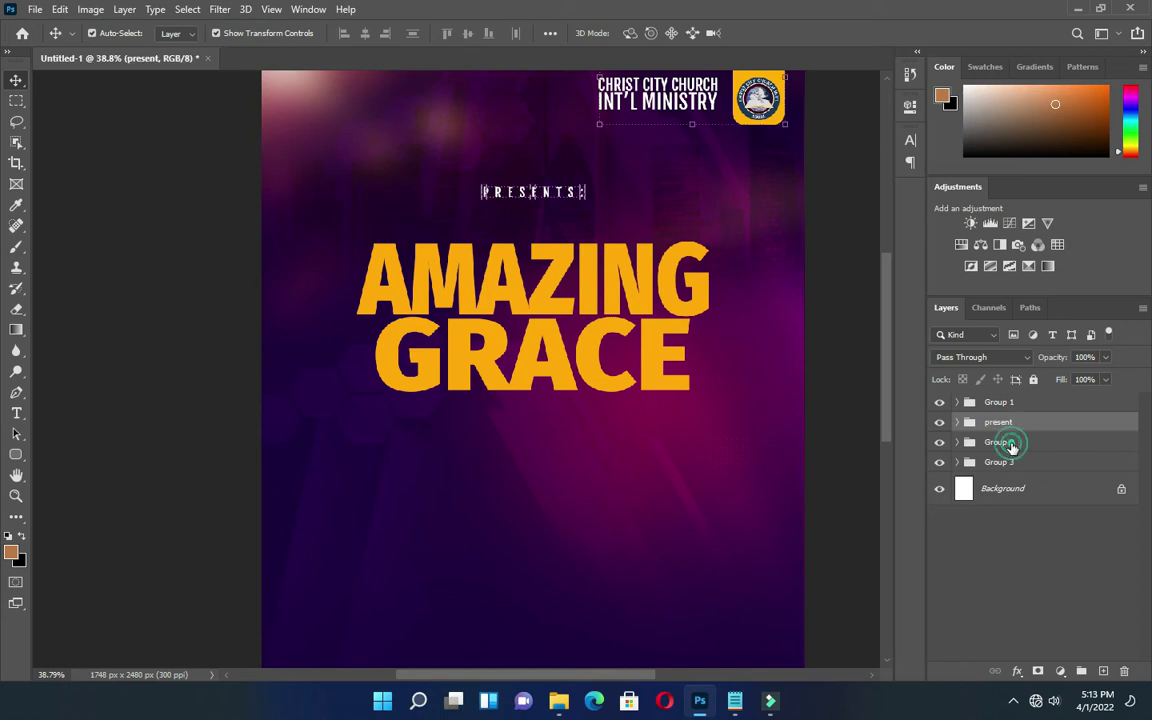
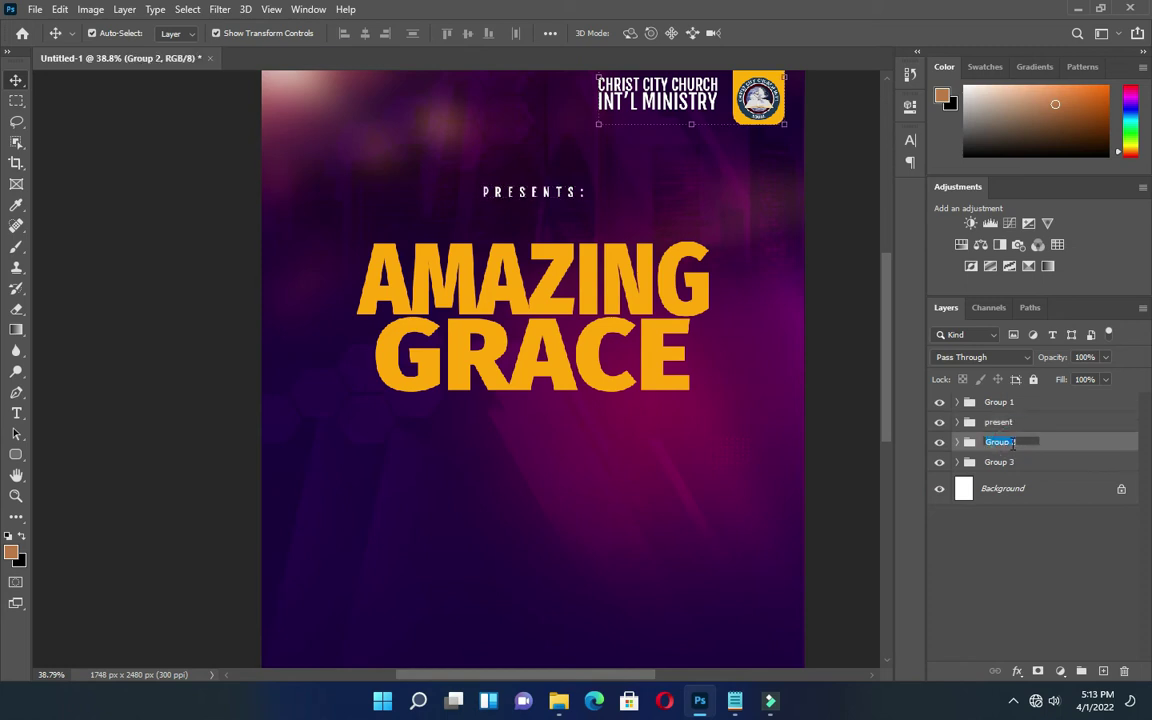
key(Return)
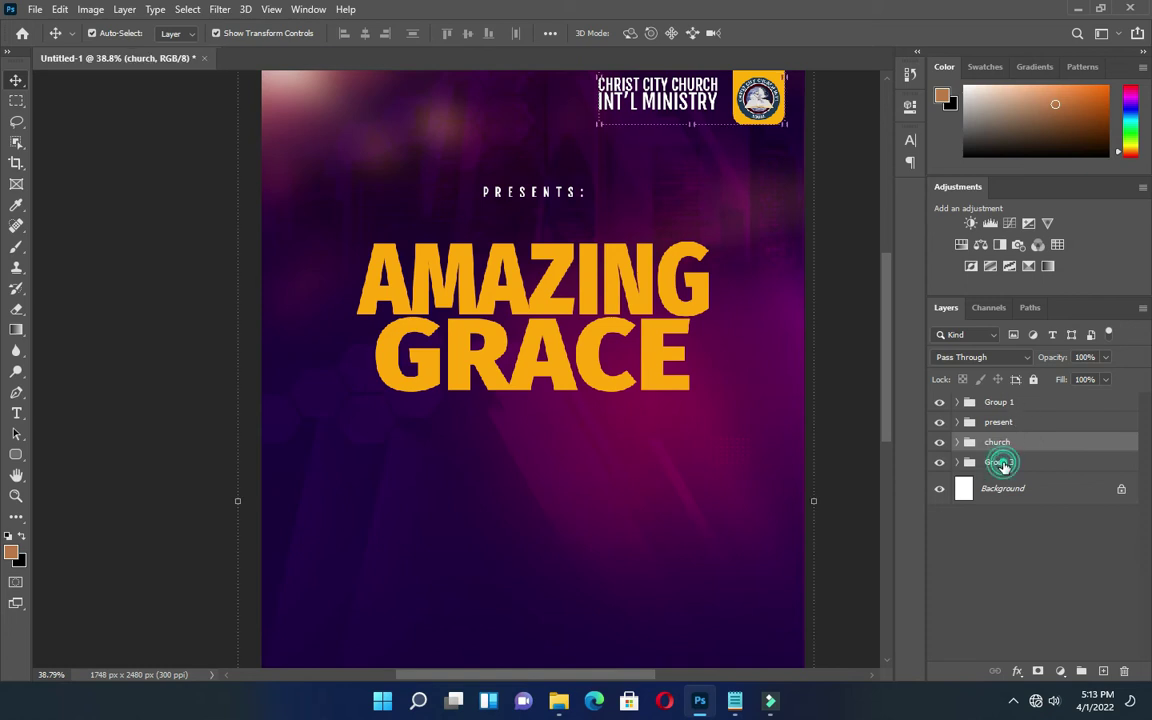
double_click(1000, 462)
text(background)
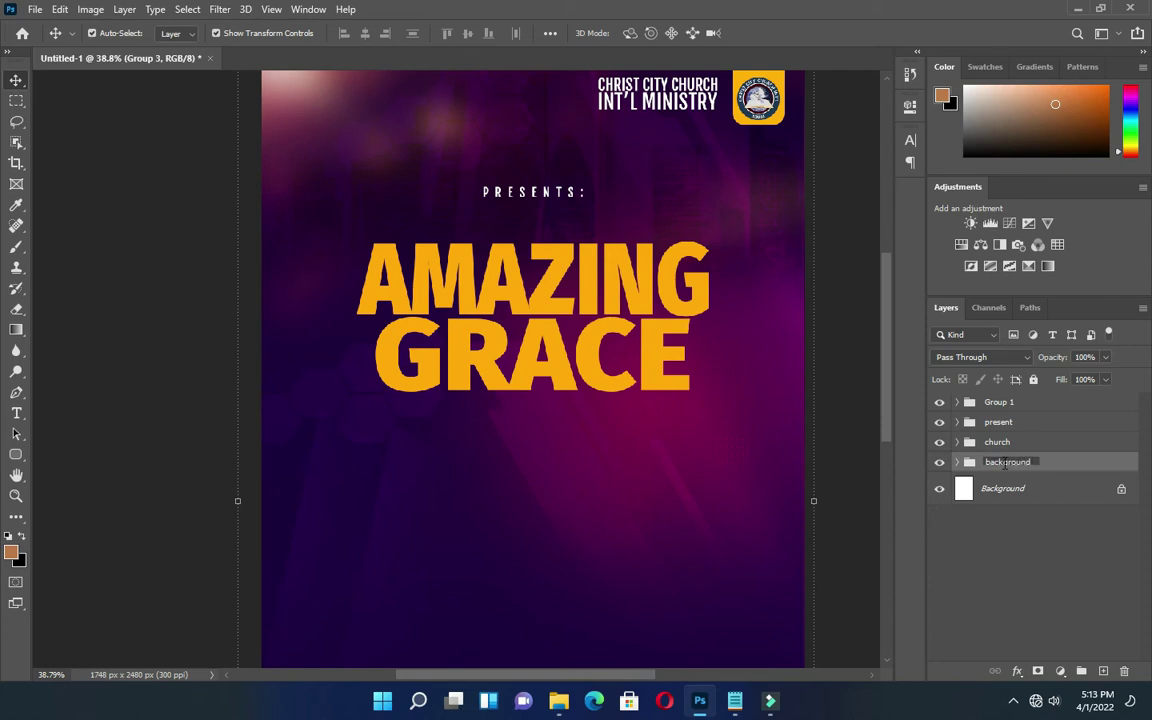
key(Return)
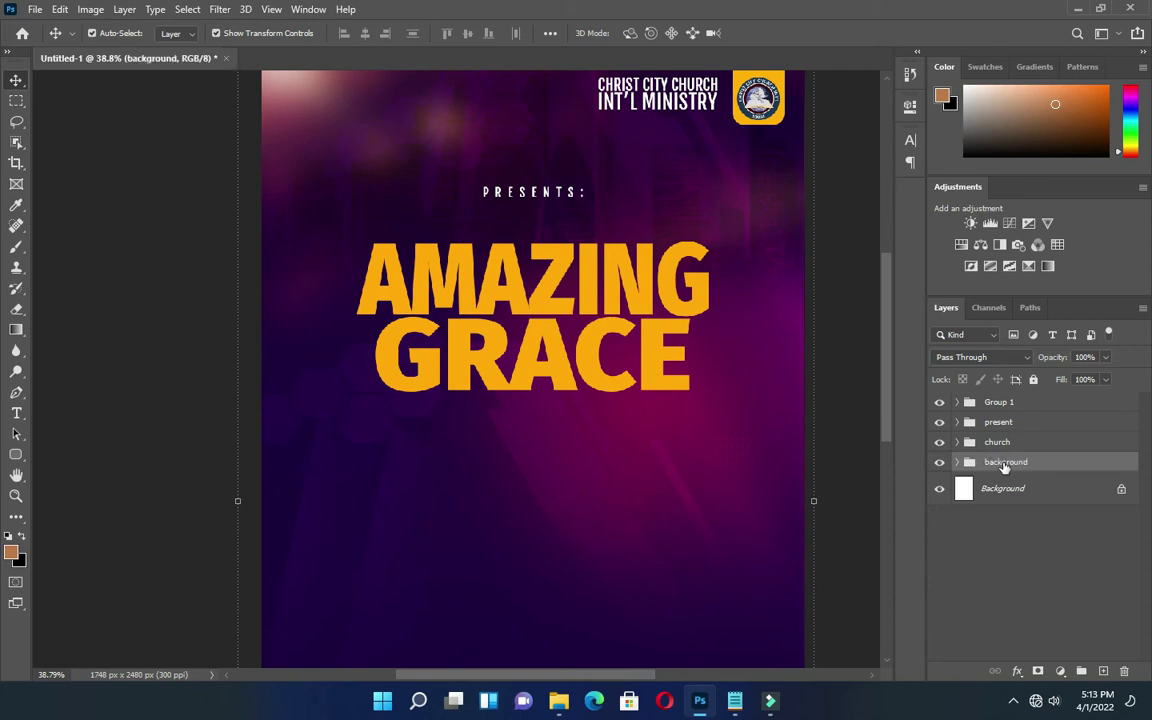
Rename the group holding the AMAZING GRACE title "Text".
click(1000, 402)
double_click(1000, 402)
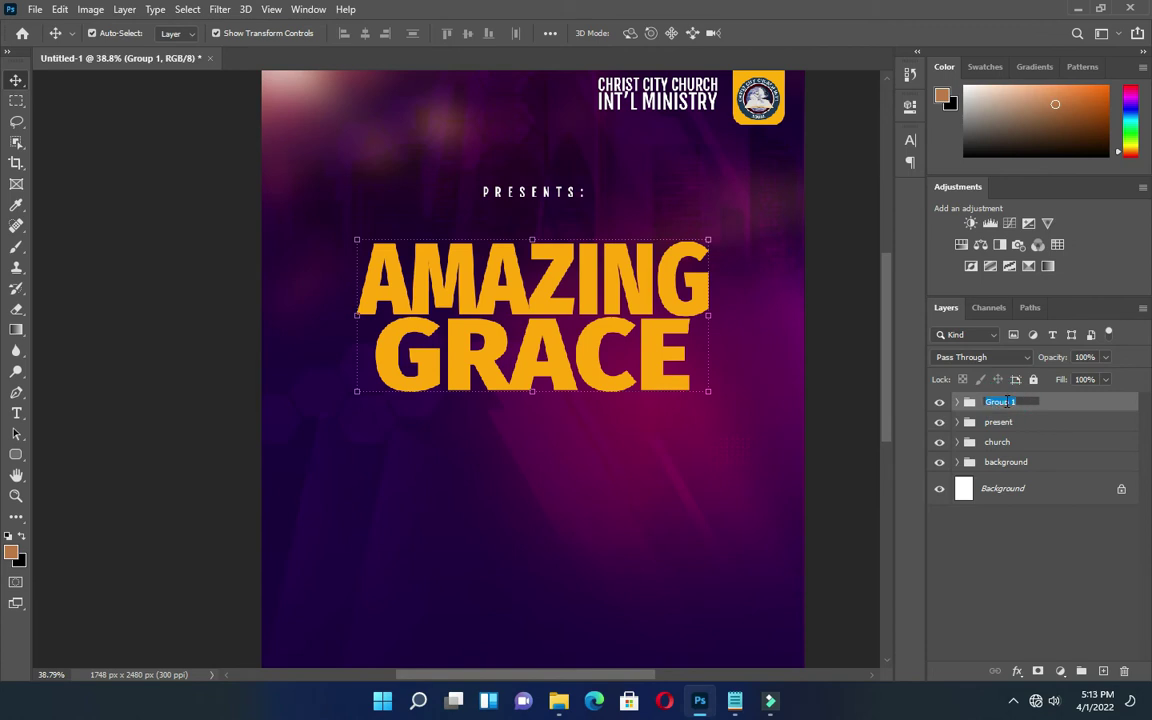
text(Text)
key(Return)
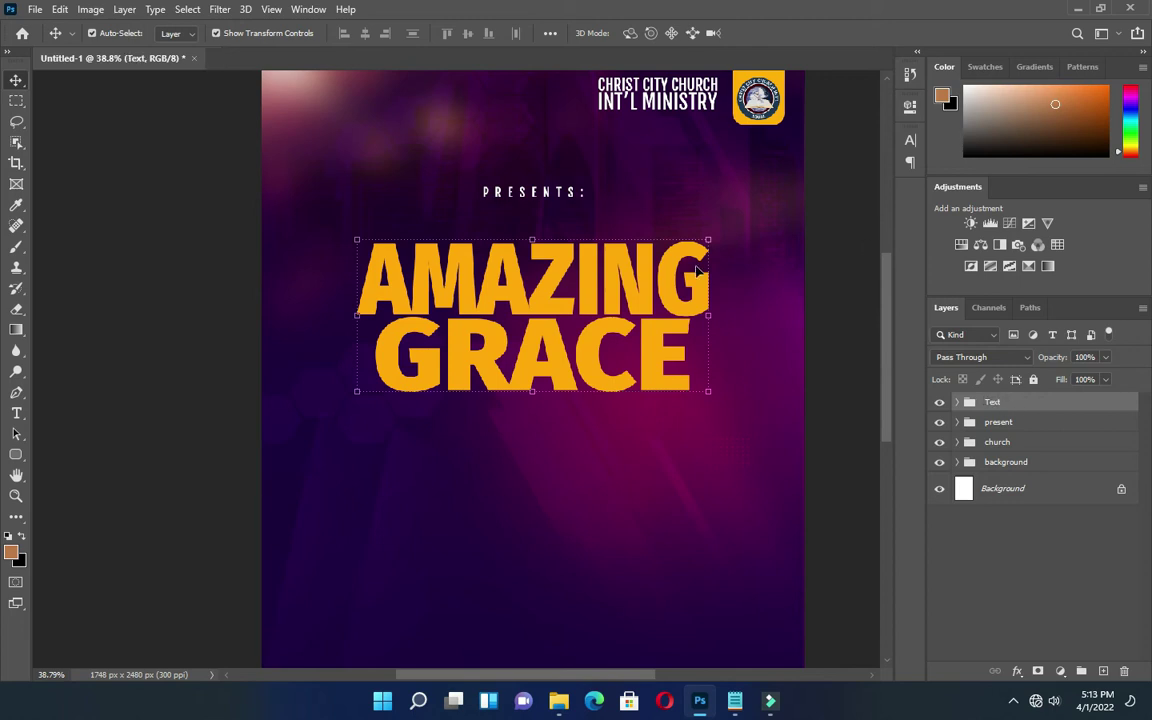
Duplicate the Text group, hide the original and convert the copy to a smart object.
drag(1049, 404, 1105, 671)
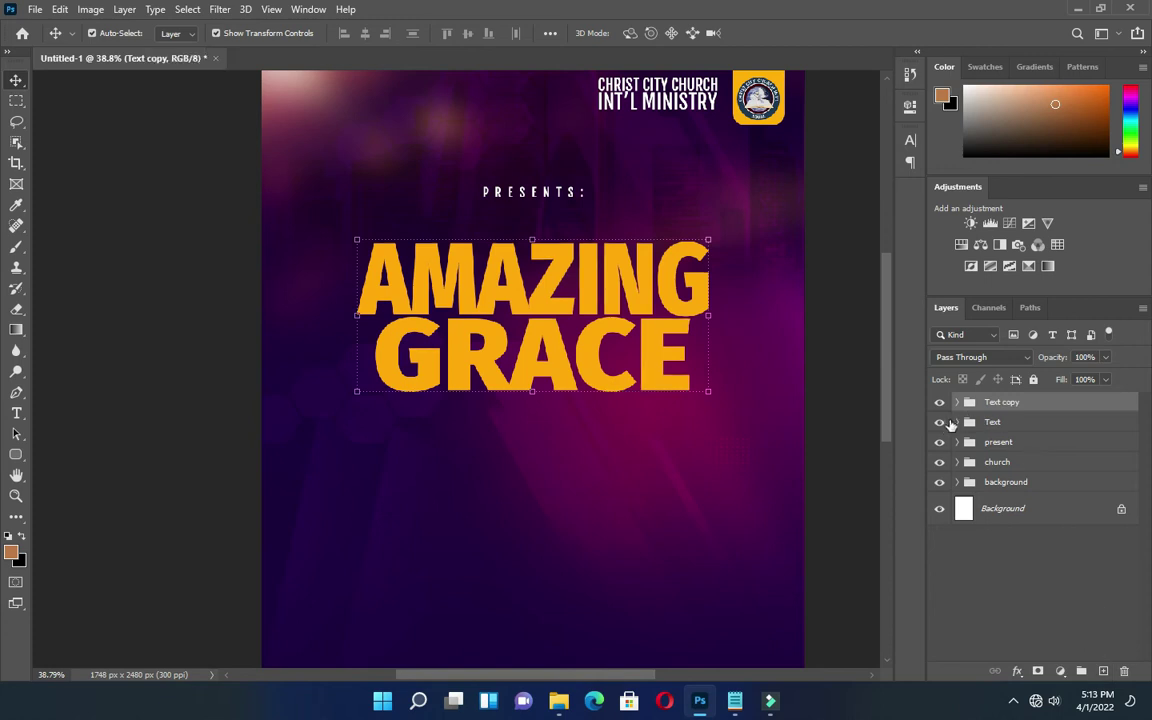
click(943, 424)
right_click(993, 404)
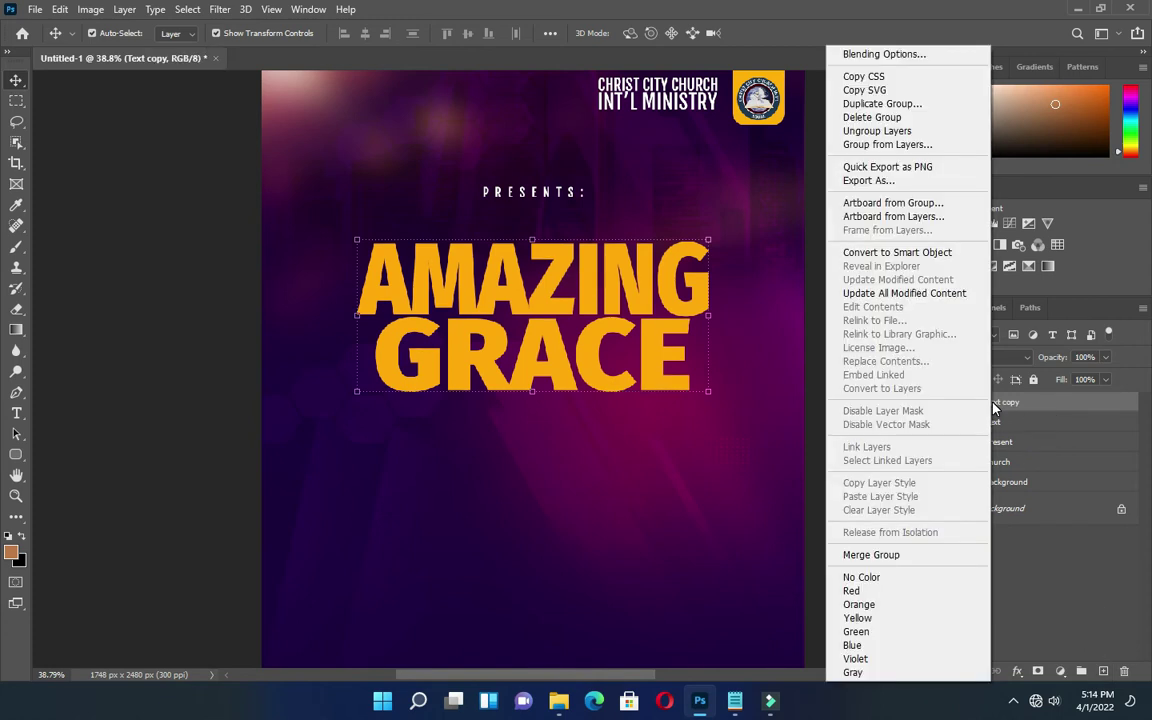
click(897, 253)
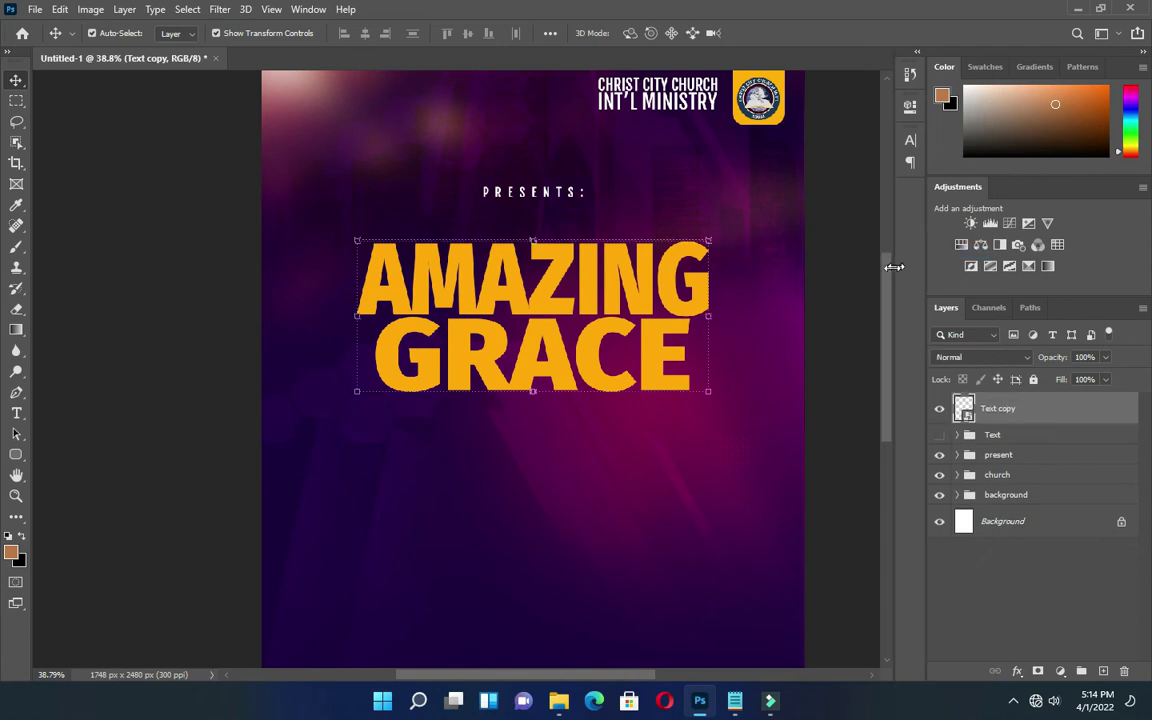
Apply a Pinch distortion of -24% to the AMAZING GRACE smart object and collapse its smart filter list.
drag(453, 310, 603, 300)
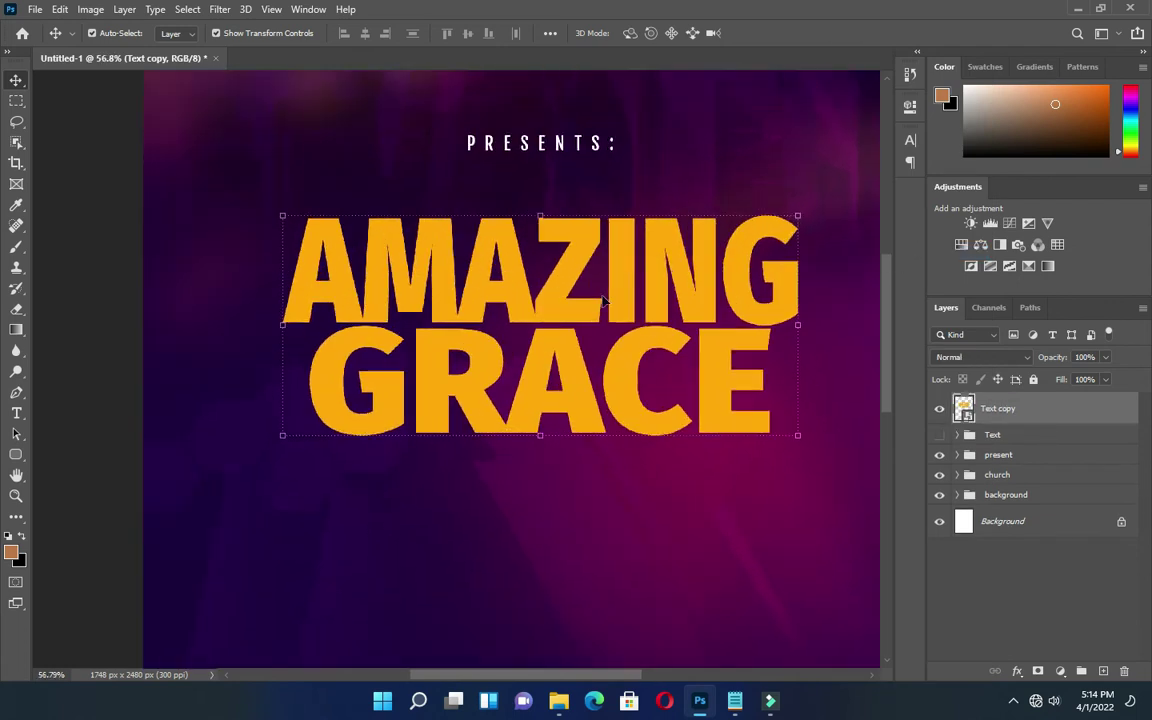
click(220, 10)
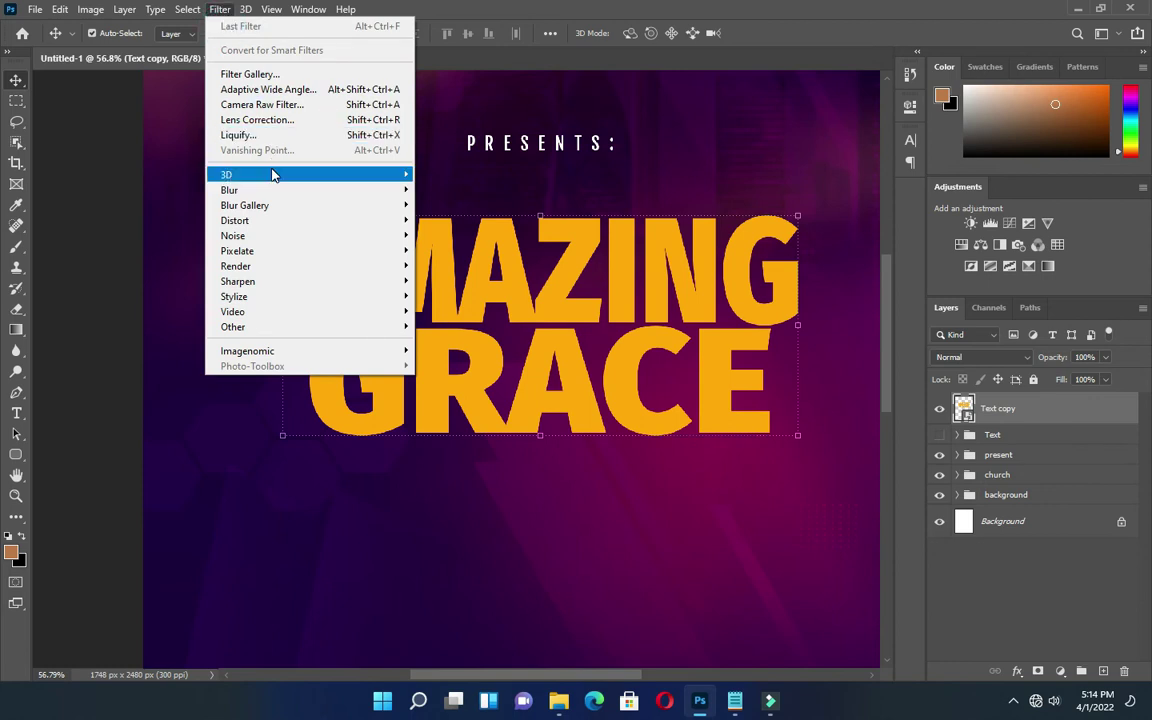
mouse_move(256, 225)
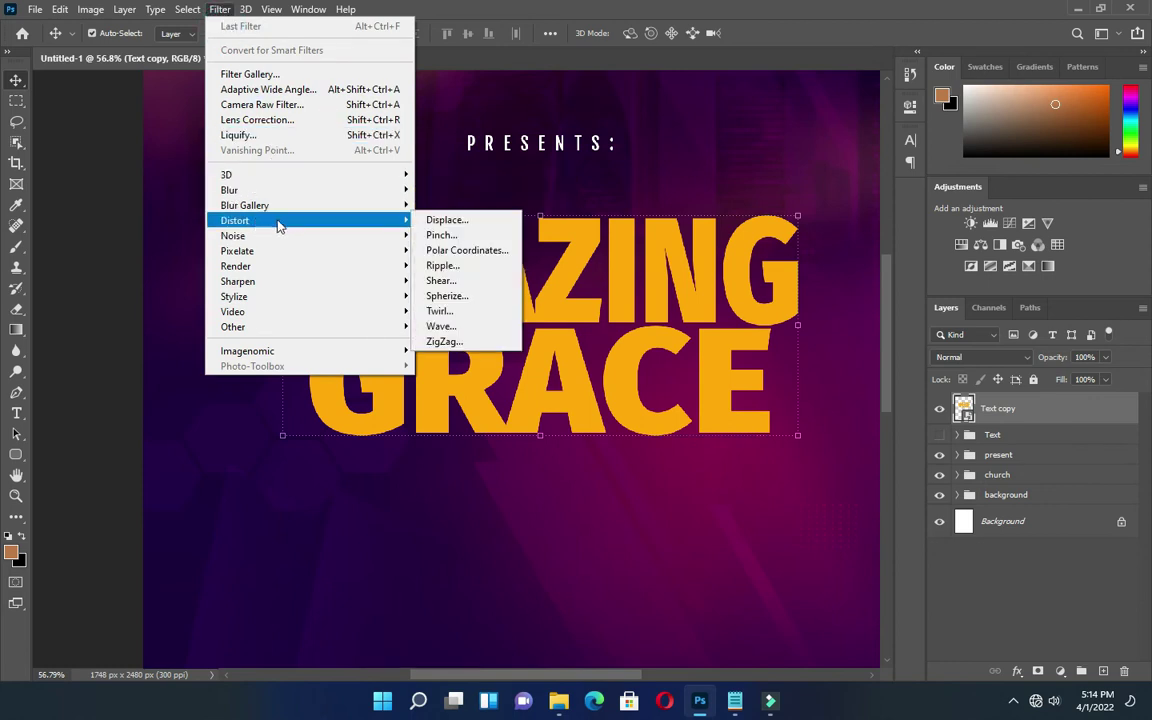
click(441, 235)
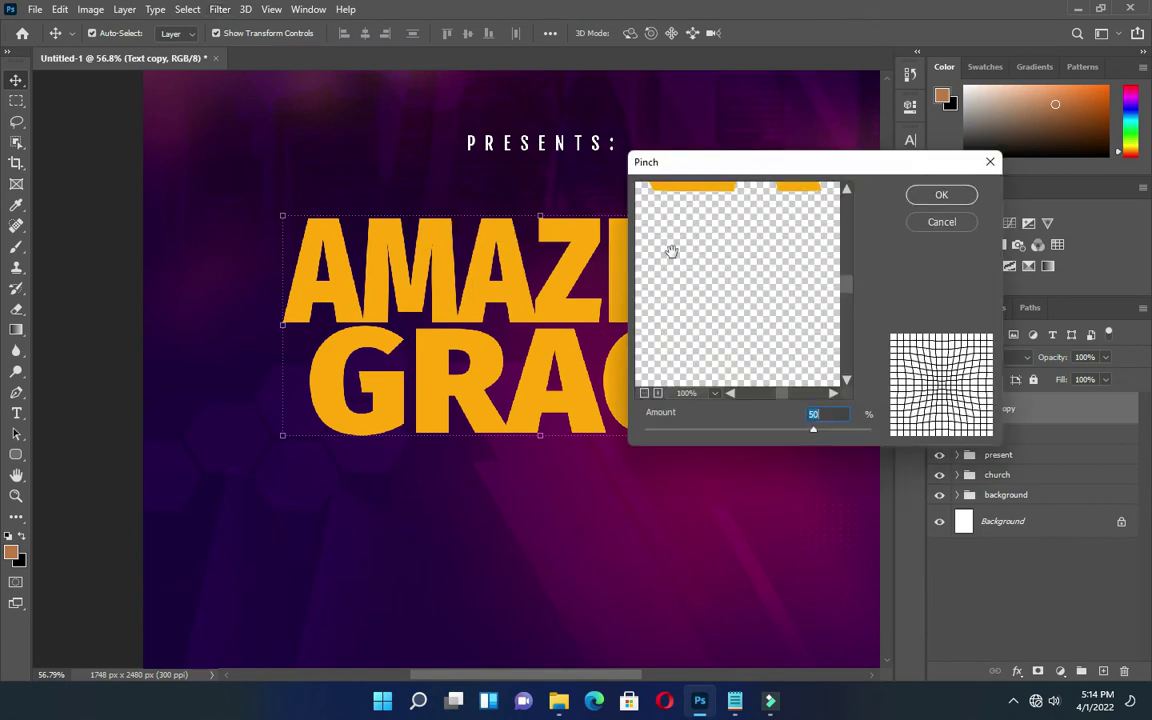
click(815, 413)
text(-24)
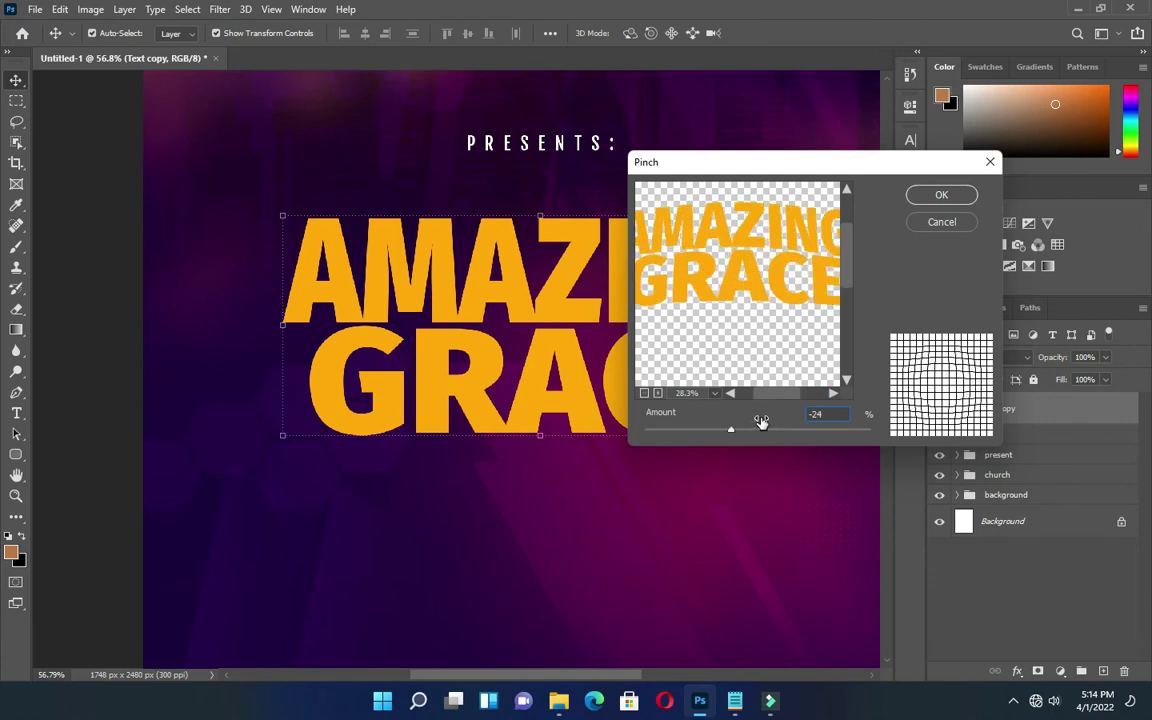
click(828, 414)
click(943, 199)
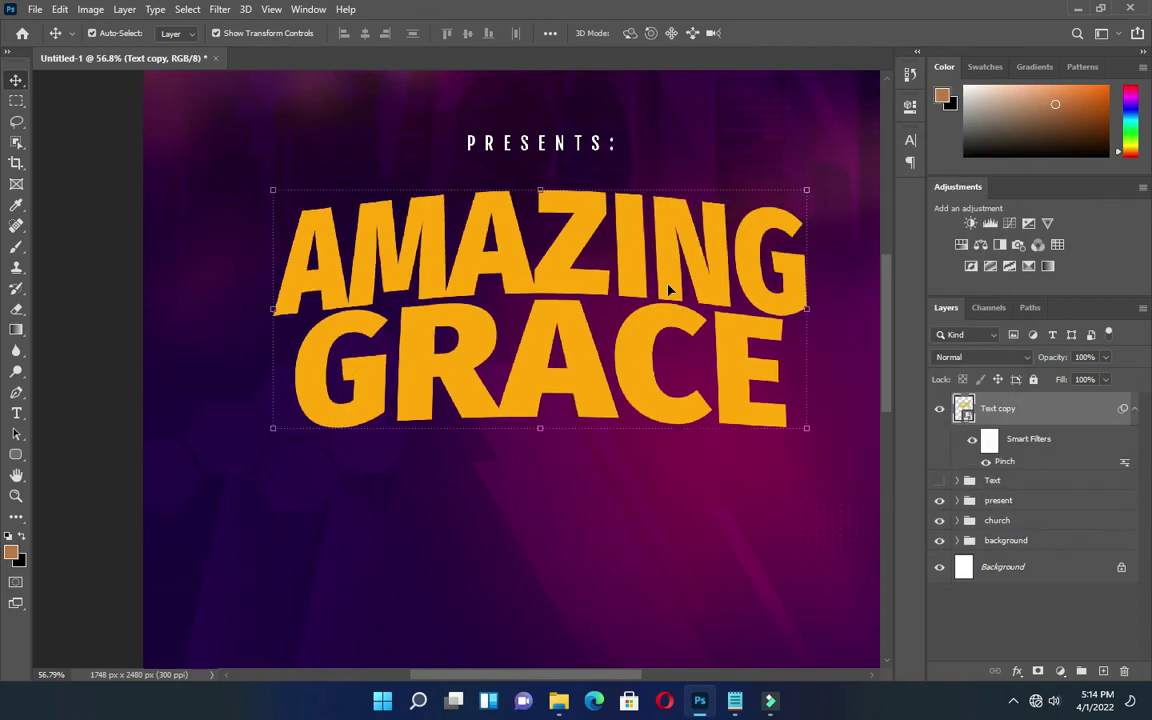
scroll(669, 289, down, 3)
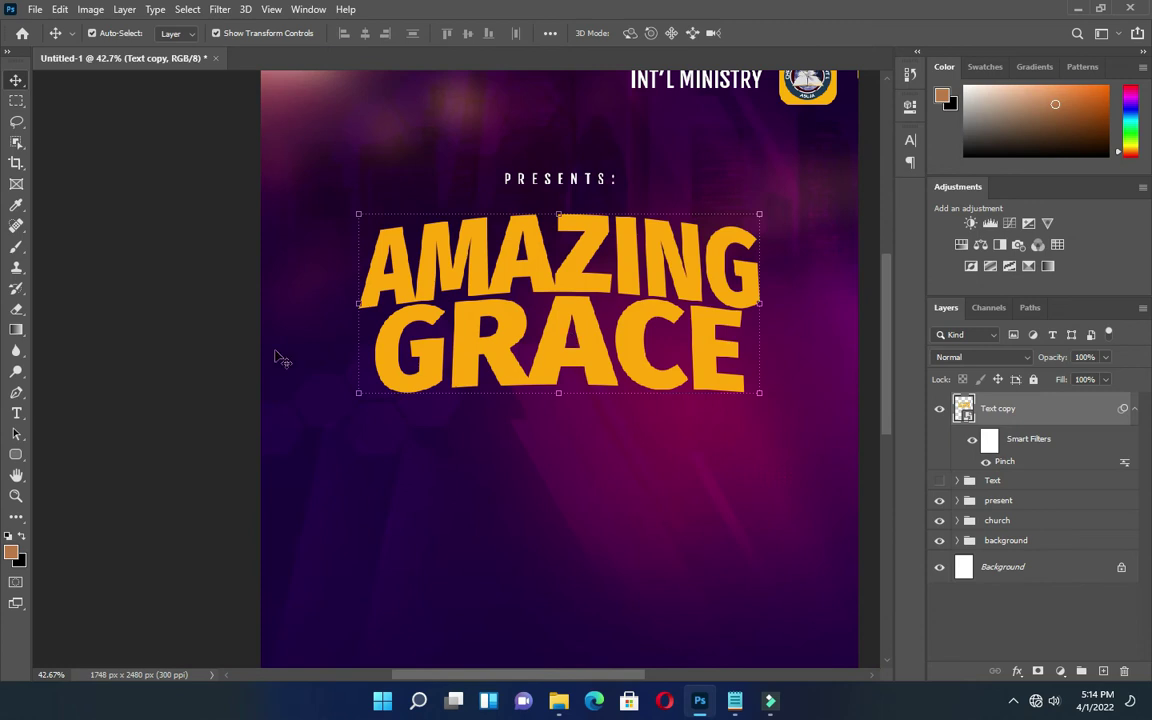
click(1029, 597)
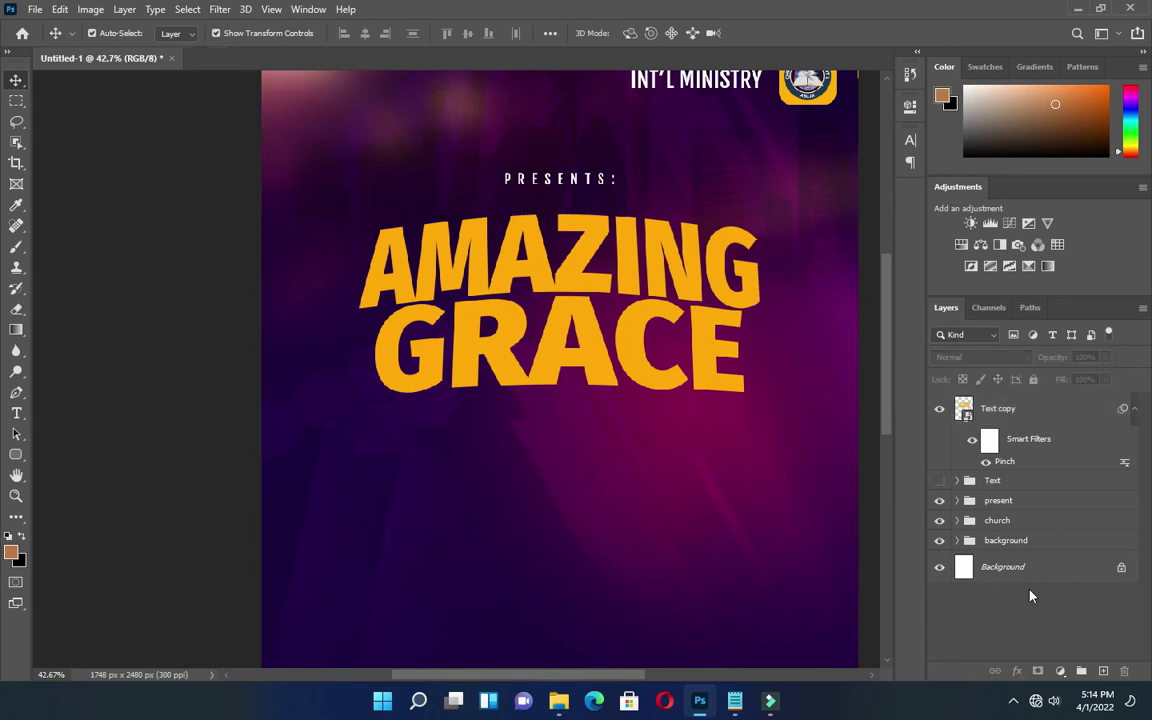
click(1135, 410)
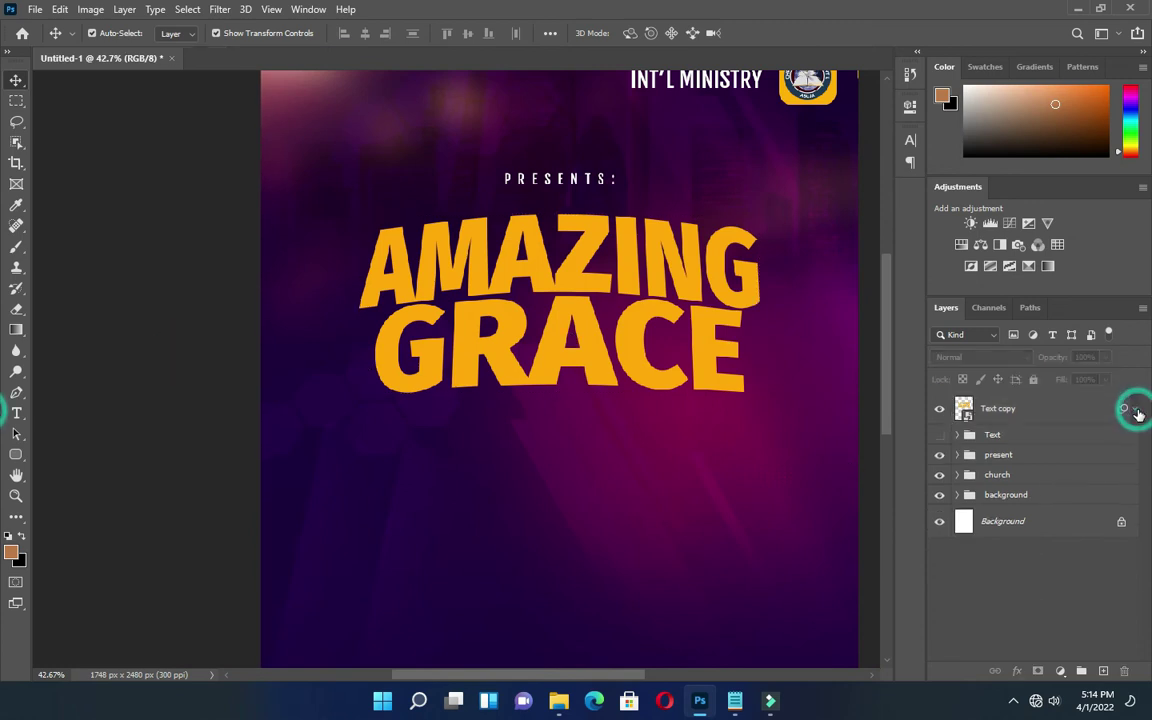
Place the gold glitter texture from the AMAZING GRACE folder above Text copy, scaled to about 210% to cover the title.
click(997, 411)
click(558, 700)
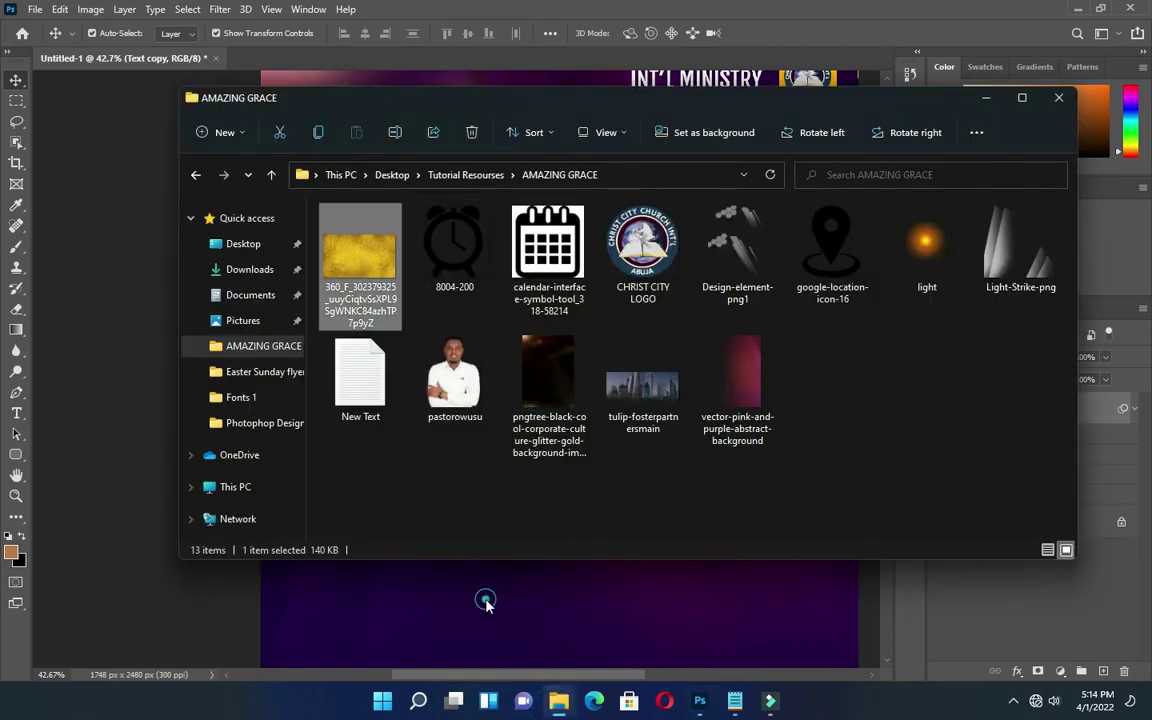
drag(486, 601, 614, 349)
drag(559, 310, 560, 172)
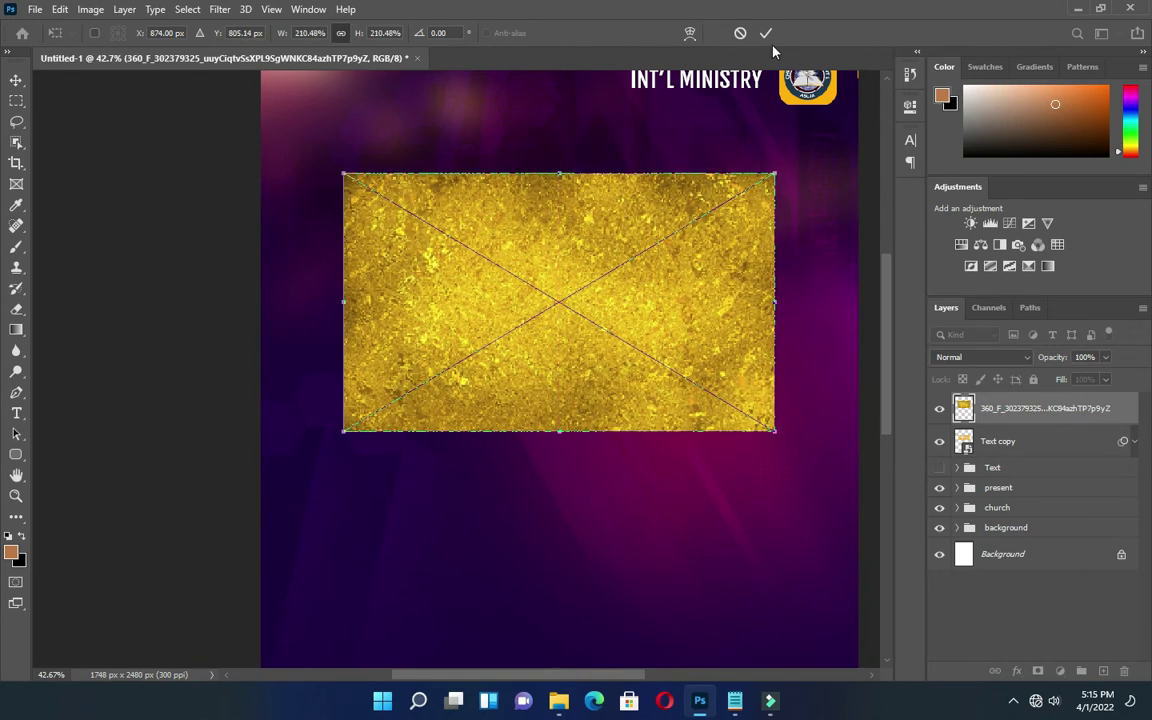
click(773, 34)
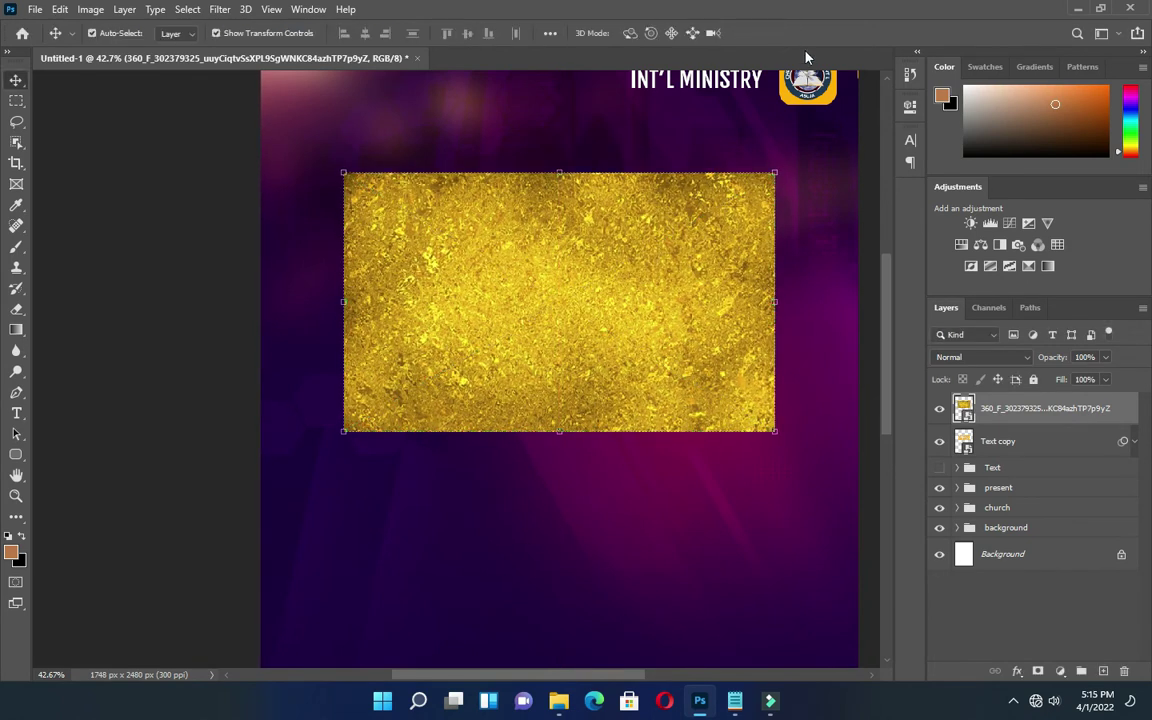
Clip the gold texture to the Text copy layer with a clipping mask and deselect all layers.
right_click(1035, 418)
click(882, 350)
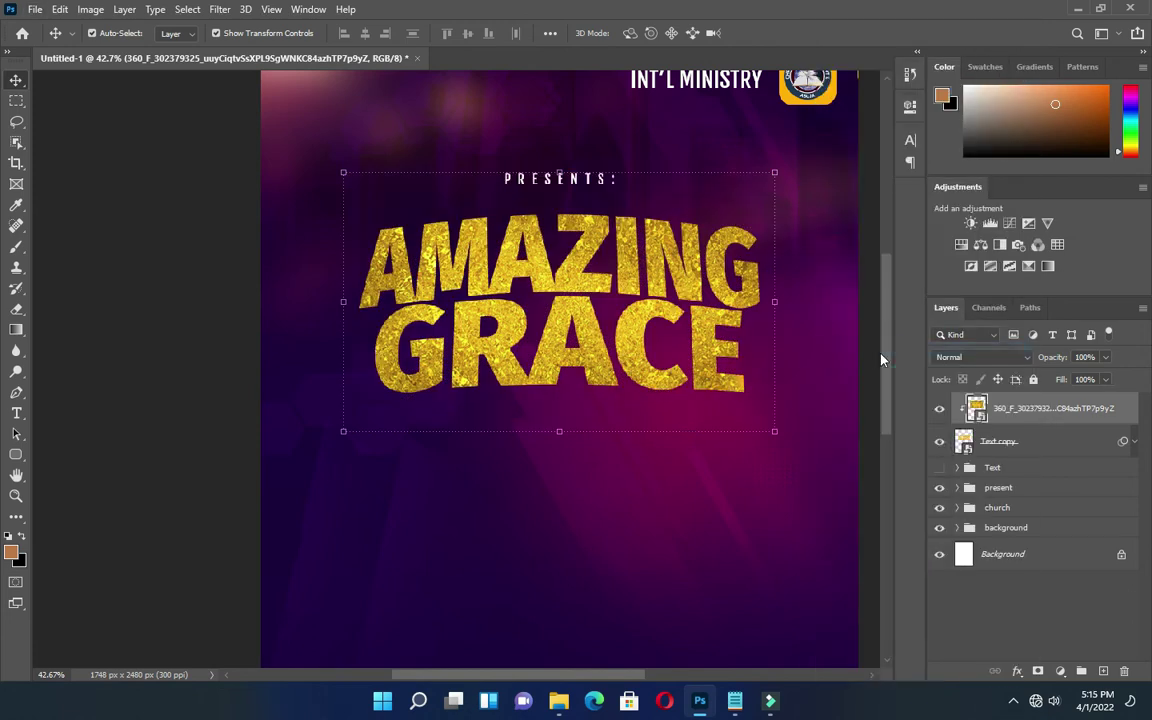
click(160, 352)
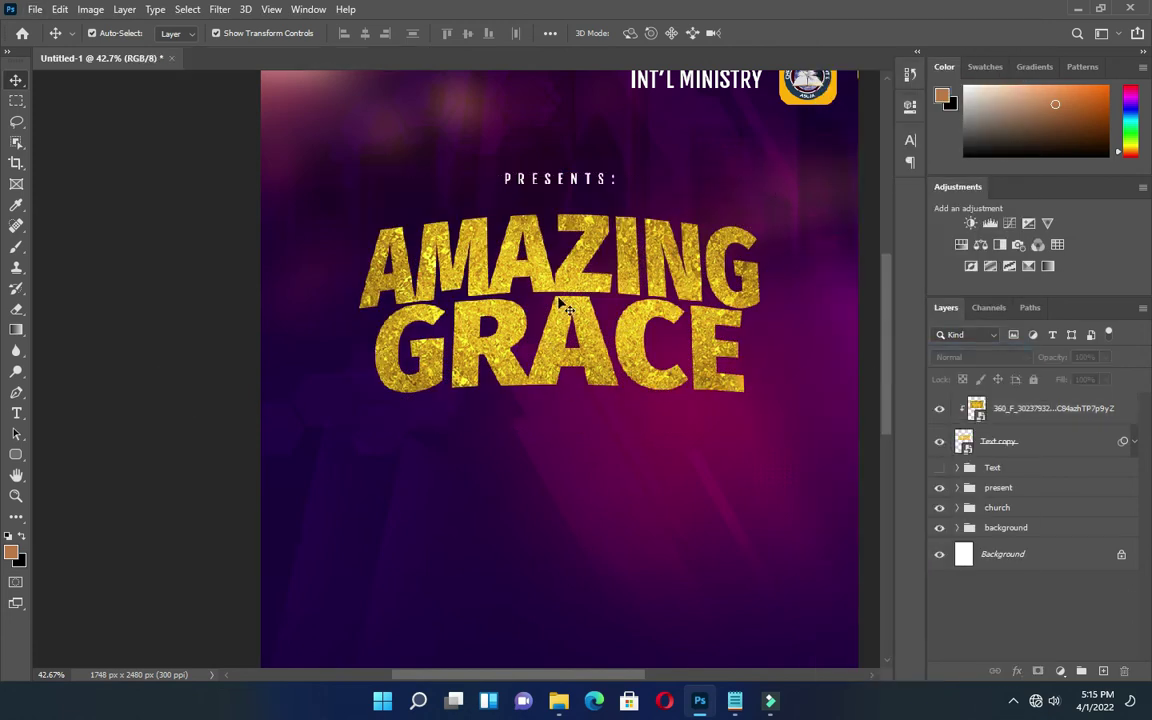
Place the light image from the AMAZING GRACE folder as the top layer and centre its glow on the AMAZING GRACE title.
click(559, 700)
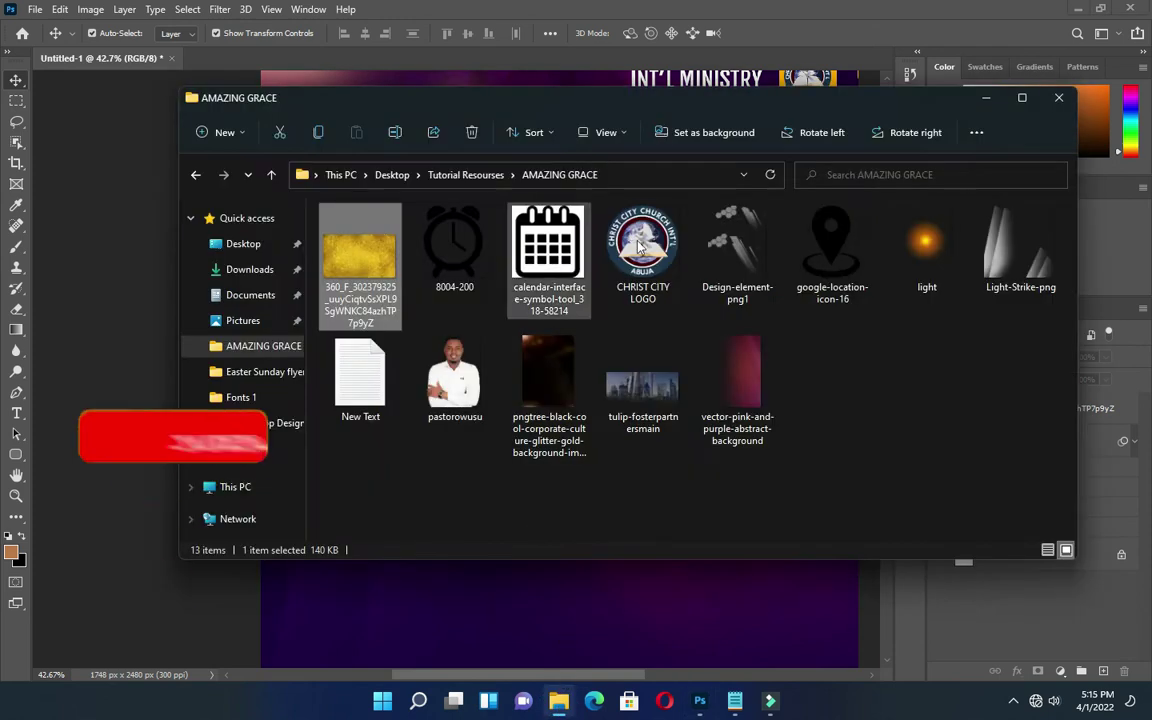
click(927, 248)
drag(927, 248, 590, 613)
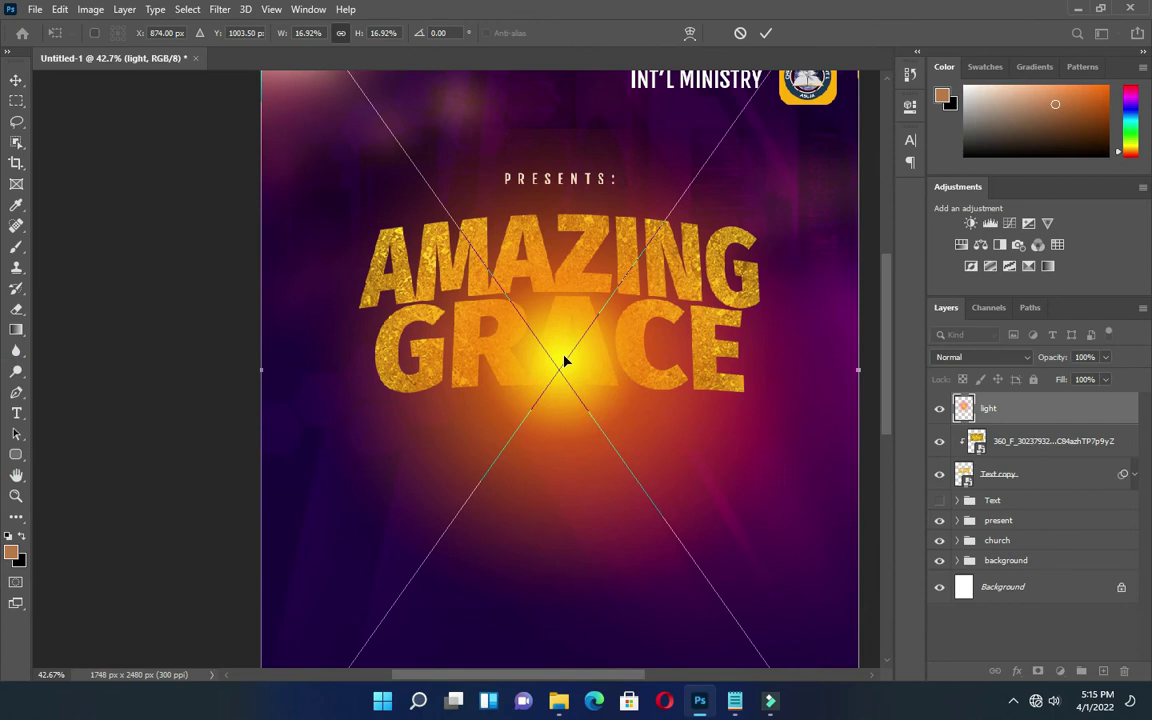
drag(561, 322, 572, 306)
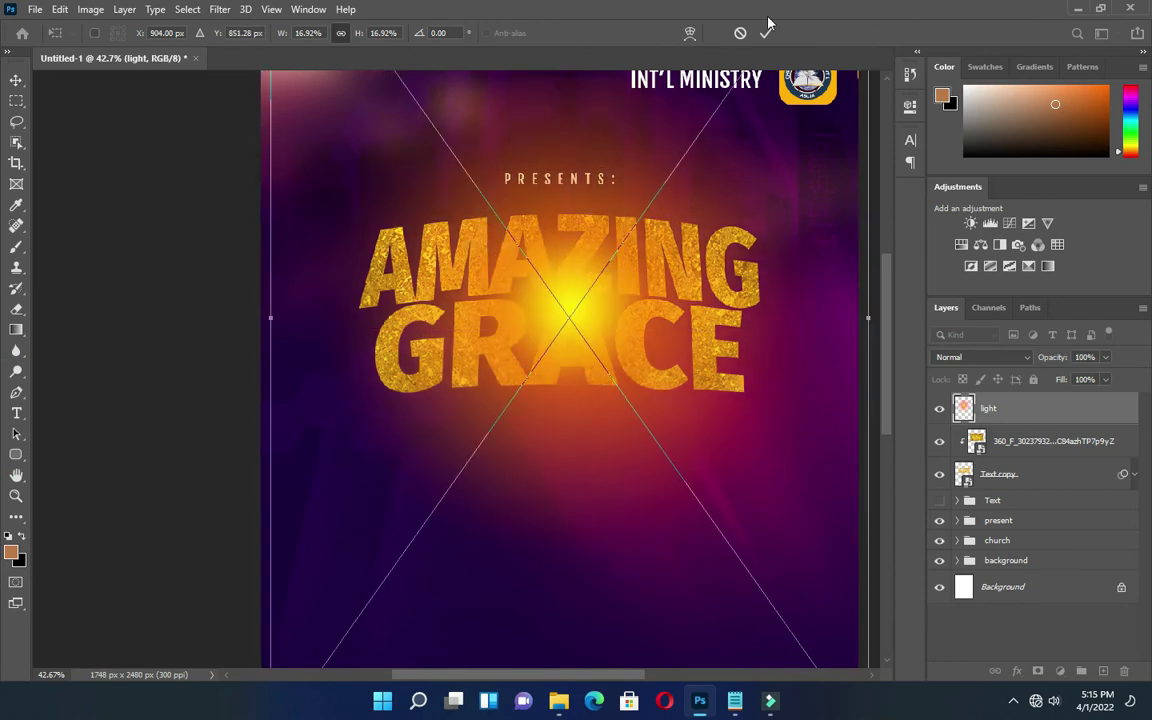
click(765, 37)
drag(590, 313, 586, 313)
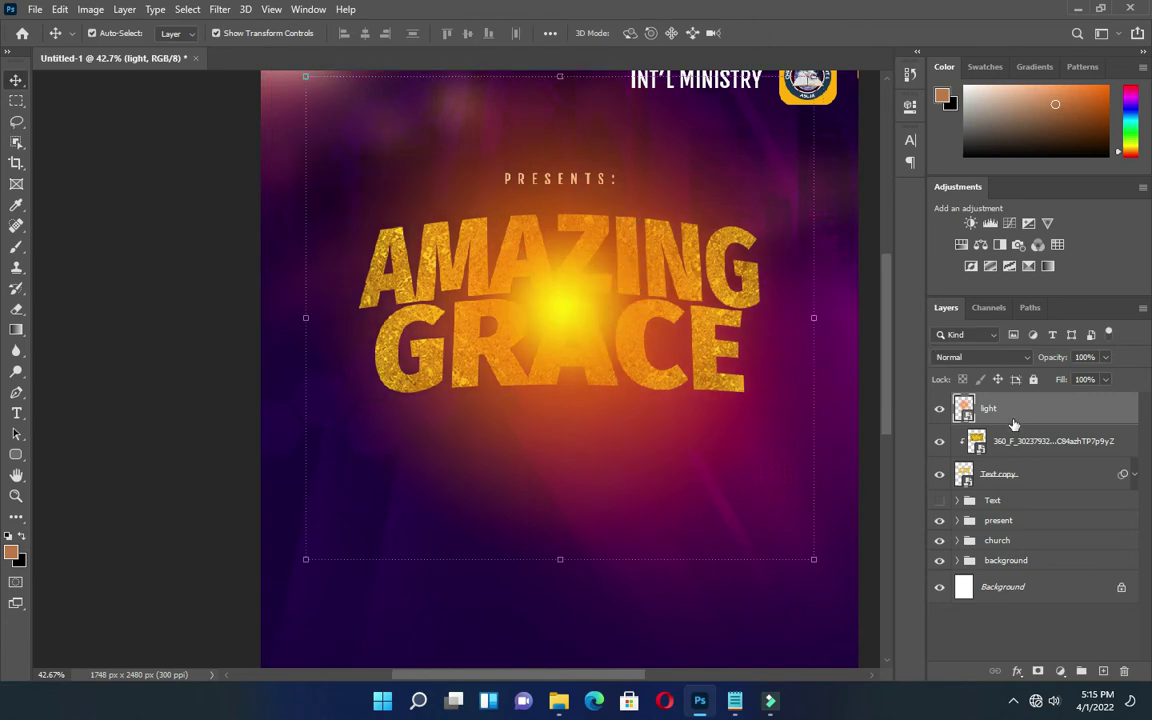
Set the light layer's blend mode to Screen and deselect all layers.
click(990, 357)
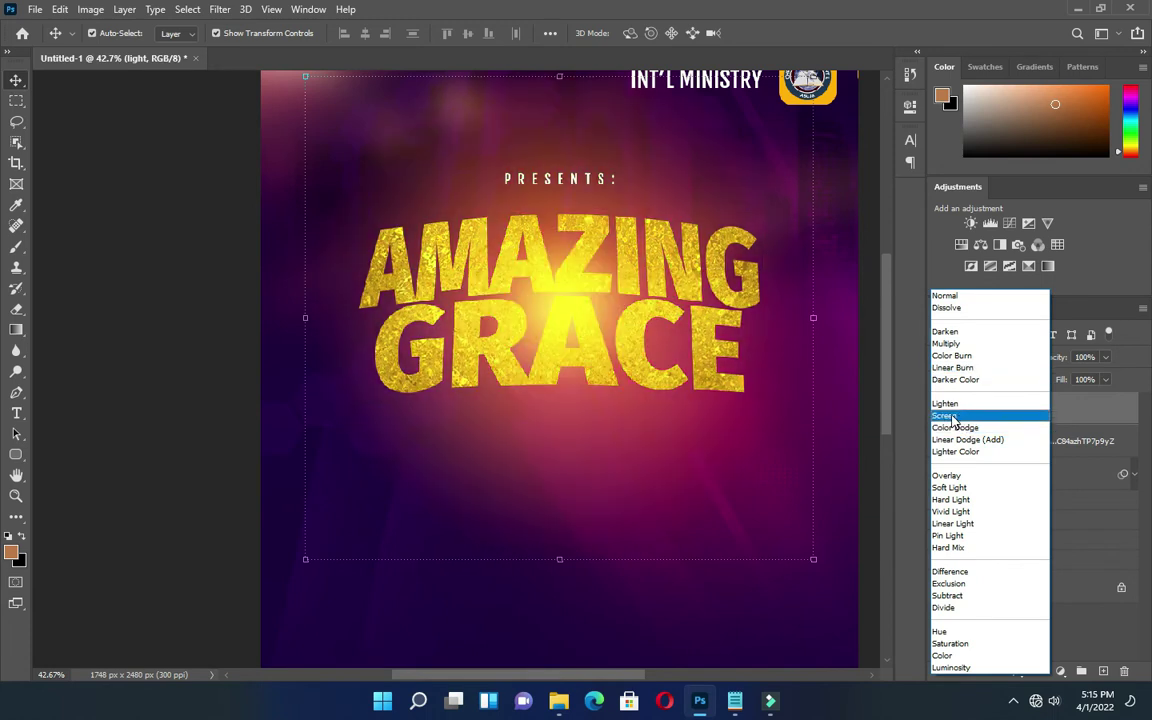
click(952, 418)
click(193, 427)
scroll(500, 315, down, 3)
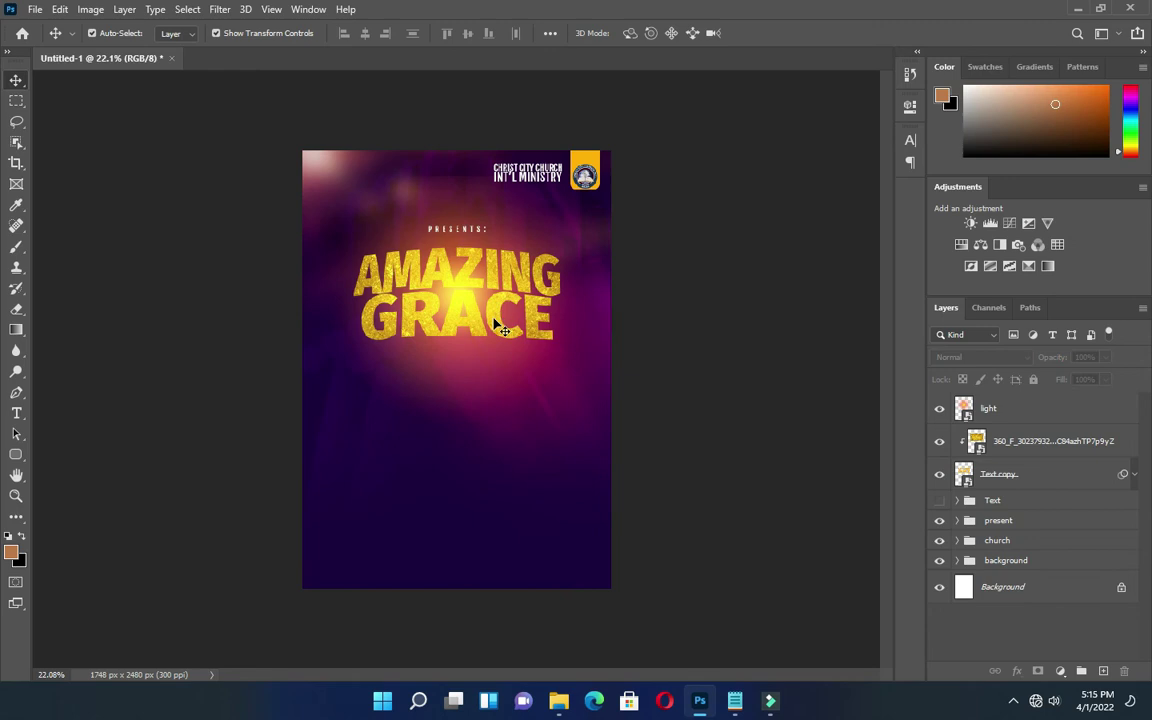
scroll(480, 318, up, 1)
scroll(478, 318, down, 2)
scroll(465, 317, up, 3)
scroll(460, 316, down, 1)
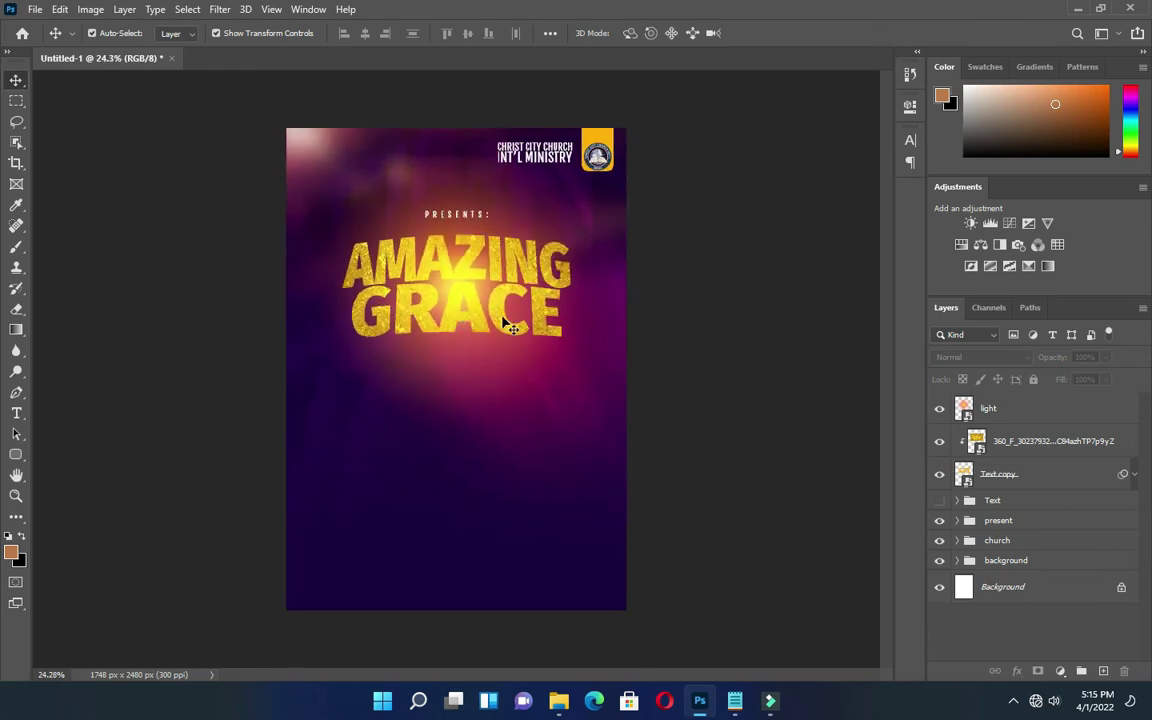
Group the light, gold texture, Text copy and Text layers and name the group Amazing grace.
click(1009, 410)
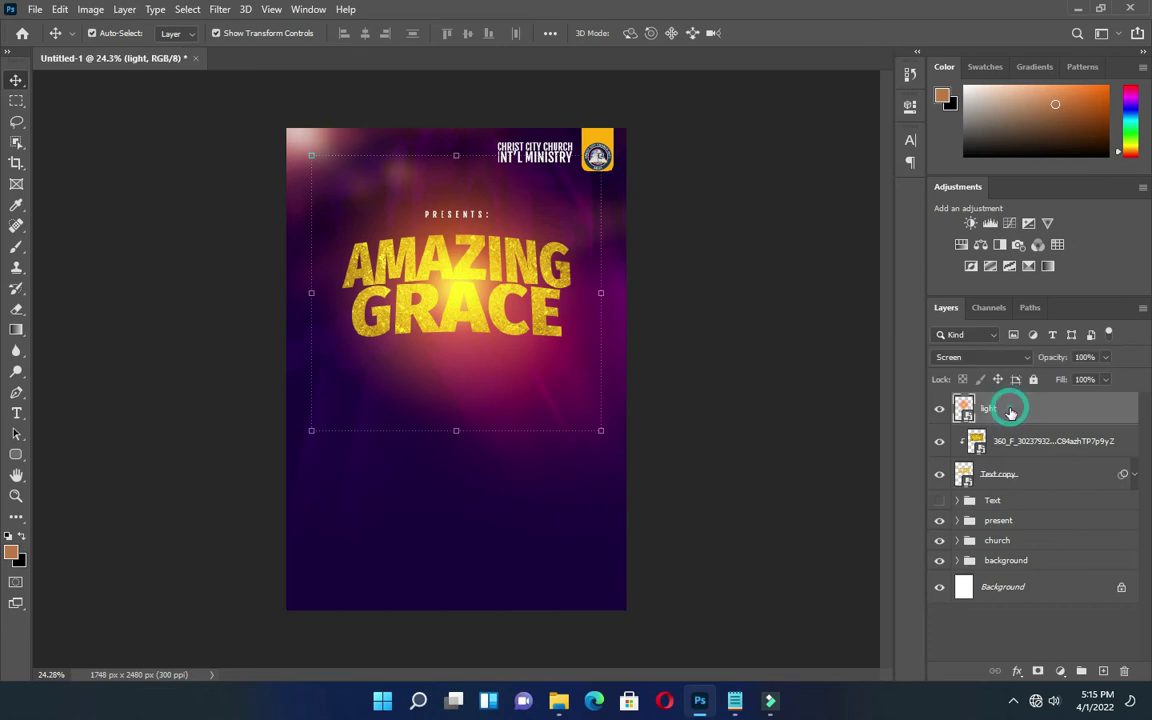
shift+click(1022, 502)
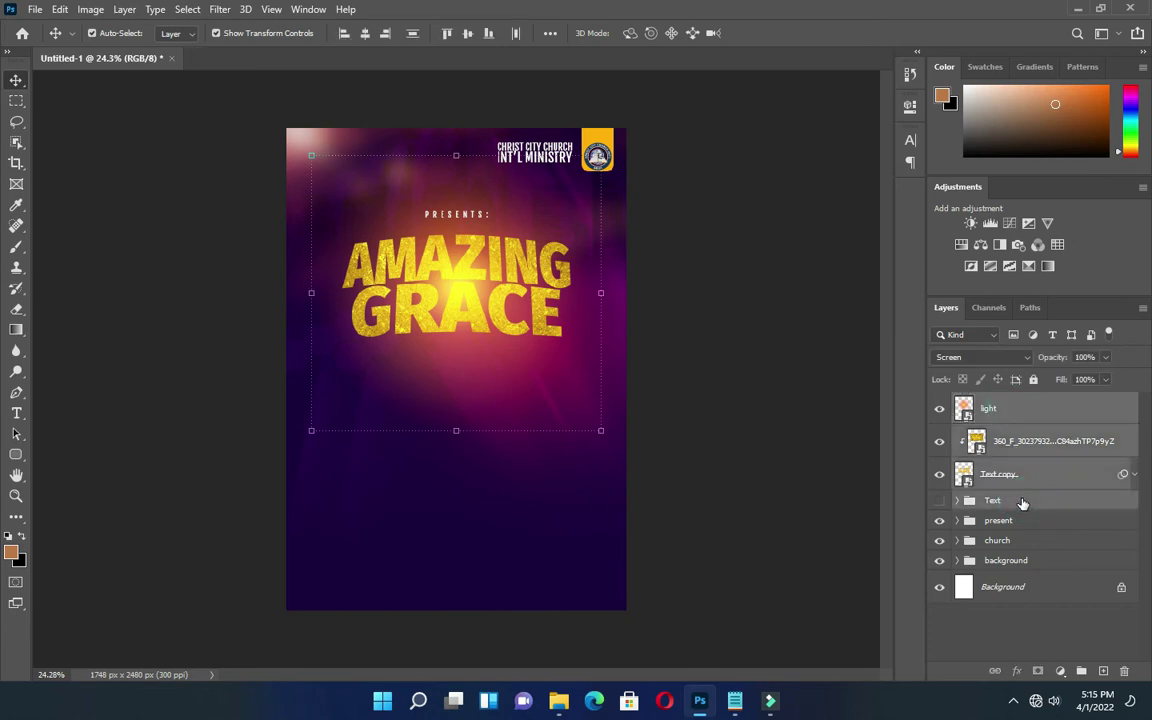
key(ctrl+g)
double_click(1000, 402)
text(Amazing)
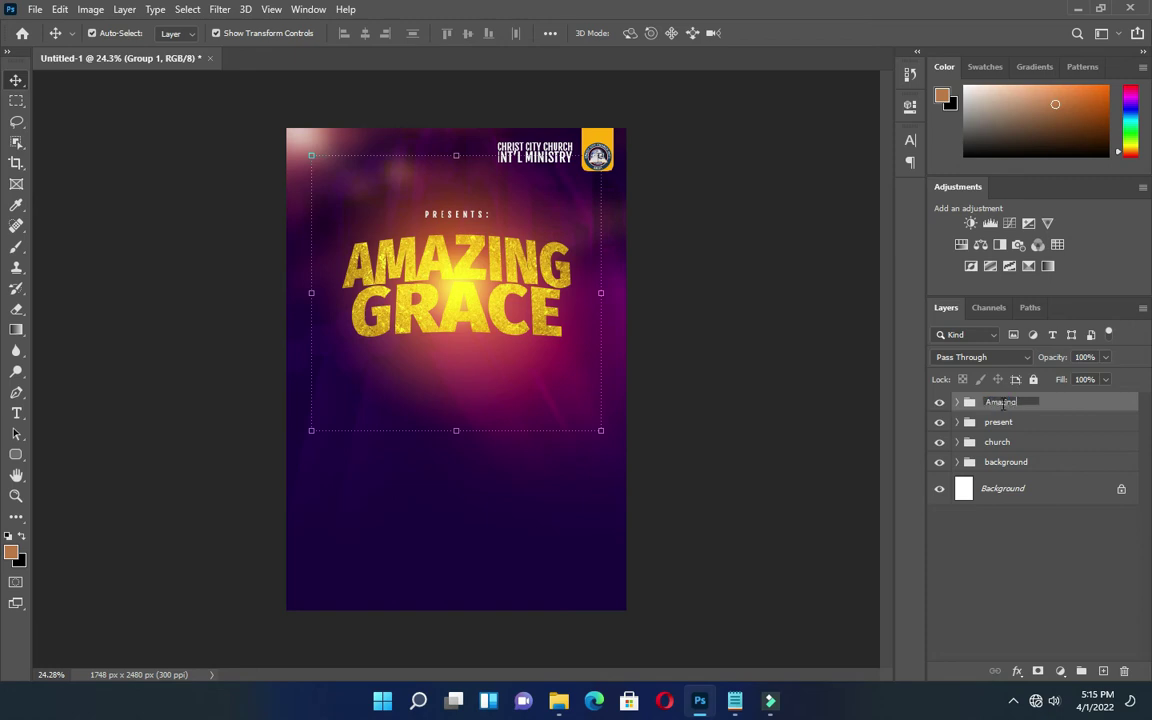
text( grace)
key(Return)
click(771, 303)
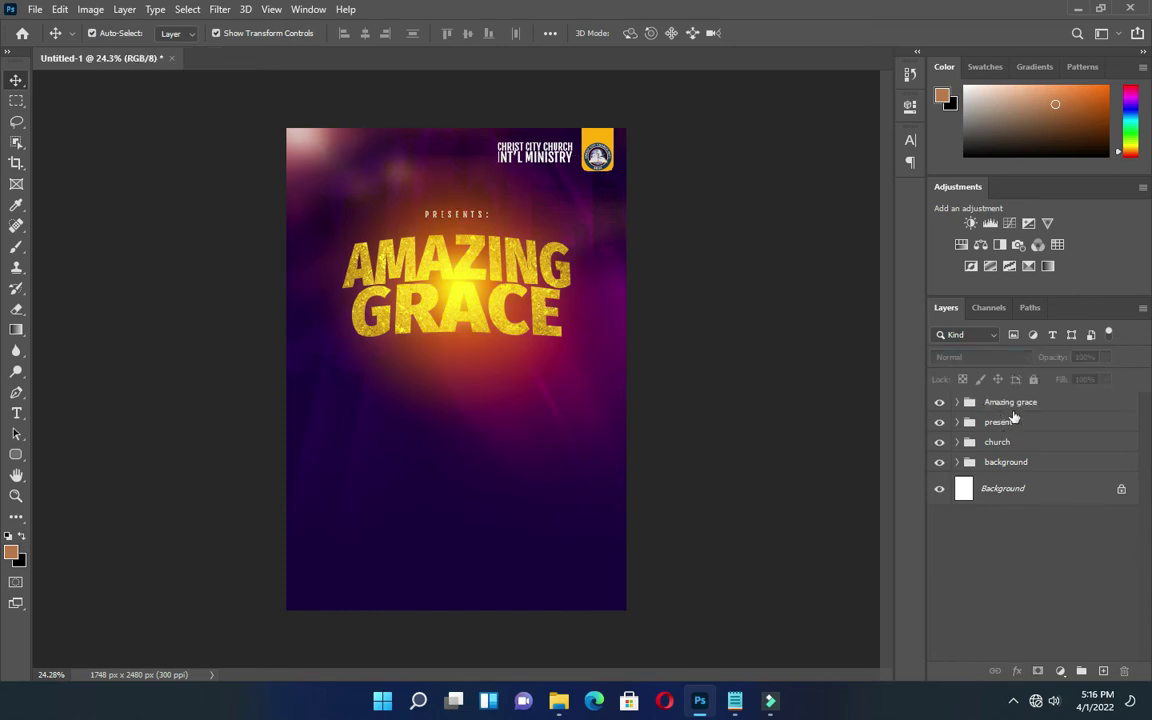
Scale the Amazing grace group to about 98.87%, move it down about 76 px below the PRESENTS: line and deselect it.
click(1014, 404)
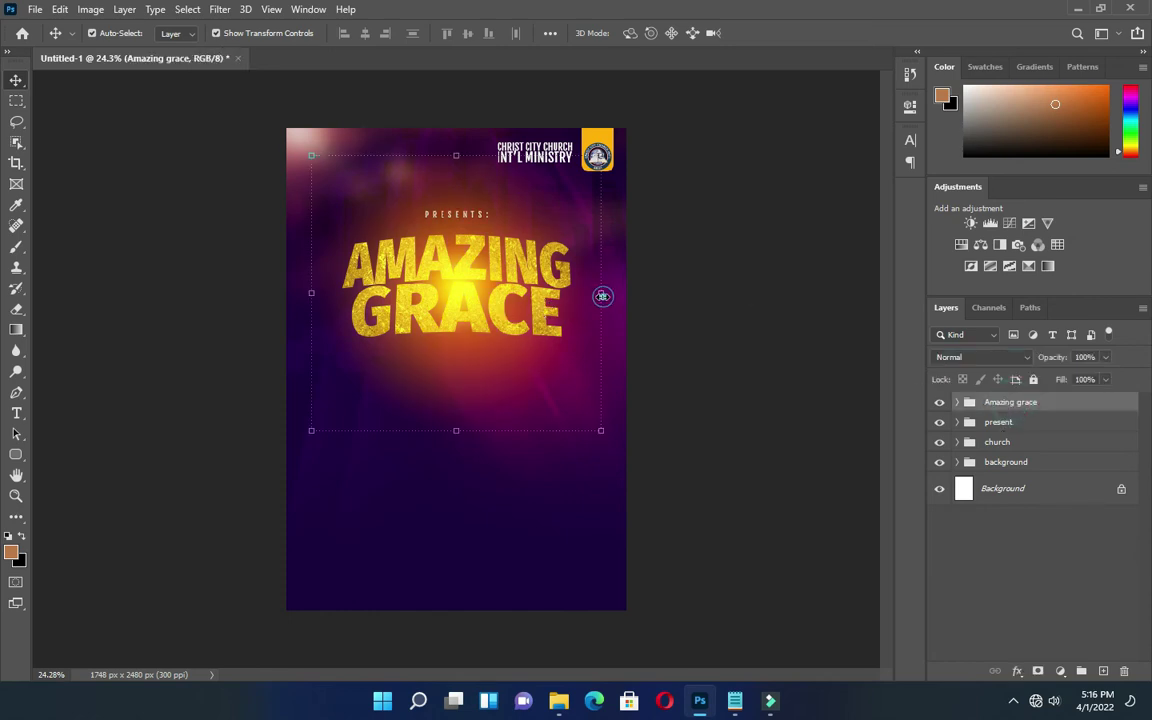
drag(601, 294, 597, 293)
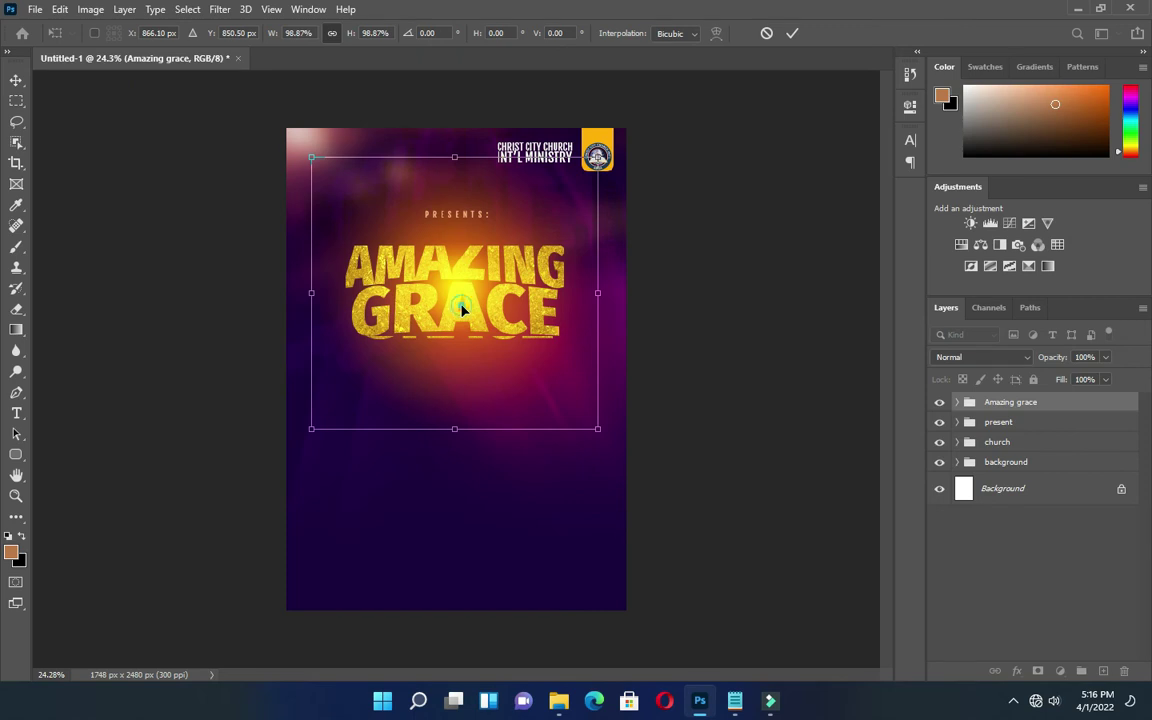
drag(461, 310, 460, 328)
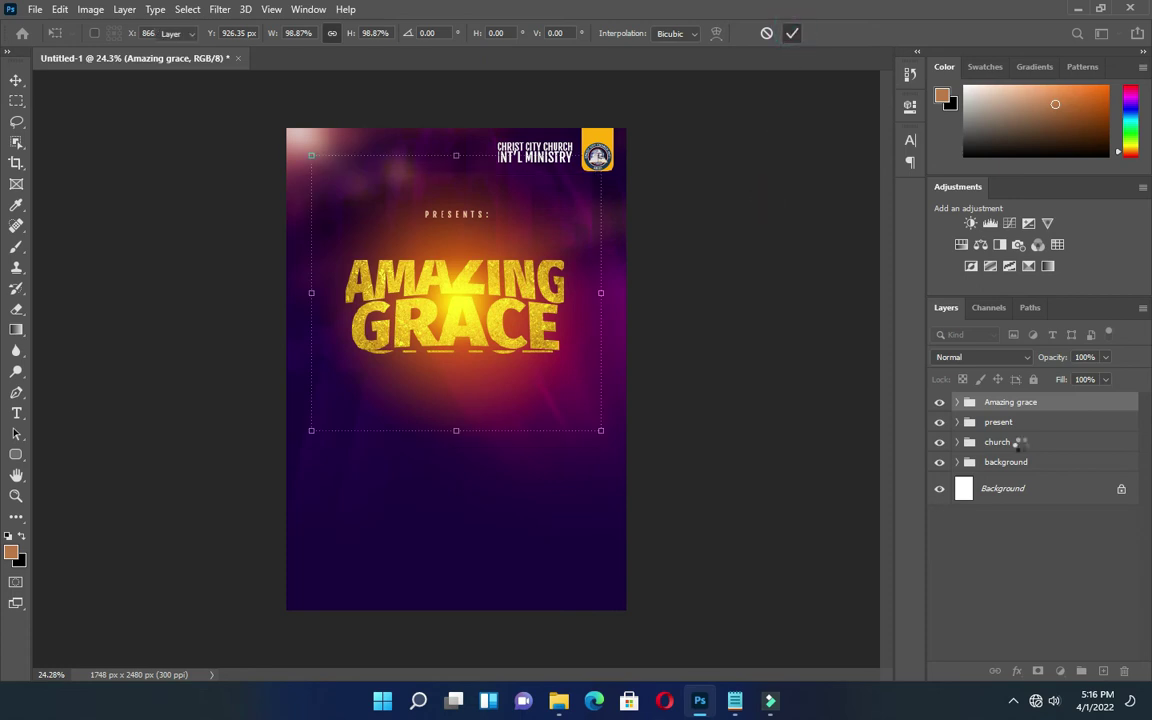
click(675, 360)
scroll(429, 301, up, 3)
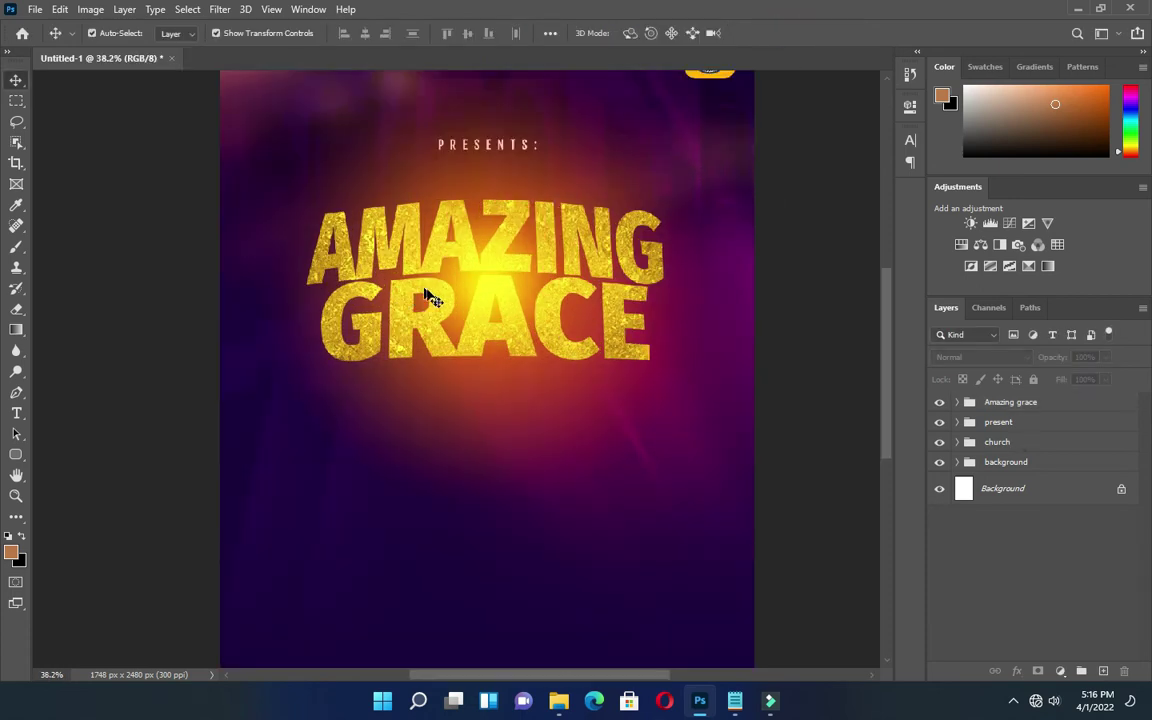
scroll(560, 325, down, 3)
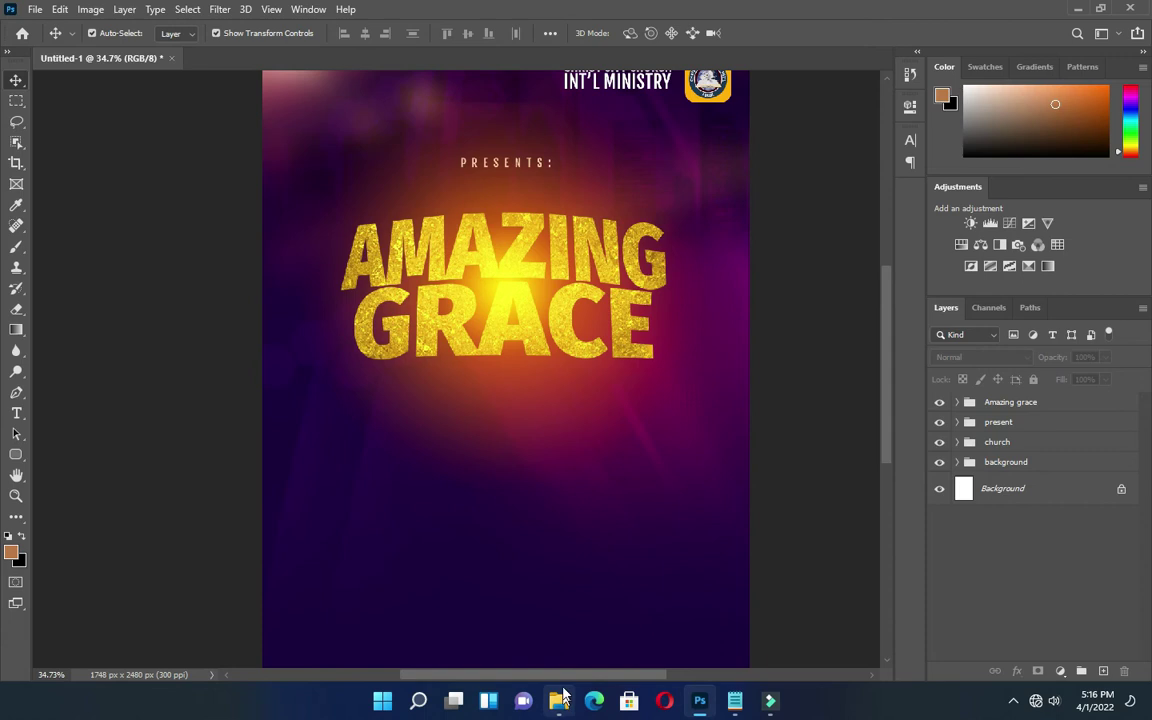
Switch to Notepad, copy the word "theme:" from the New Text notes, and return to the flyer.
scroll(566, 288, up, 2)
scroll(565, 288, down, 1)
scroll(442, 309, up, 3)
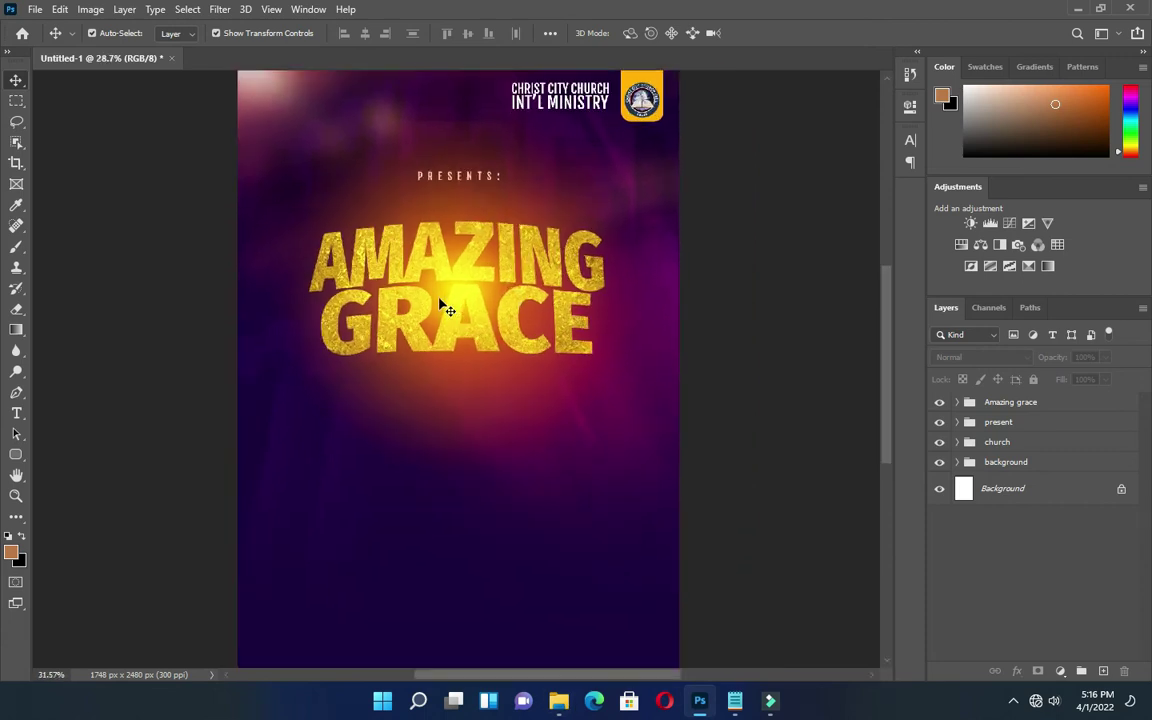
click(735, 700)
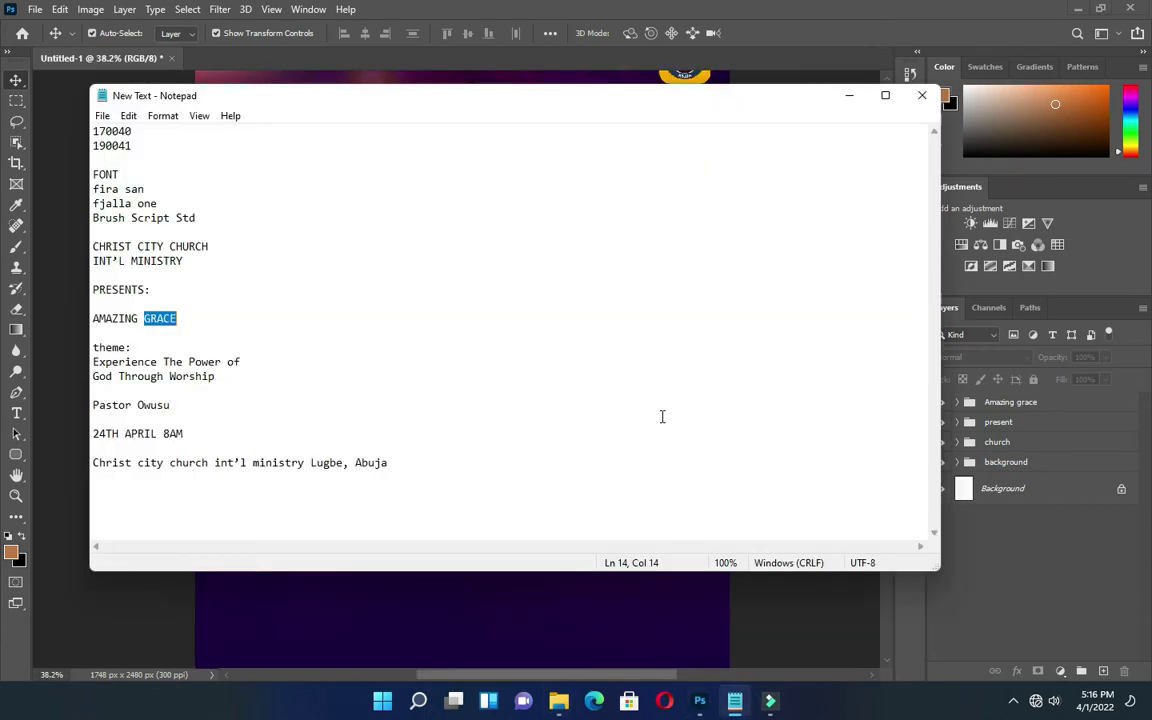
drag(133, 347, 92, 347)
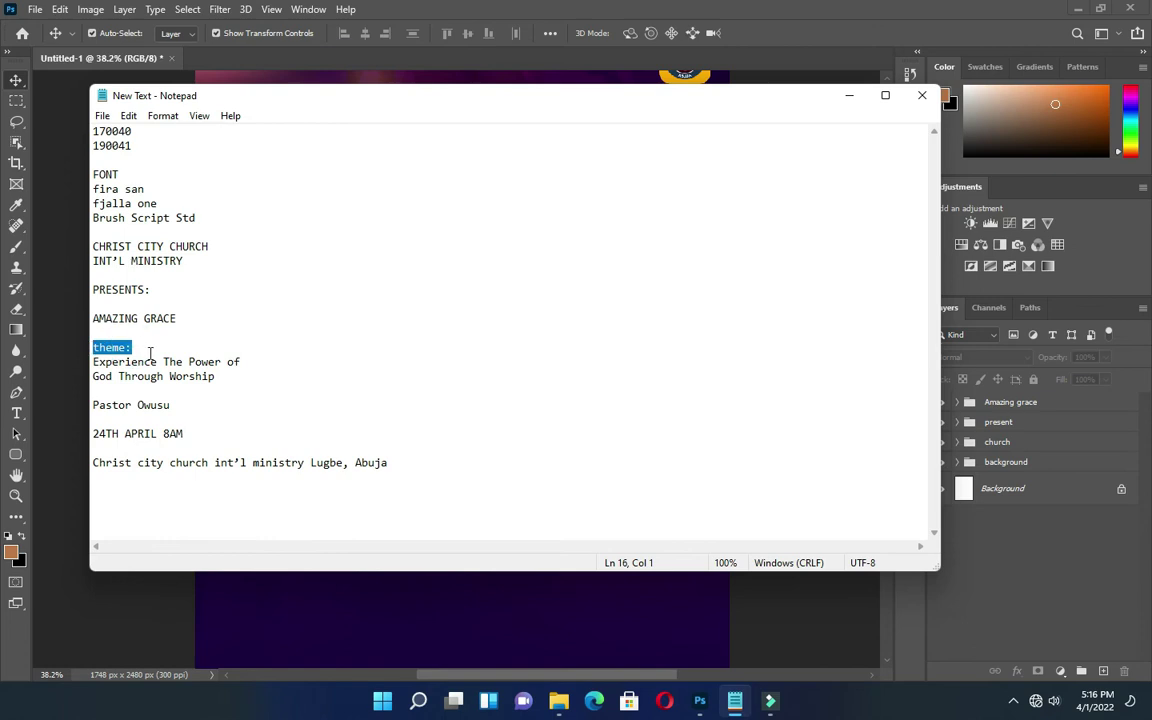
click(848, 96)
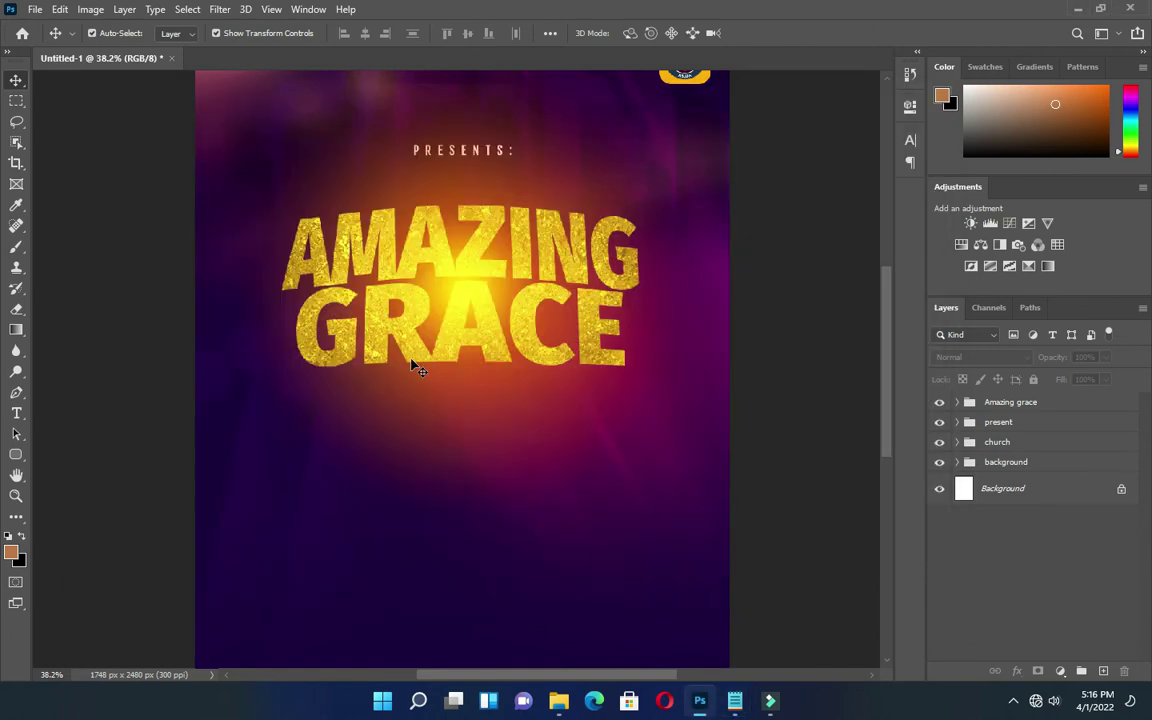
Add the text "theme:" as a new text layer below the AMAZING GRACE title.
key(t)
click(309, 452)
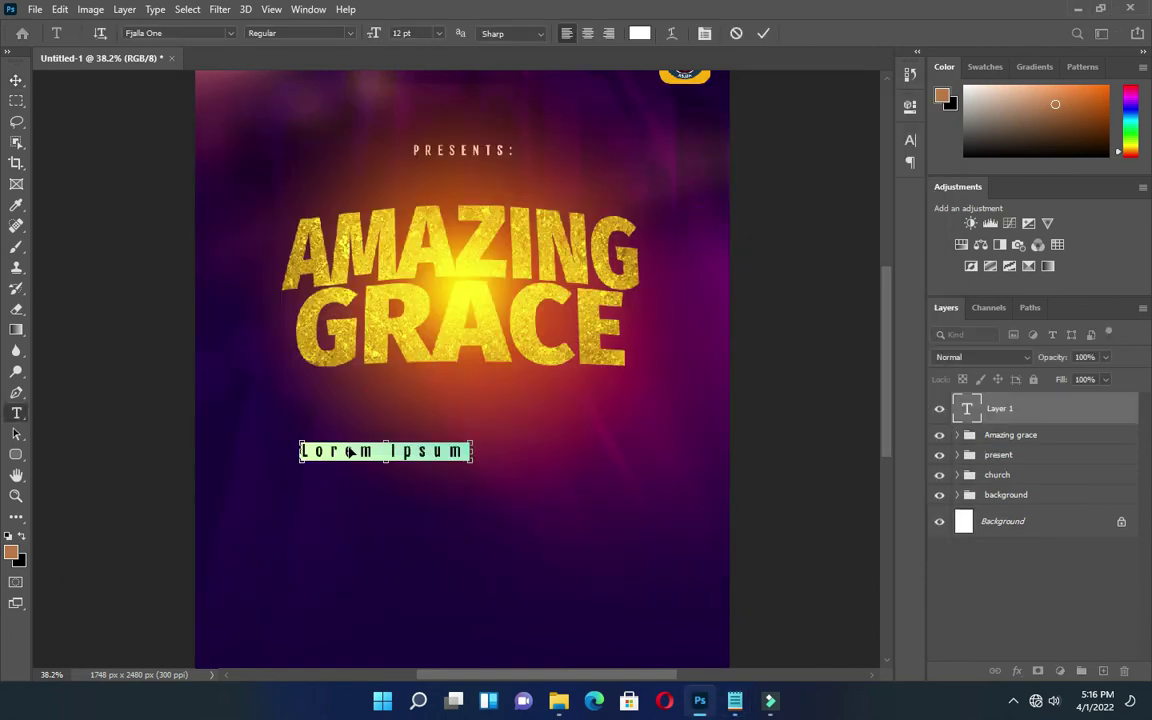
text(theme:)
click(763, 33)
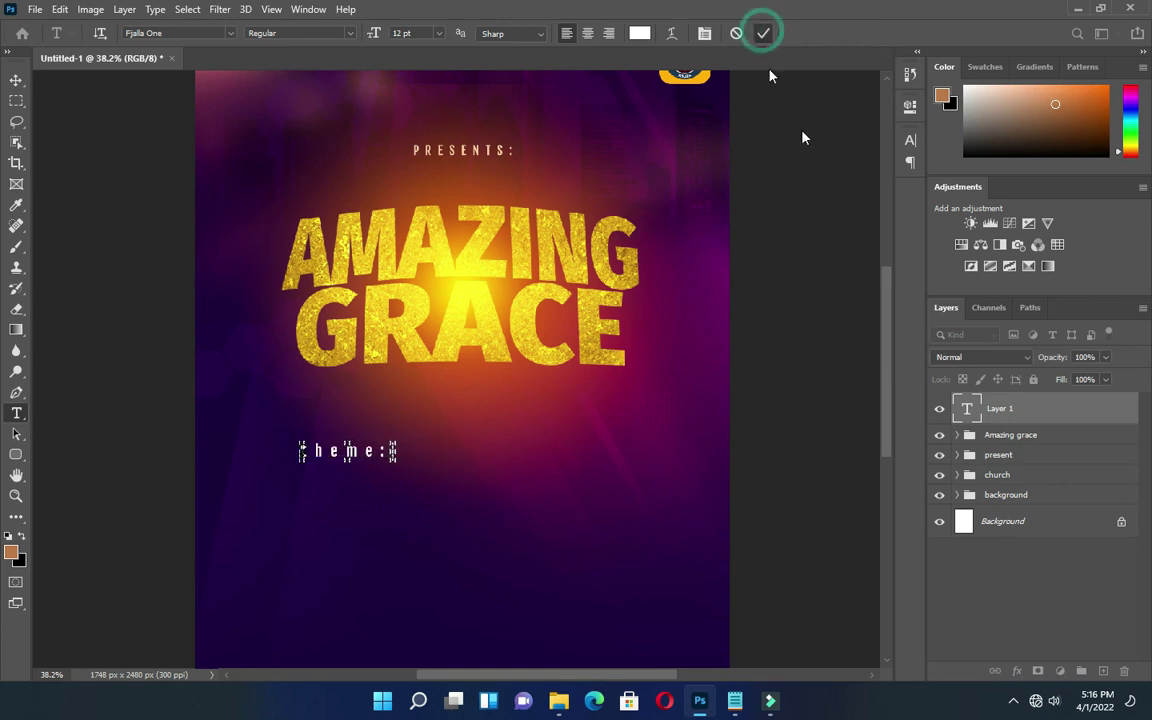
Set the "theme:" text's tracking to 0 and its font to Brush Script Std.
click(909, 143)
double_click(862, 200)
text(0)
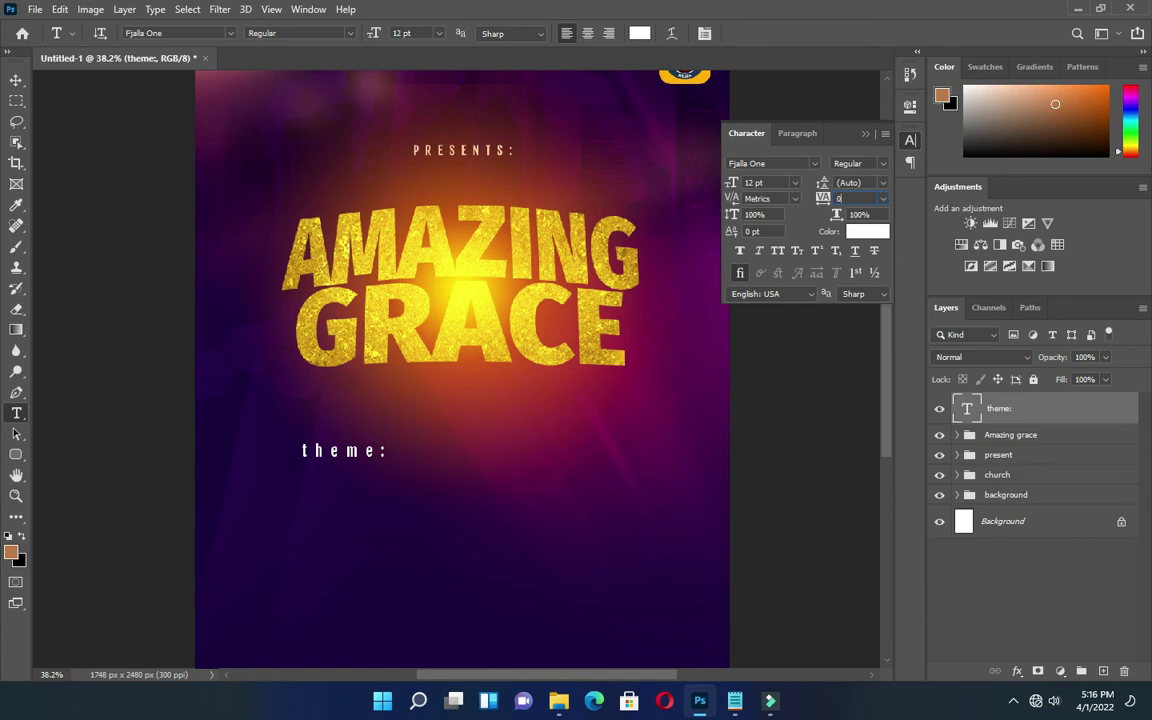
key(Return)
click(865, 134)
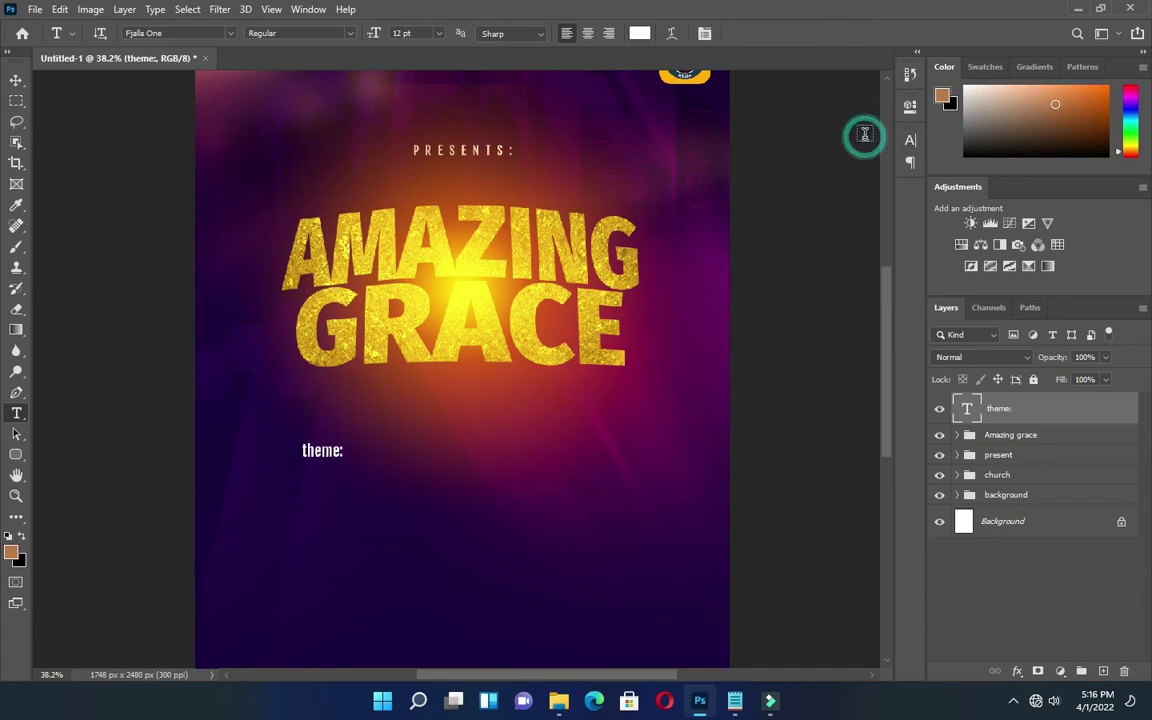
click(230, 33)
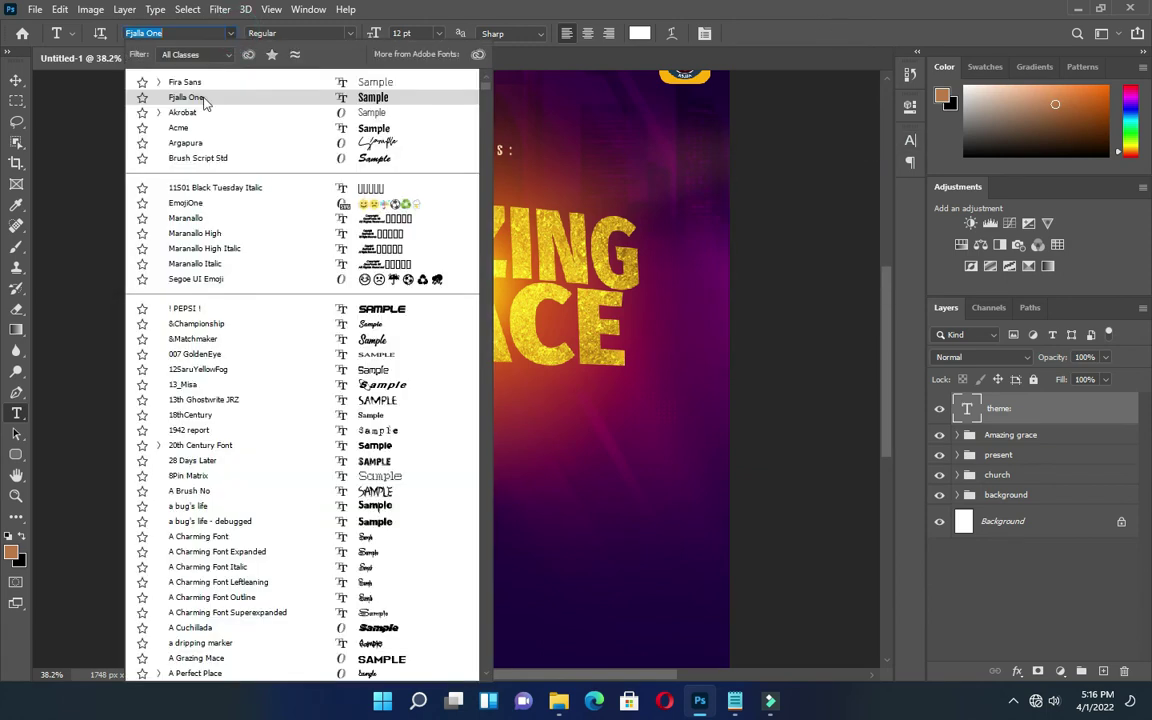
click(188, 158)
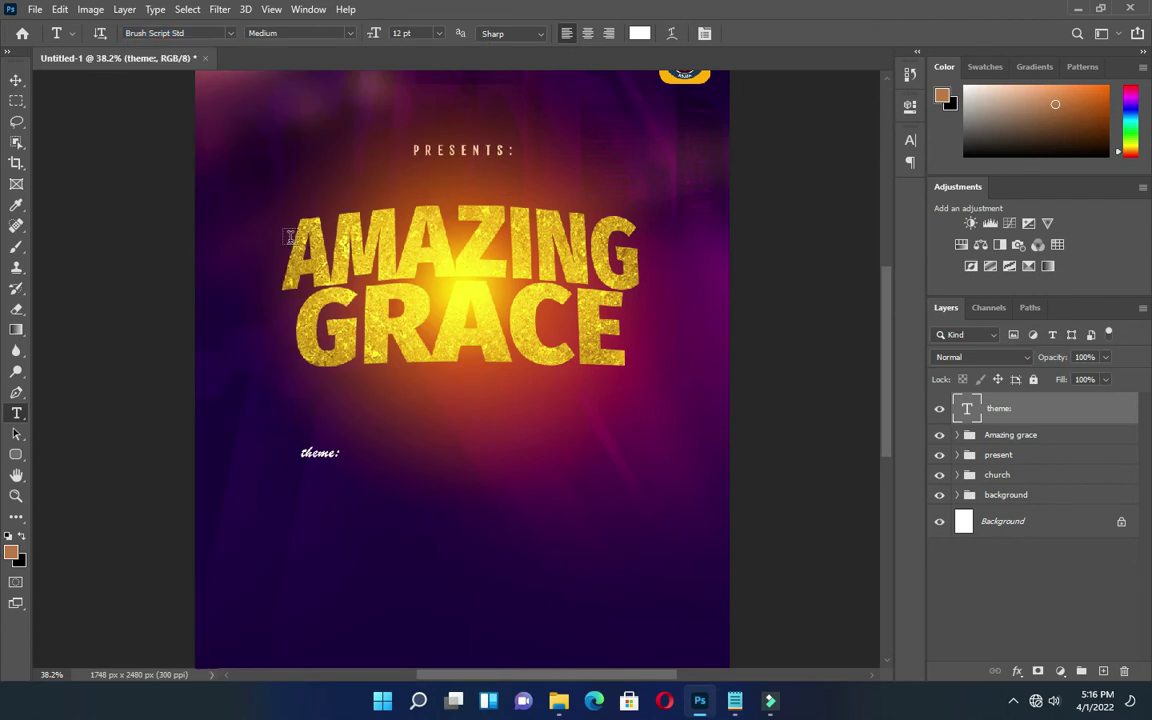
Rotate the "theme:" text to about -27° and move it up beneath the G of GRACE.
click(16, 80)
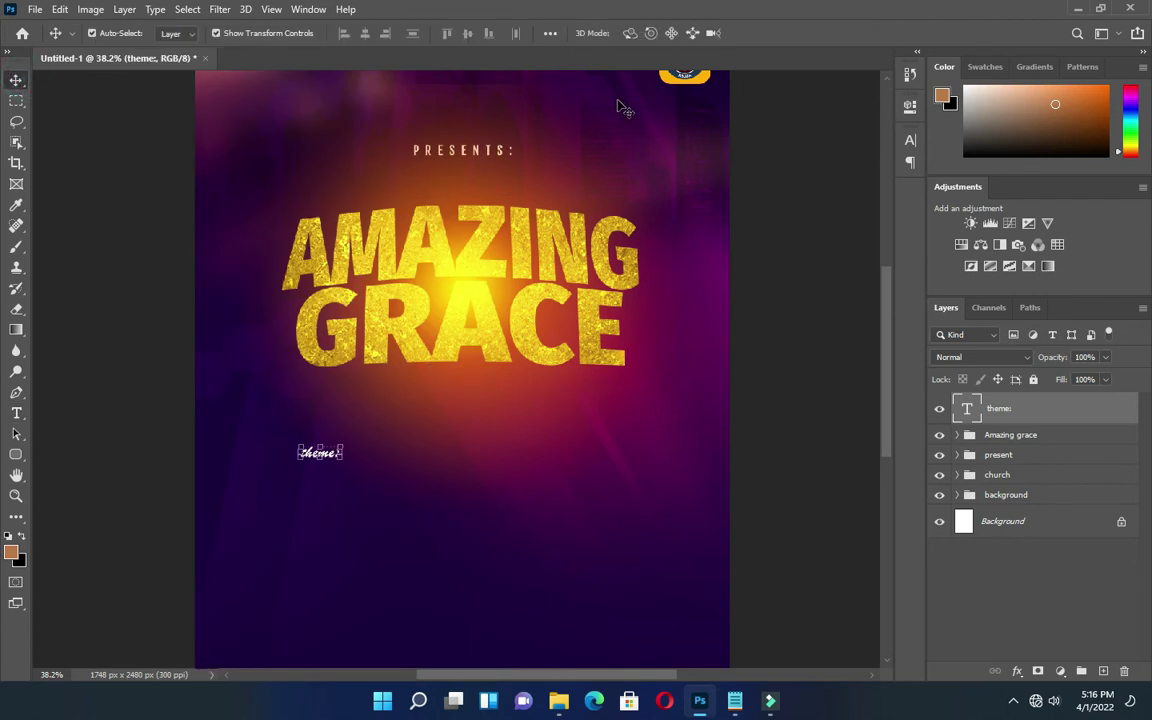
scroll(341, 455, up, 1)
scroll(341, 455, up, 2)
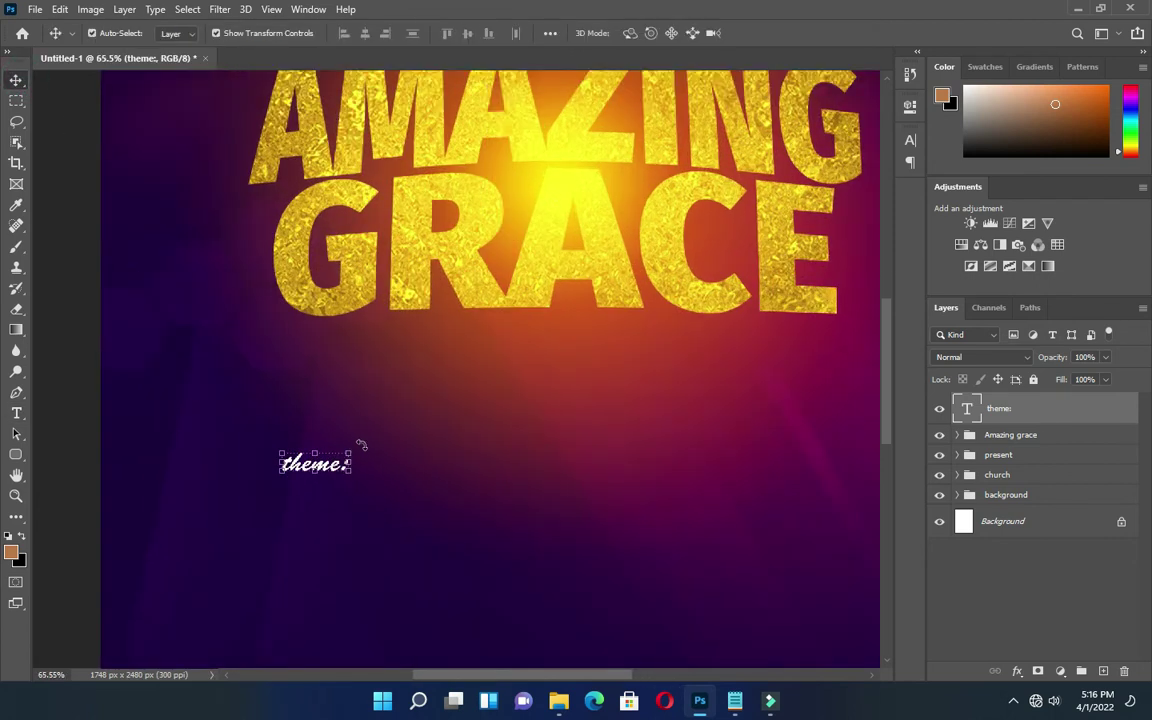
key(ctrl+t)
drag(360, 446, 346, 414)
drag(298, 381, 307, 378)
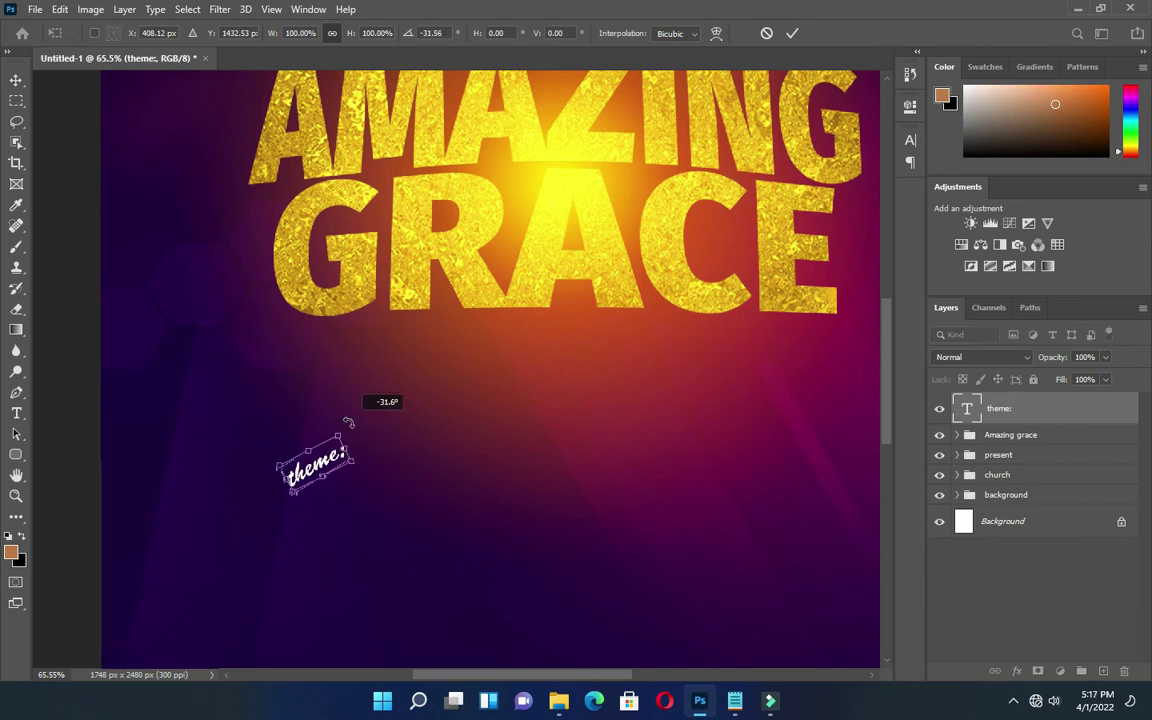
drag(284, 450, 280, 418)
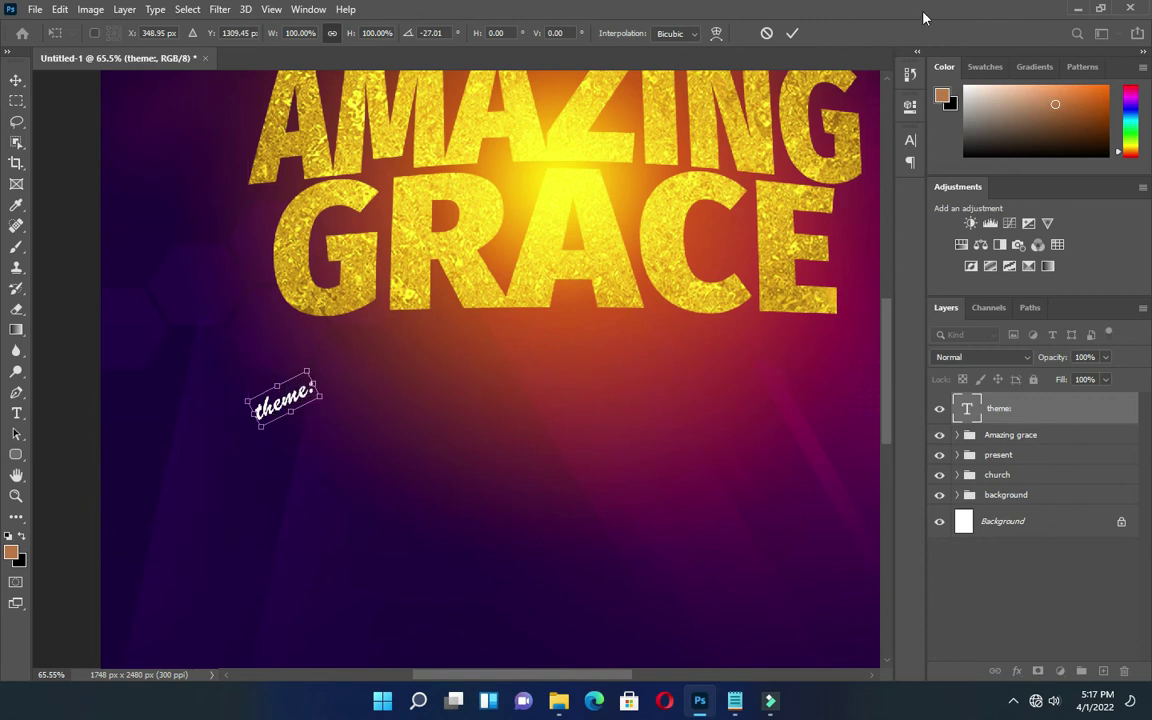
click(792, 33)
Recolour the "theme:" text golden orange, starting from a yellow sampled from the AMAZING GRACE title.
scroll(565, 245, down, 2)
scroll(565, 245, down, 1)
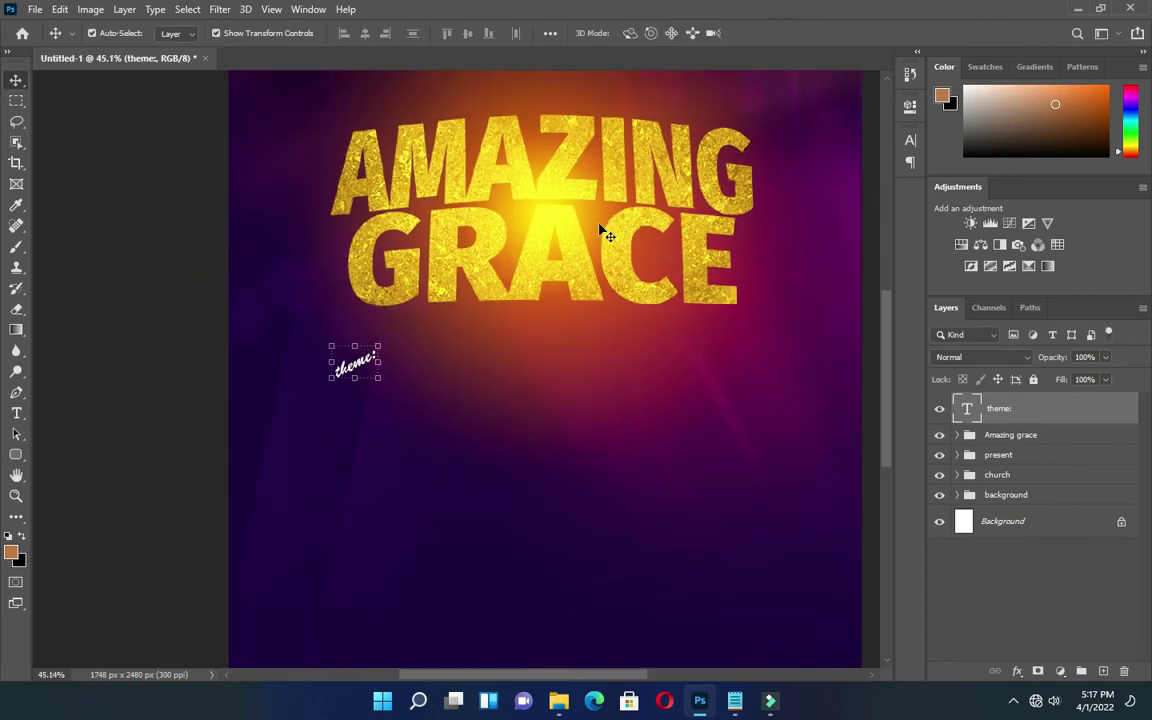
key(t)
click(639, 33)
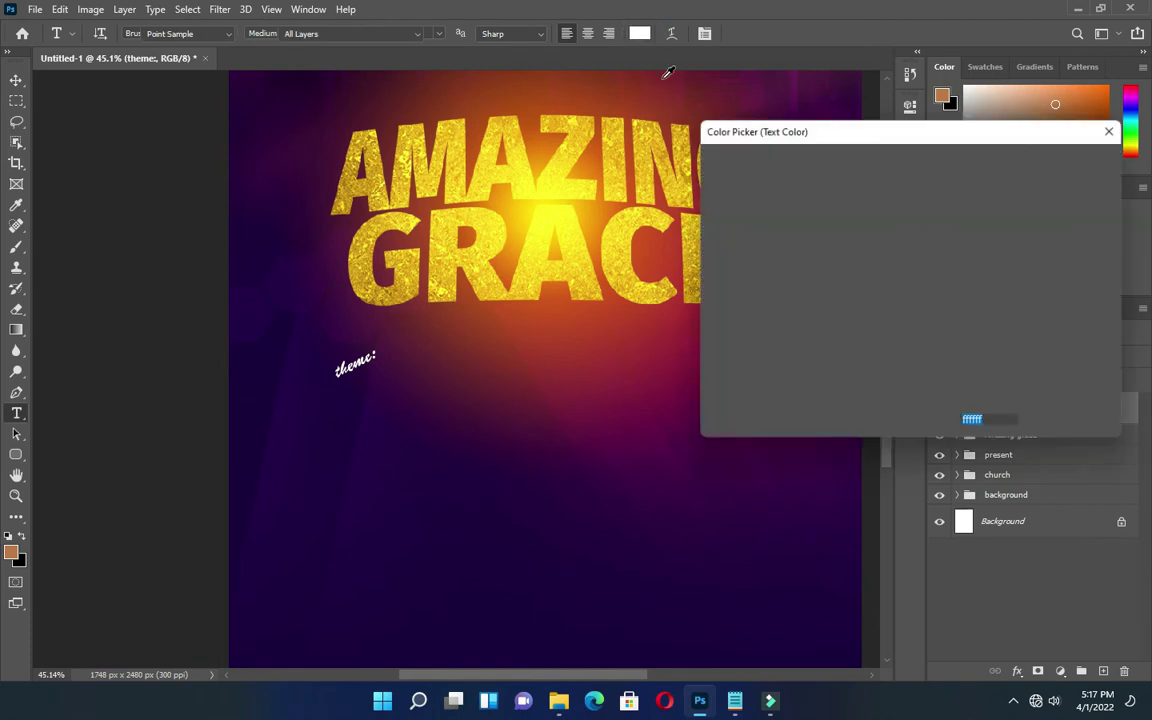
click(534, 277)
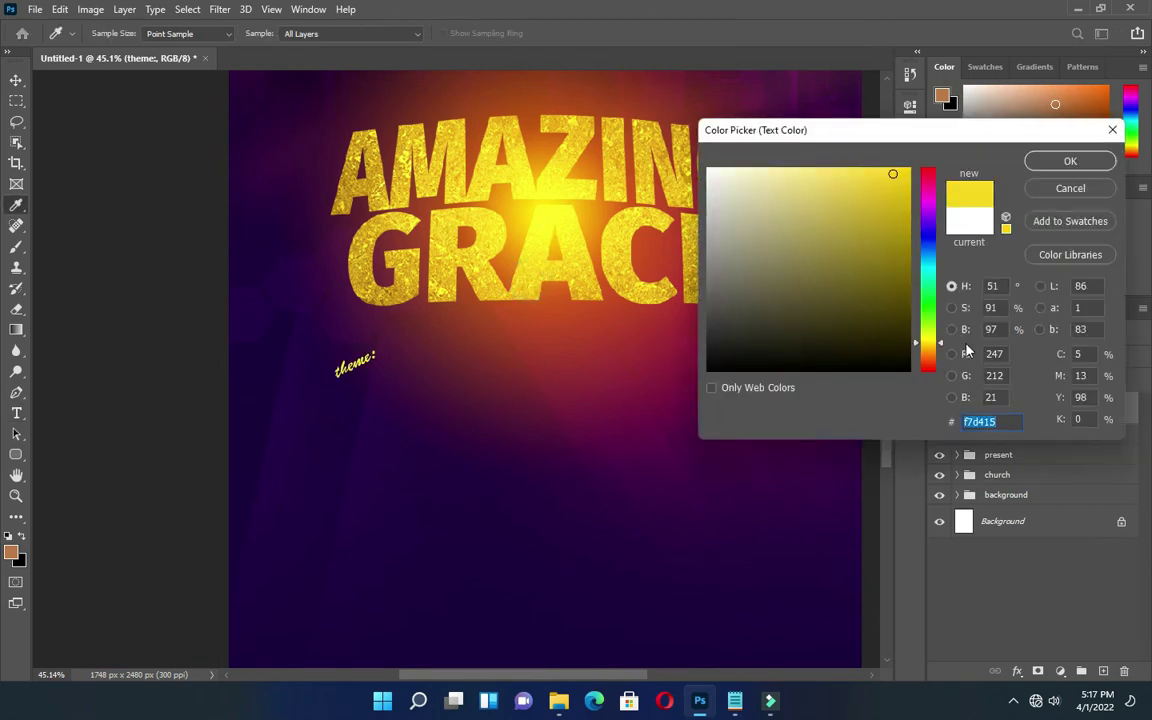
click(927, 348)
drag(886, 176, 942, 172)
click(1070, 162)
scroll(479, 177, down, 3)
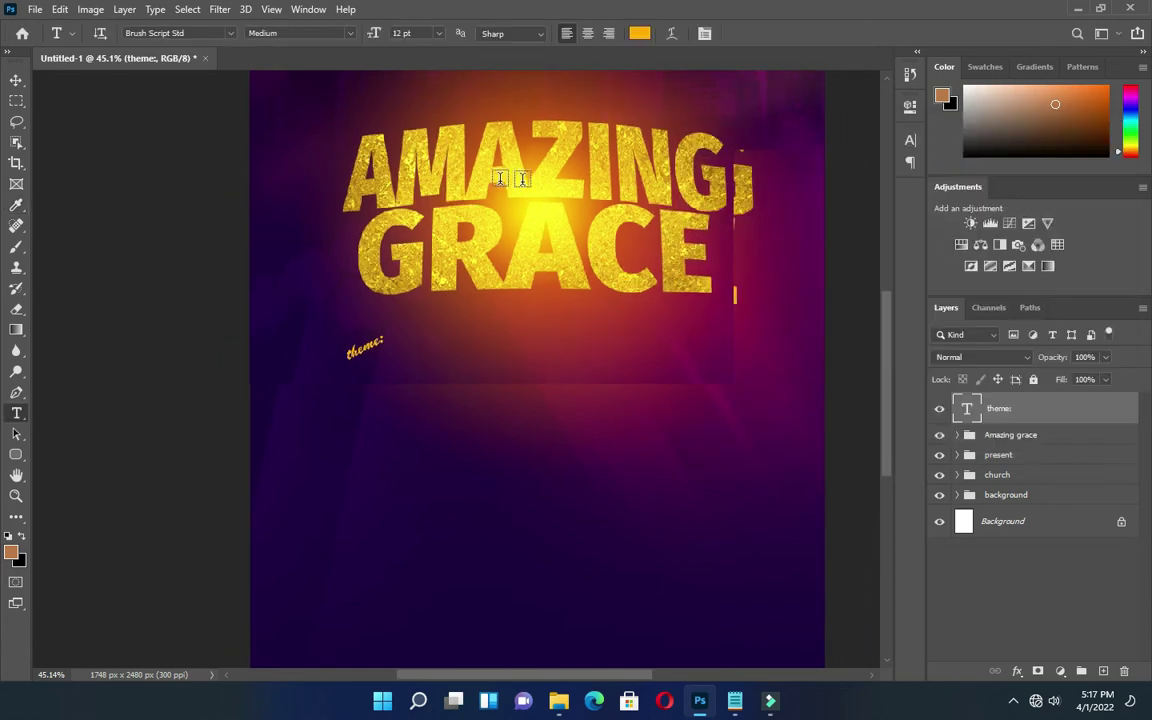
Move the "theme:" text slightly down and line it up with the left edge of the AMAZING GRACE title.
click(17, 80)
click(824, 292)
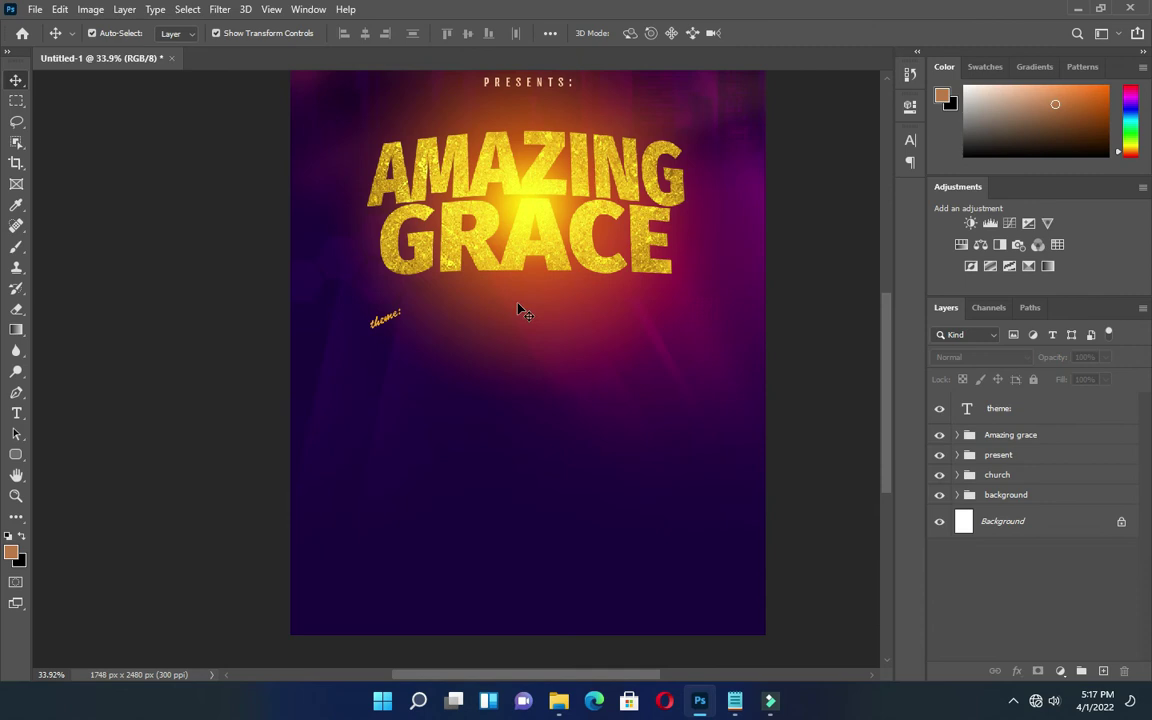
click(383, 328)
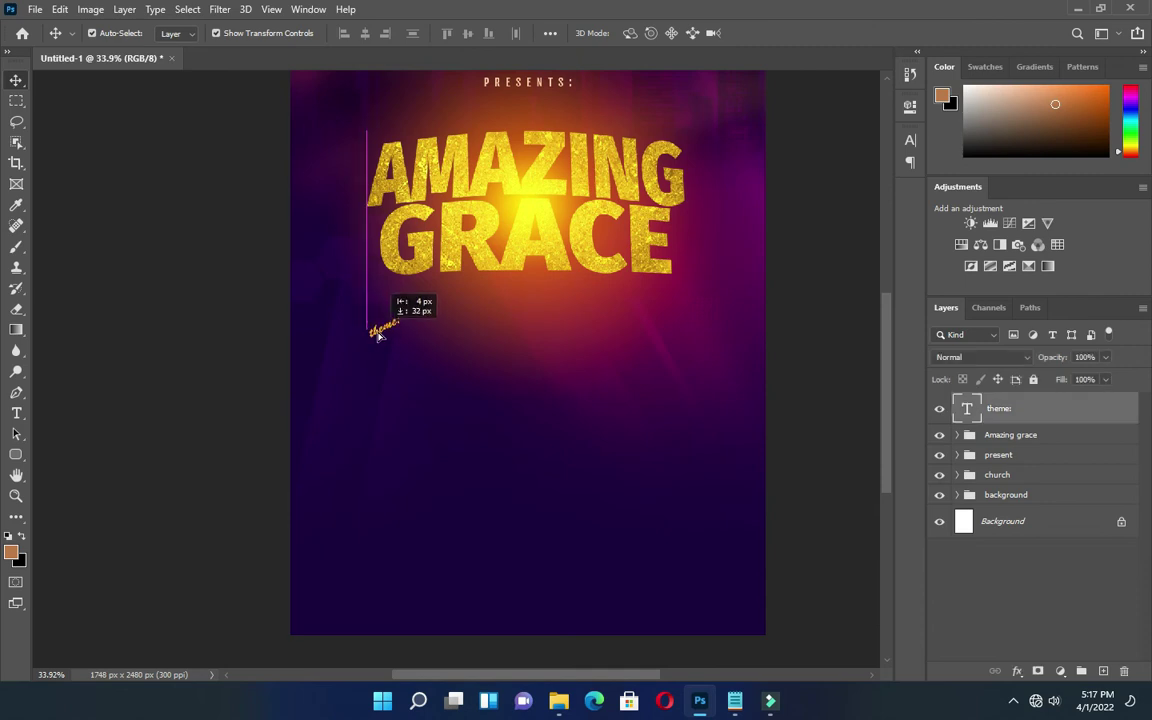
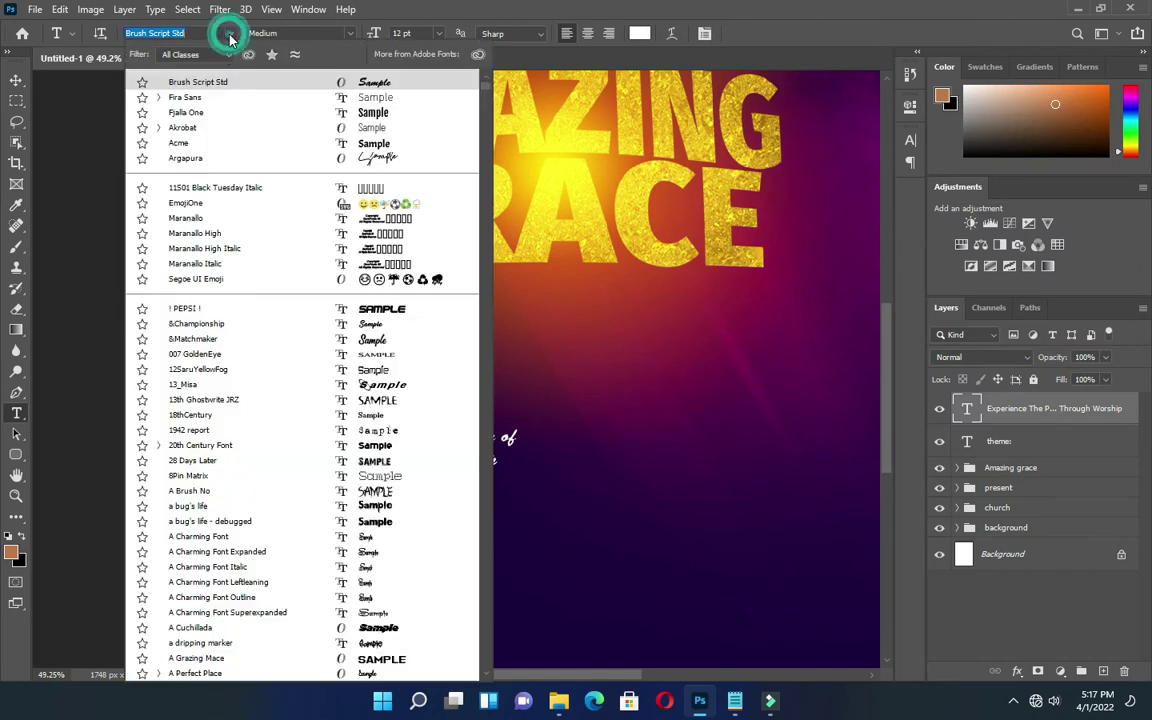
Set the "Experience The Power of God Through Worship" text in Fira Sans Bold with centred alignment.
click(176, 98)
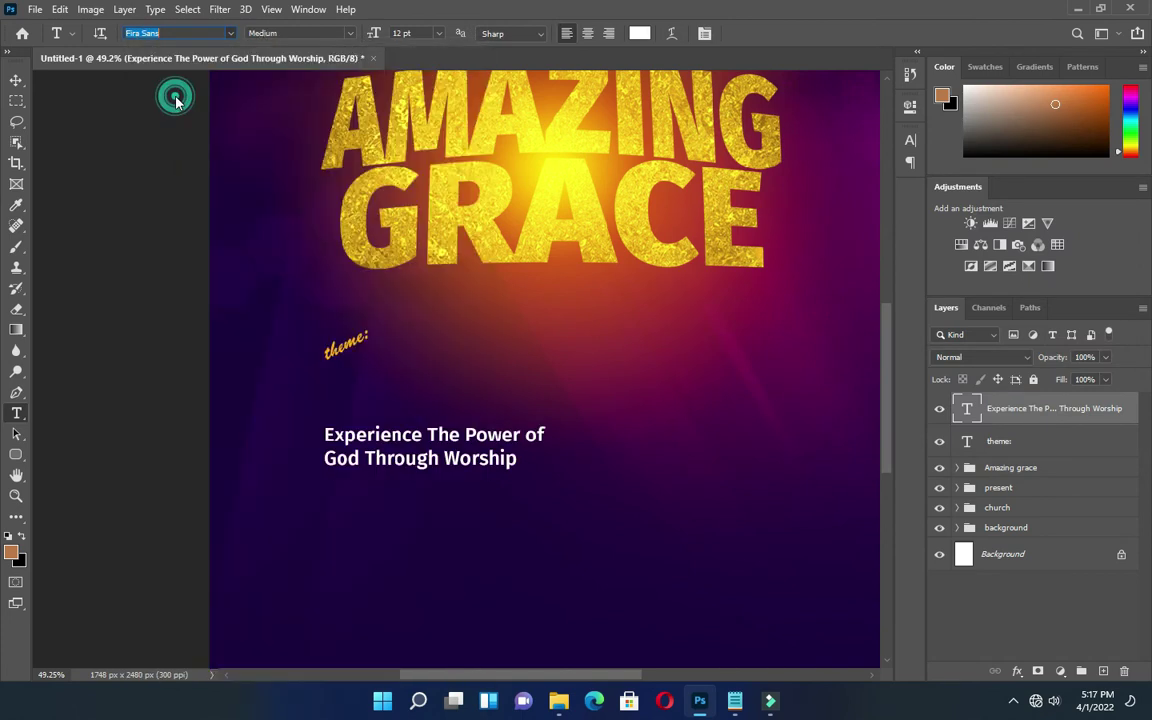
click(350, 34)
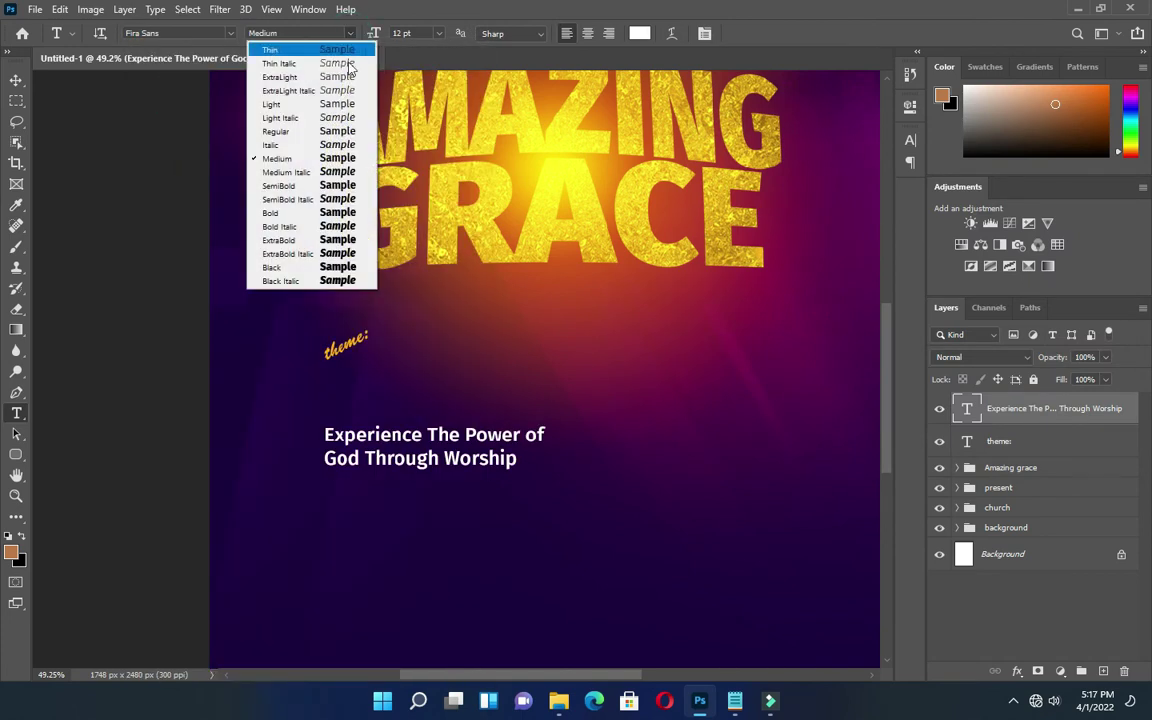
click(301, 211)
click(590, 34)
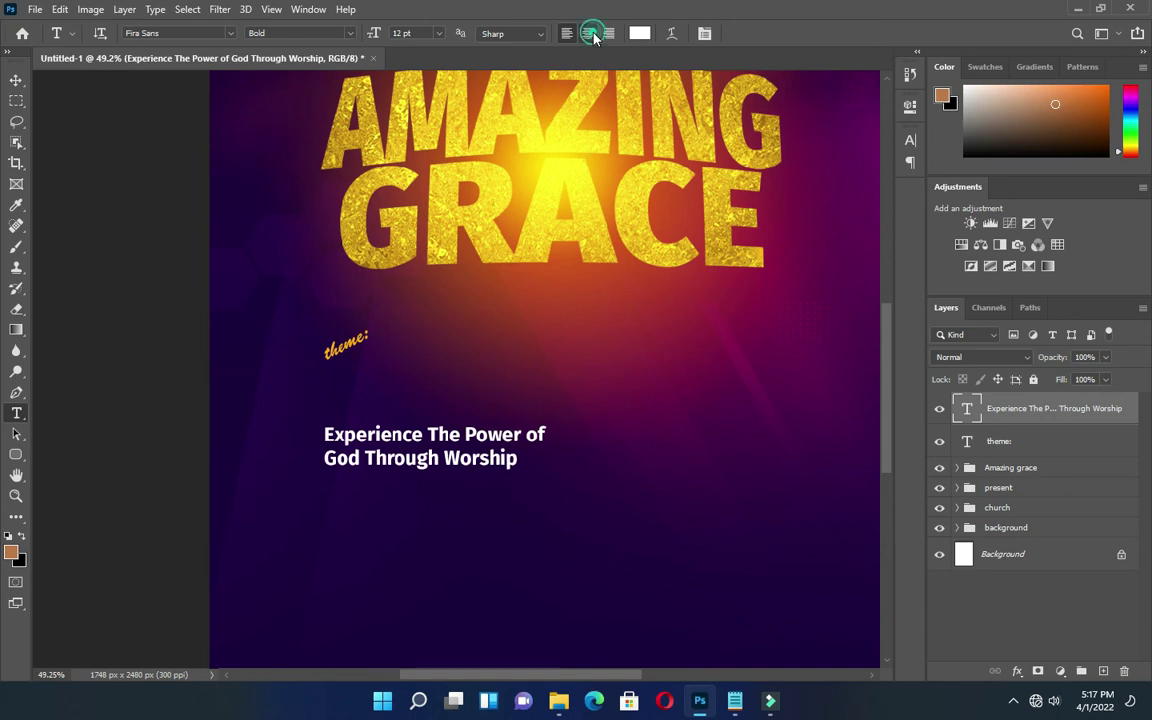
Scale the "Experience The Power of God Through Worship" text to about 164%, place it beneath GRACE, and centre it horizontally on the canvas.
click(15, 81)
drag(375, 442, 596, 340)
drag(530, 367, 521, 397)
drag(553, 342, 564, 346)
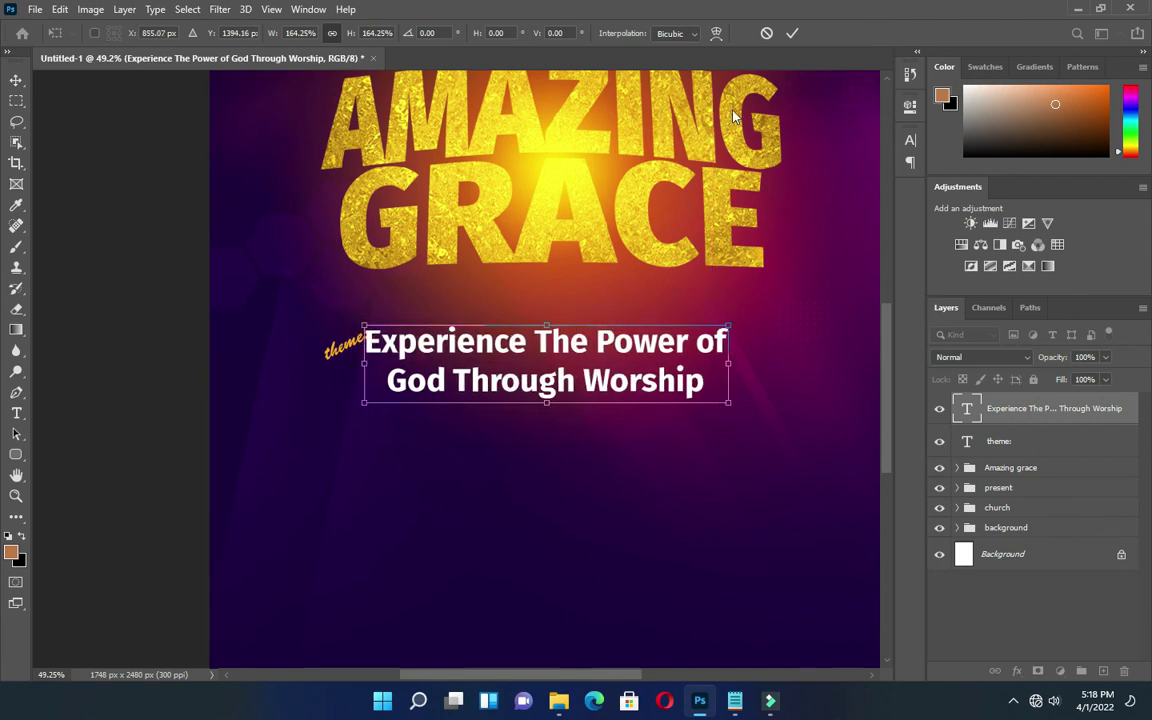
click(792, 33)
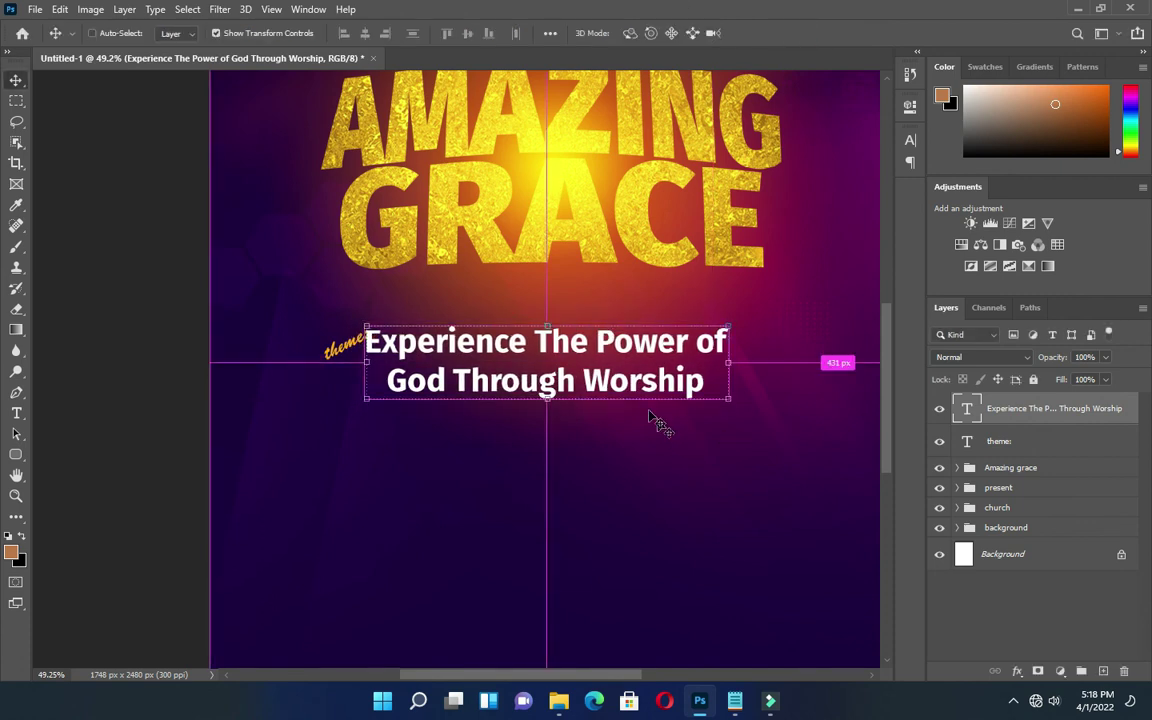
click(365, 33)
key(ctrl)
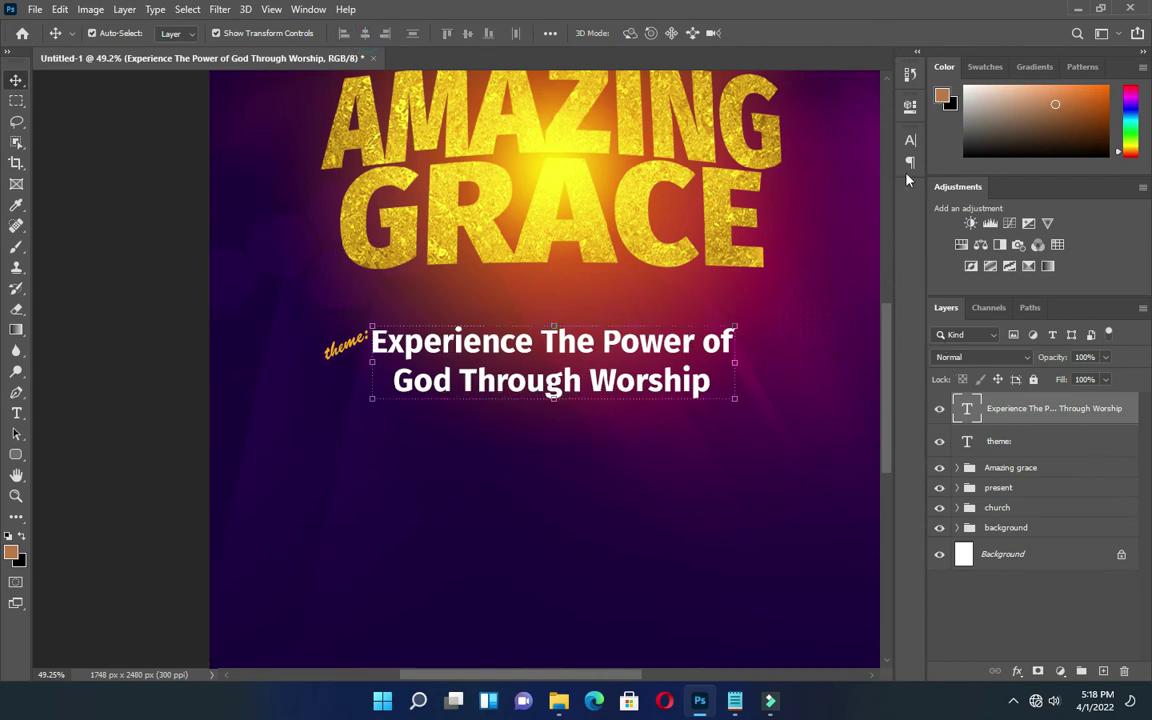
Tighten the leading of the "Experience The Power of God Through Worship" text to about 19 pt.
click(907, 140)
drag(827, 182, 823, 183)
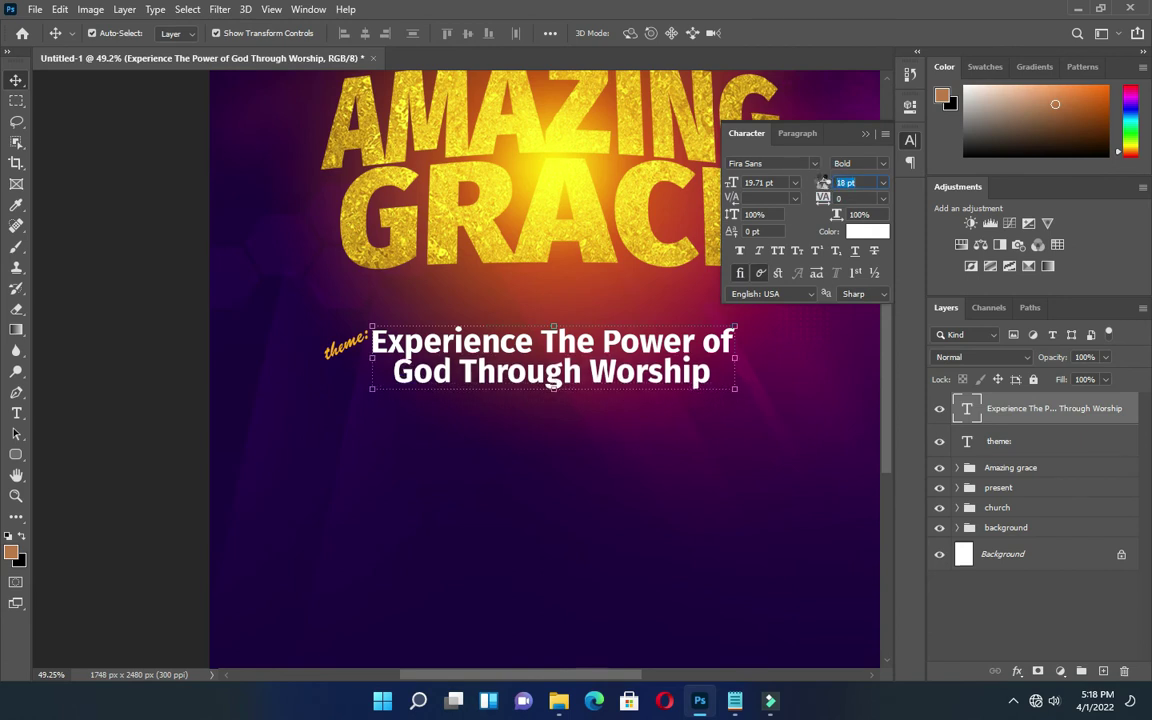
key(Up)
click(865, 136)
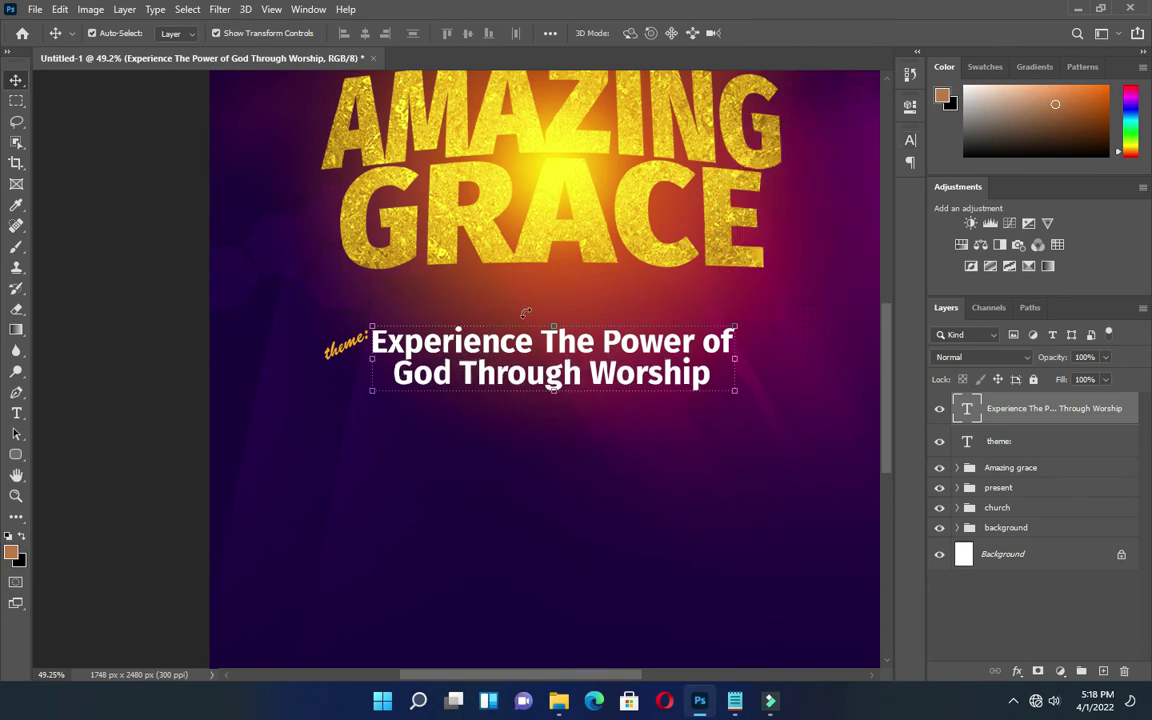
Move the "theme:" text just above the start of the word Experience.
drag(350, 350, 364, 331)
click(170, 347)
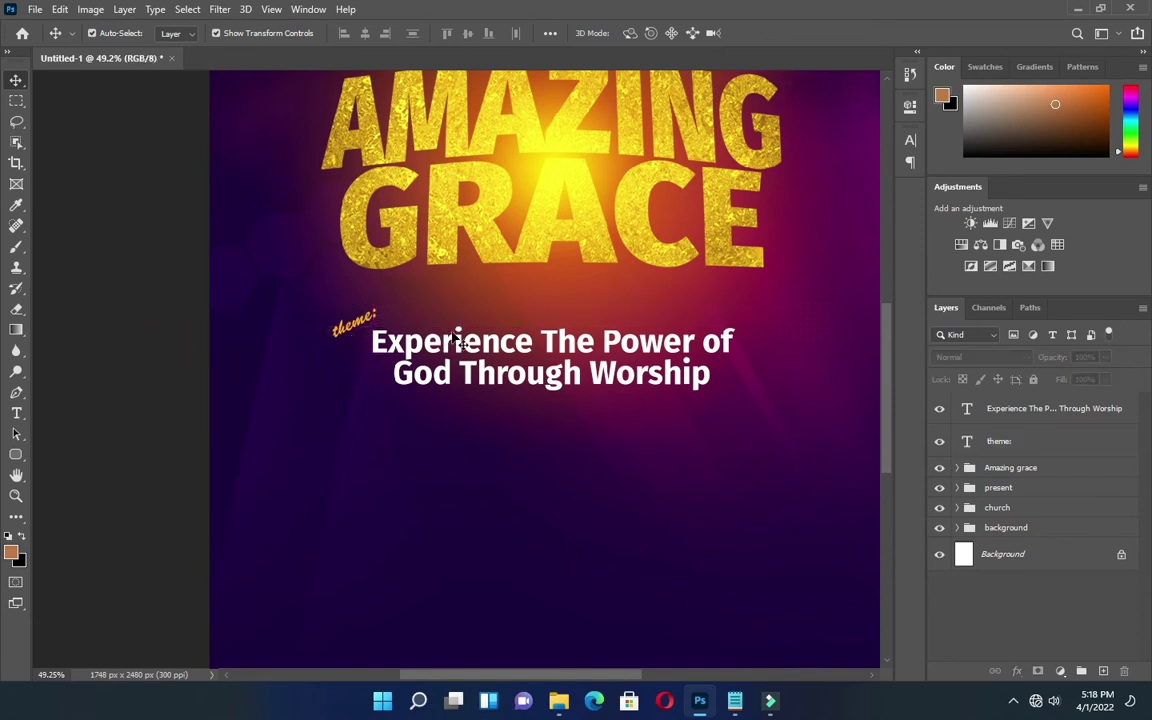
click(357, 333)
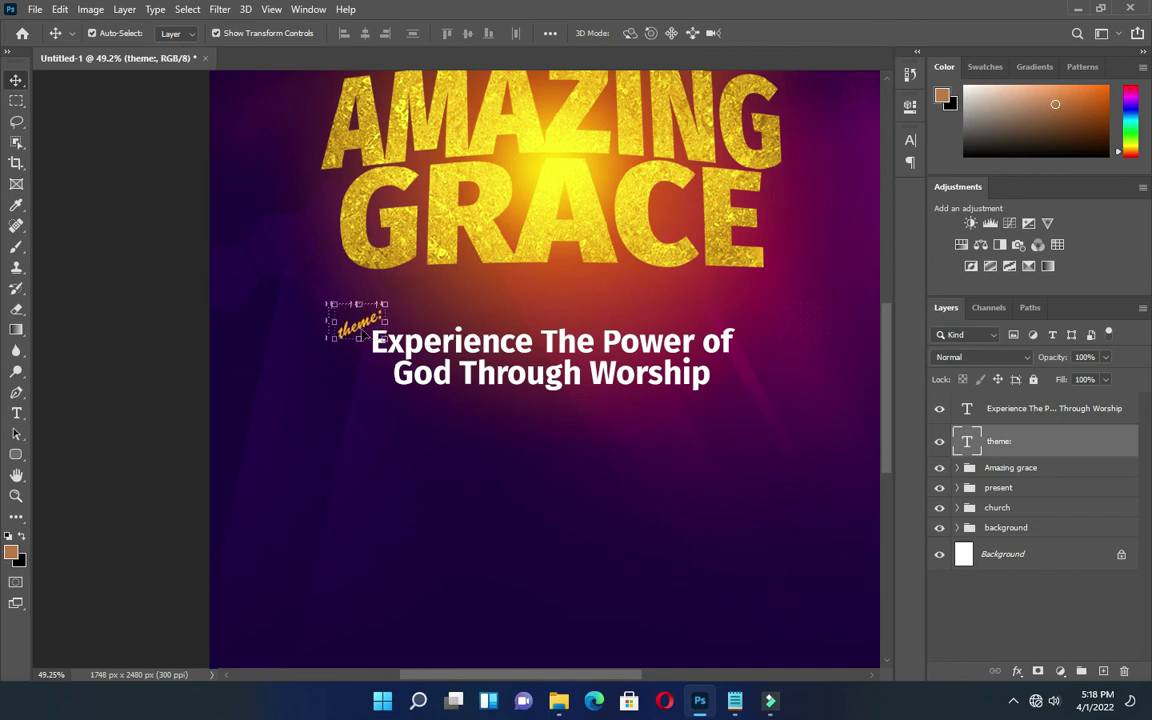
click(157, 365)
Group the "theme:" and "Experience The Power of God Through Worship" text layers together.
key(ctrl+0)
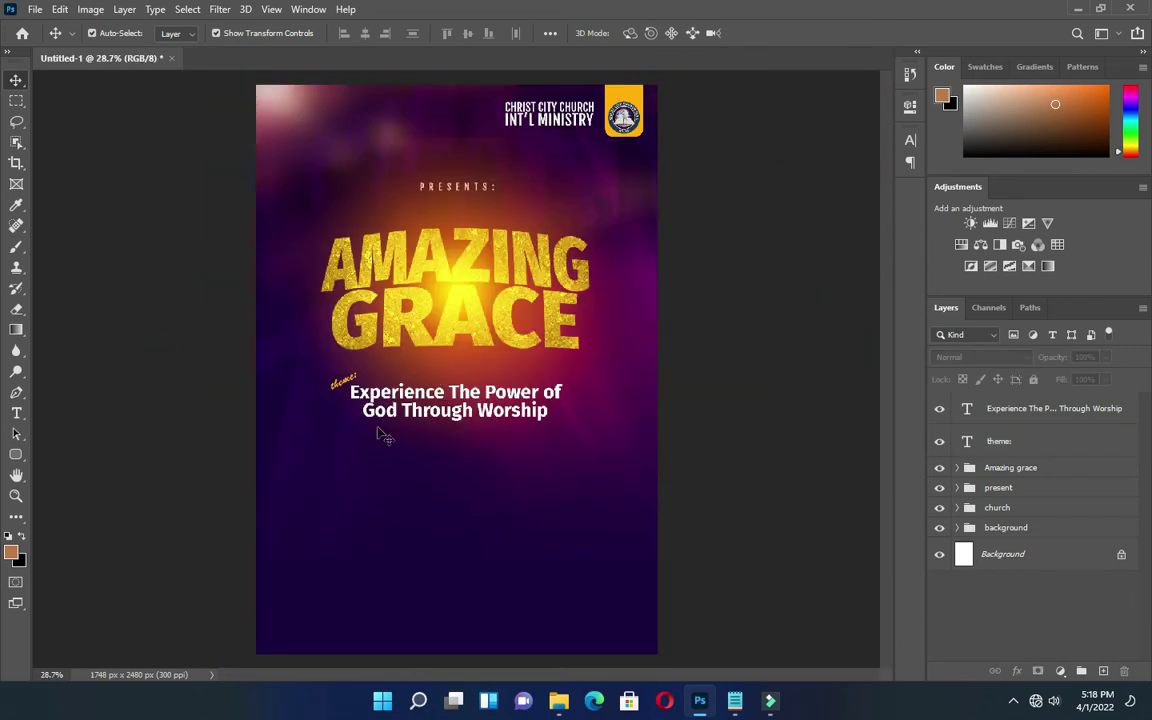
scroll(383, 433, up, 1)
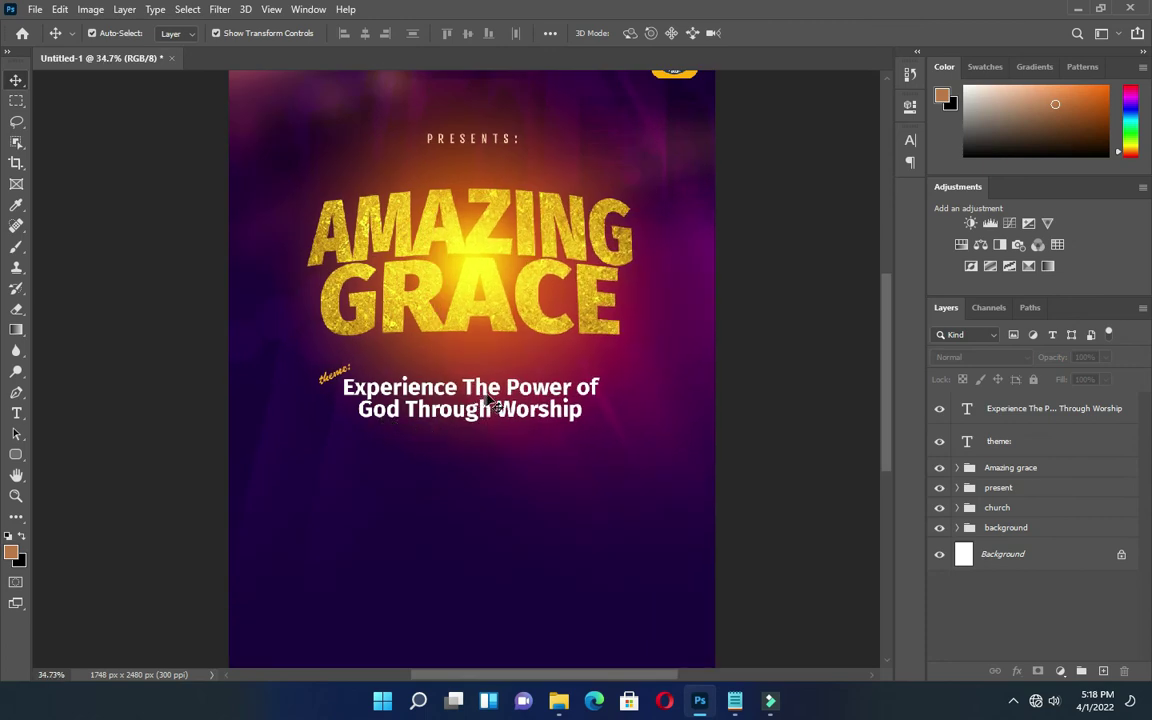
scroll(490, 405, down, 1)
scroll(463, 450, up, 1)
scroll(455, 429, down, 1)
scroll(470, 430, up, 1)
click(1005, 441)
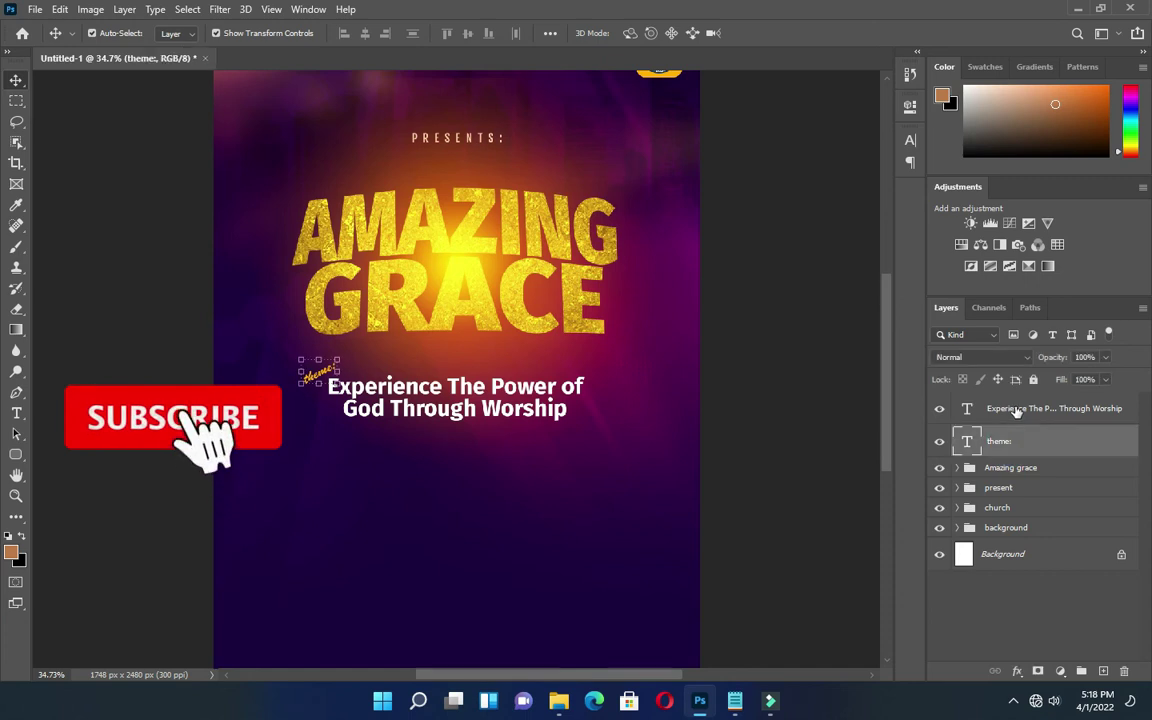
shift+click(1016, 407)
key(ctrl+g)
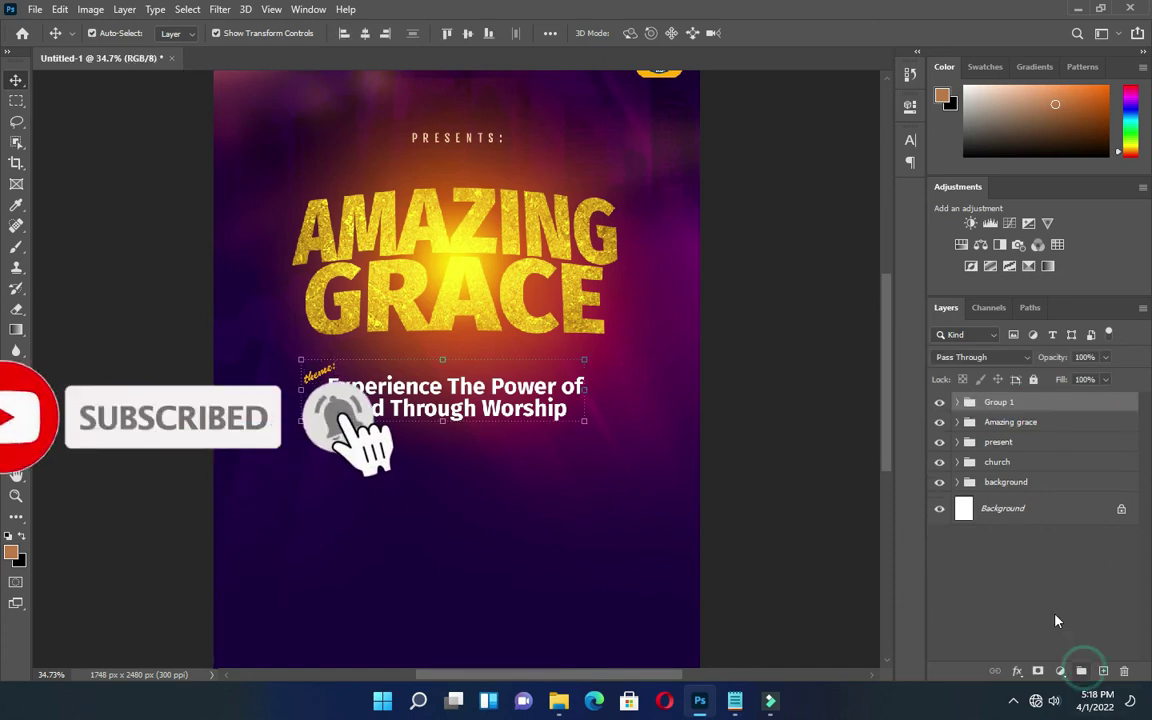
Name the new text group Theme", nudge it upward beneath GRACE and scale it to about 110%.
click(1001, 404)
double_click(1001, 404)
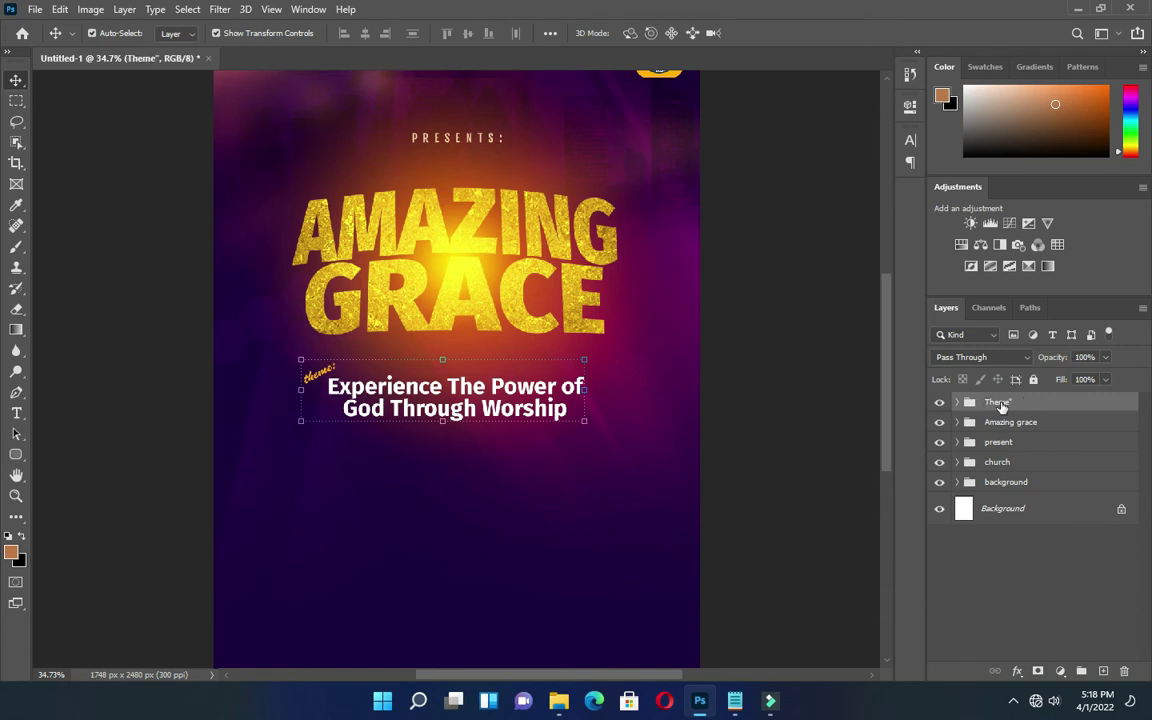
key(shift+Up)
key(shift+Up)
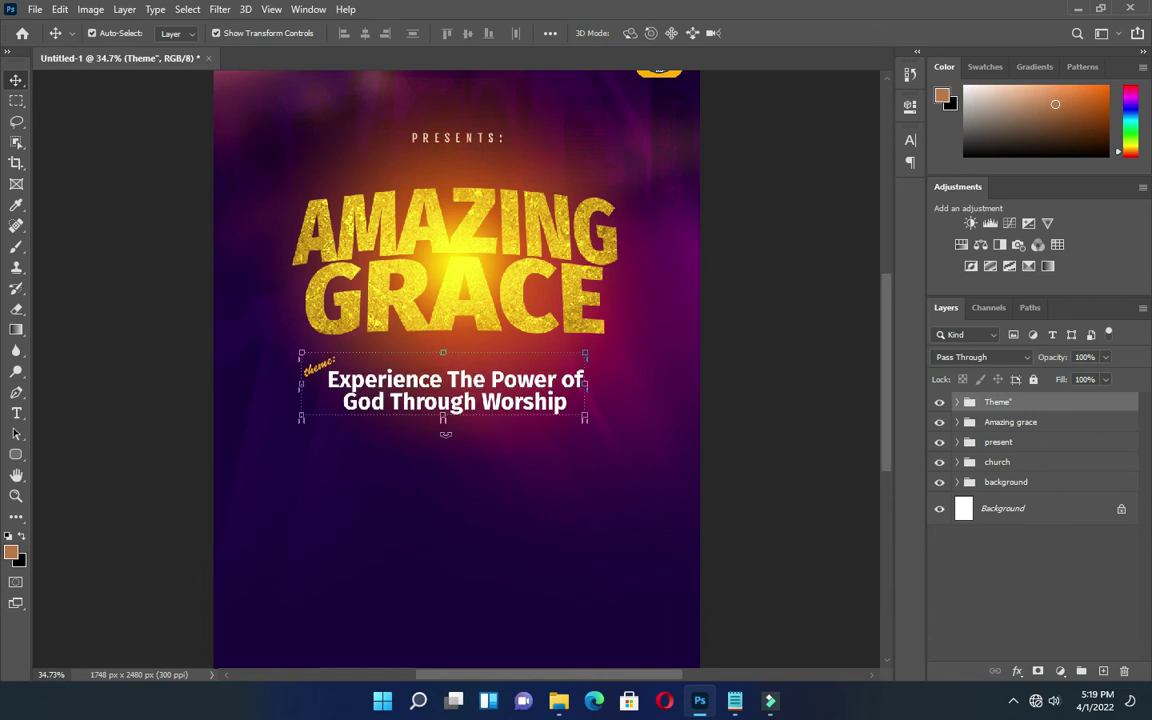
drag(443, 418, 444, 421)
click(791, 33)
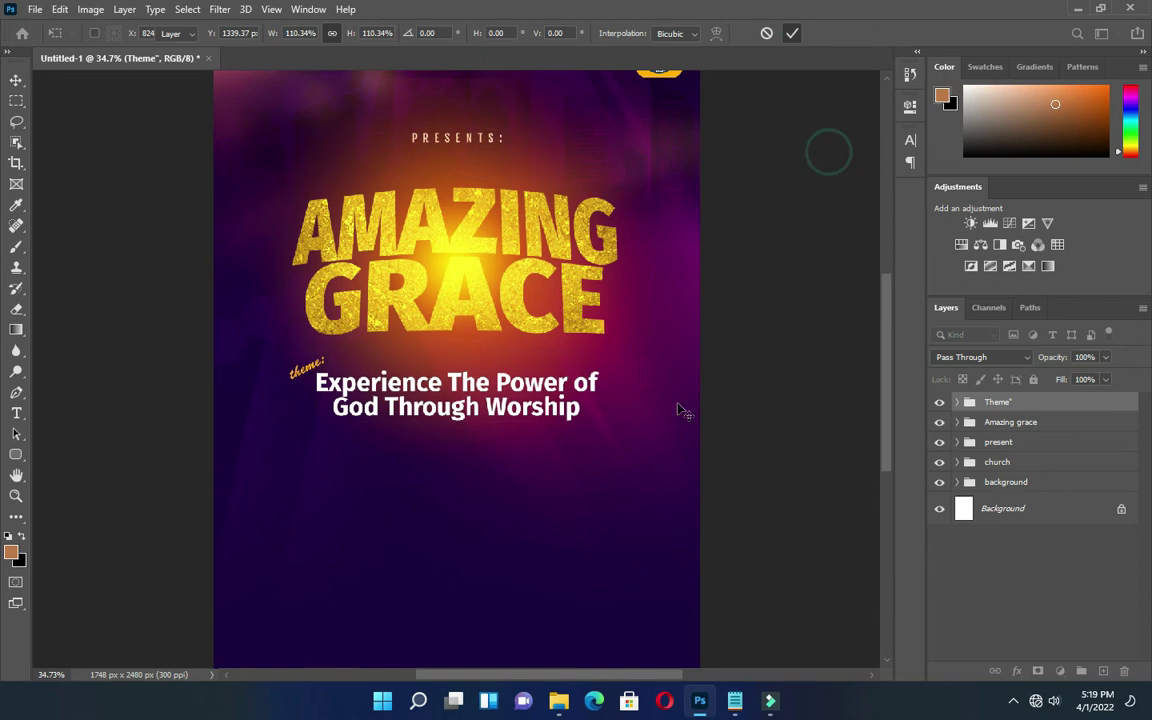
Place the pastor's photo from the AMAZING GRACE folder beneath the theme text, sized to reach the flyer's lower edge.
scroll(460, 457, up, 2)
scroll(442, 496, down, 3)
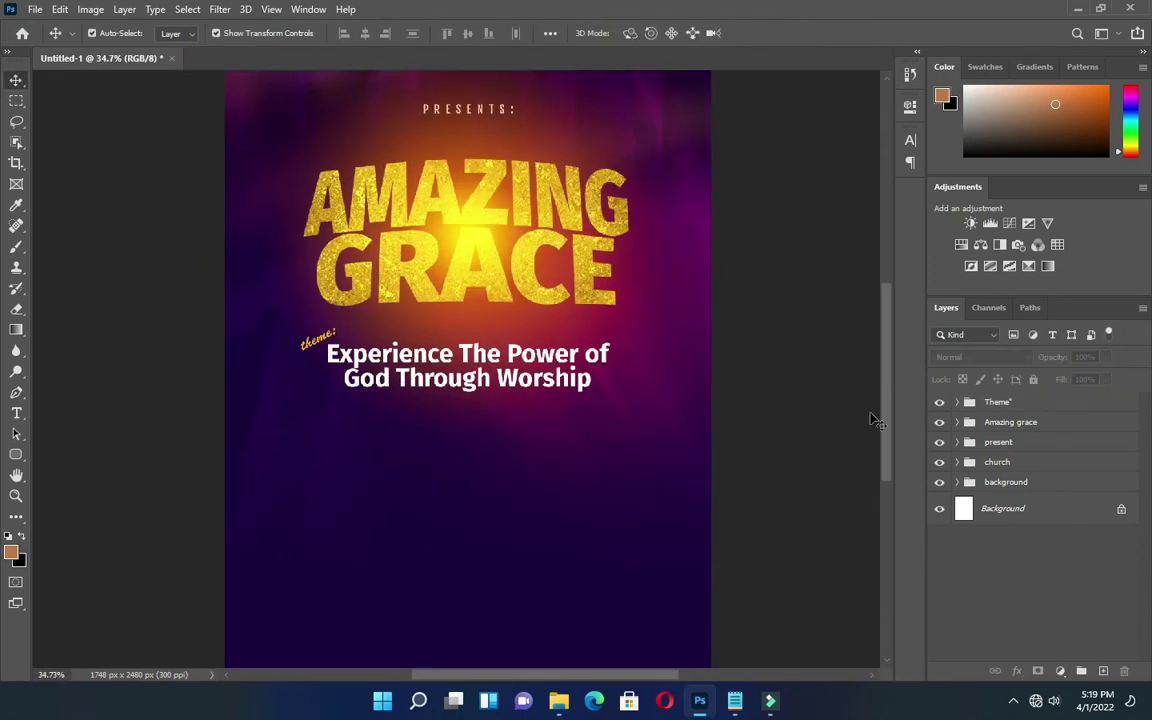
drag(884, 440, 884, 560)
scroll(490, 430, up, 1)
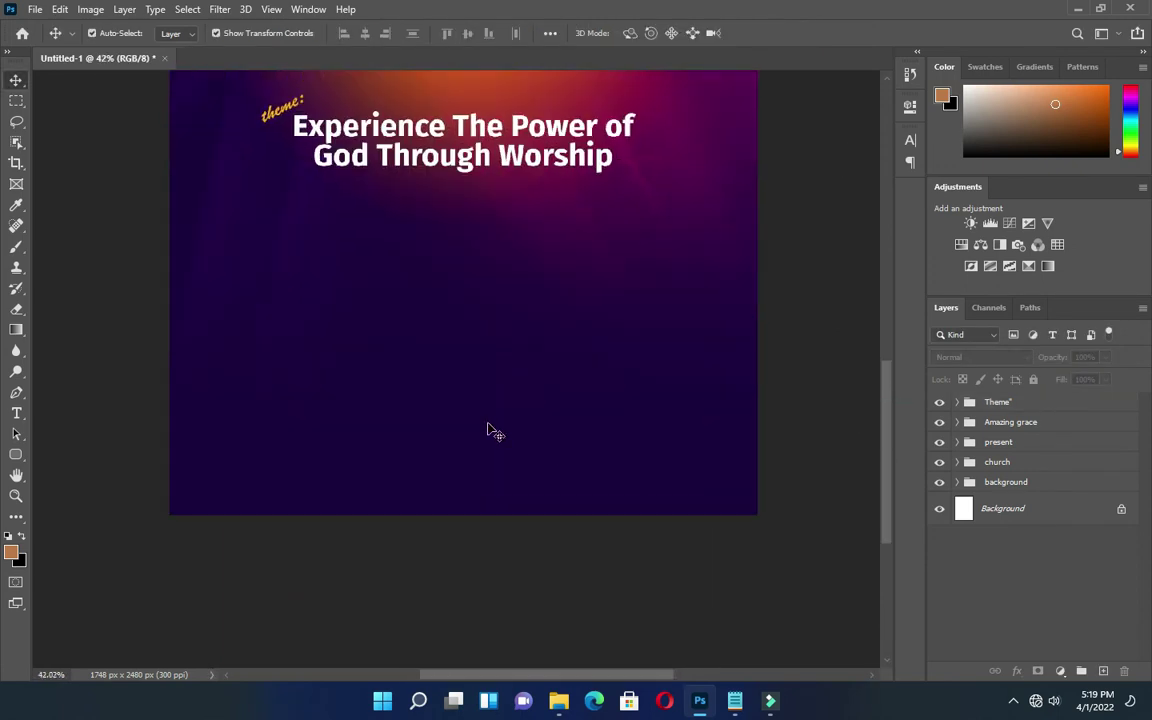
click(561, 698)
click(445, 388)
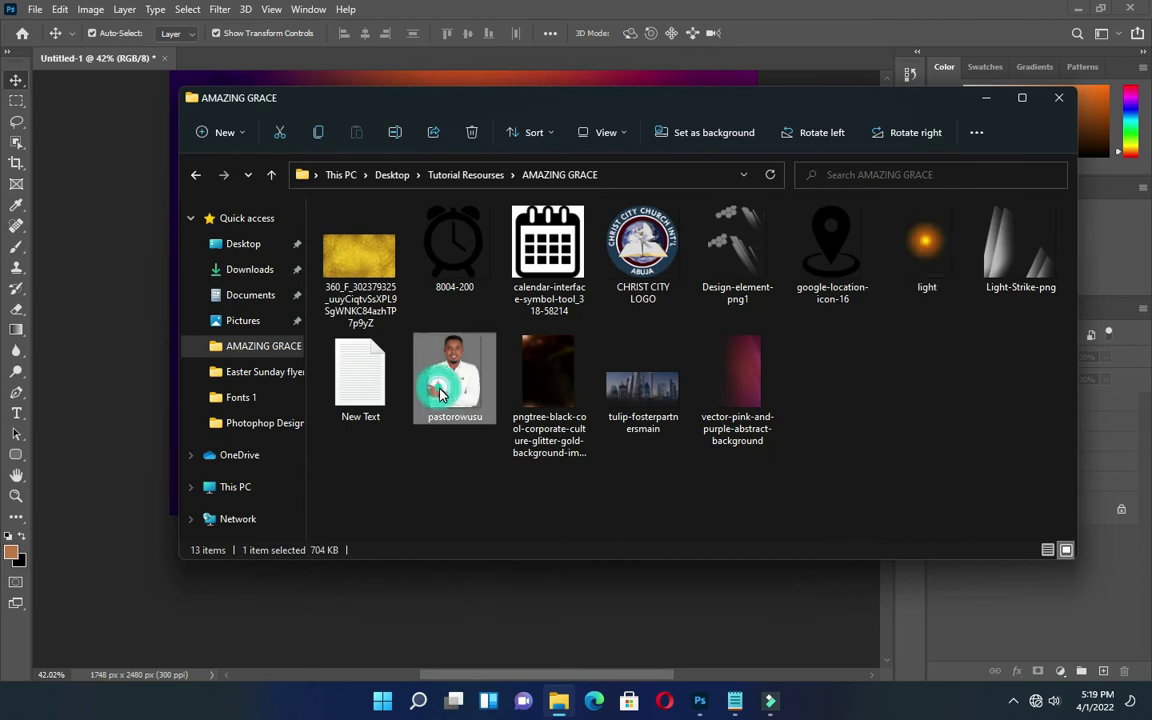
drag(440, 395, 506, 357)
drag(761, 291, 535, 399)
drag(465, 228, 465, 179)
click(768, 35)
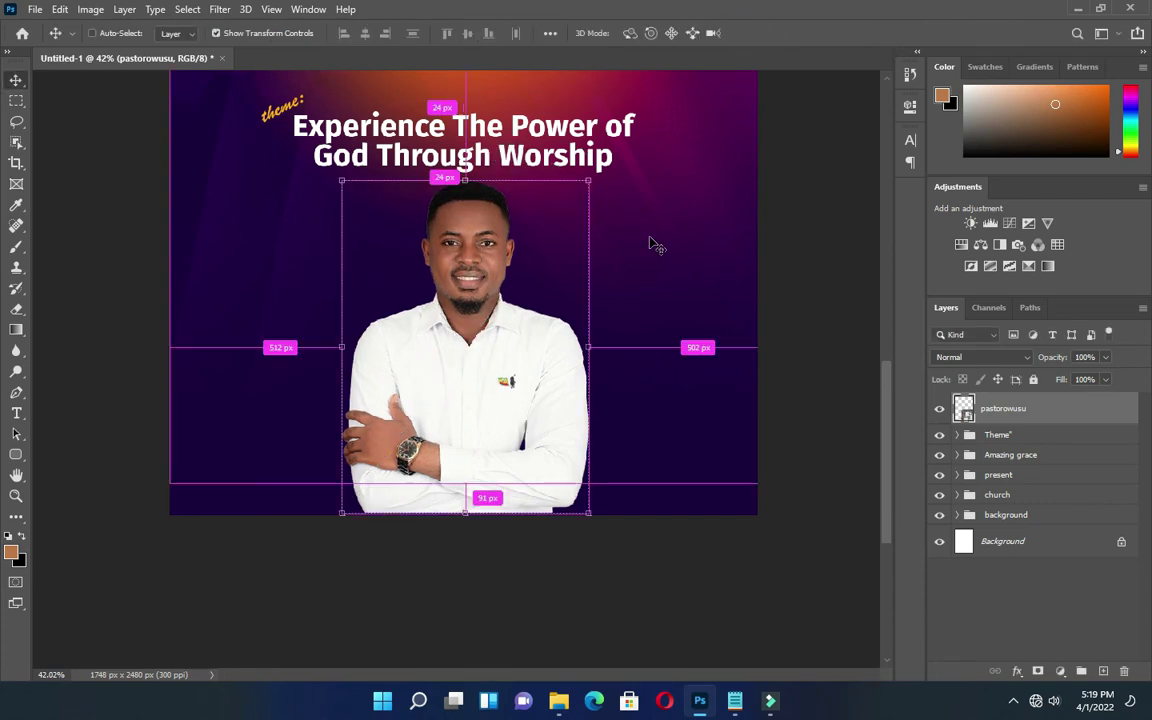
Centre the pastor's photo horizontally on the canvas.
scroll(652, 243, down, 2)
click(754, 400)
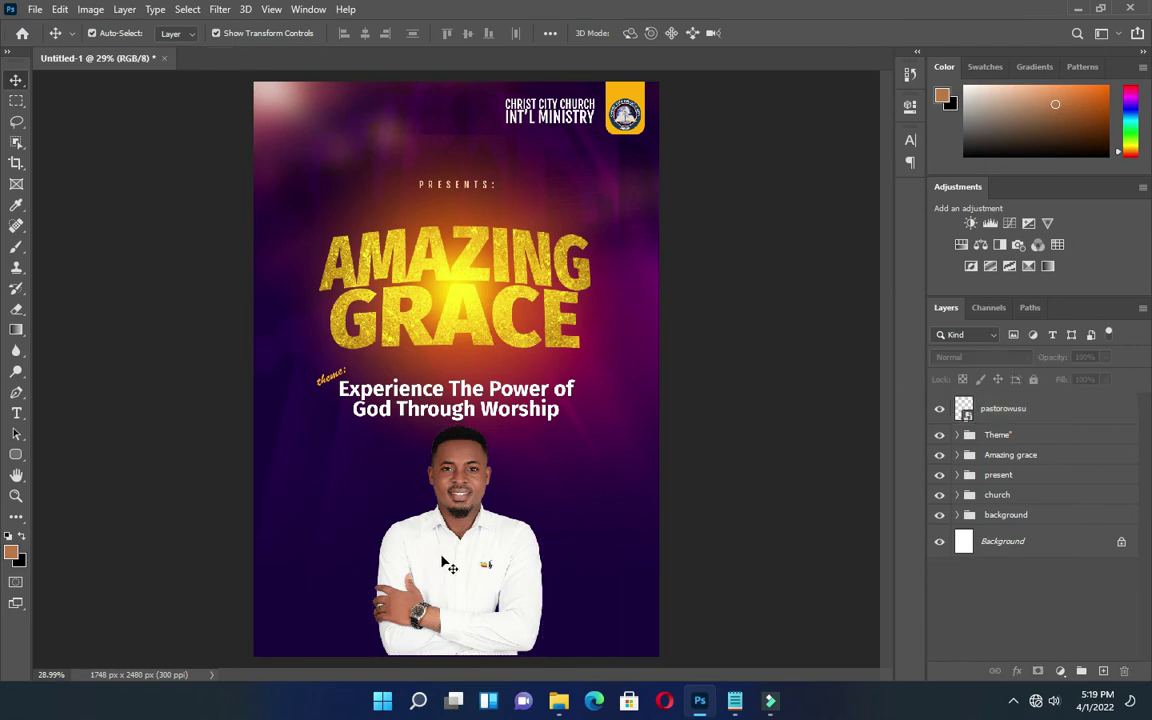
click(447, 562)
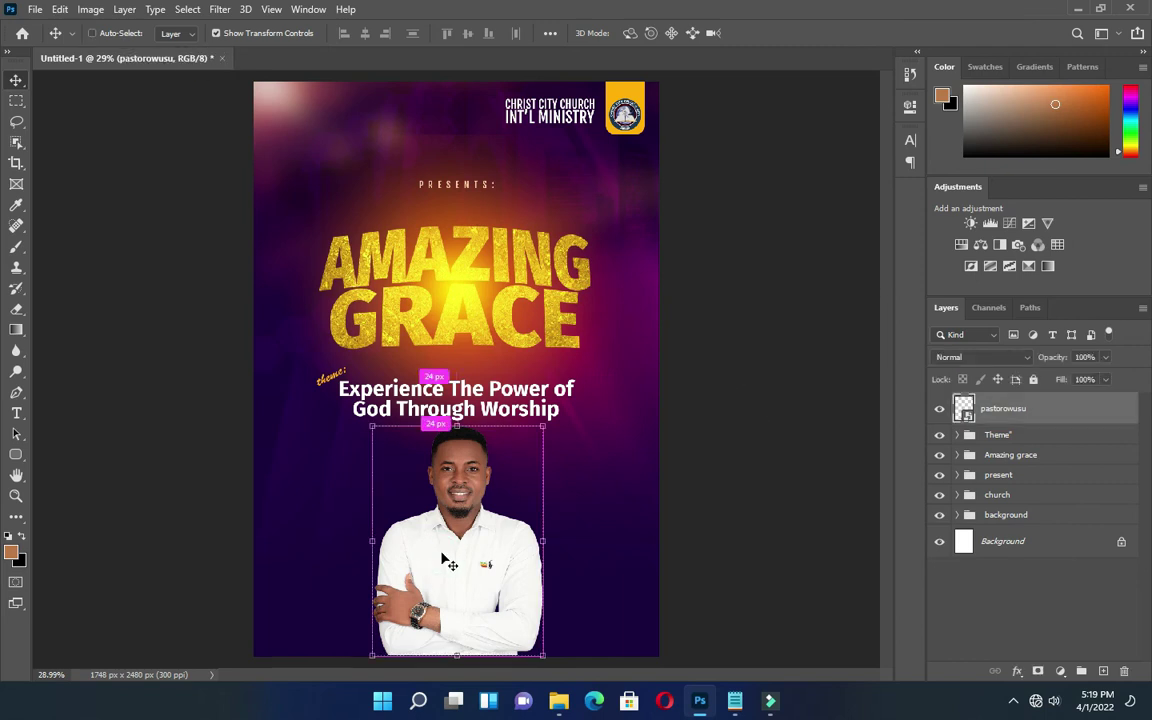
key(ctrl+a)
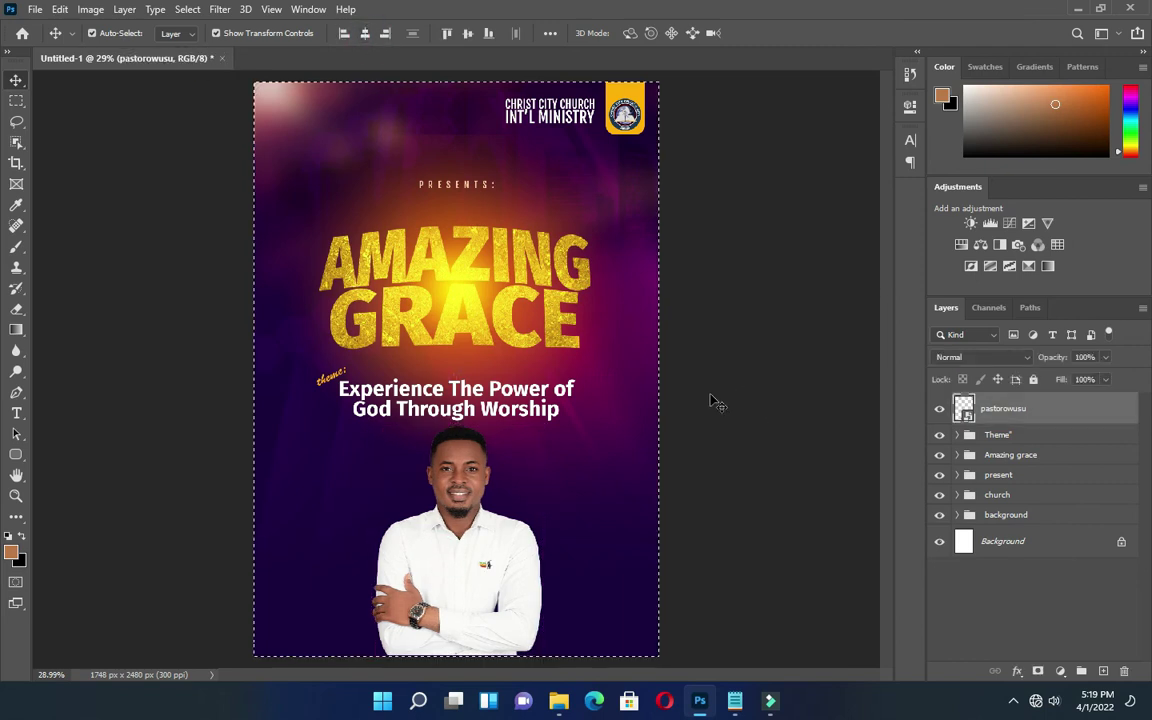
Copy the word "Pastor" from the Notepad notes and add it as a text layer just right of the man's face.
drag(722, 460, 893, 451)
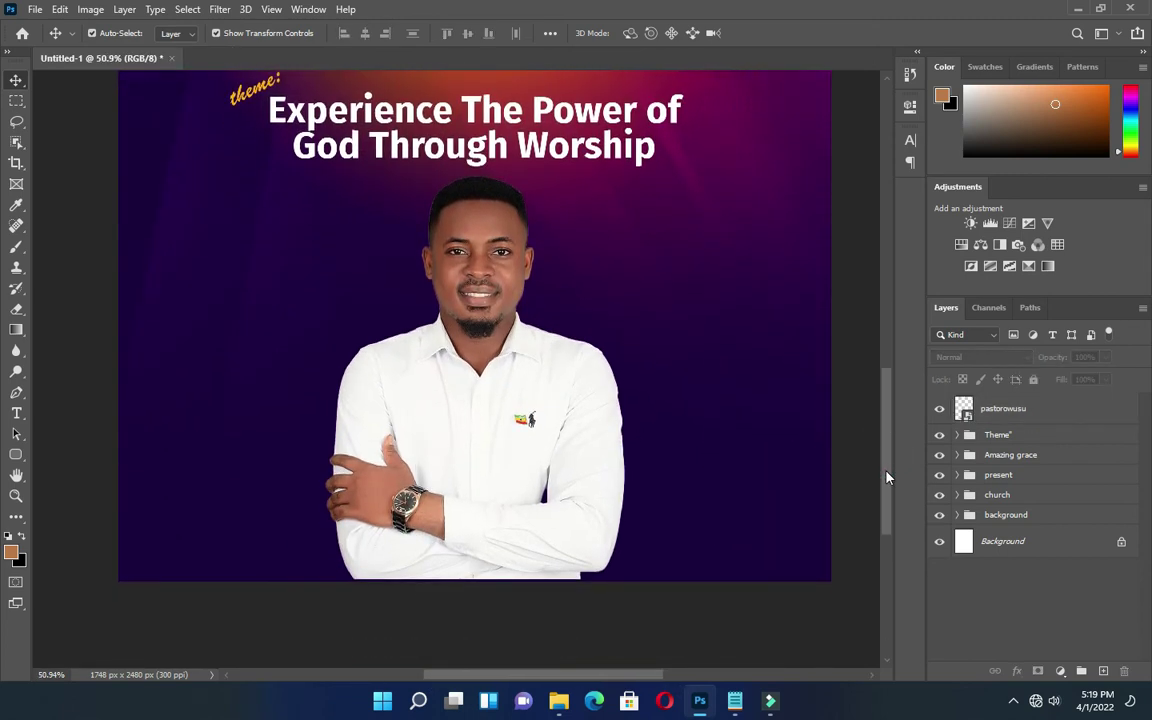
click(735, 701)
click(278, 405)
drag(133, 405, 91, 405)
key(ctrl+c)
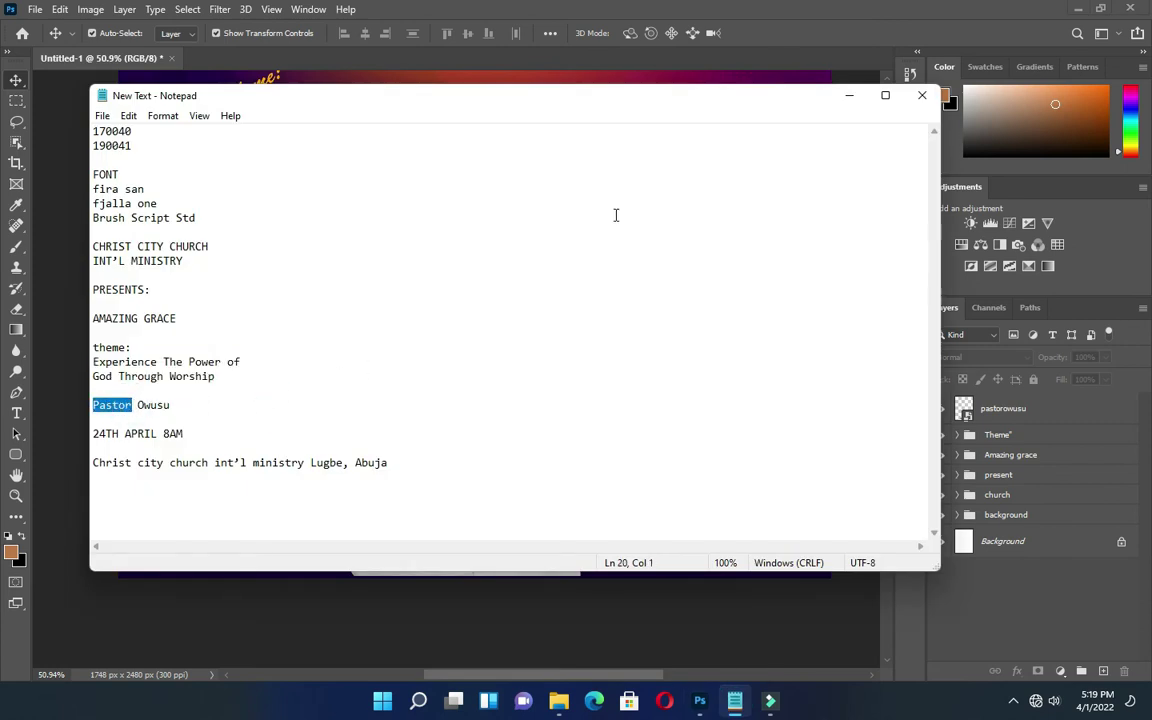
click(847, 94)
key(t)
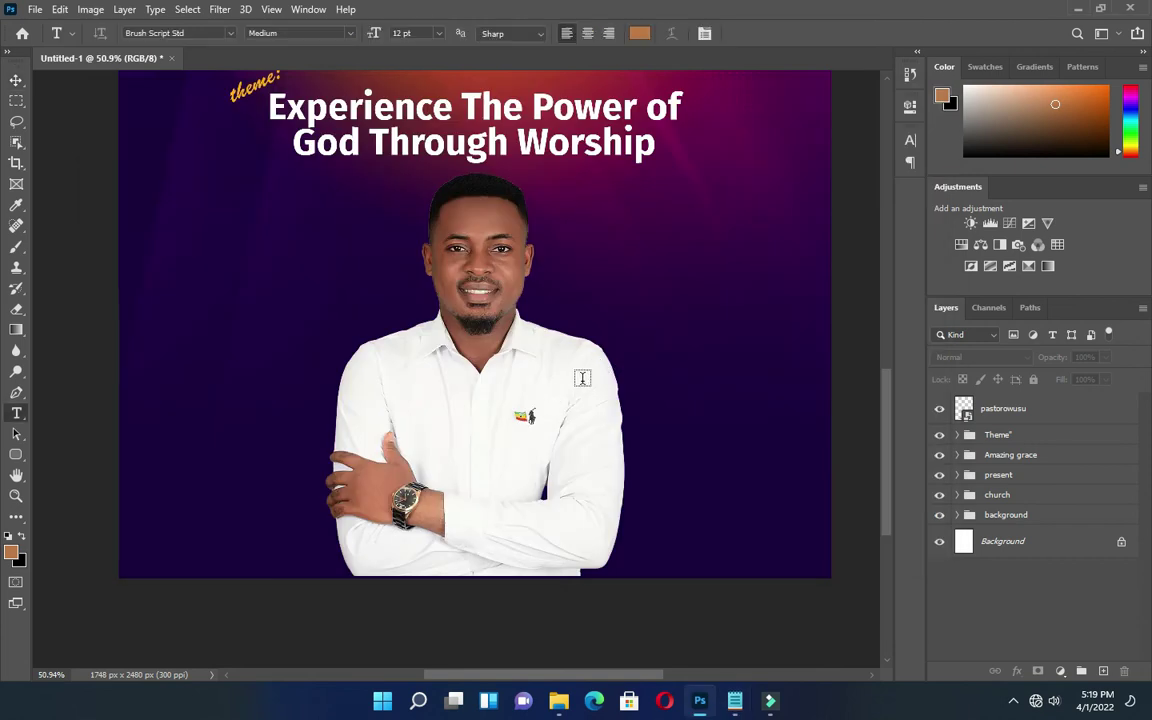
click(611, 333)
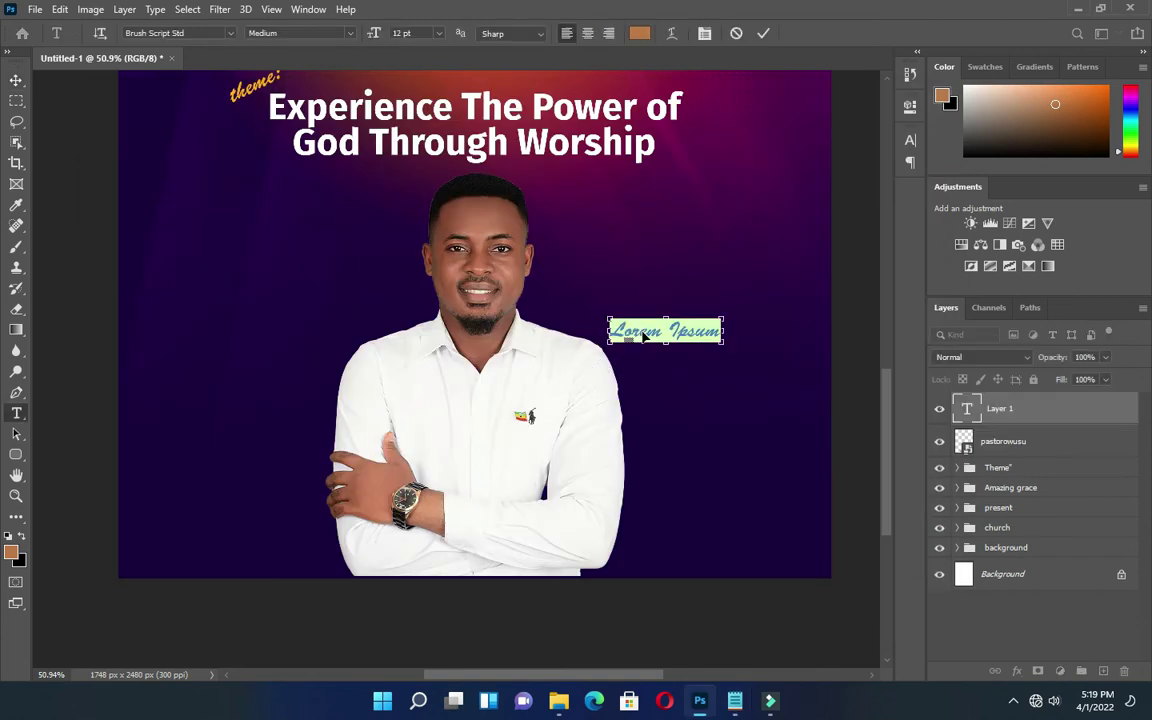
key(ctrl+v)
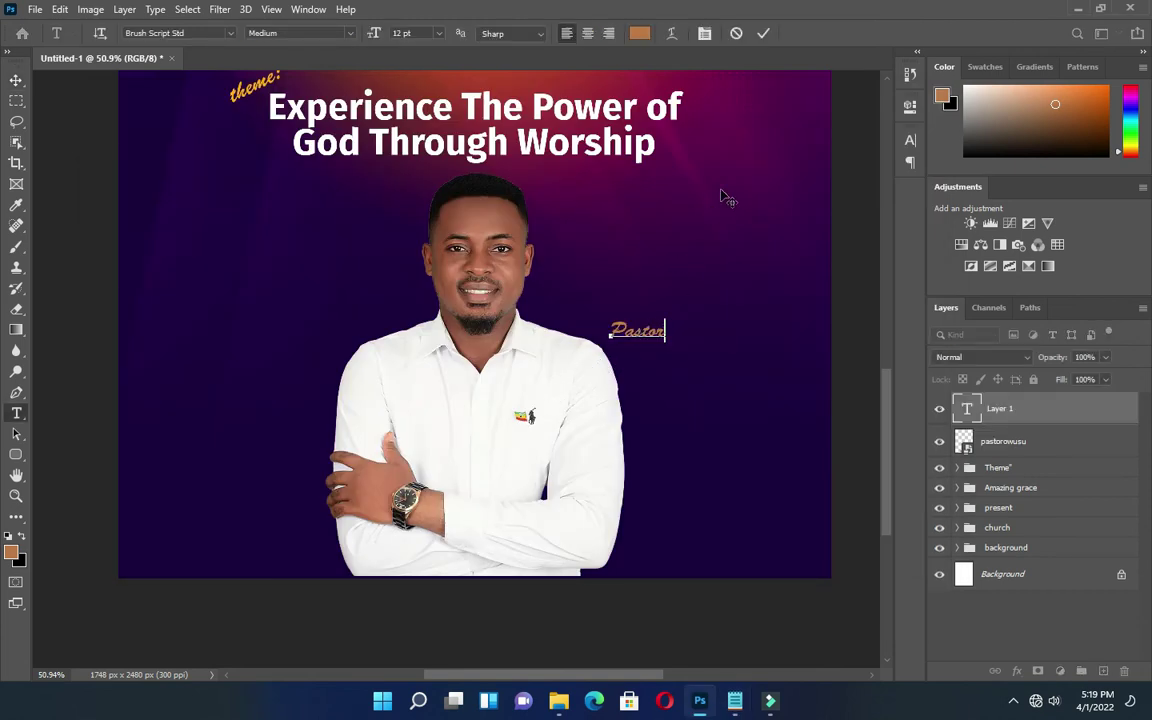
click(763, 34)
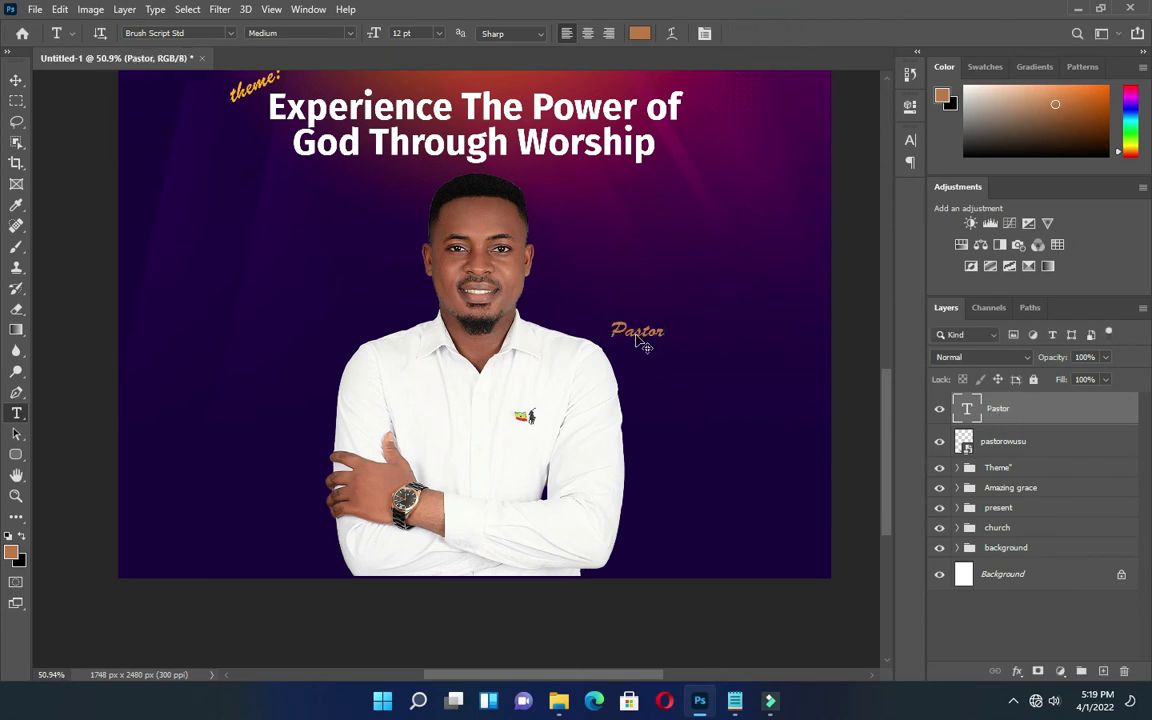
drag(619, 292, 576, 258)
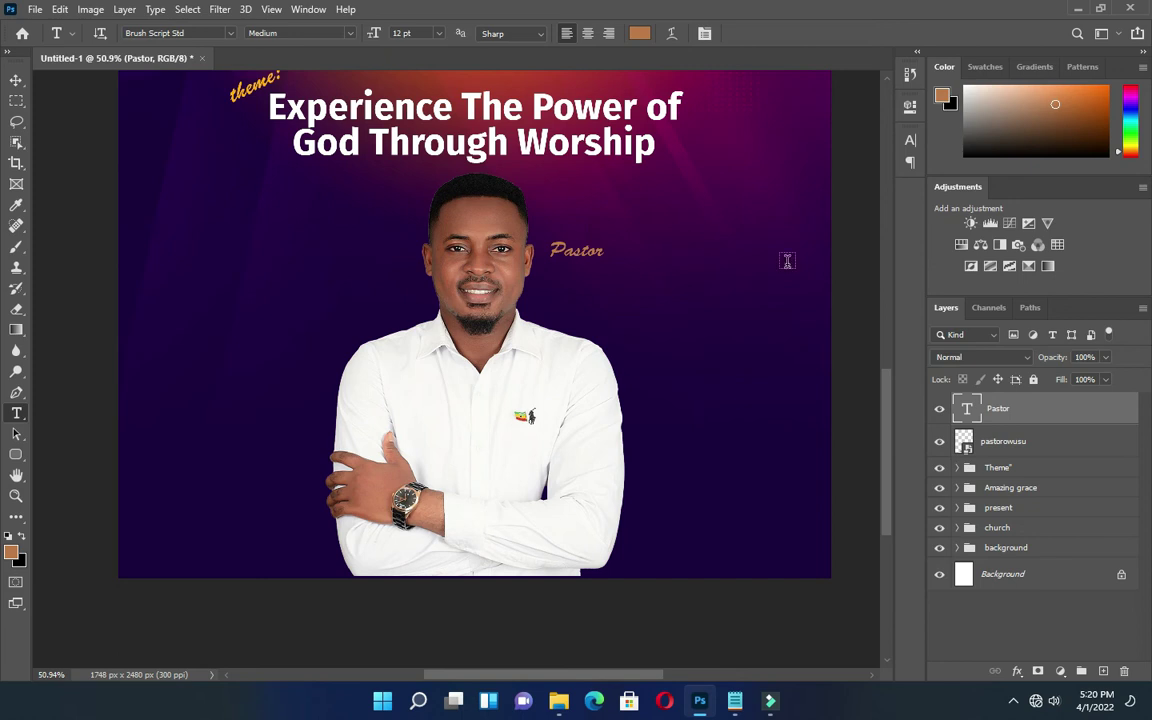
Recolour the "Pastor" text with the golden yellow f7a804 sampled from the "theme:" text.
click(639, 34)
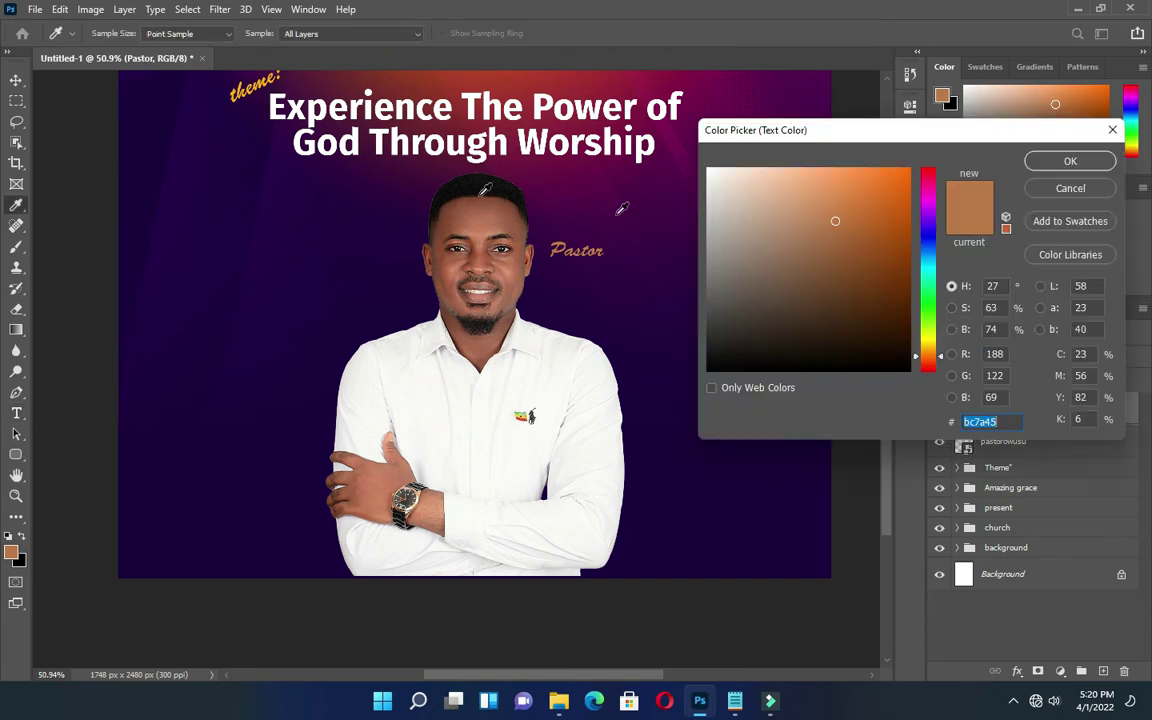
click(240, 76)
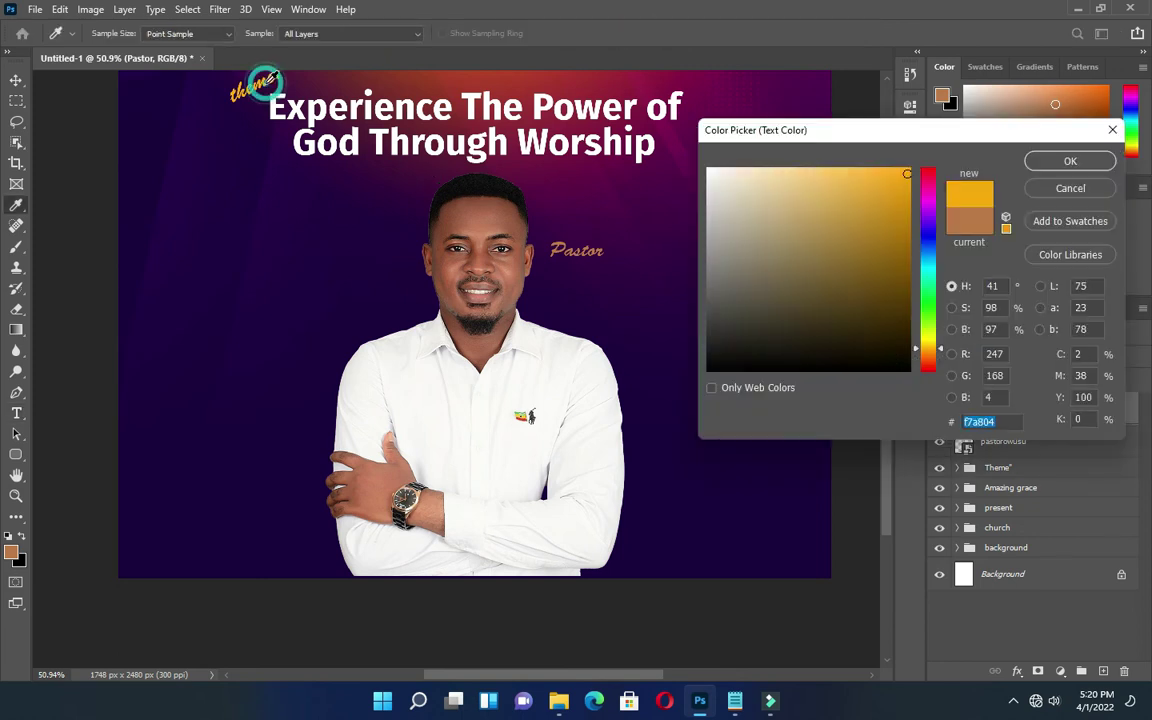
click(1064, 162)
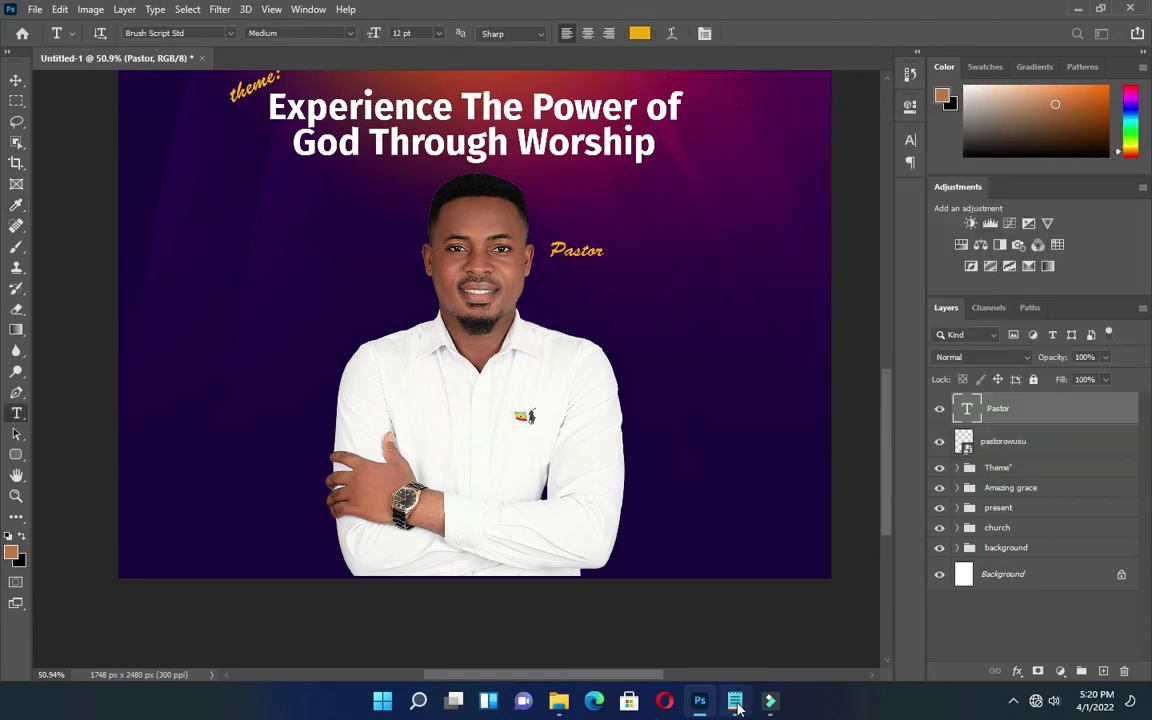
Copy the pastor's surname from the Notepad notes and add it as a separate text layer left of the photo.
click(736, 703)
drag(138, 405, 184, 405)
key(ctrl+c)
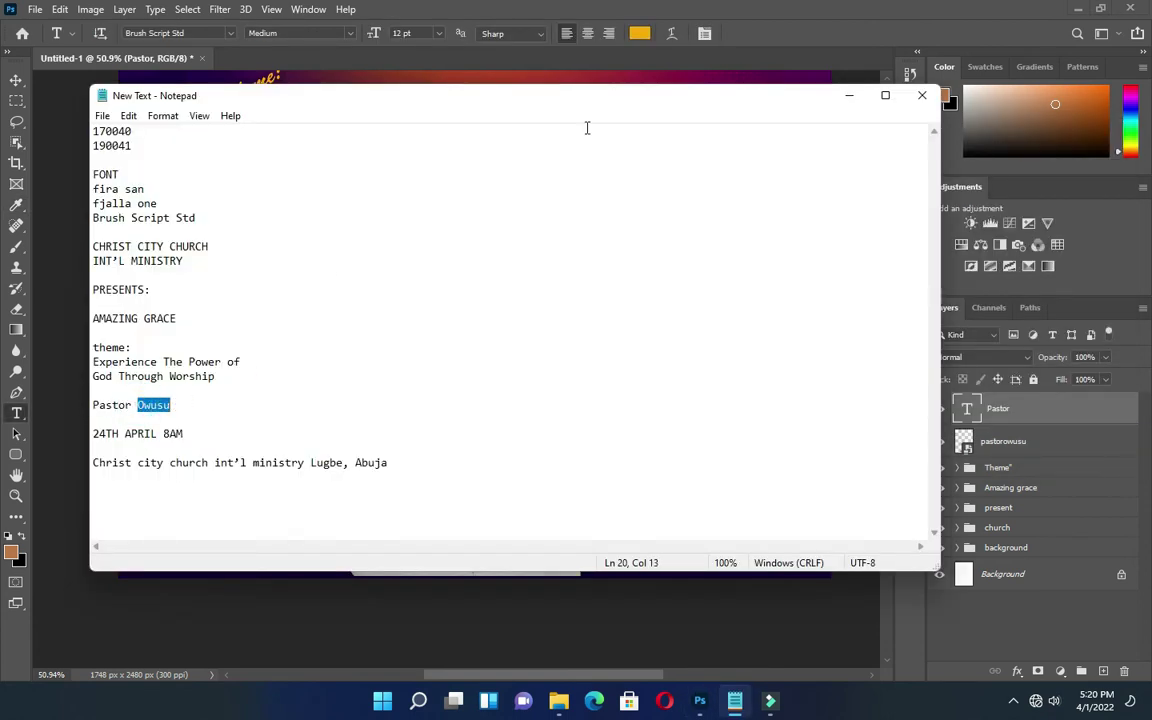
click(849, 96)
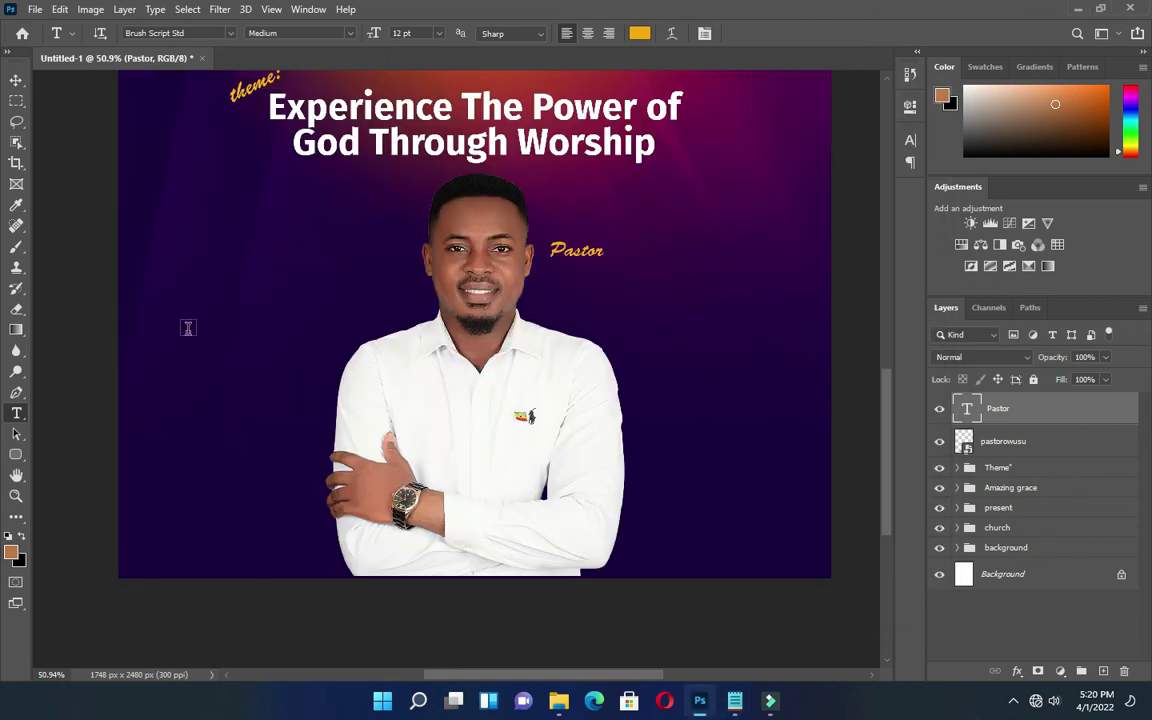
click(172, 322)
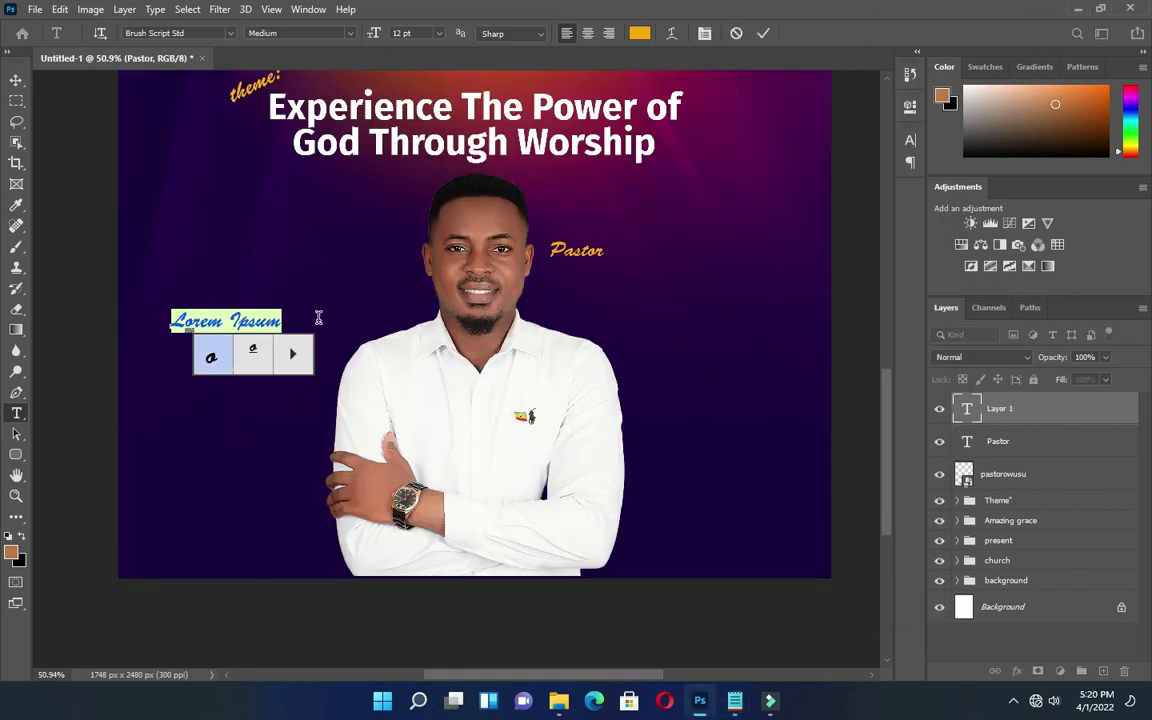
key(ctrl+v)
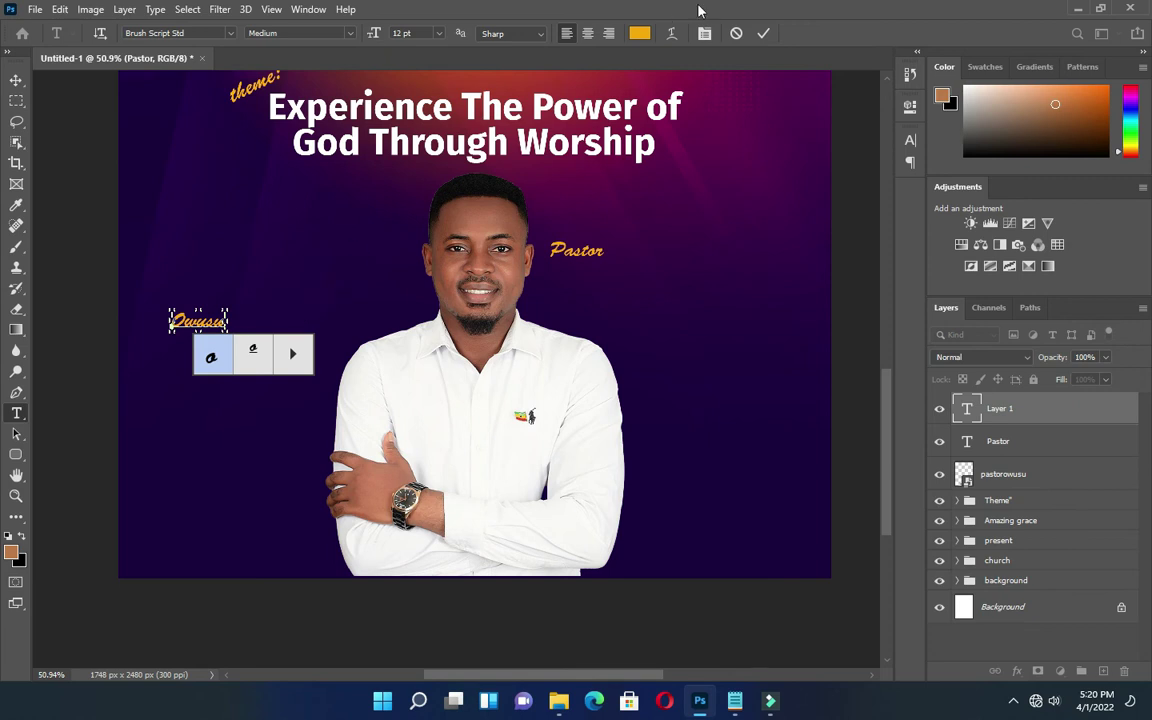
click(762, 34)
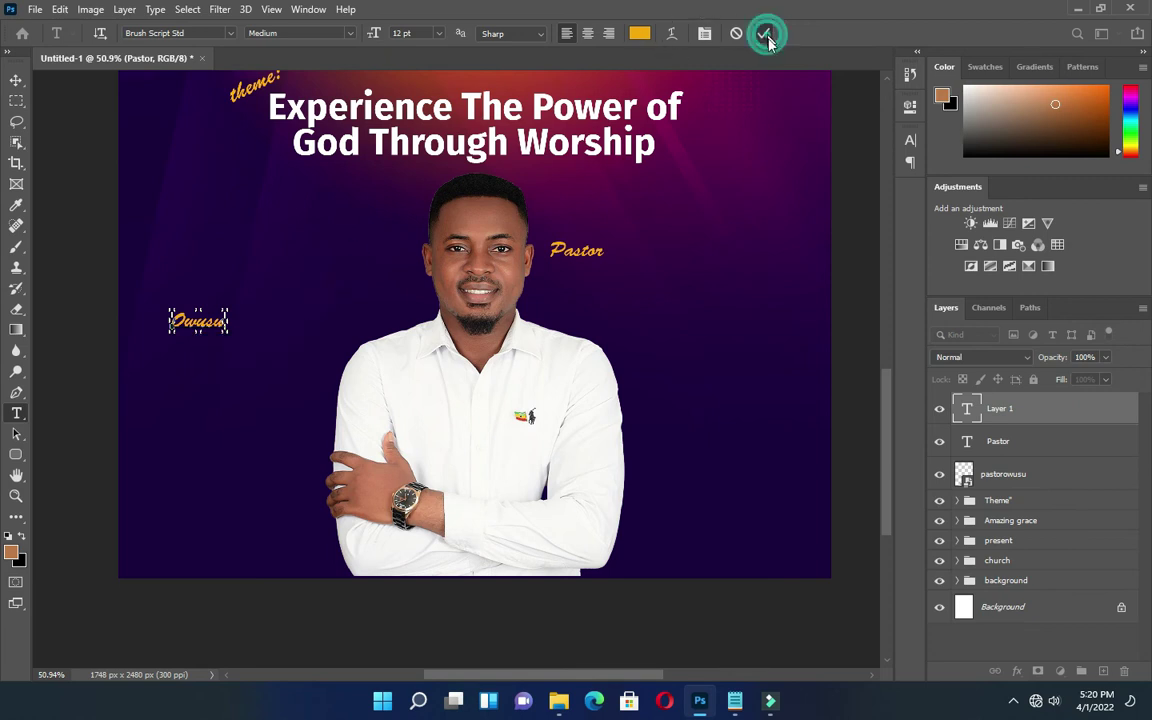
Format the surname text in white Fira Sans Bold.
click(638, 33)
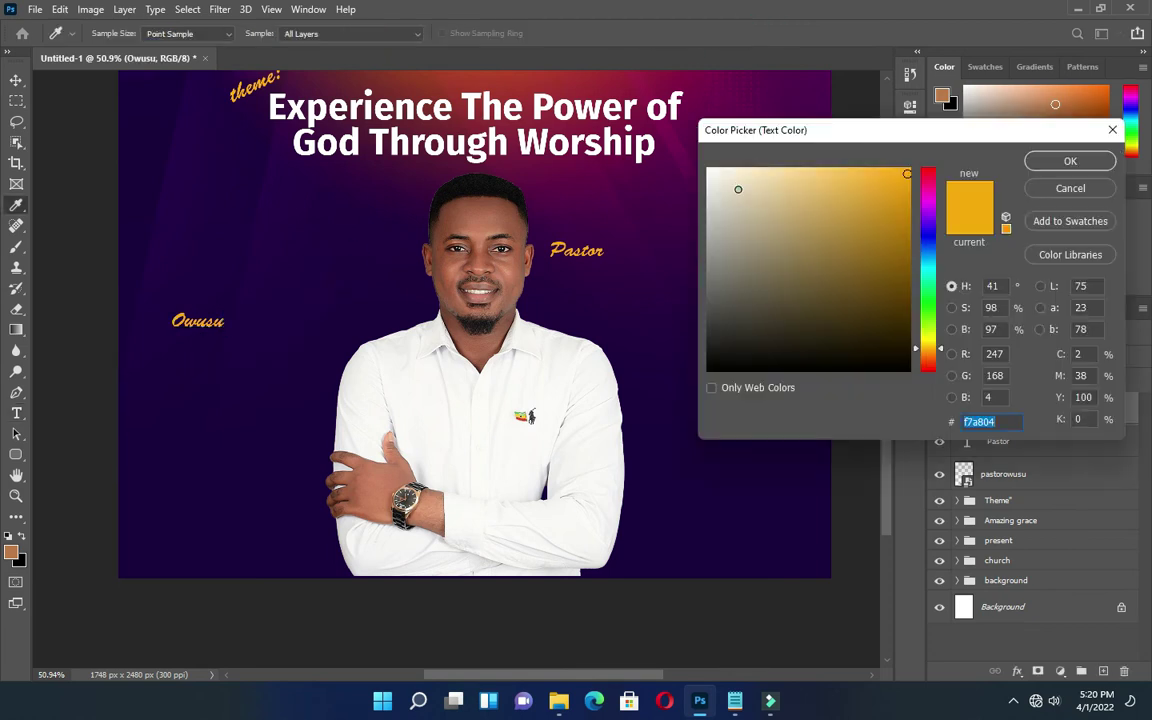
click(665, 166)
click(1040, 163)
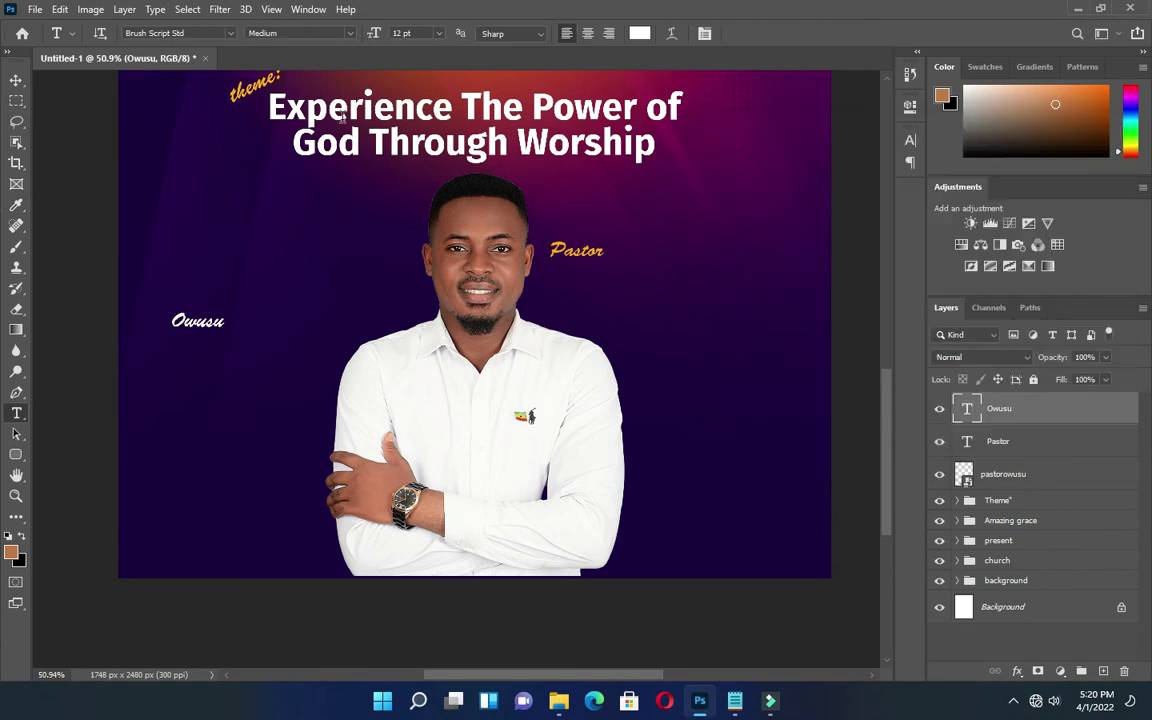
click(229, 33)
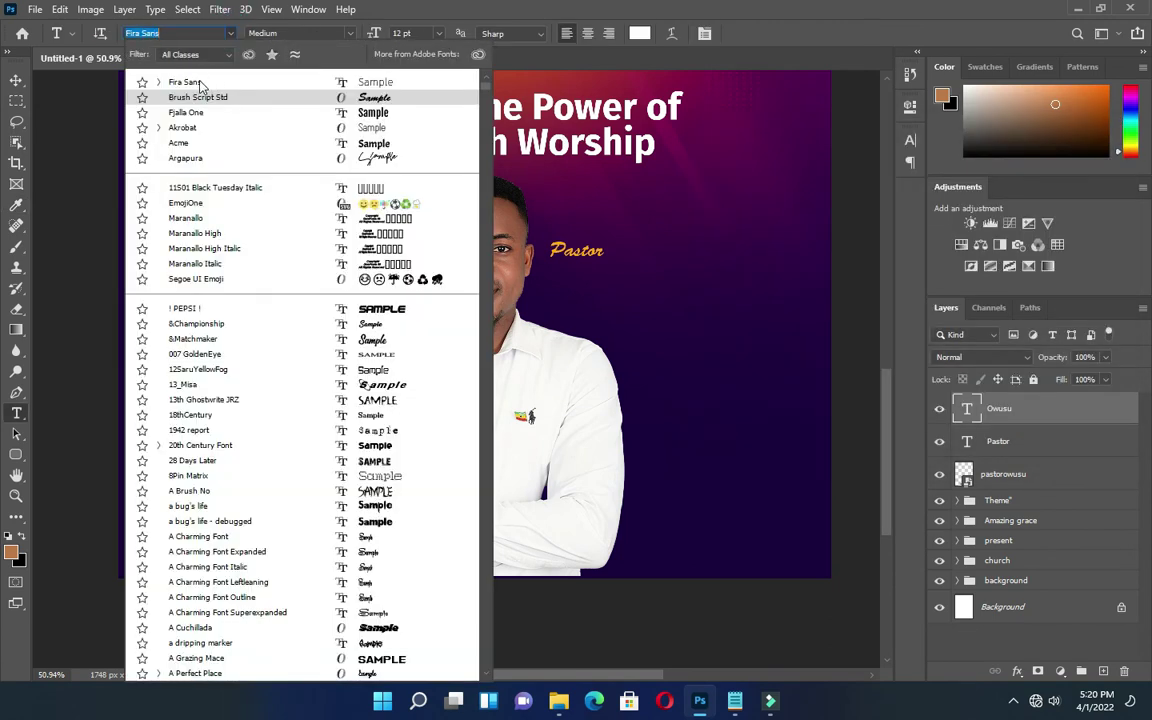
click(190, 82)
click(325, 33)
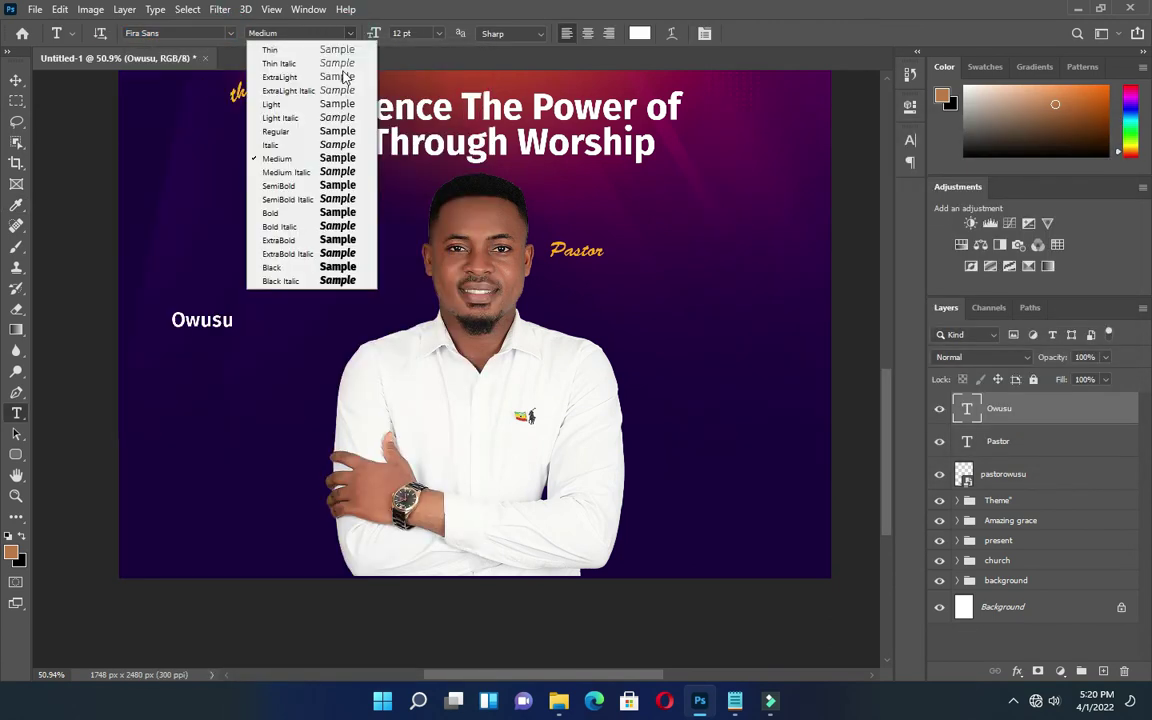
click(290, 212)
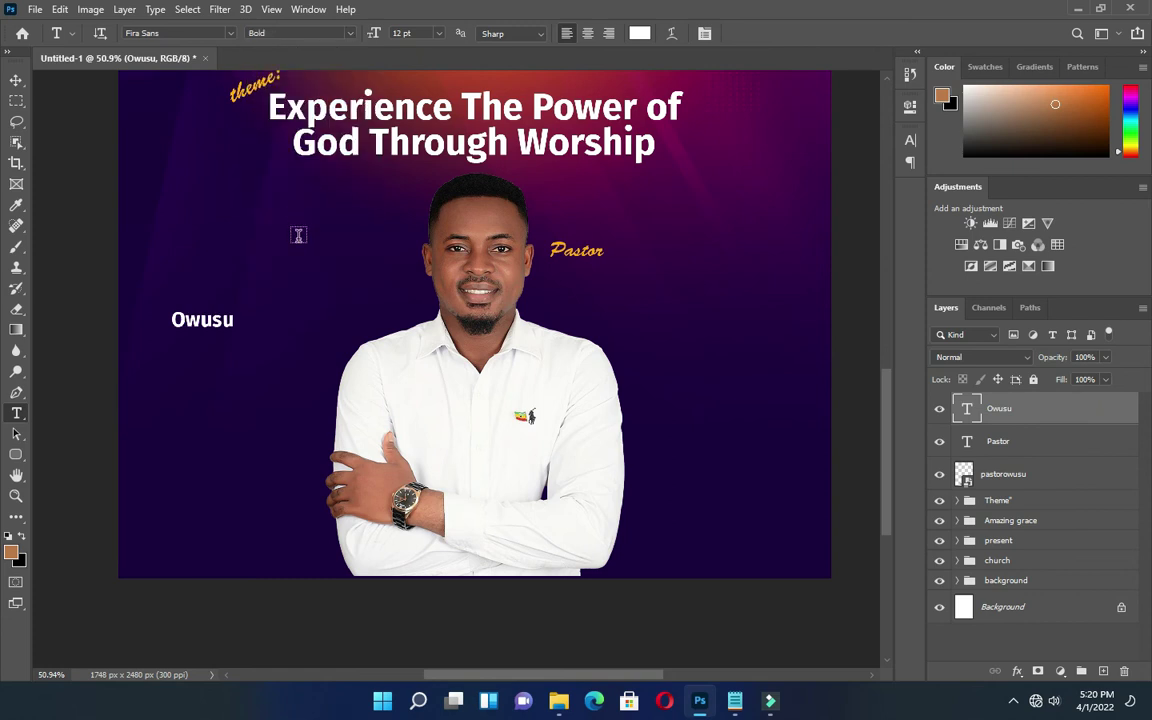
Move the surname text directly beneath "Pastor", aligning their left edges.
click(16, 79)
drag(225, 325, 603, 277)
scroll(608, 234, up, 4)
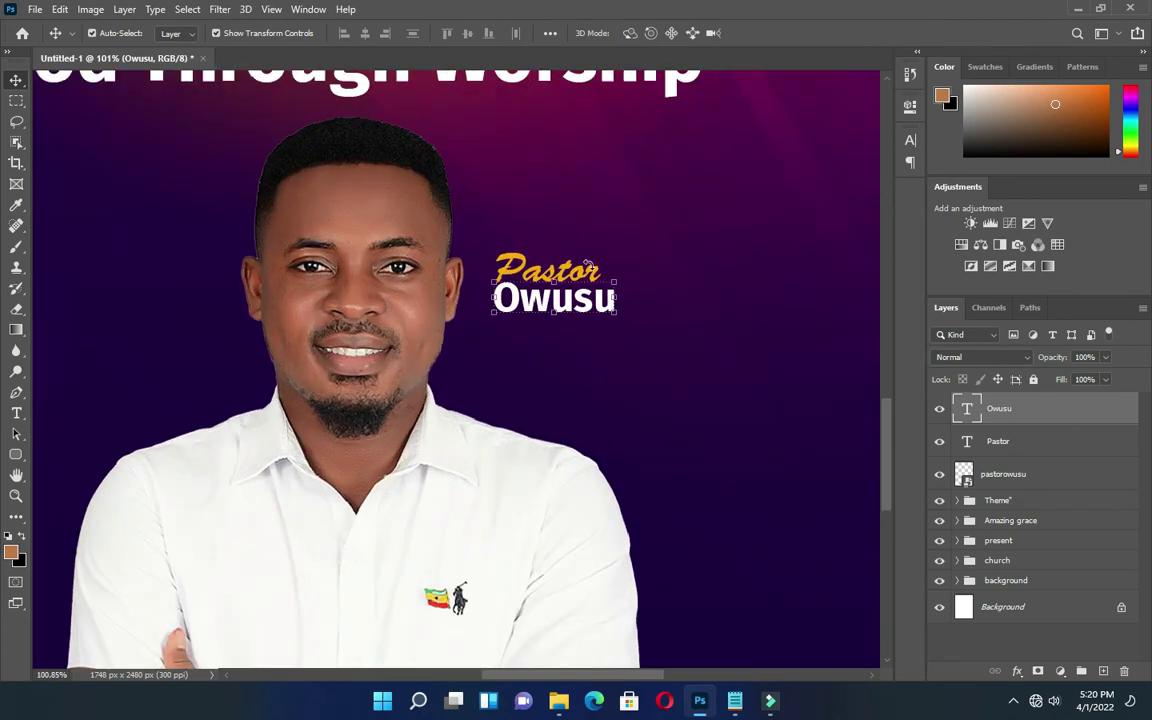
Scale the "Pastor" text down to about 79.7%, keeping it above the start of the surname.
click(662, 218)
click(540, 268)
key(ctrl+t)
drag(590, 270, 580, 270)
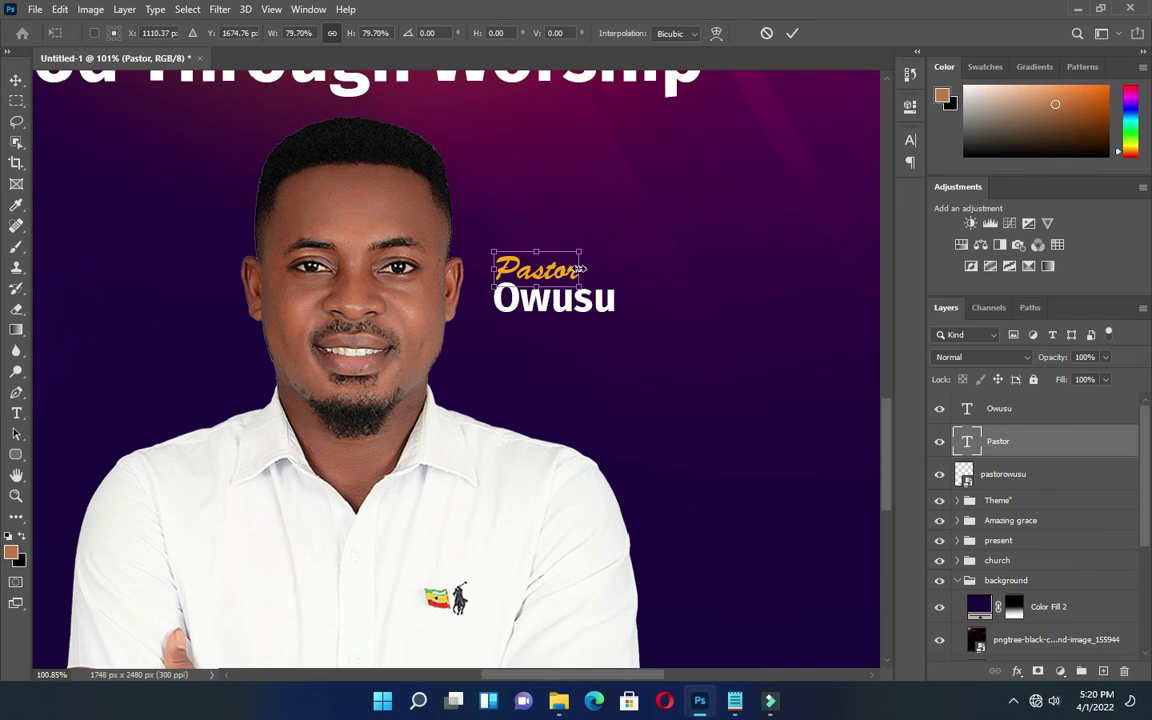
click(792, 33)
Scale the surname text to about 114% and nudge it up closer to "Pastor".
click(590, 300)
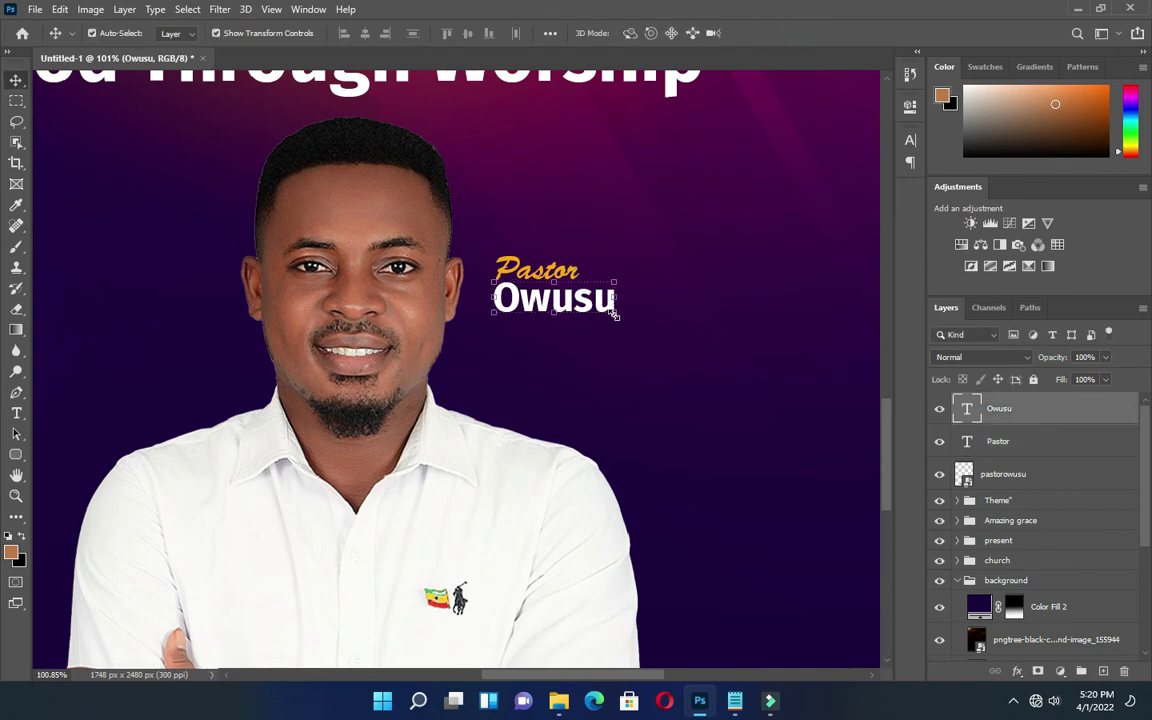
key(ctrl+t)
mouse_move(636, 333)
mouse_down()
mouse_move(618, 331)
mouse_move(638, 334)
mouse_up()
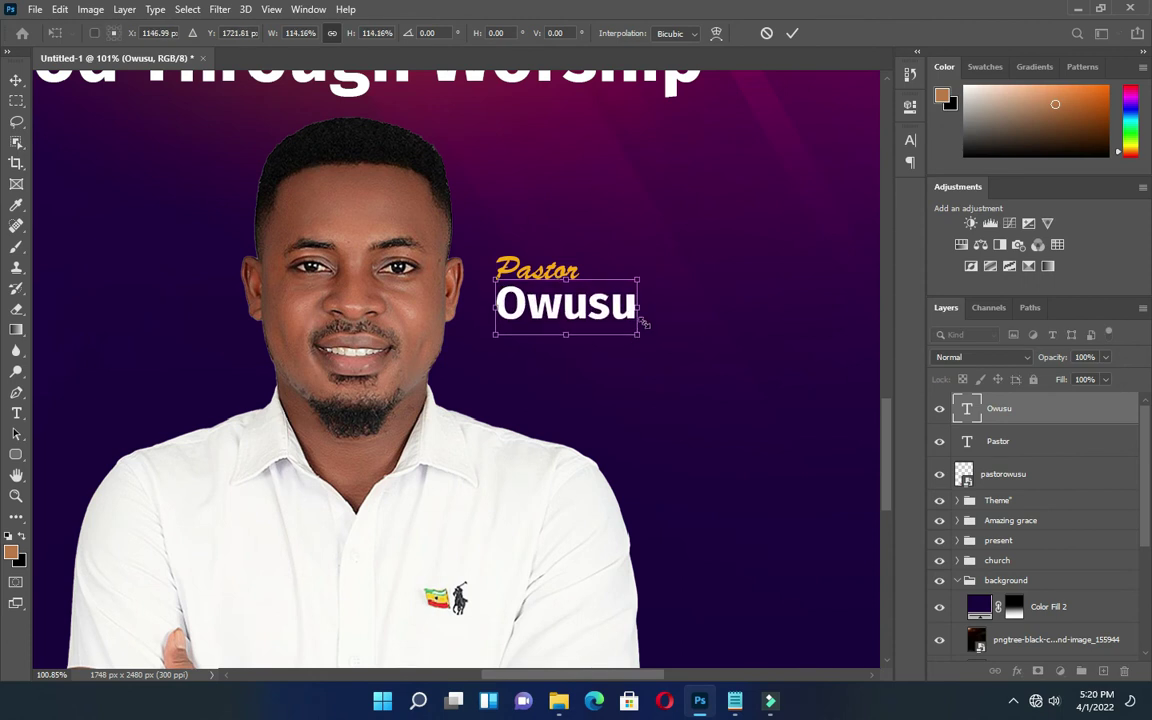
key(Up)
key(Up)
key(Up)
key(Up)
click(792, 33)
scroll(609, 226, down, 3)
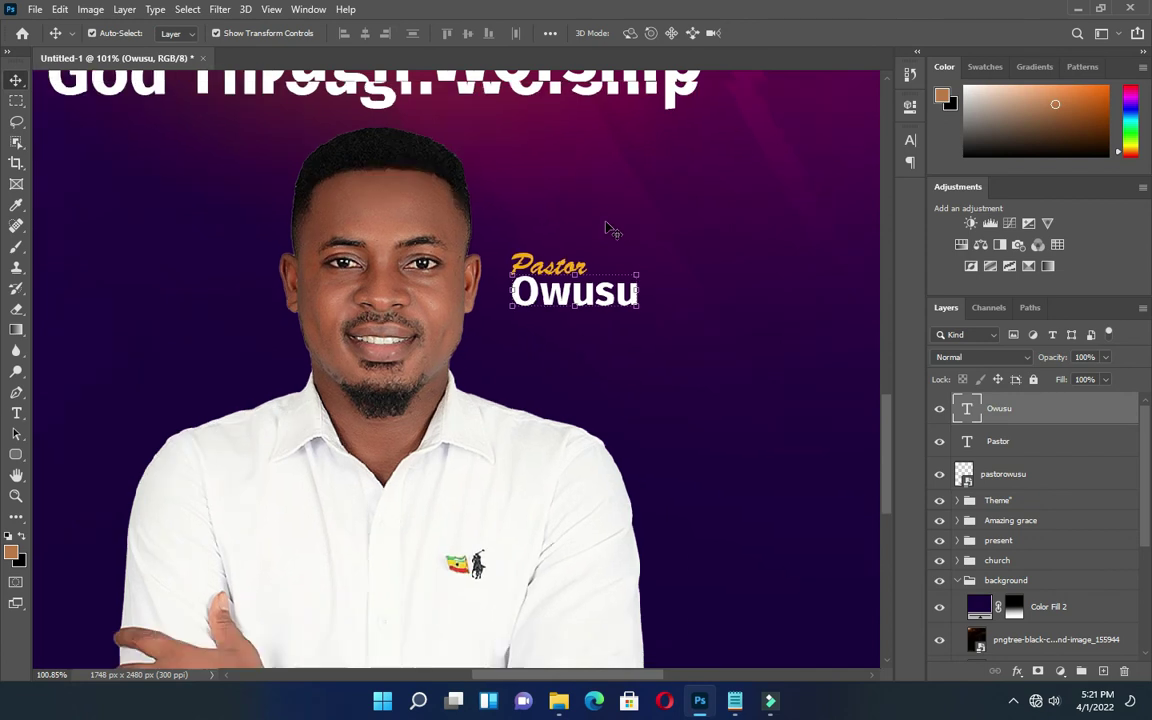
scroll(620, 260, down, 3)
click(787, 329)
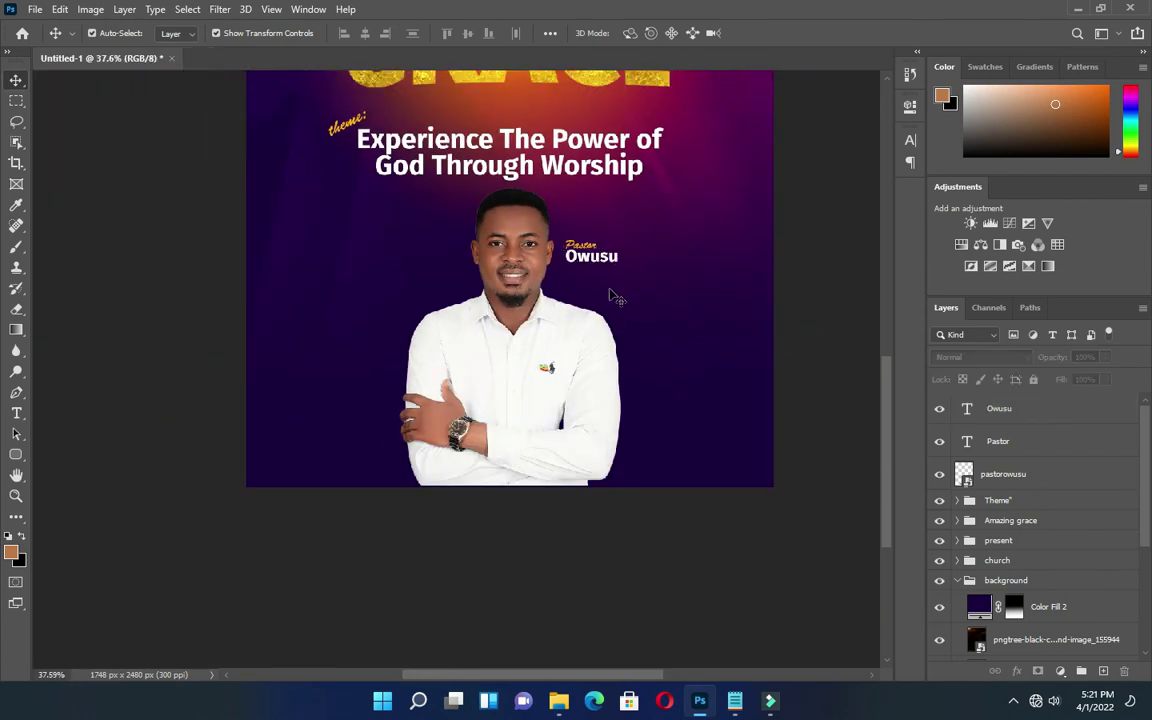
scroll(560, 315, down, 2)
scroll(445, 525, up, 2)
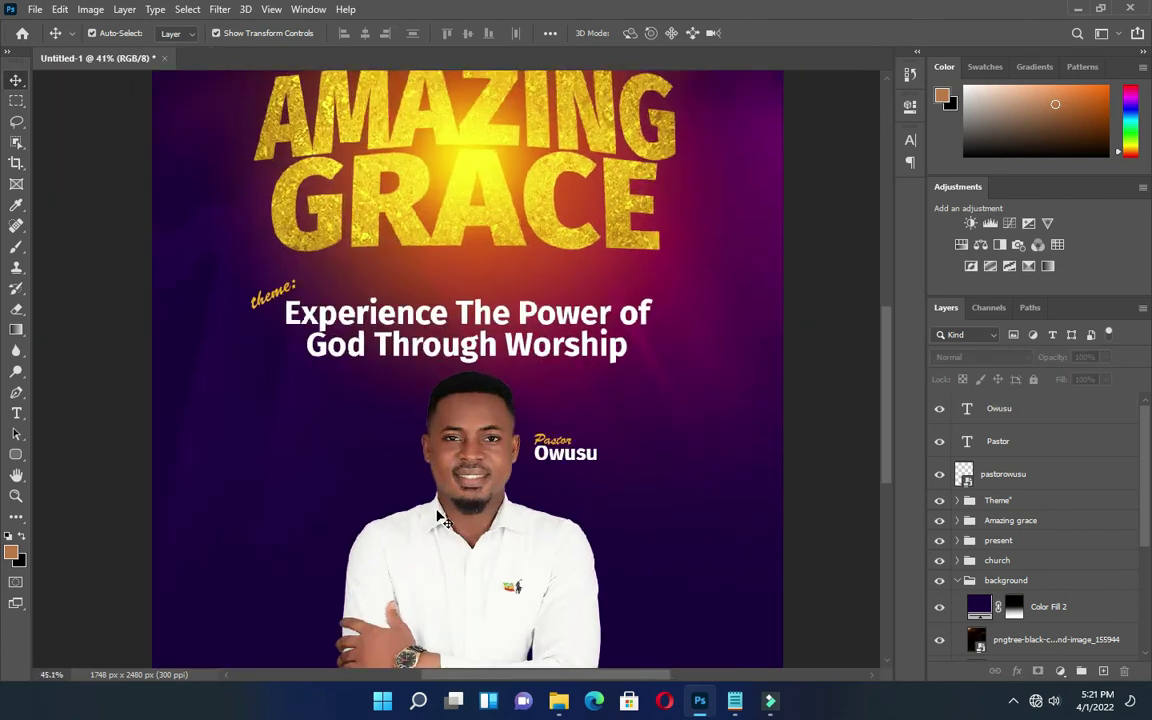
scroll(884, 450, down, 3)
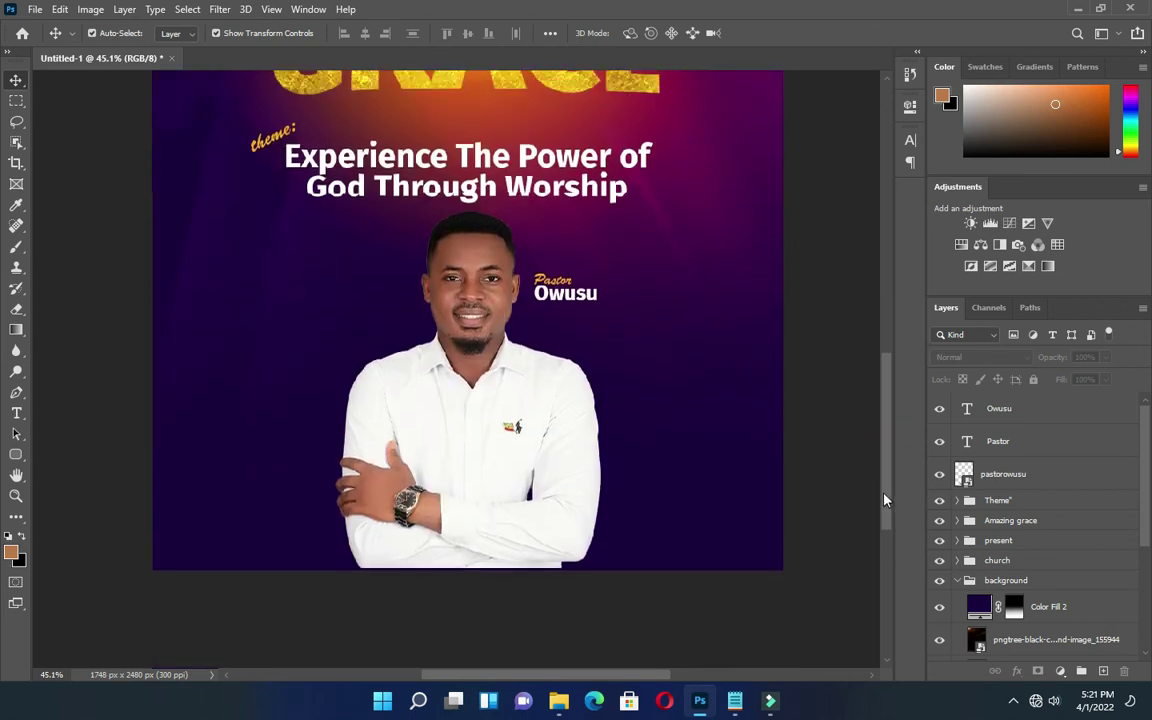
scroll(470, 405, up, 1)
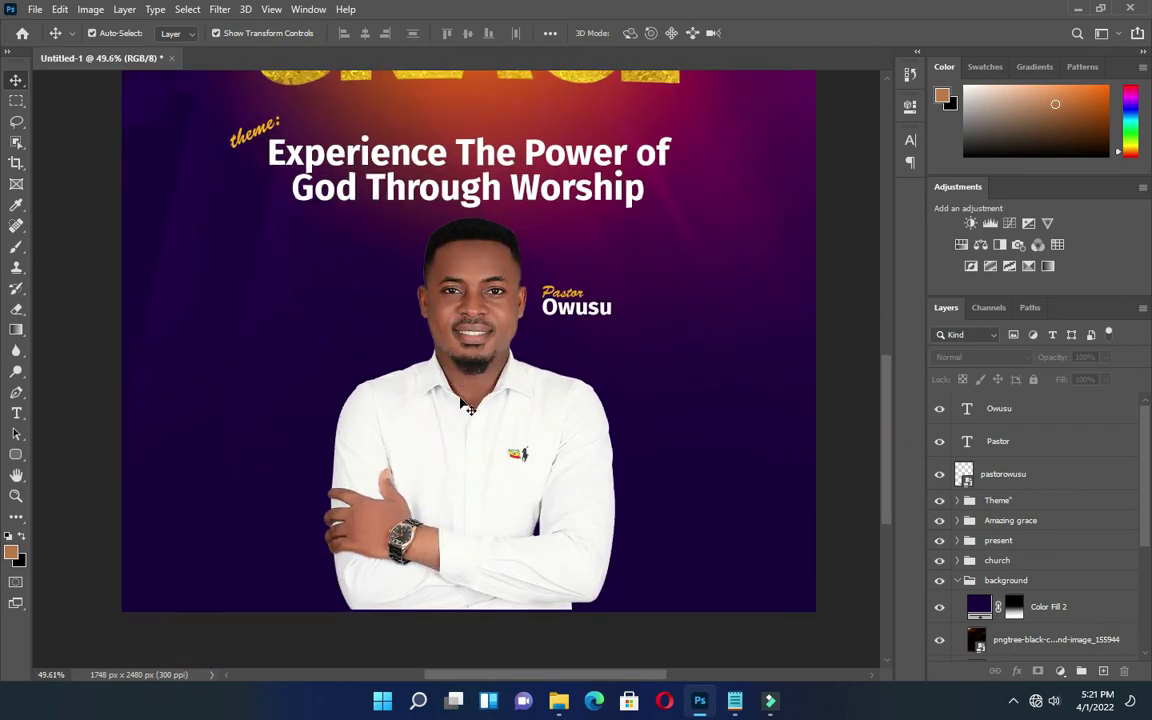
Copy "24TH" from the event notes in Notepad and paste it as a new text layer in the empty area left of the pastor.
click(734, 700)
drag(121, 433, 91, 433)
key(ctrl+c)
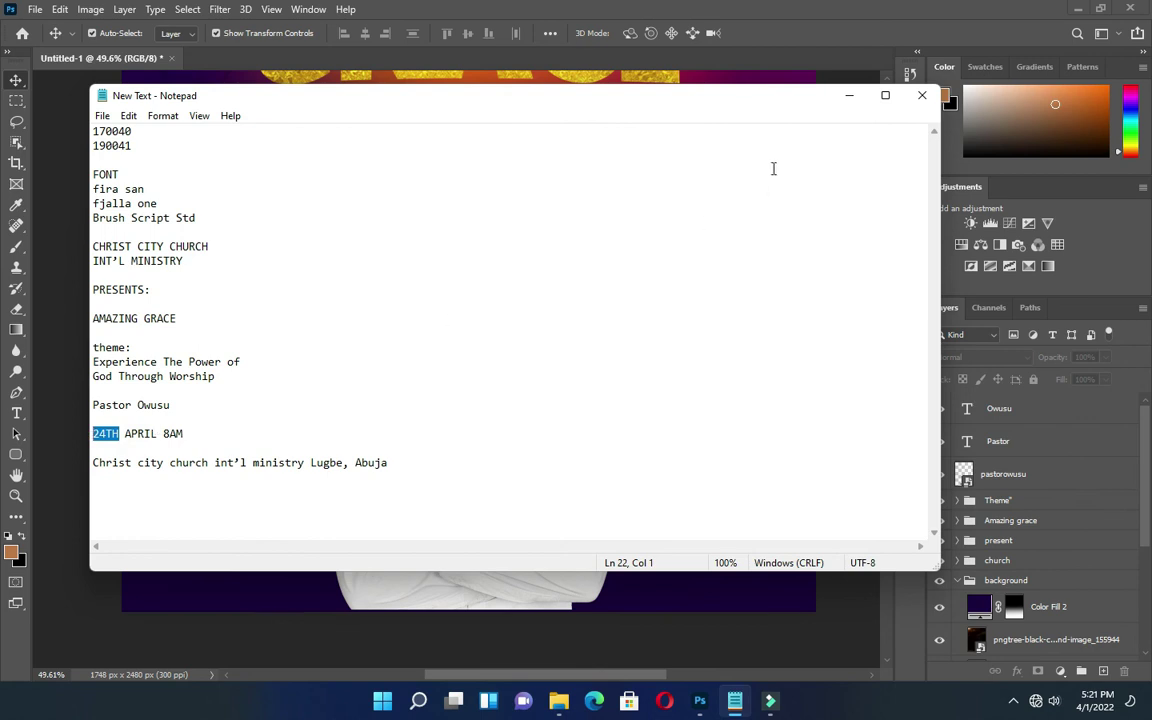
click(846, 97)
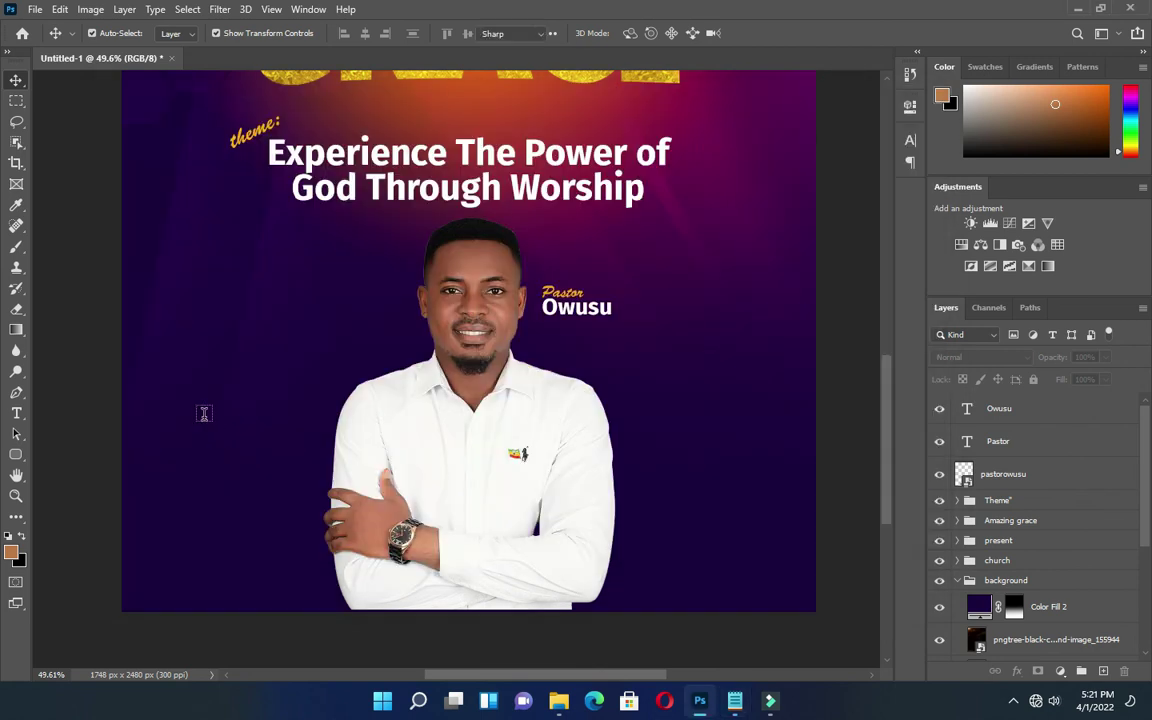
key(t)
click(170, 391)
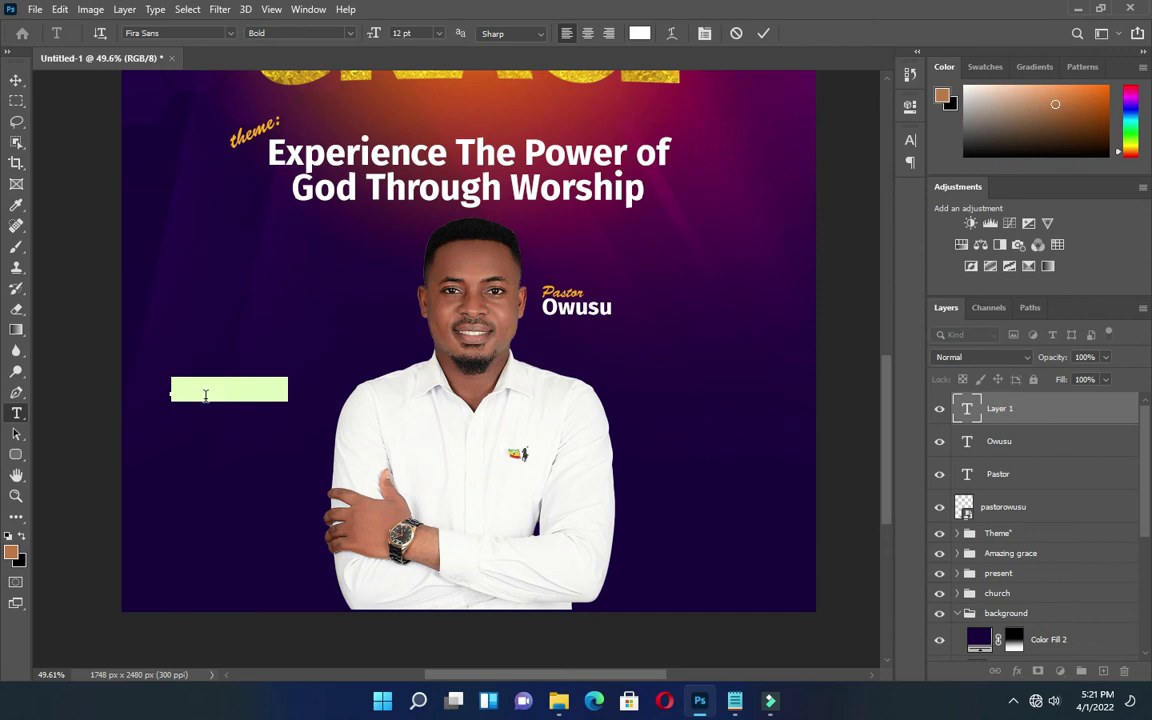
key(ctrl+v)
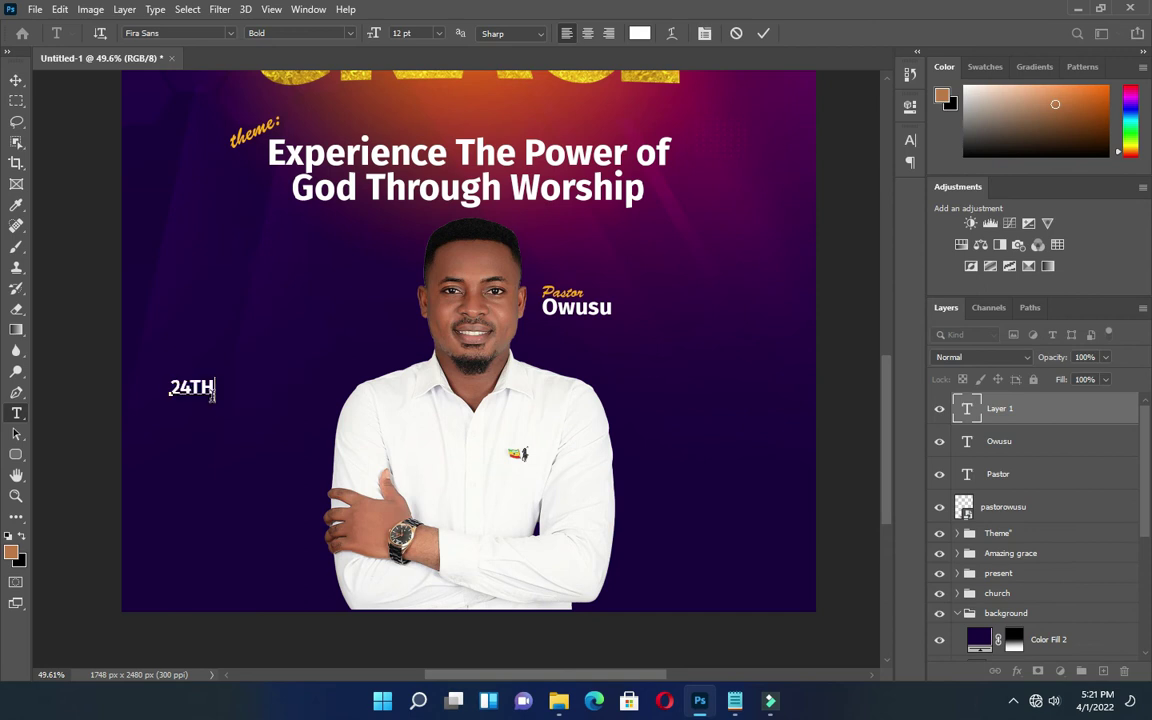
click(763, 33)
click(16, 79)
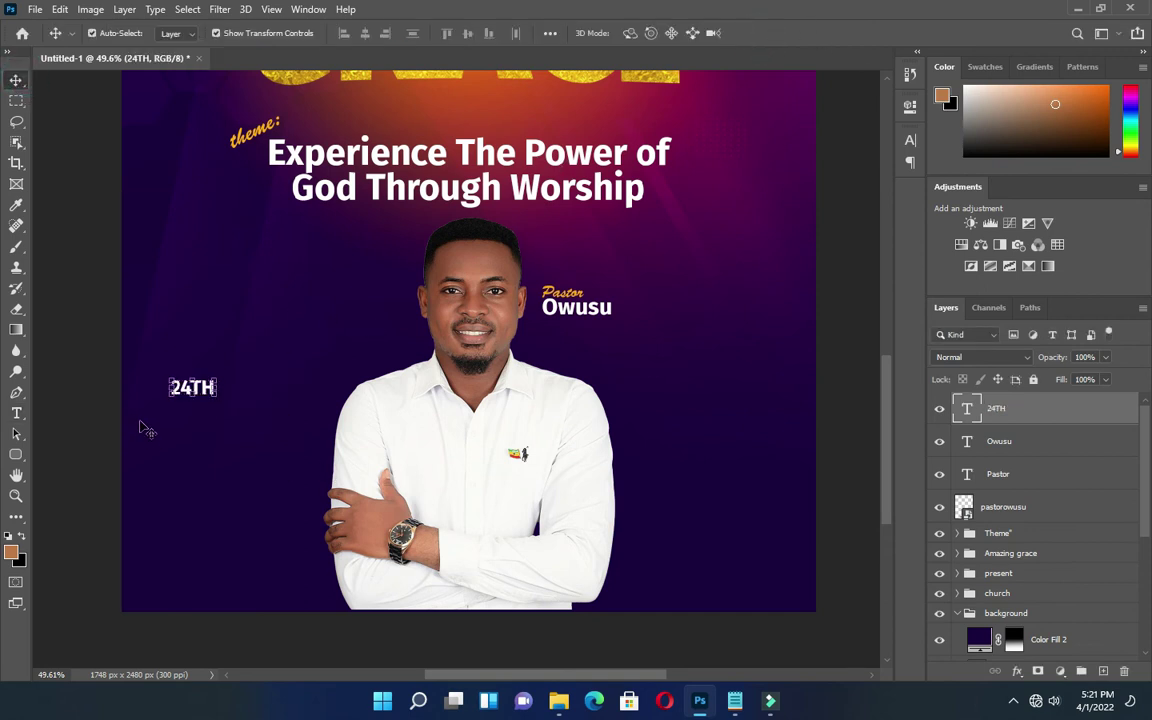
Enlarge the "24TH" text to nearly three times its size, keeping it in the empty area left of the pastor.
scroll(144, 397, up, 2)
key(ctrl+t)
drag(230, 403, 322, 452)
drag(260, 416, 314, 400)
click(790, 34)
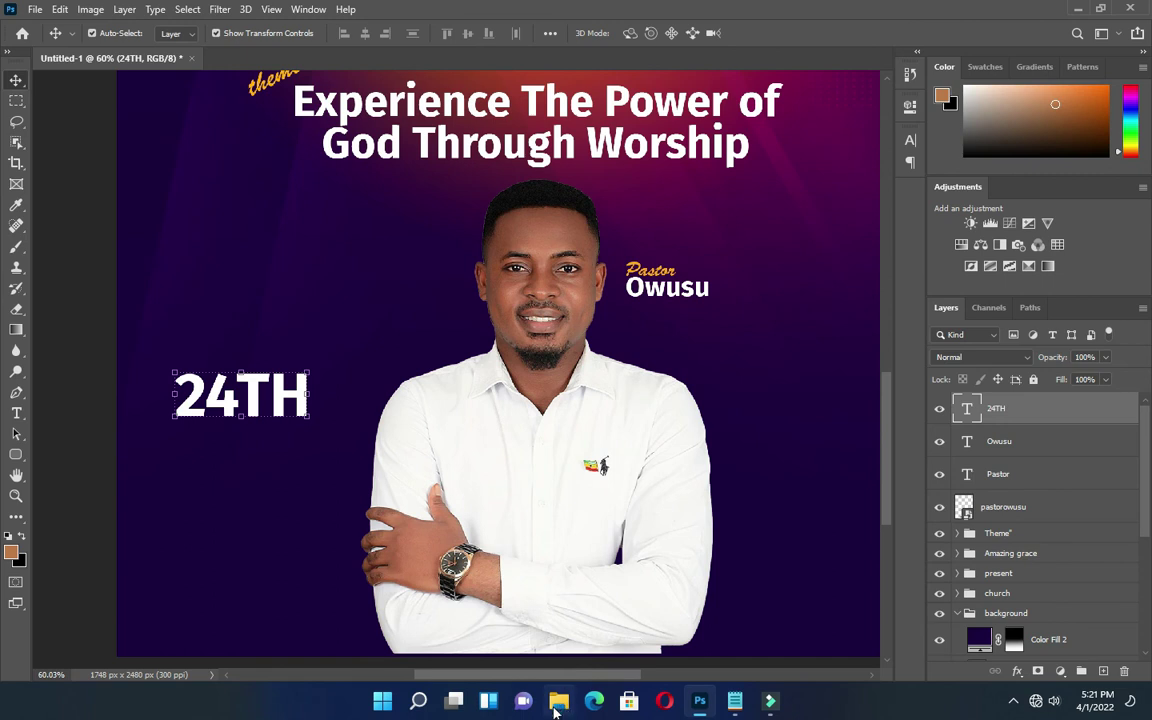
Place the calendar-interface-symbol-tool_318-58214 image from the AMAZING GRACE folder into the flyer at about 26.32% scale.
click(558, 700)
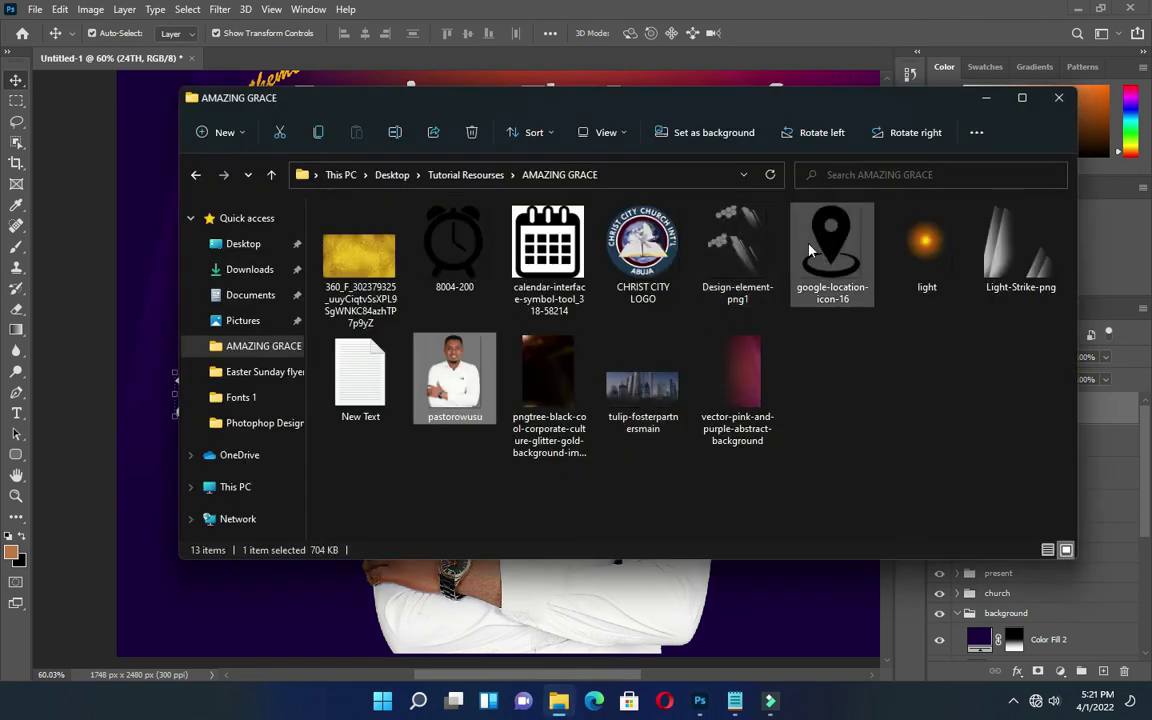
click(548, 245)
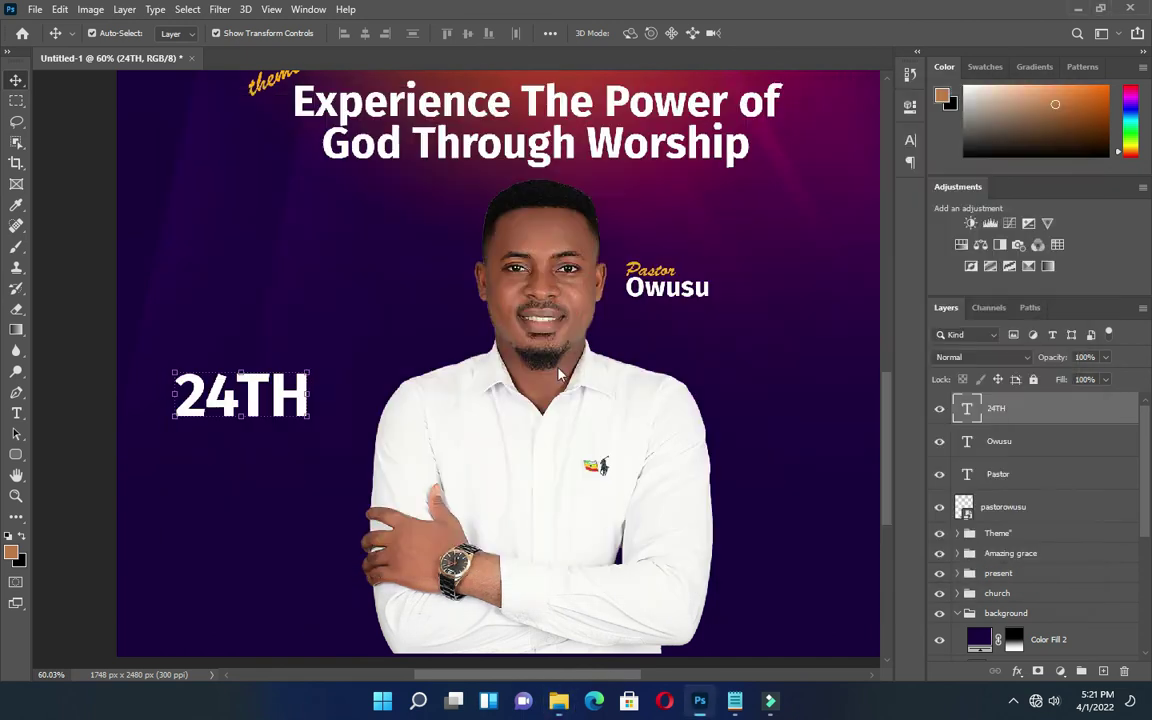
drag(558, 373, 560, 374)
drag(85, 364, 500, 285)
drag(556, 300, 380, 390)
drag(797, 388, 706, 391)
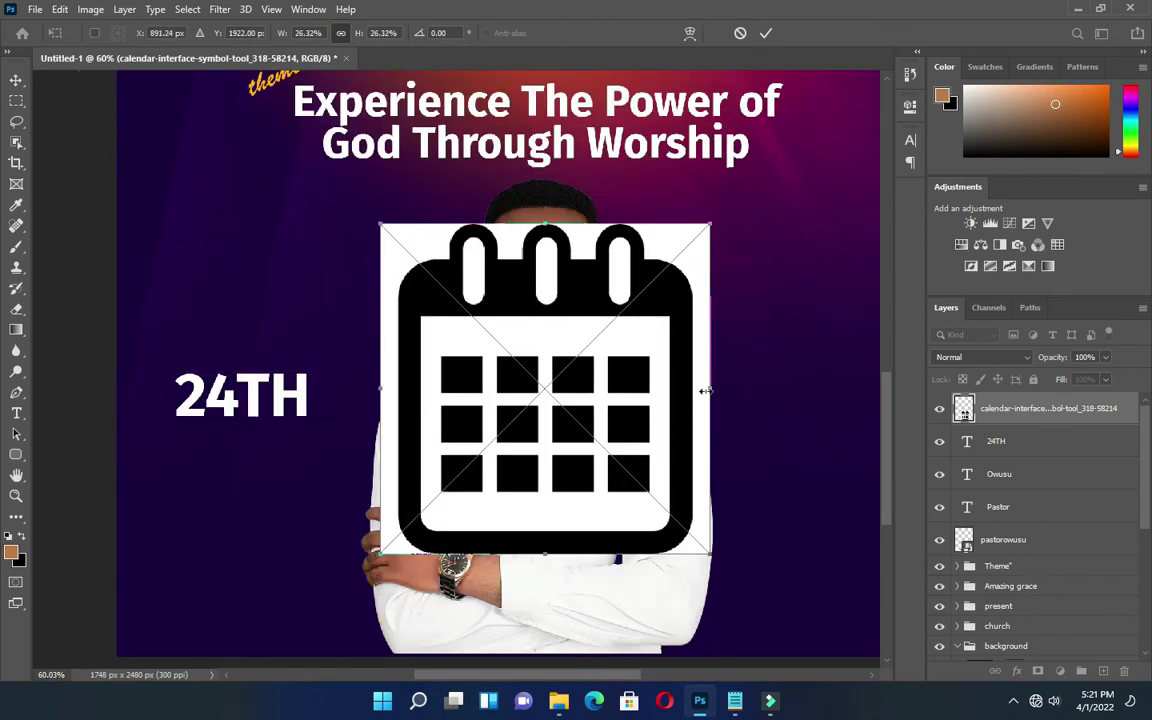
click(765, 33)
Move the calendar image layer below the "24TH" layer and rasterize it.
drag(1048, 441, 1045, 456)
right_click(1010, 441)
click(835, 290)
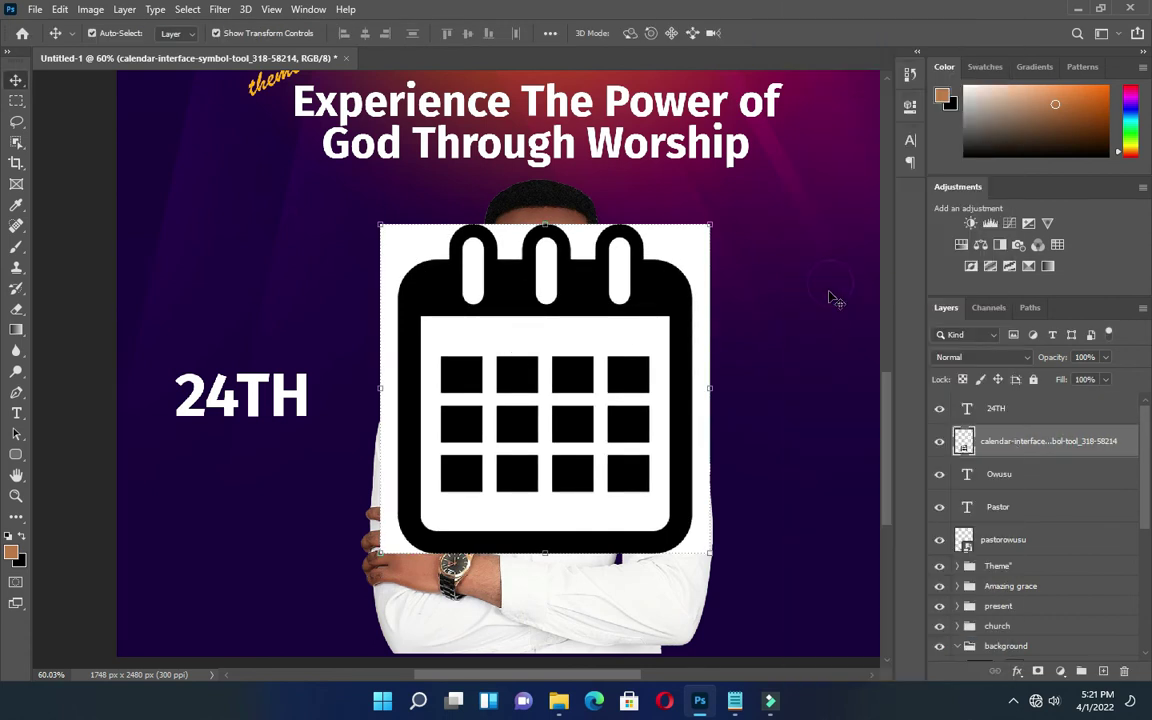
Remove the white background around the calendar symbol with the Magic Wand, keeping its white interior, and clear the selection.
click(16, 142)
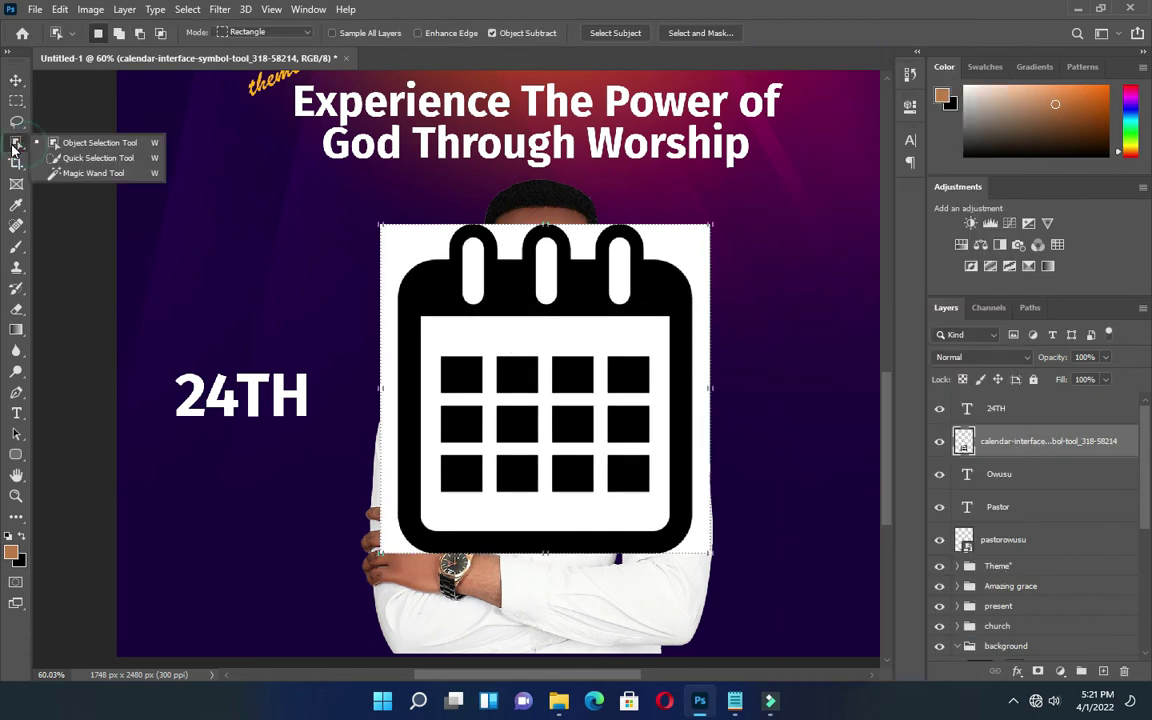
click(90, 173)
click(422, 251)
shift+click(512, 247)
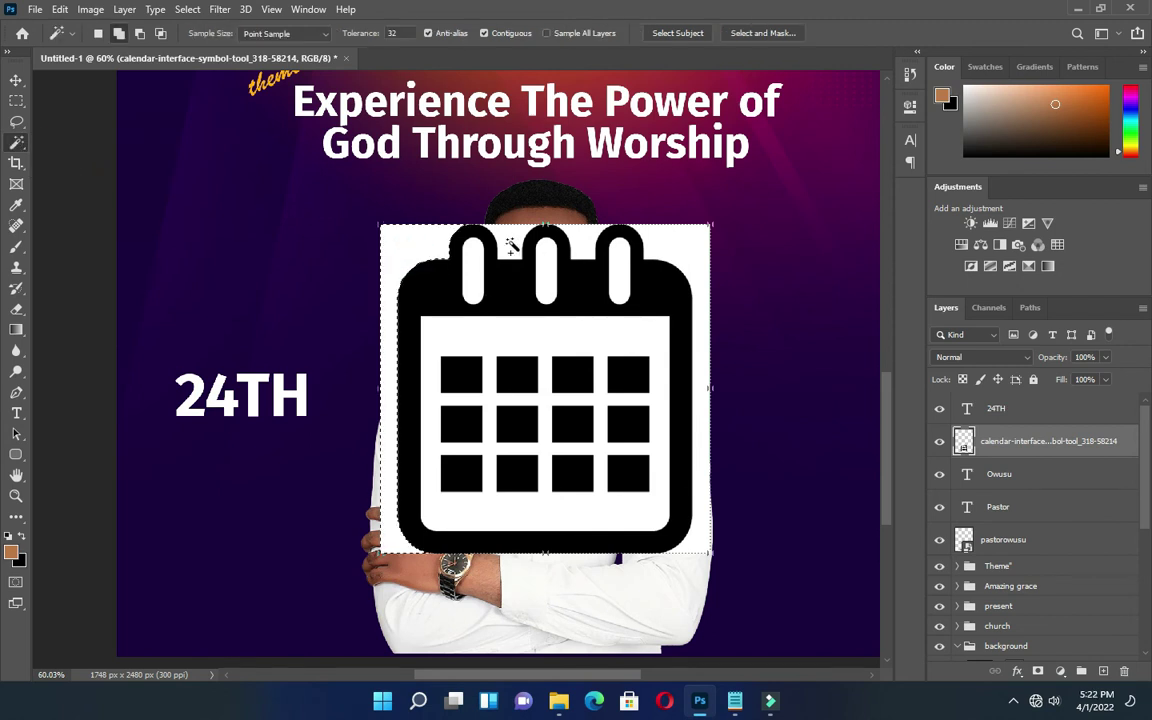
shift+click(584, 242)
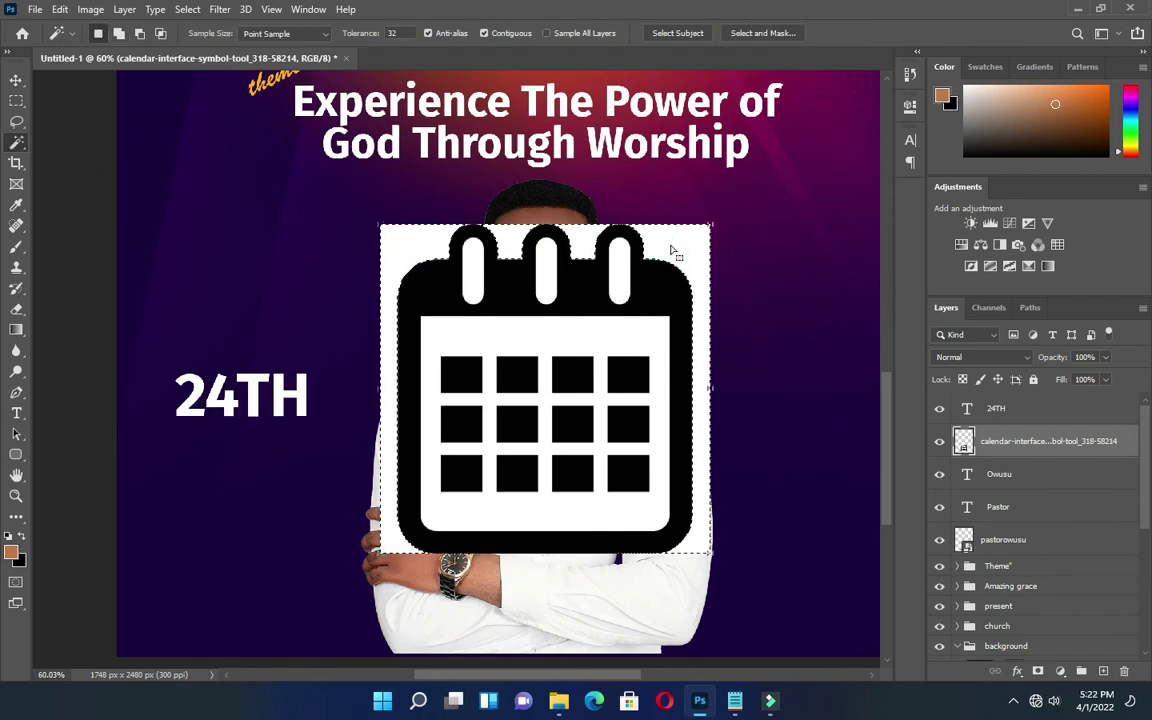
key(Delete)
key(ctrl+d)
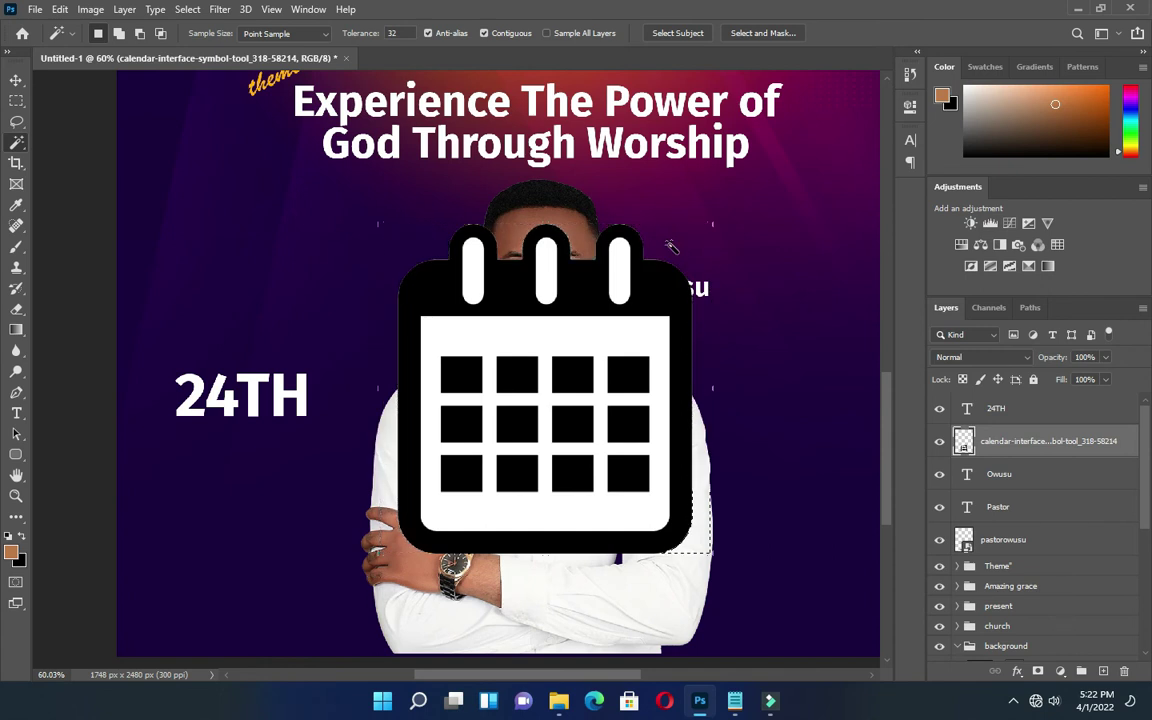
click(428, 243)
click(16, 79)
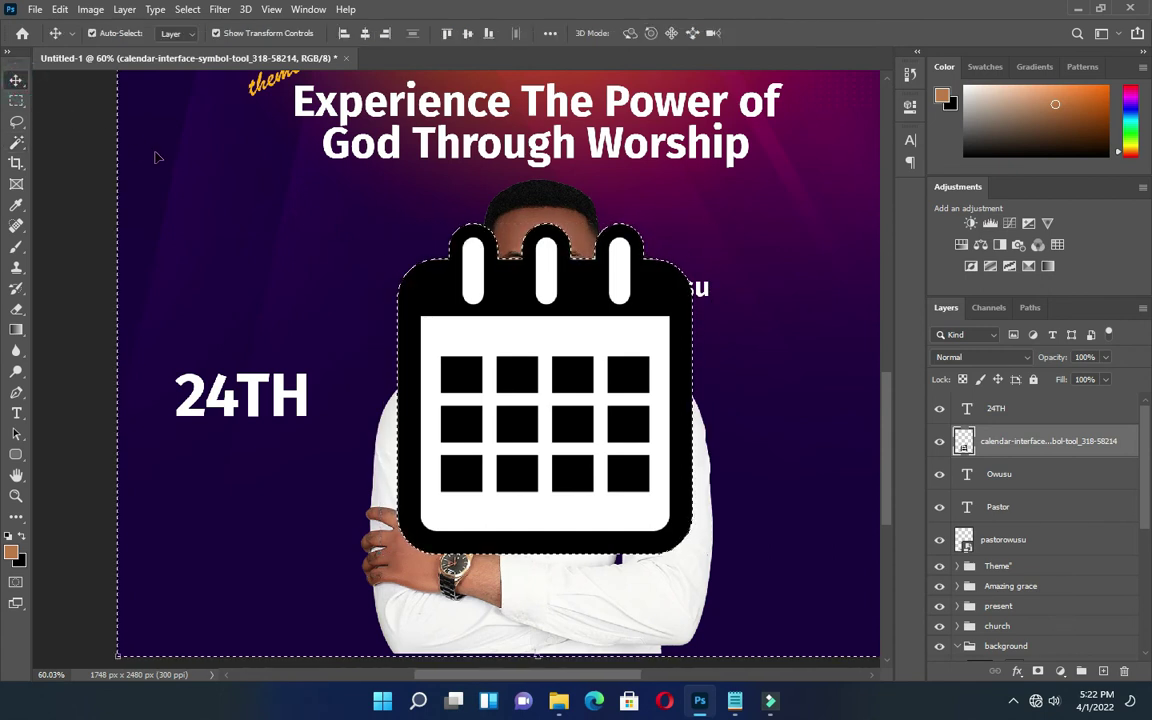
key(ctrl+d)
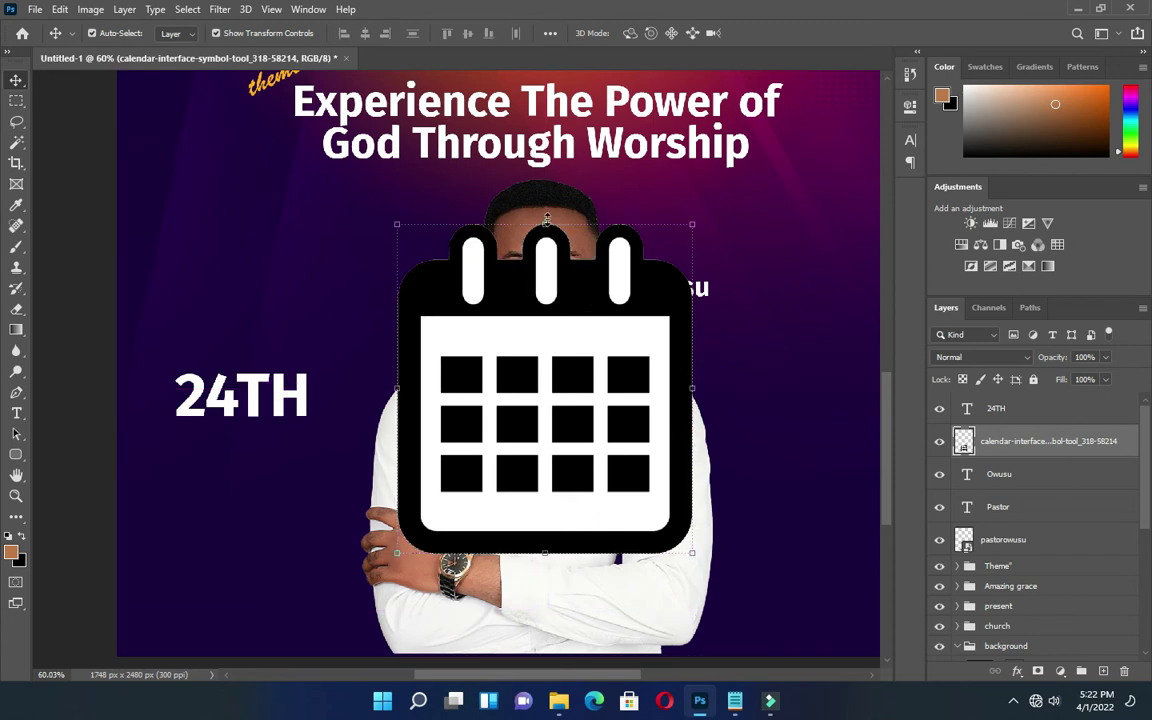
Scale the calendar icon down to about 10.35% and center it just above "24TH".
drag(547, 221, 240, 347)
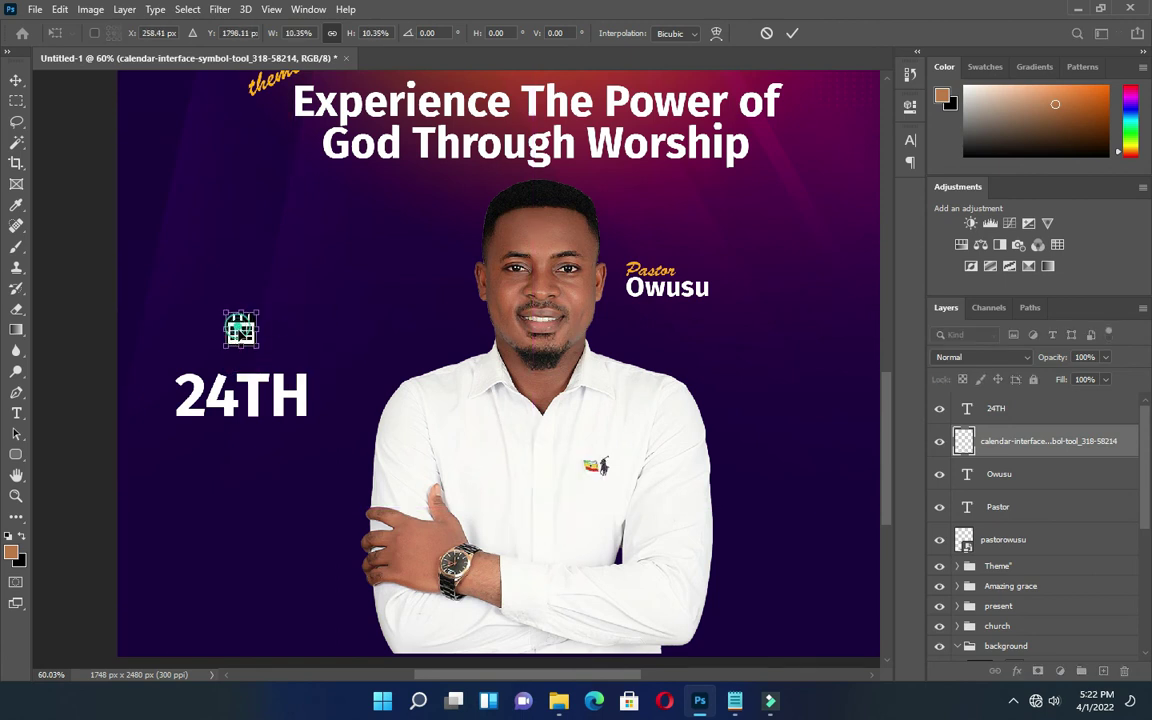
click(792, 33)
drag(244, 343, 245, 344)
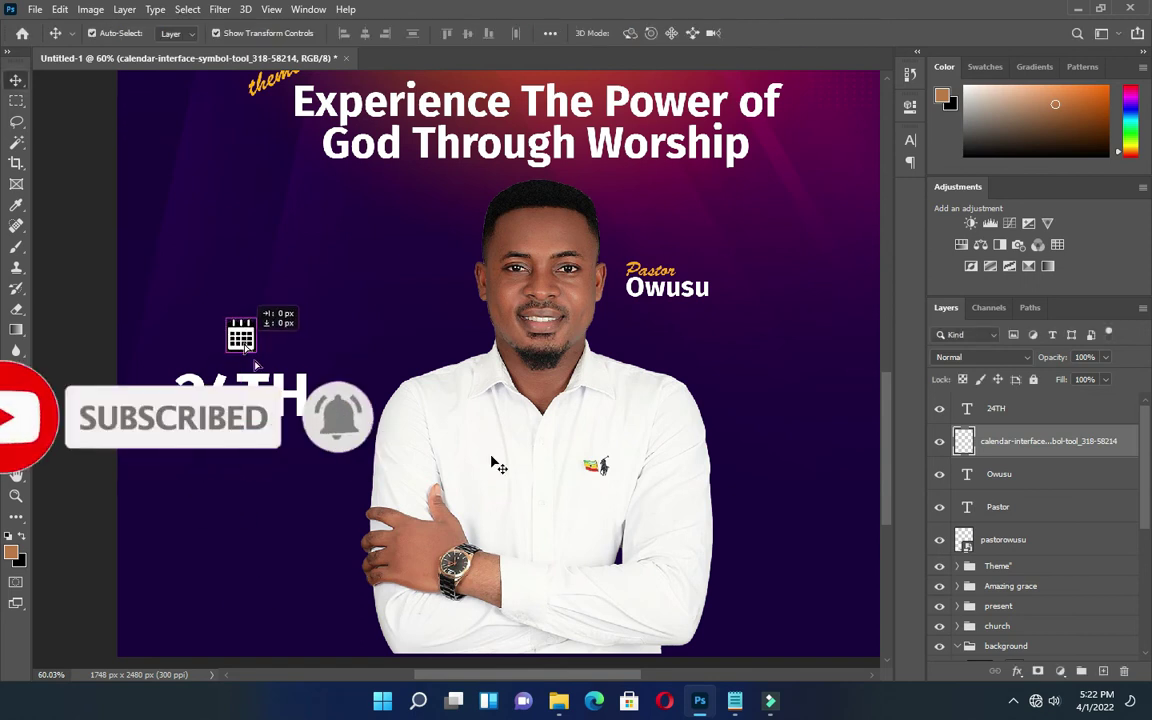
Copy "APRIL" from the event notes in Notepad and paste it as a new text layer below "24TH".
click(734, 700)
click(239, 392)
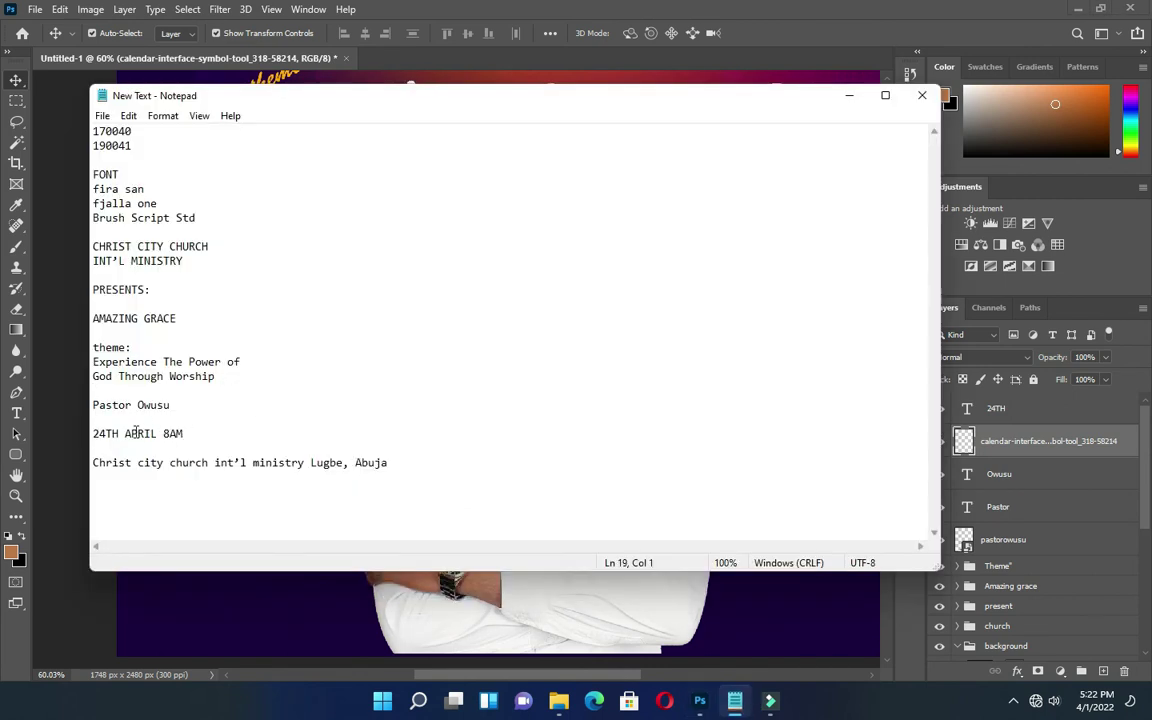
drag(128, 434, 159, 434)
key(ctrl+c)
click(849, 96)
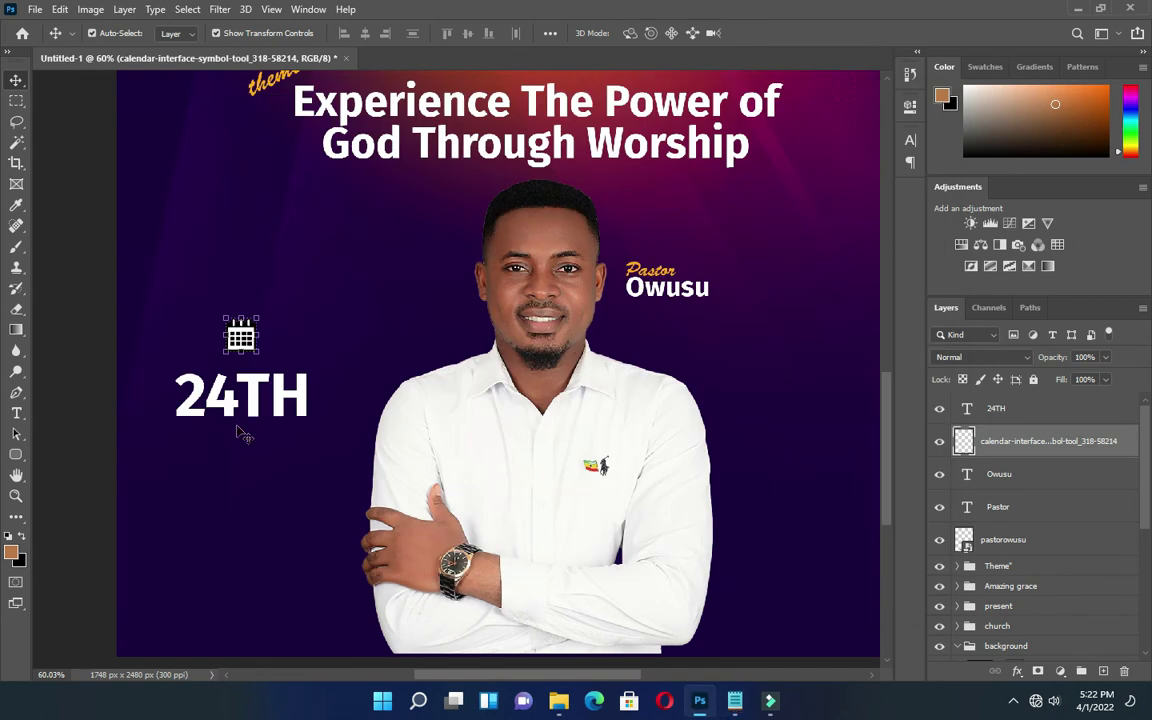
key(t)
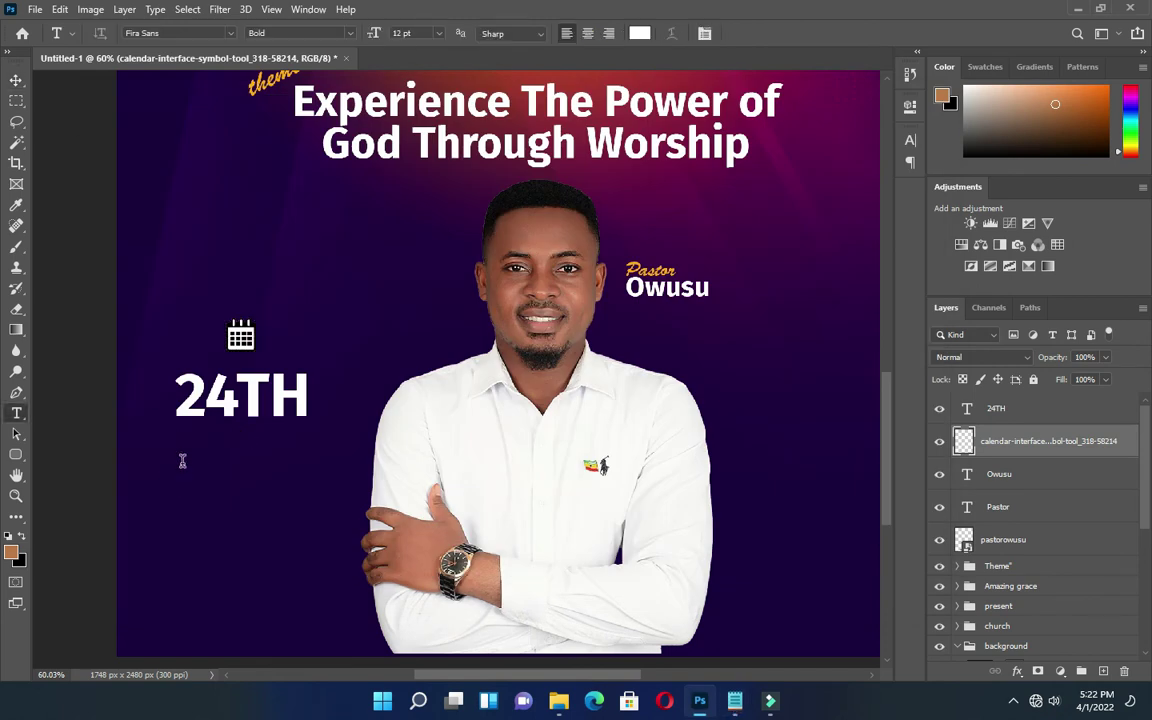
click(183, 465)
key(ctrl+v)
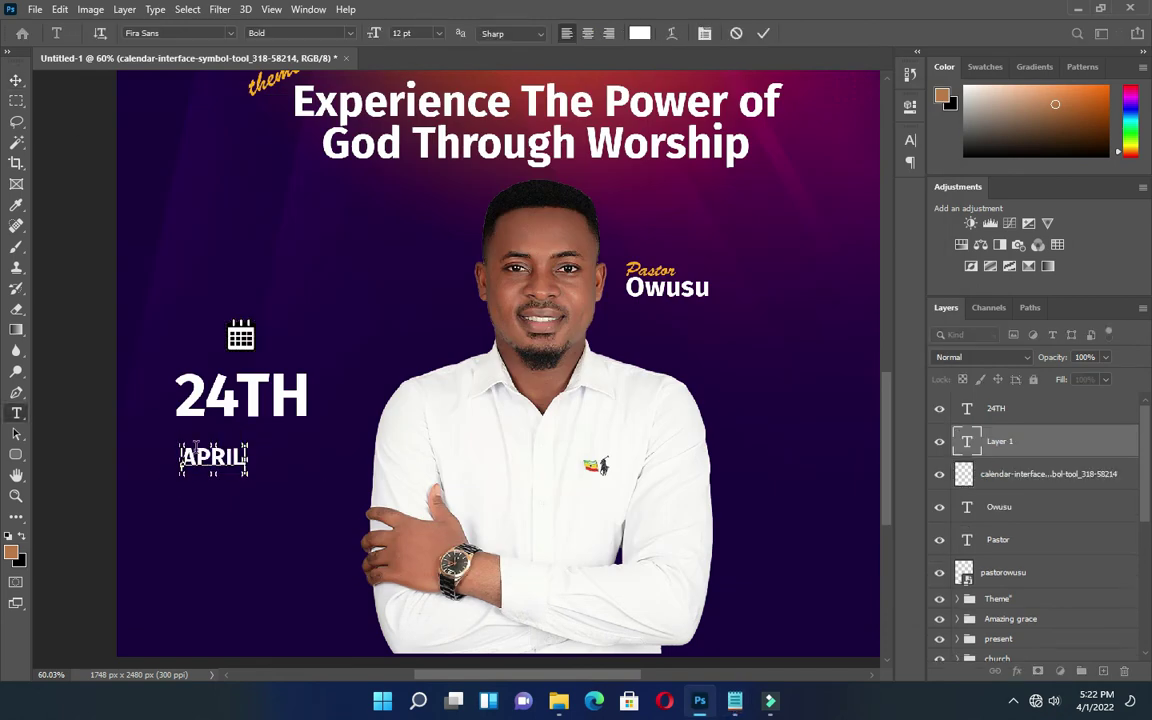
click(762, 35)
click(16, 80)
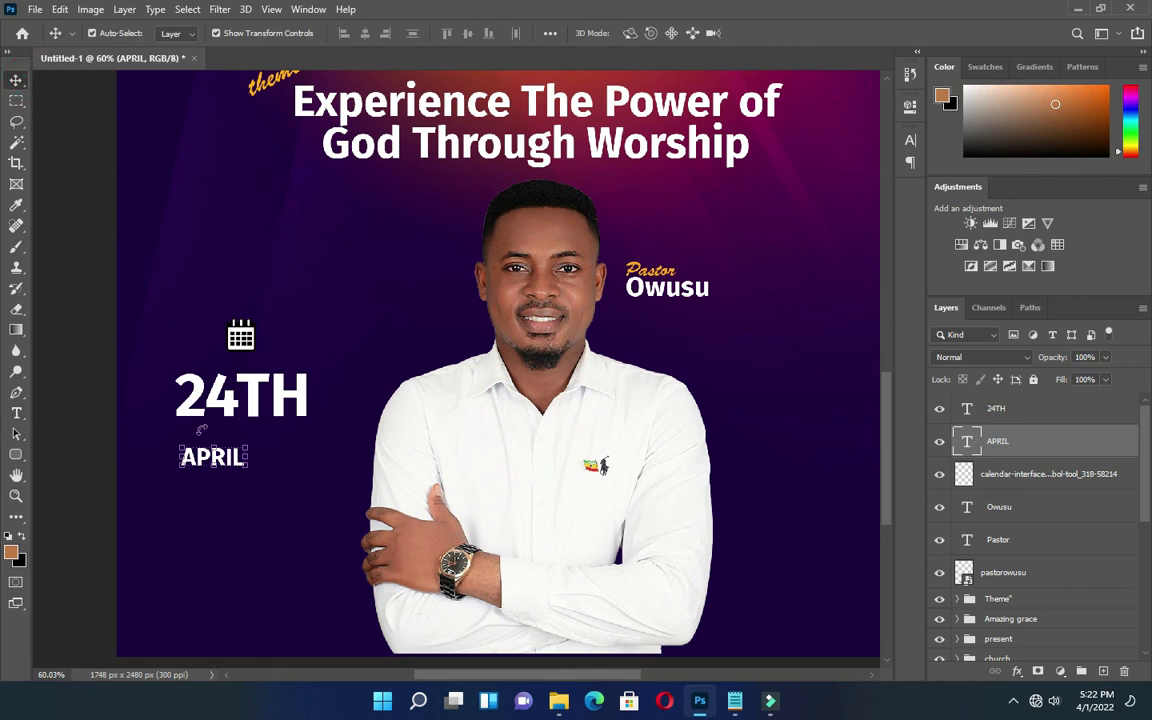
Scale the "APRIL" text to about 209% so it matches the width of "24TH", placed directly beneath it.
scroll(200, 463, up, 3)
drag(205, 458, 342, 435)
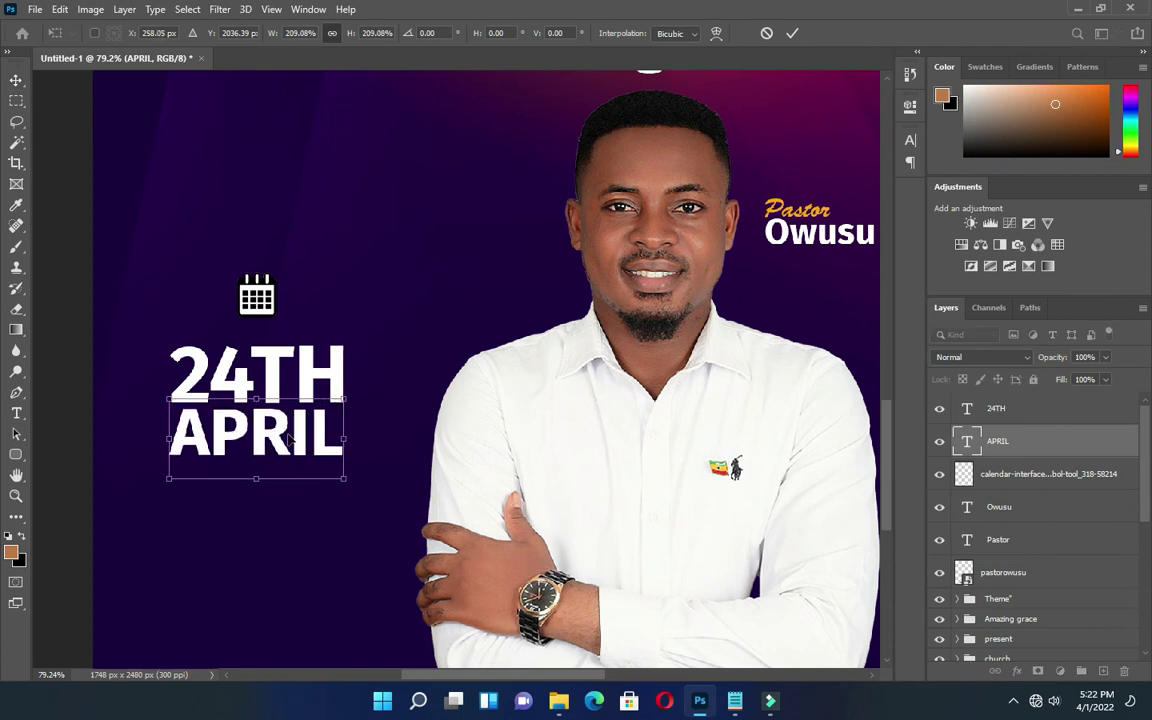
click(791, 33)
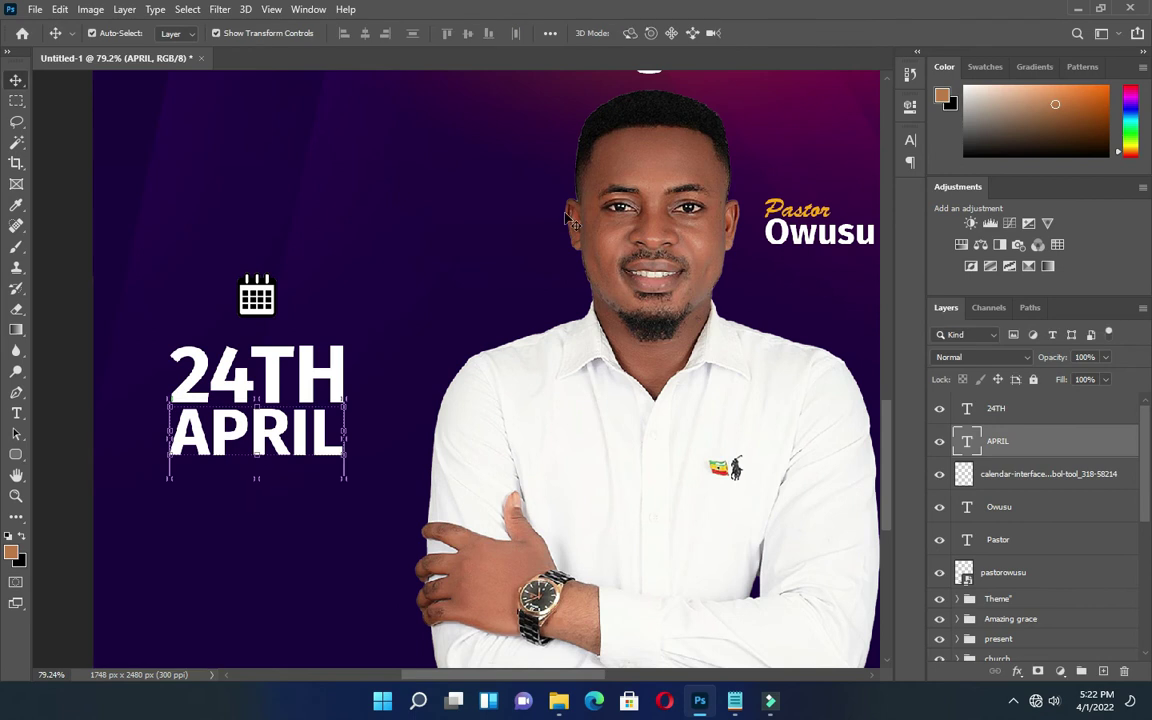
Group the "APRIL", "24TH" and calendar icon layers, with "APRIL" stacked above "24TH", and name the group Date.
scroll(424, 347, down, 3)
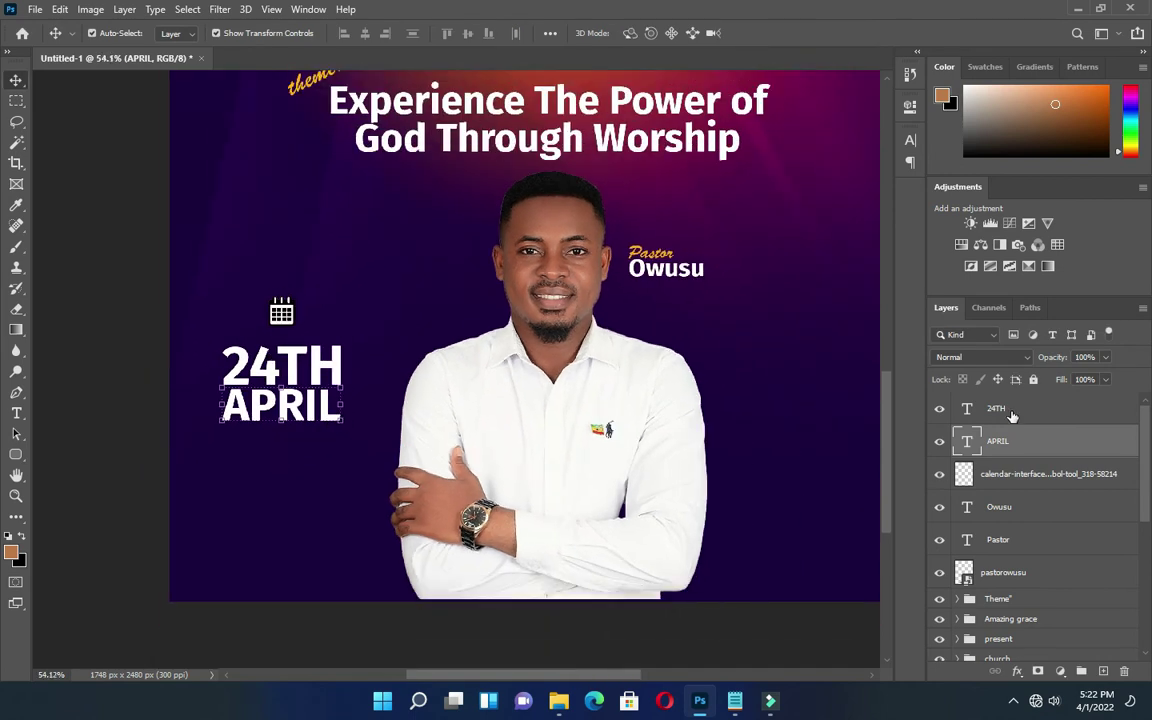
drag(1016, 438, 1016, 411)
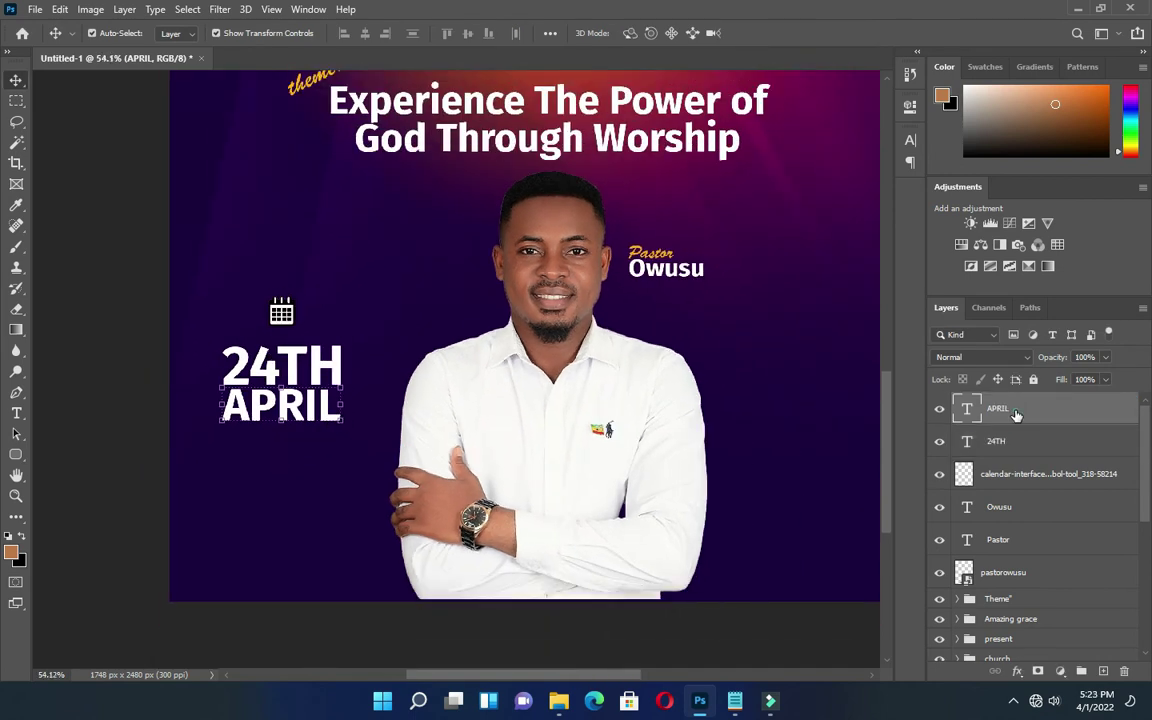
shift+click(1030, 476)
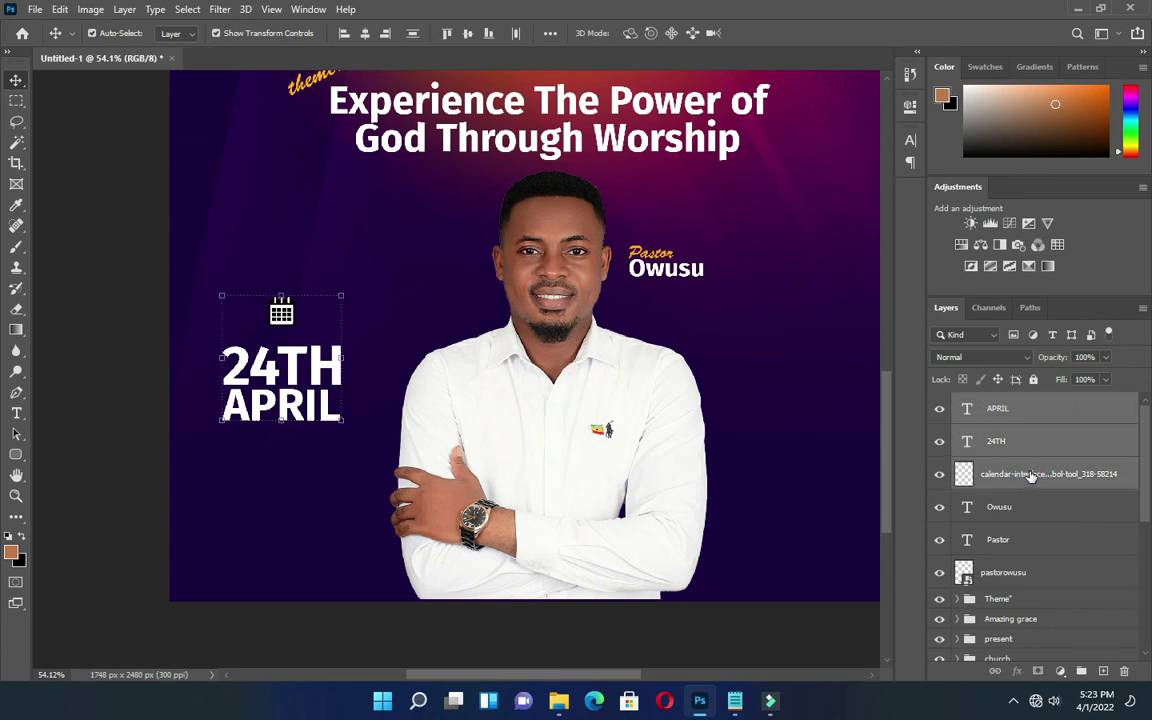
key(ctrl+g)
double_click(1001, 402)
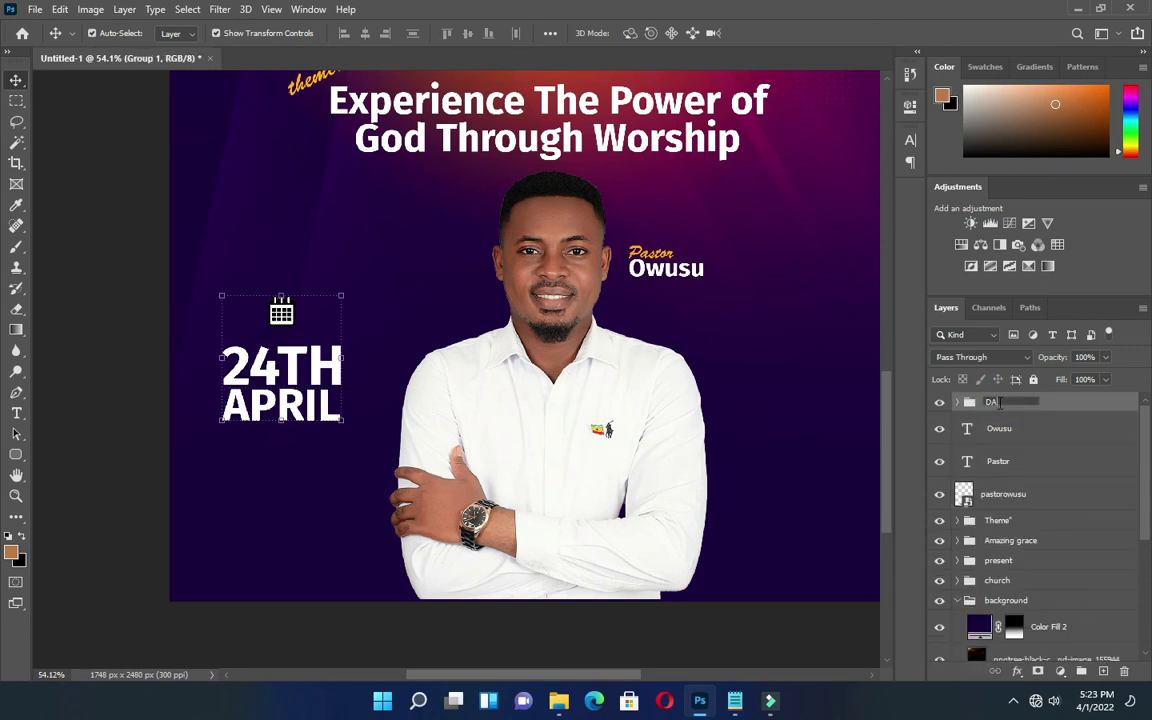
text(DAte)
key(Return)
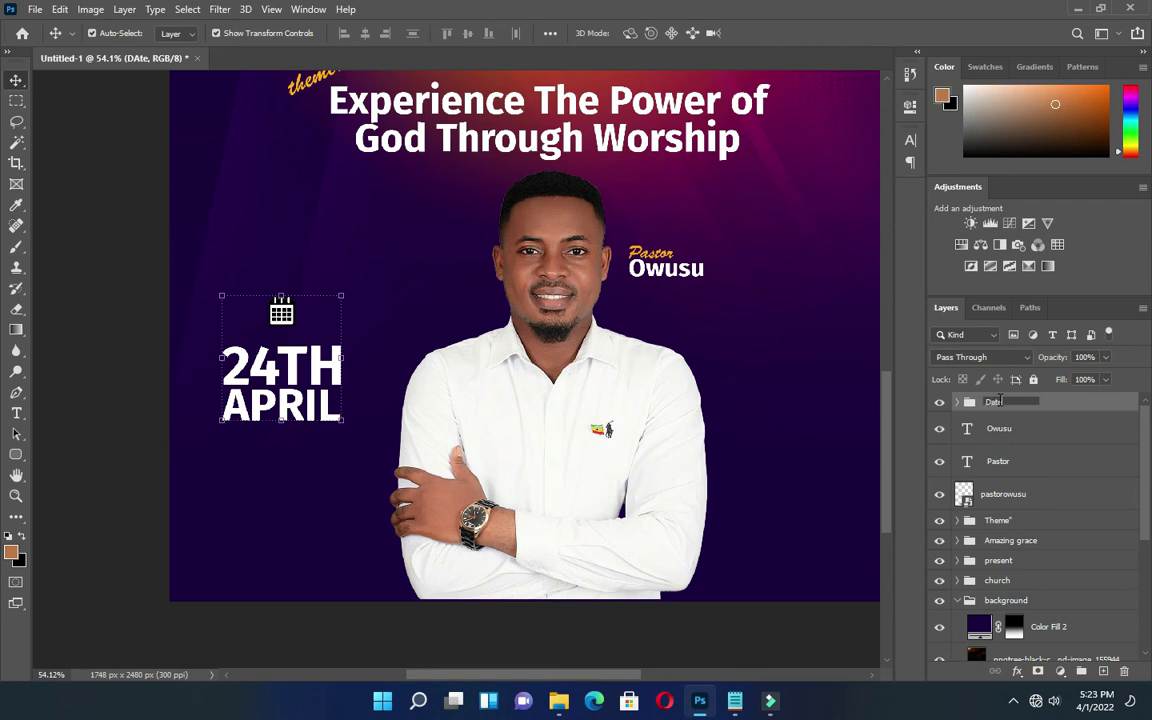
Group the pastor's photo with its two caption text layers and name the group Pasotor.
click(1001, 429)
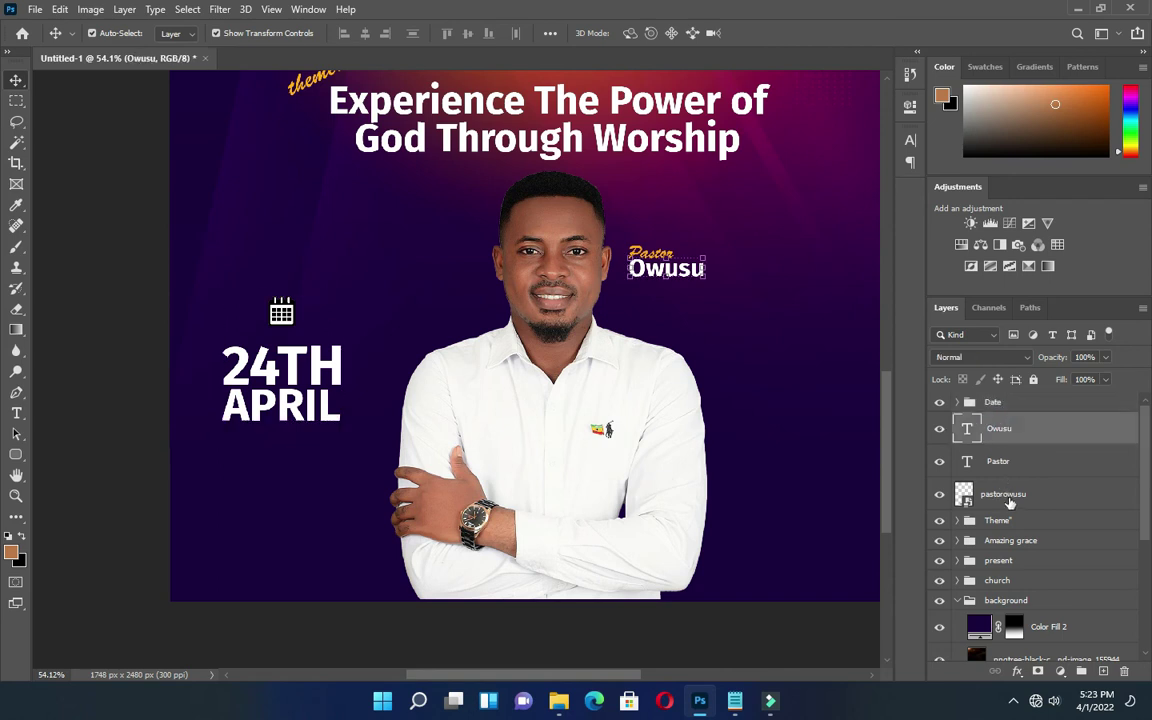
shift+click(1008, 496)
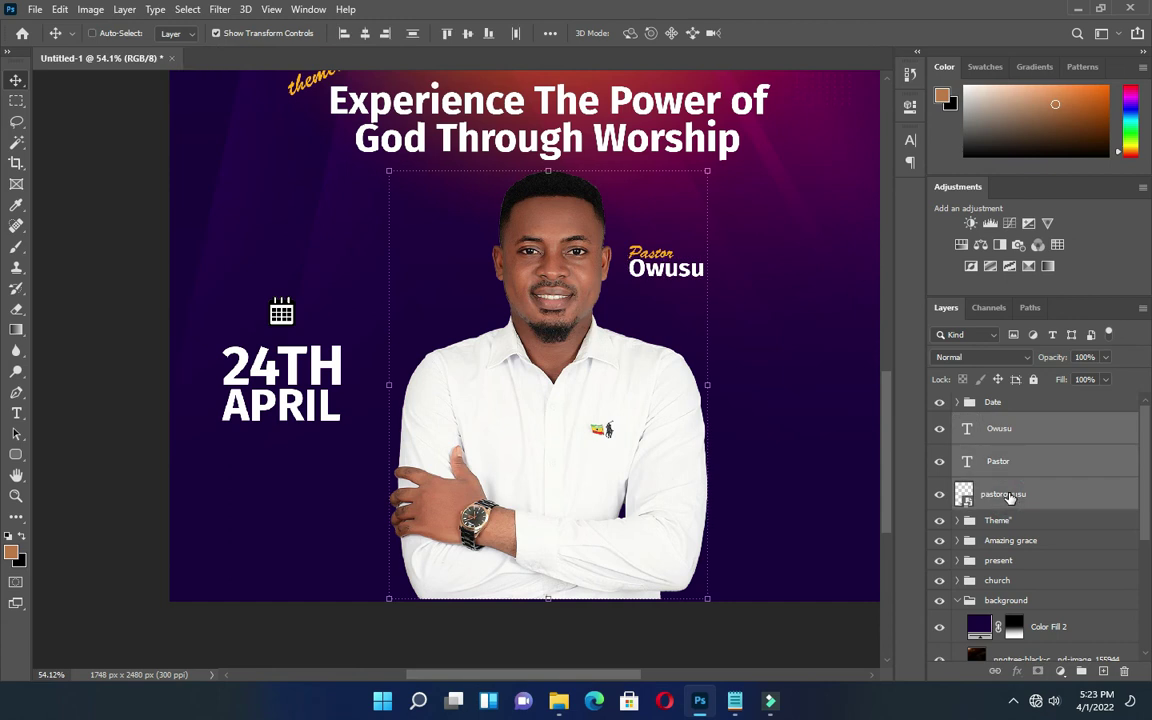
key(ctrl+g)
double_click(1000, 422)
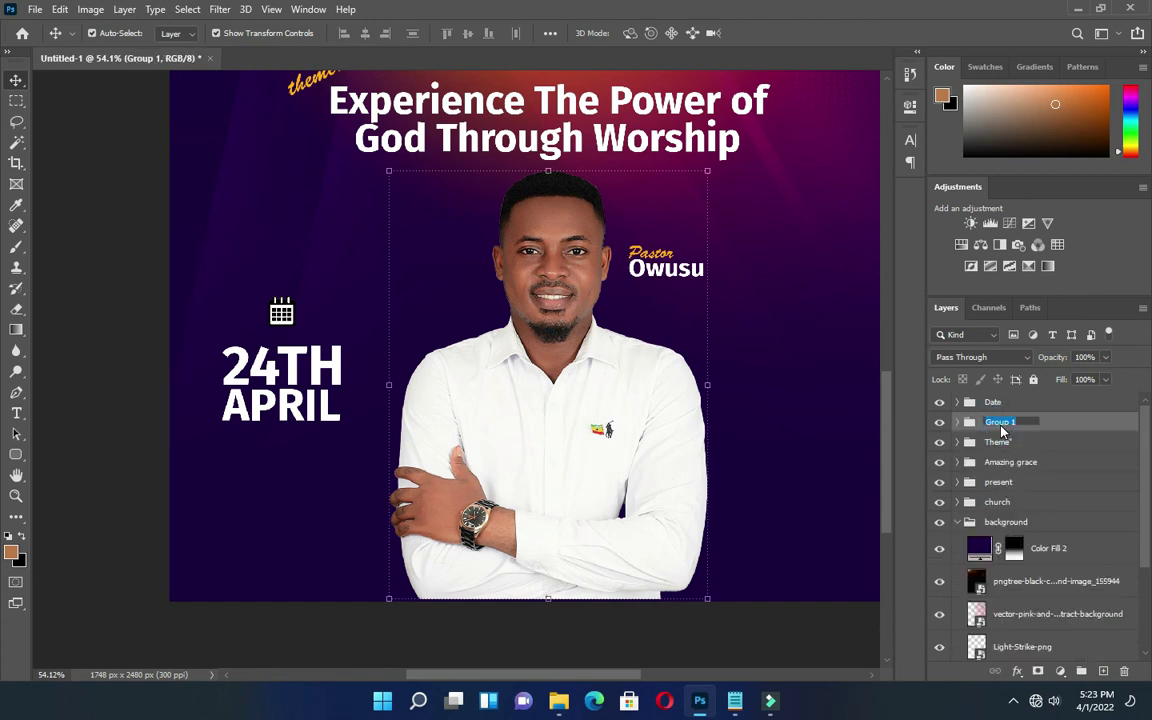
text(Pasotor)
click(110, 362)
scroll(282, 340, down, 4)
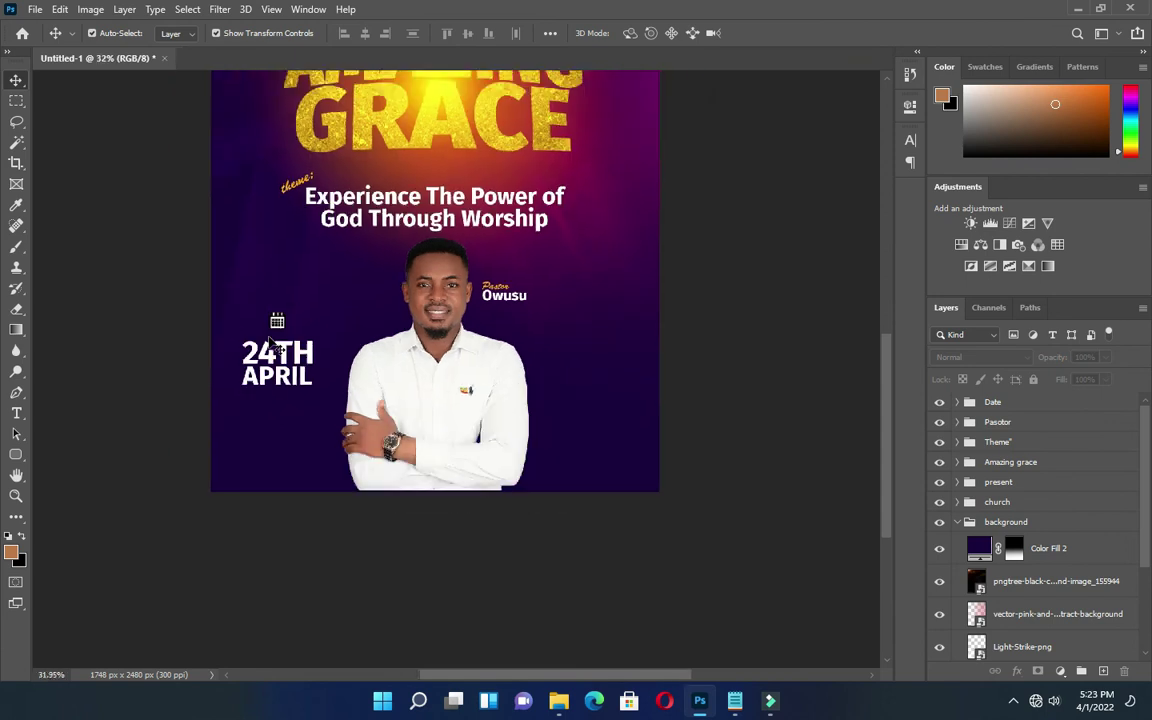
Nudge the calendar icon slightly to the left above "24TH" and collapse the Date group.
scroll(305, 535, up, 4)
drag(305, 503, 300, 502)
scroll(411, 424, down, 3)
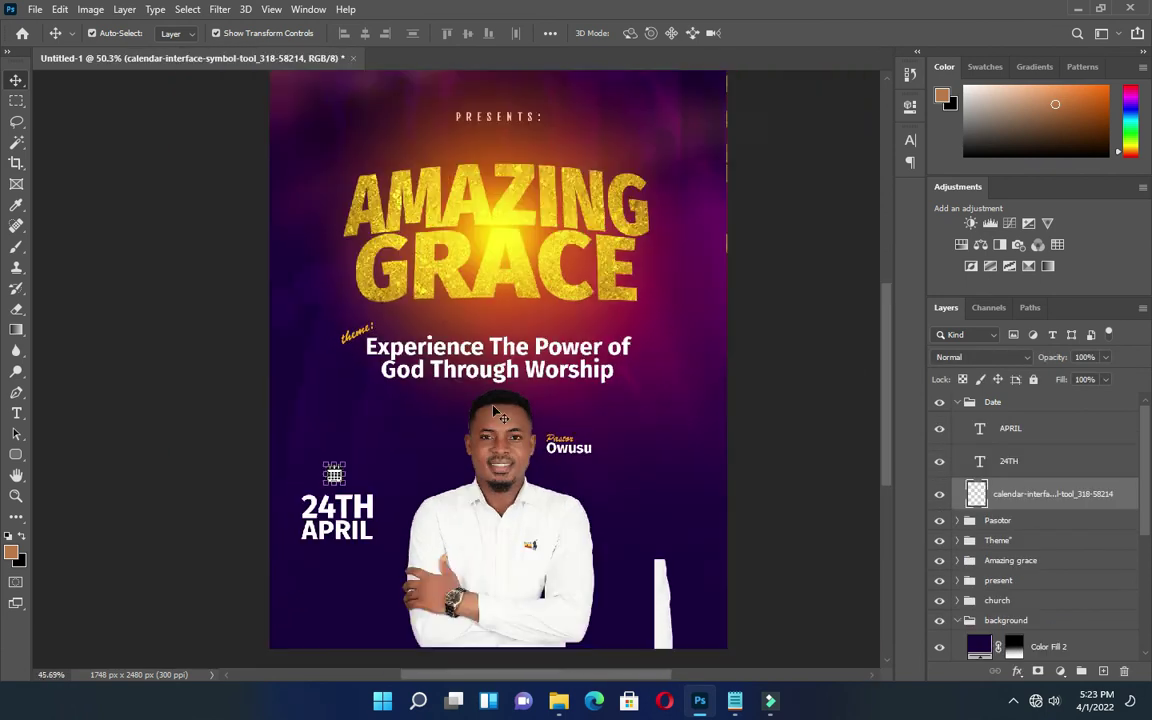
click(959, 403)
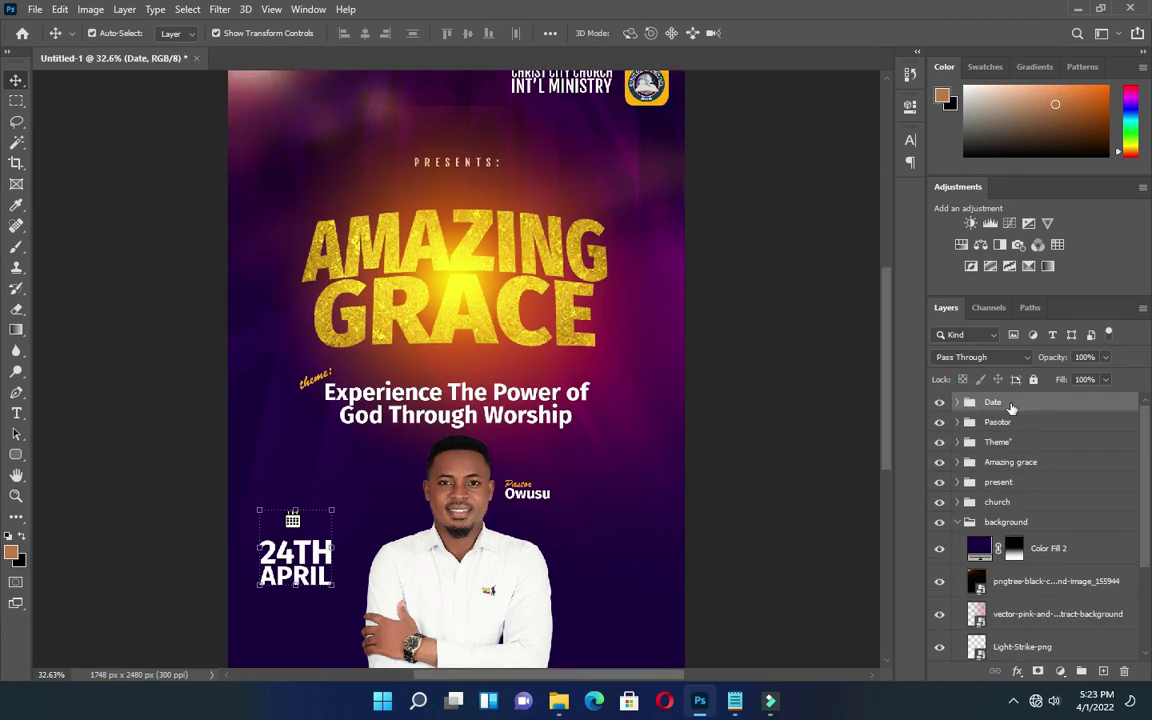
scroll(678, 527, up, 2)
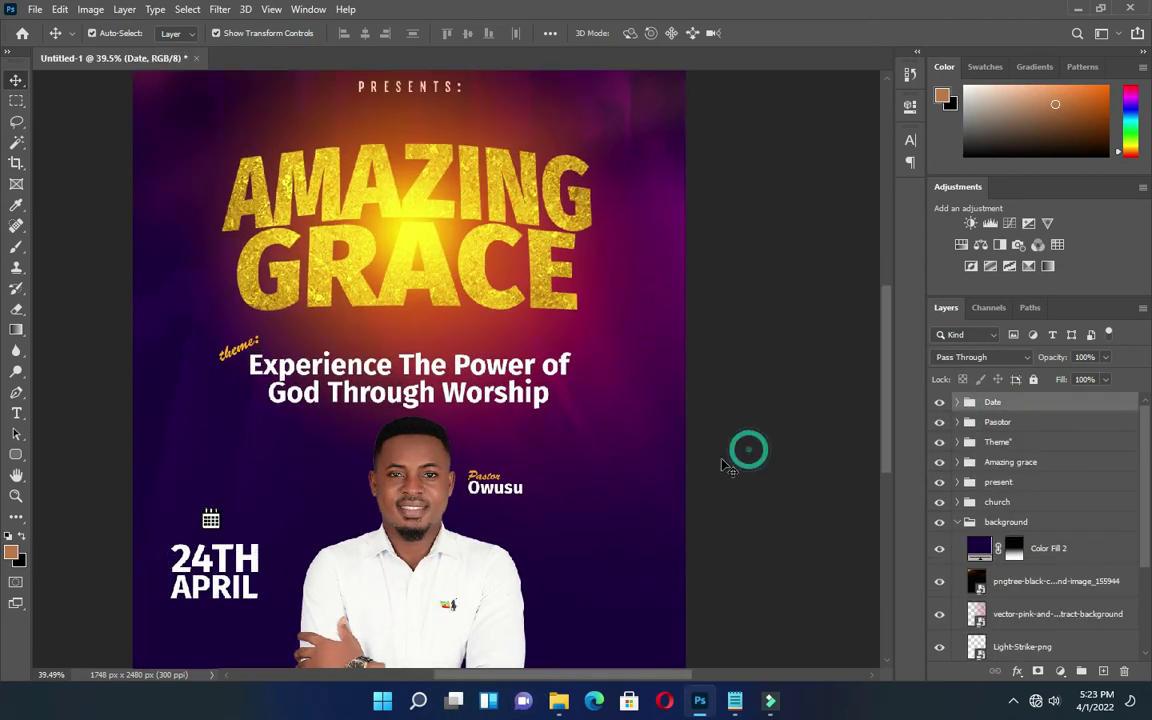
Duplicate the "24TH" text, move the copy out above the Date group, and place it level with the date on the pastor's other side.
click(225, 560)
key(ctrl)
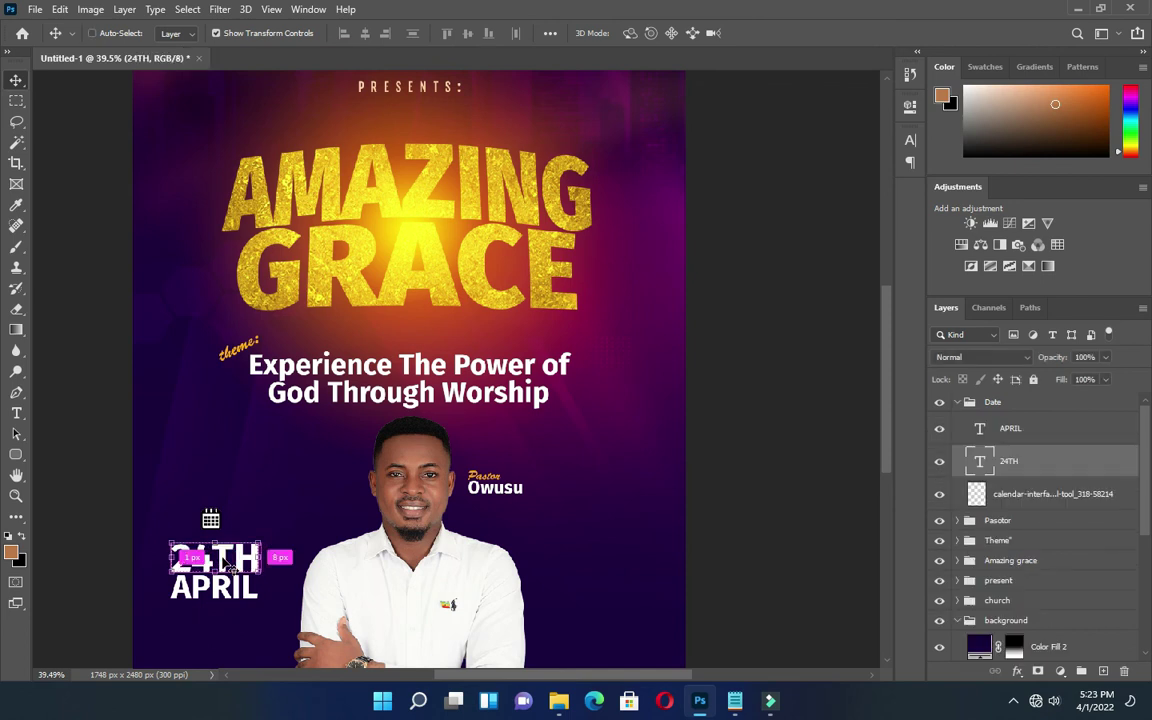
key(ctrl+j)
drag(1013, 461, 1018, 398)
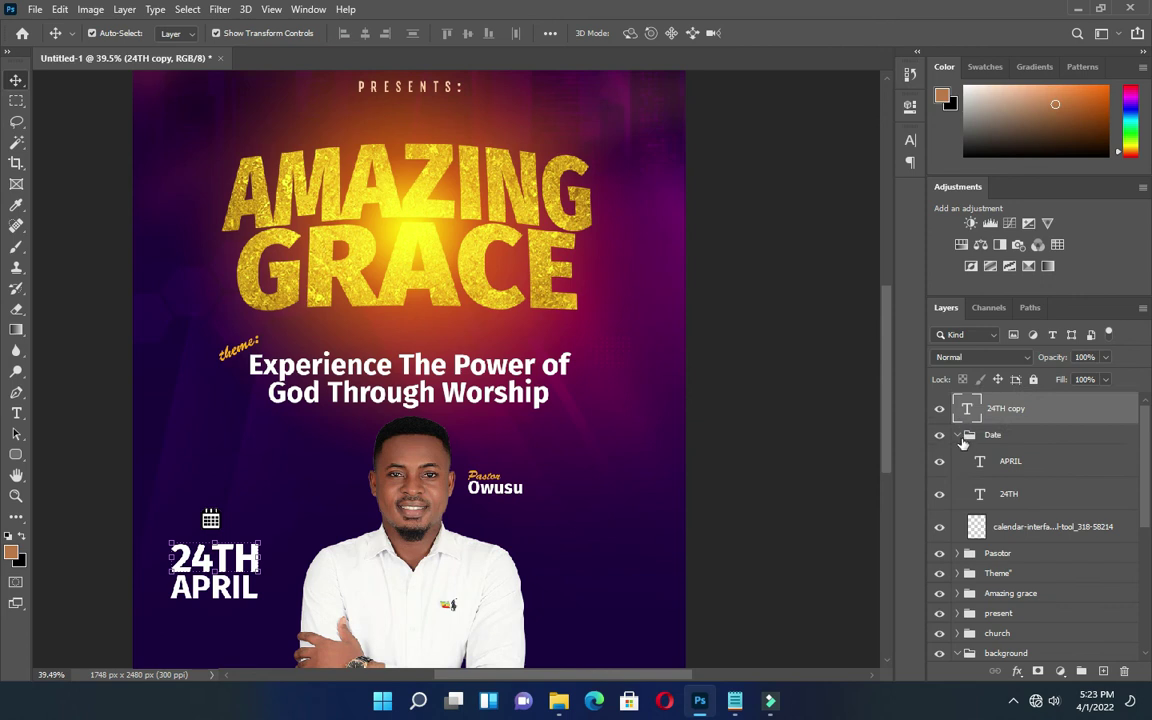
click(957, 435)
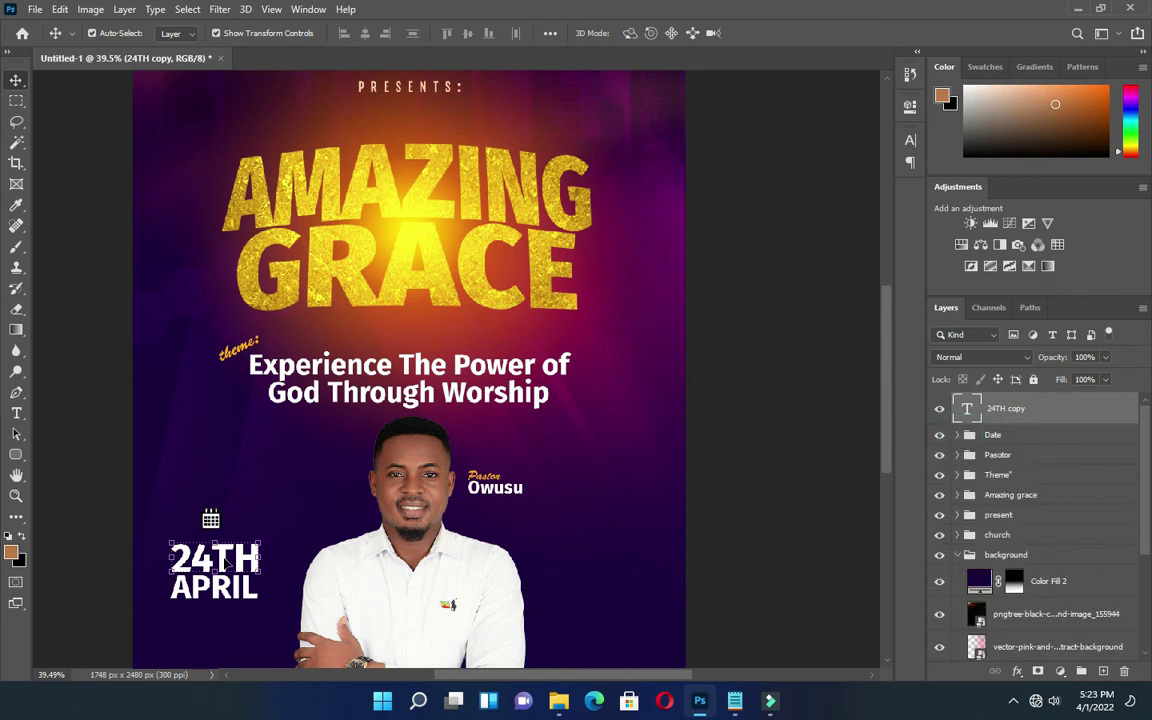
drag(229, 546, 612, 550)
Copy "8" from the event notes in Notepad and replace the duplicated "24TH" text with it.
scroll(595, 585, down, 3)
scroll(620, 575, up, 3)
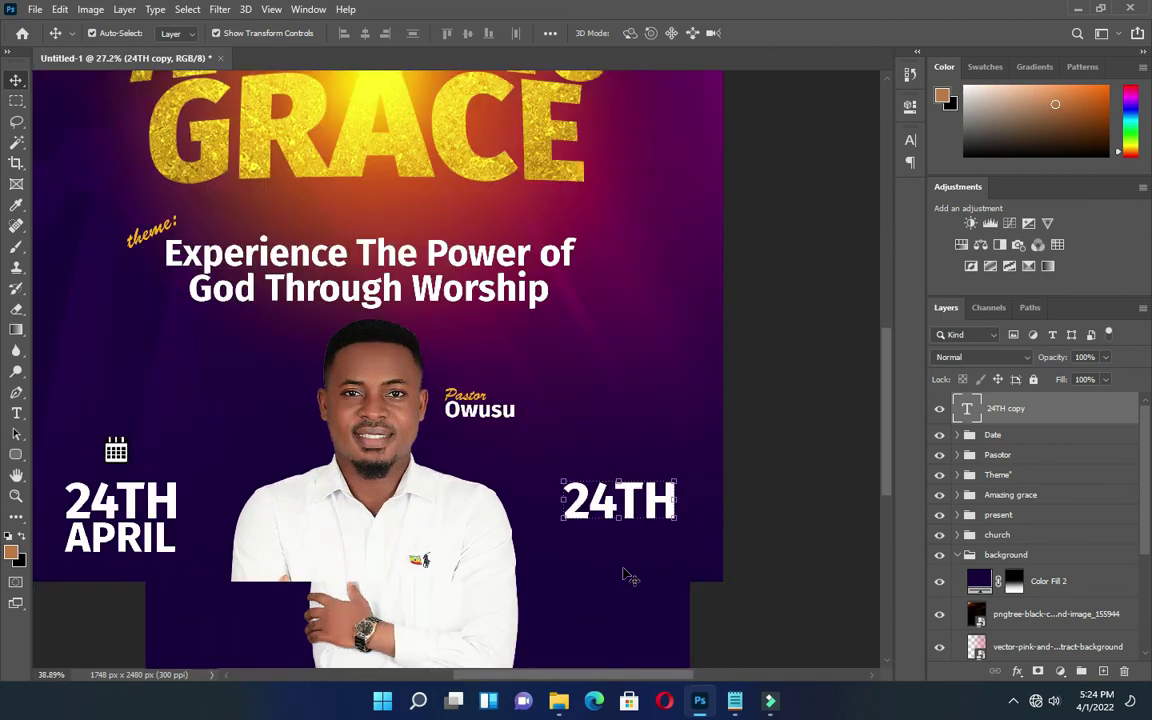
scroll(626, 575, up, 4)
click(734, 700)
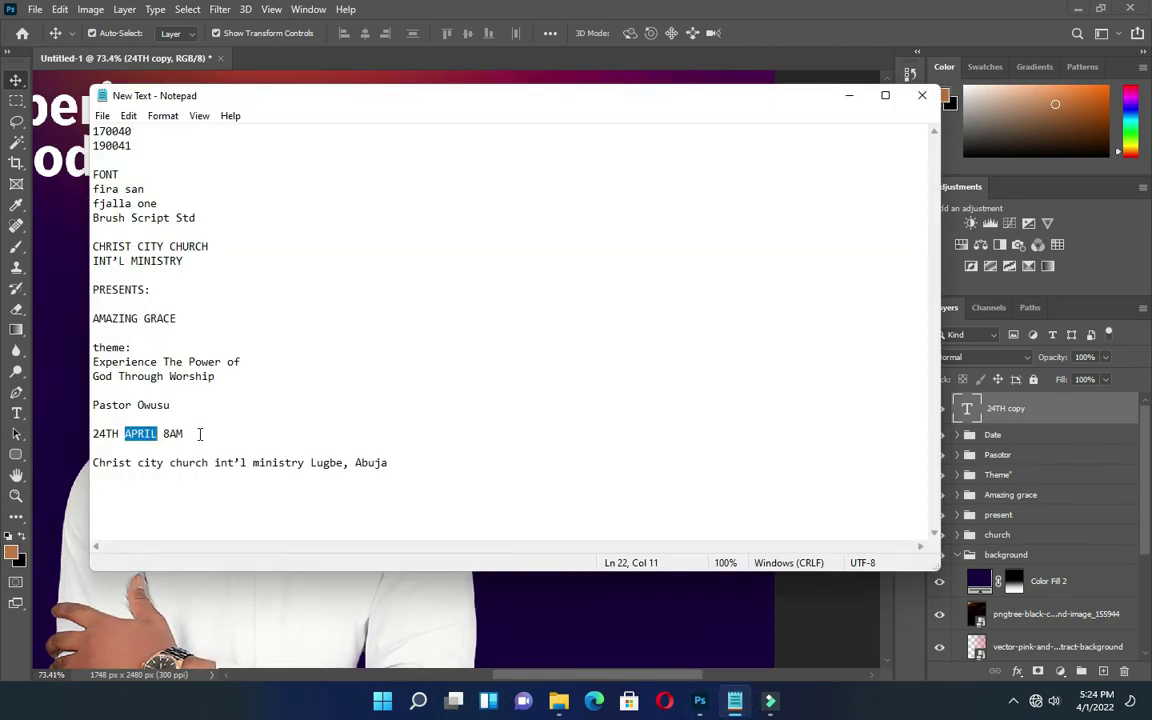
drag(162, 433, 169, 433)
key(ctrl+c)
click(850, 97)
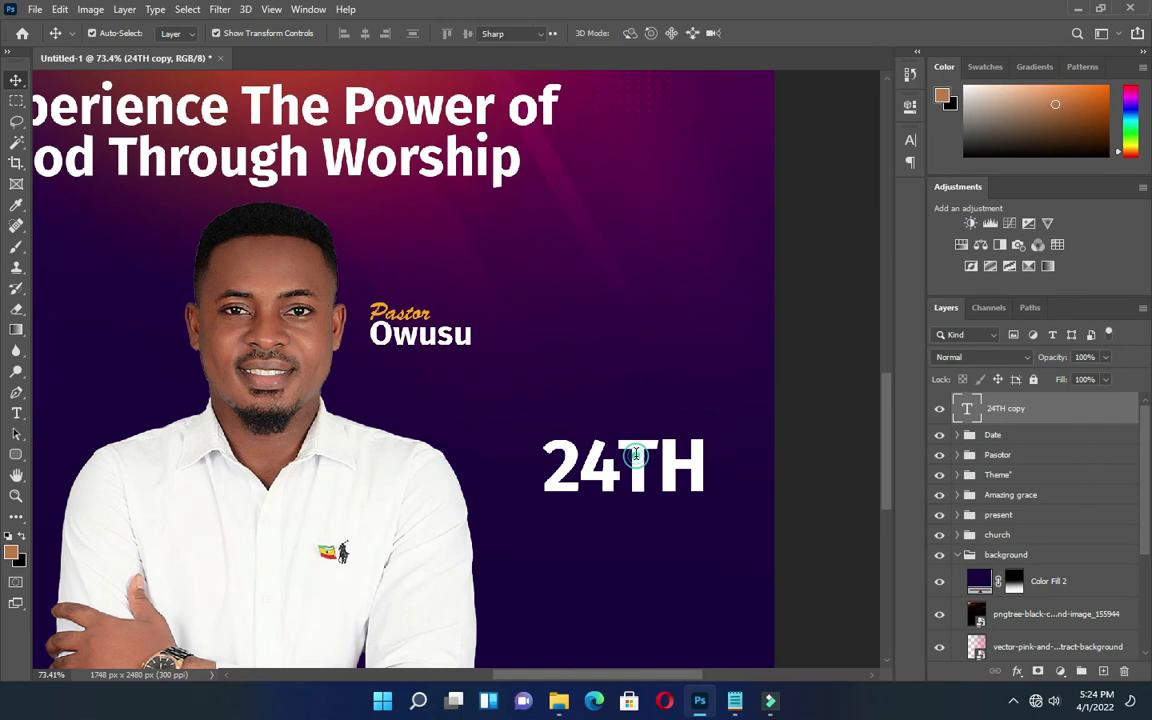
double_click(636, 458)
key(ctrl+v)
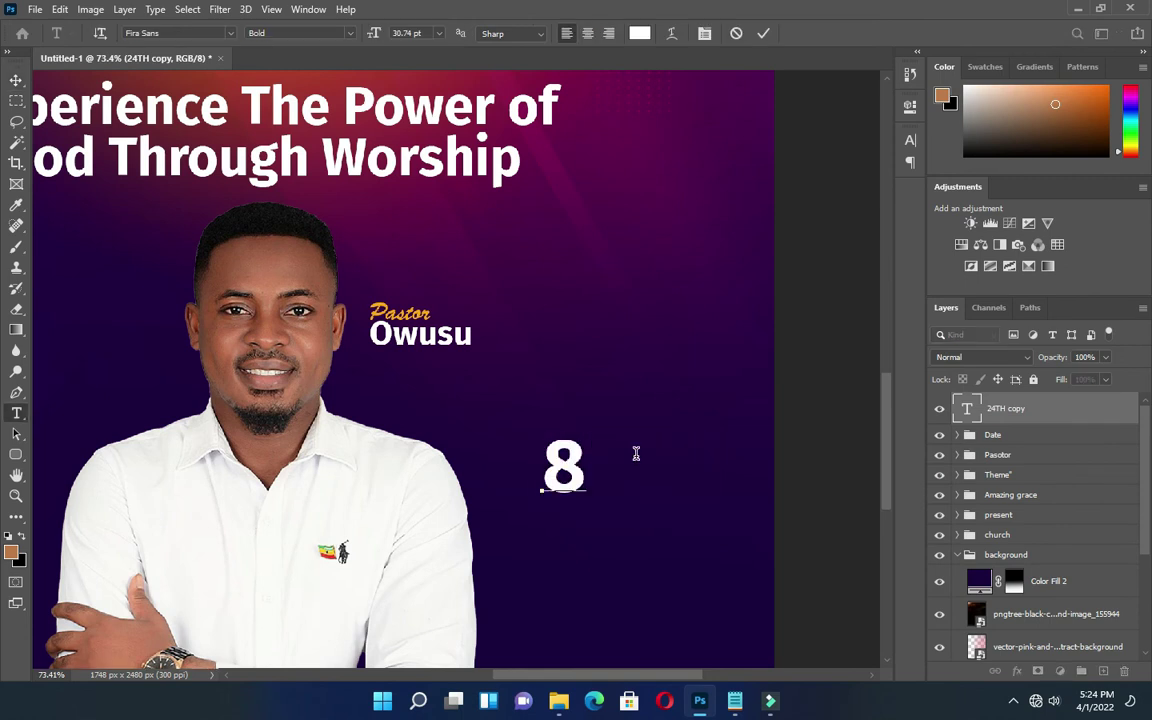
click(763, 33)
key(v)
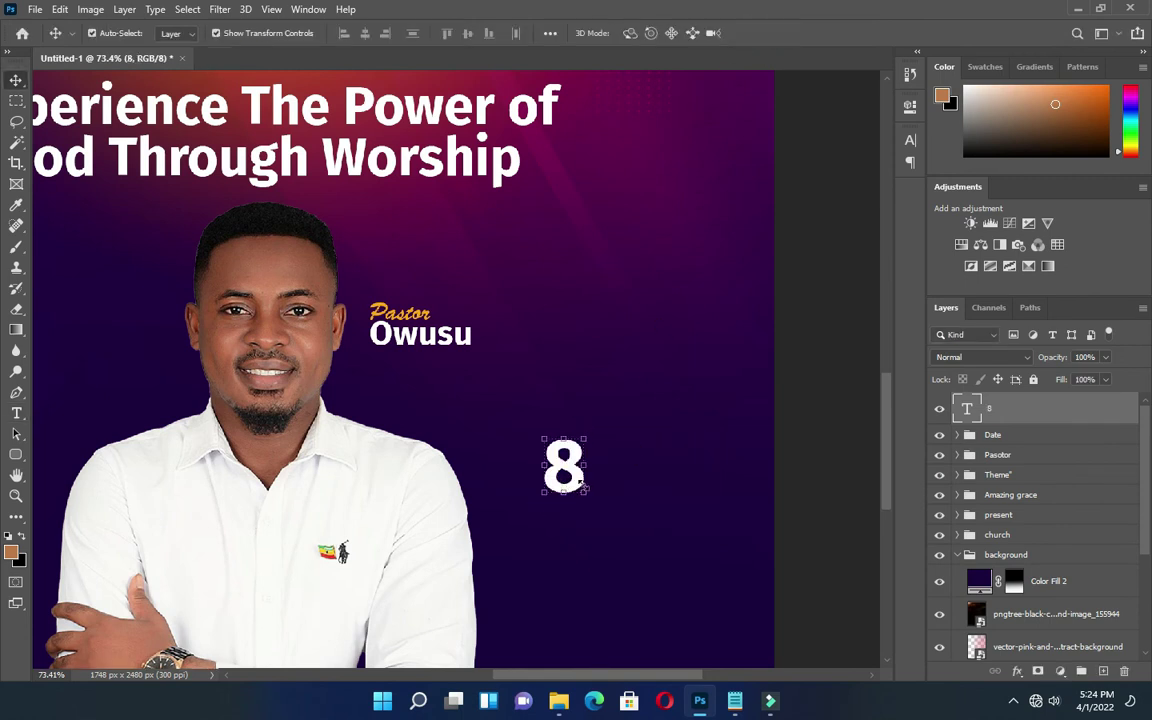
Scale the "8" up to about 137.20% and position it in the empty area beside the pastor's shoulder.
drag(571, 478, 643, 555)
key(ctrl+t)
drag(648, 490, 650, 478)
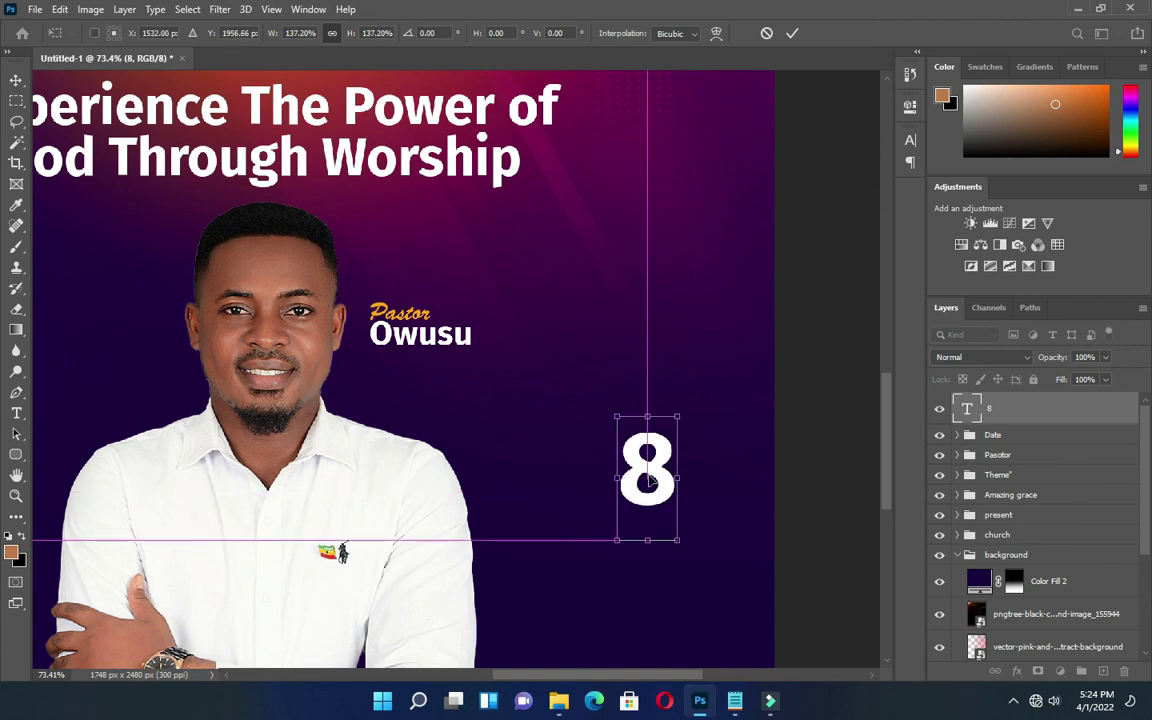
click(792, 33)
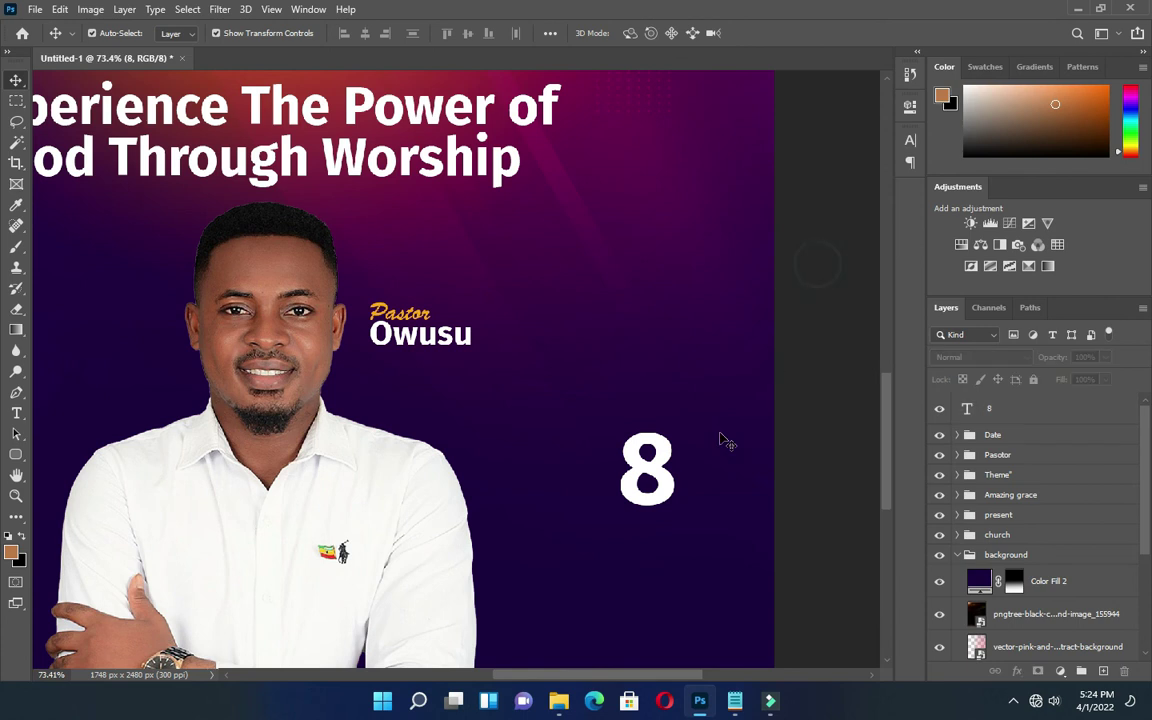
Place the alarm clock image 8004-200 from the AMAZING GRACE folder, scaled to about 6.86%, just above the "8".
click(559, 700)
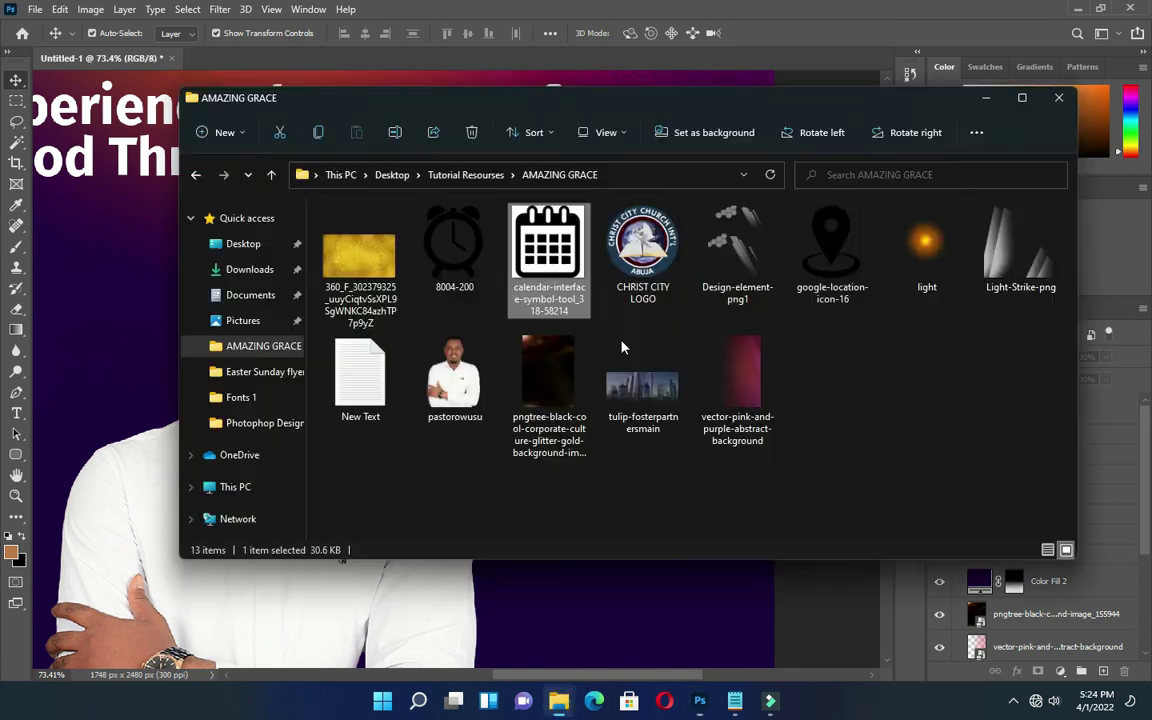
drag(462, 250, 397, 612)
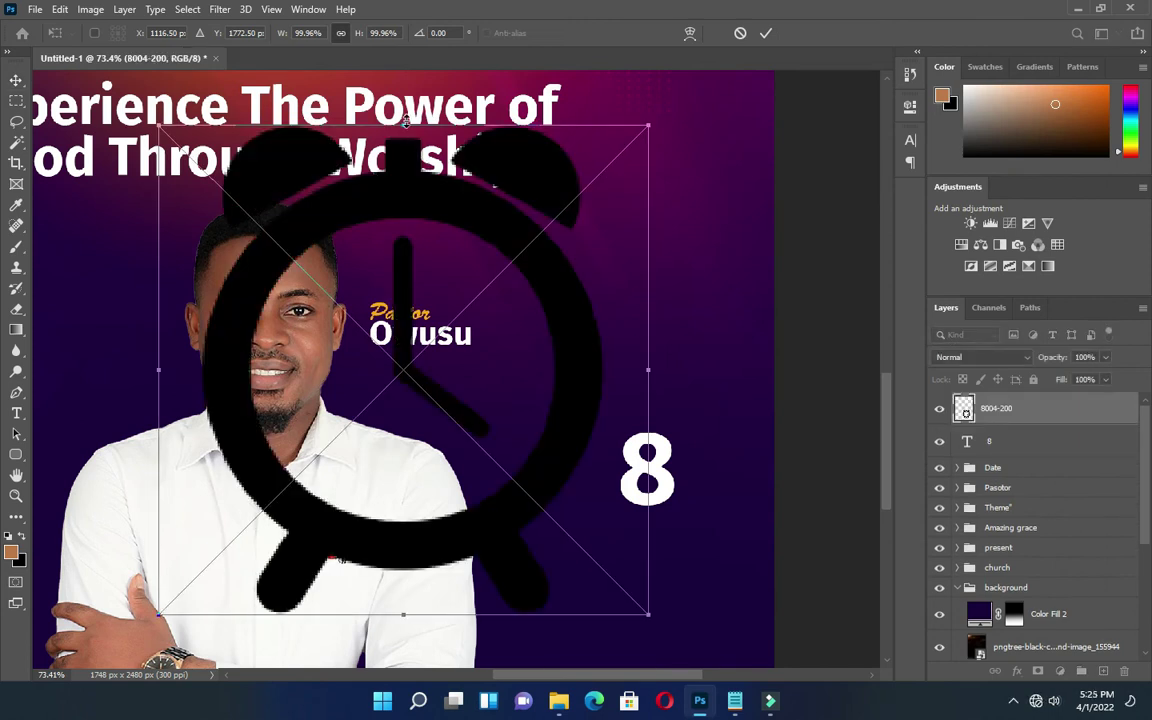
drag(405, 120, 650, 397)
click(765, 33)
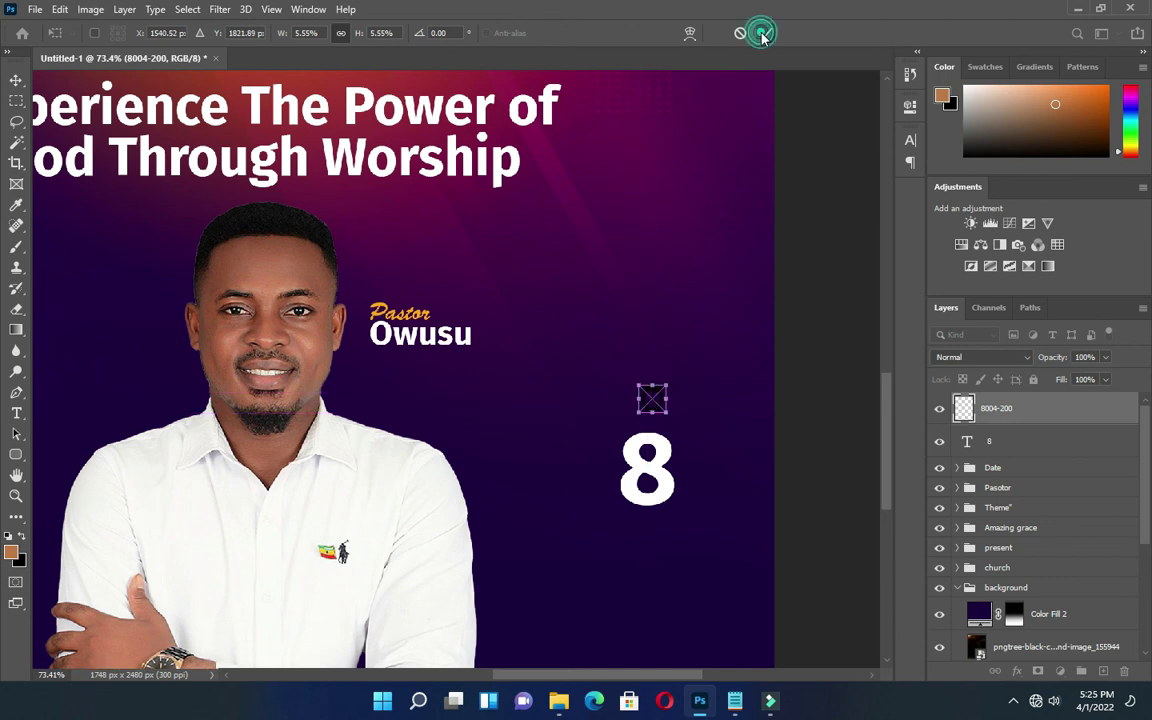
key(ctrl+t)
drag(652, 383, 652, 379)
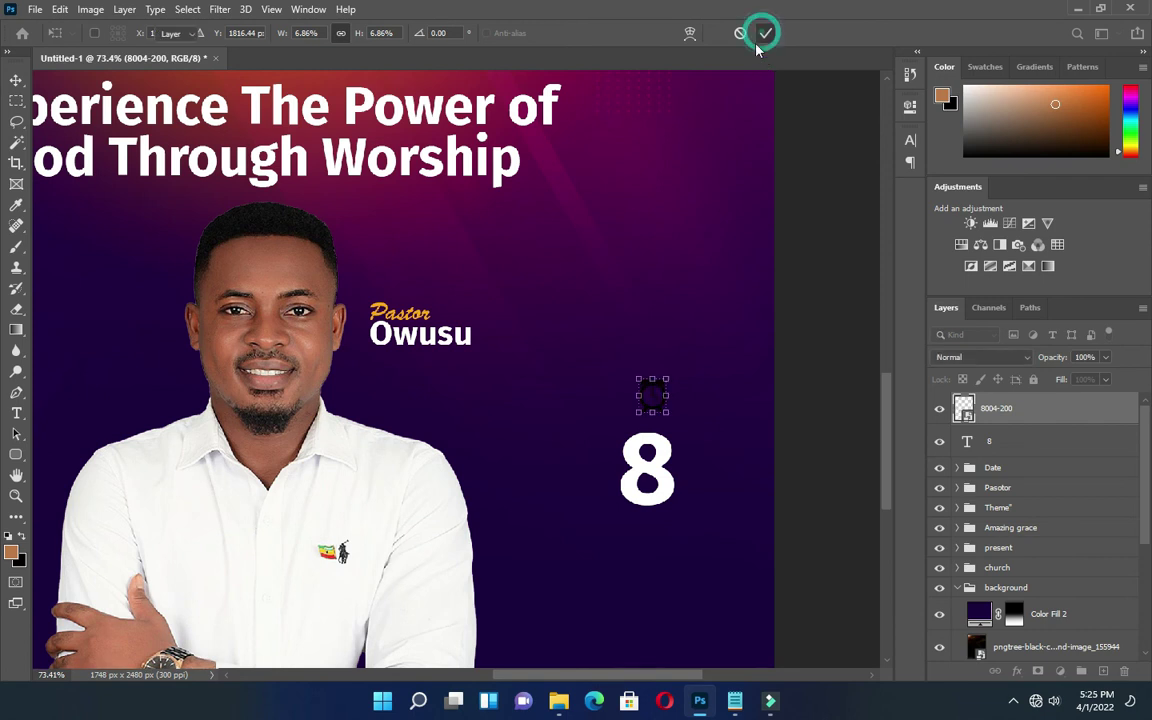
click(765, 33)
Turn the black clock icon white by raising its lightness with a Hue/Saturation adjustment.
click(90, 9)
mouse_move(116, 50)
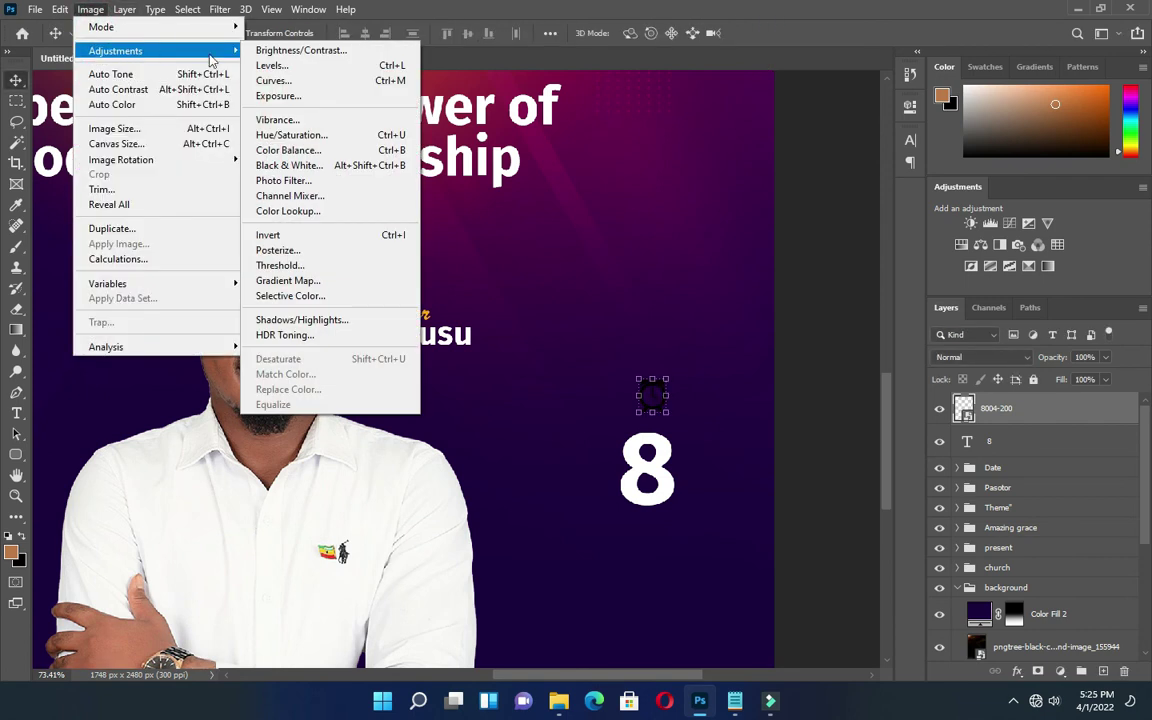
click(315, 139)
drag(531, 311, 612, 309)
click(711, 147)
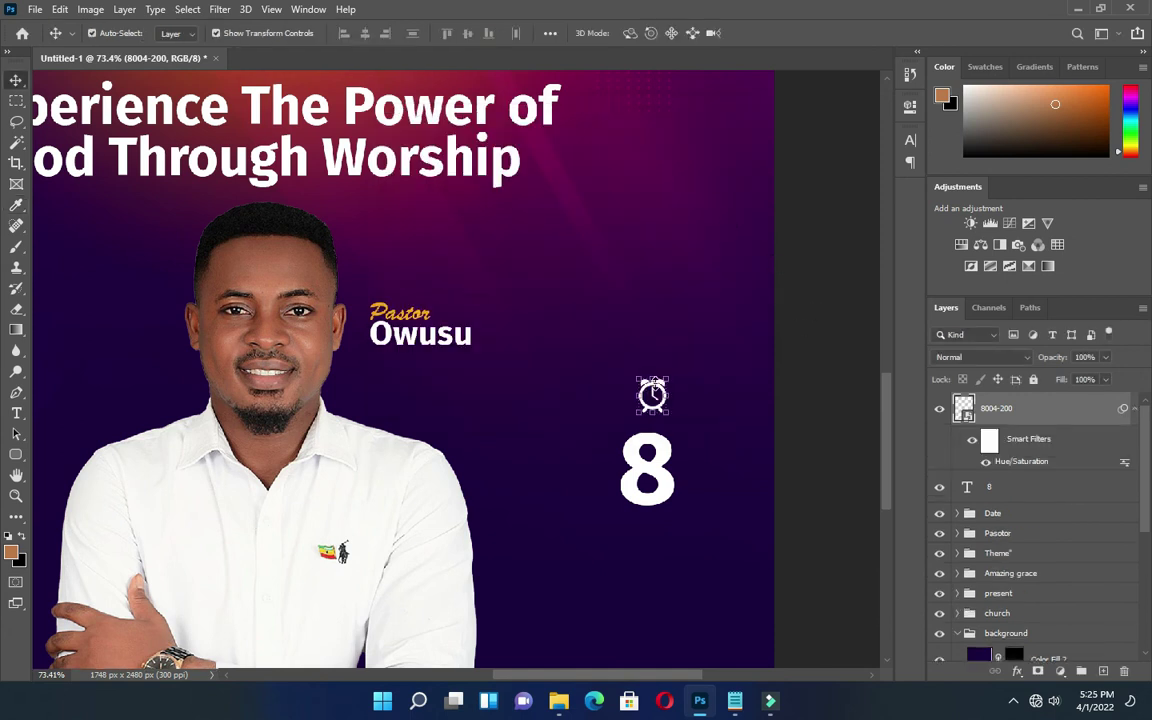
Nudge the clock icon so it is centered directly above the "8".
drag(651, 397, 652, 397)
scroll(651, 397, up, 3)
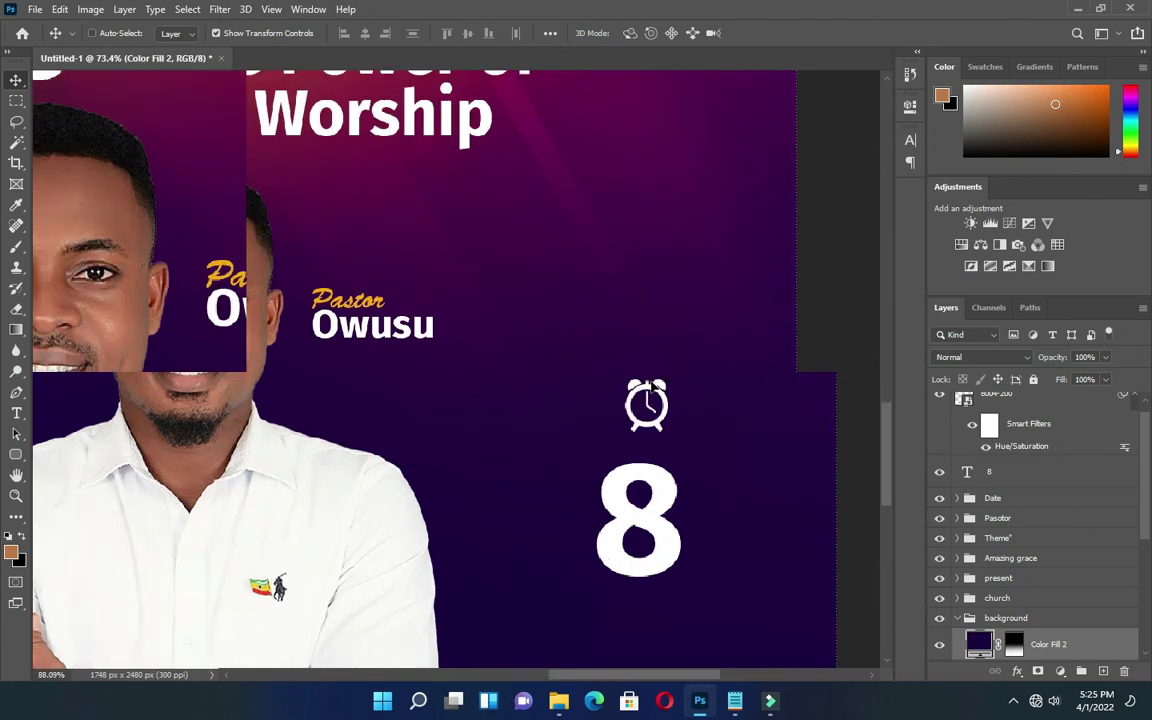
drag(655, 395, 645, 395)
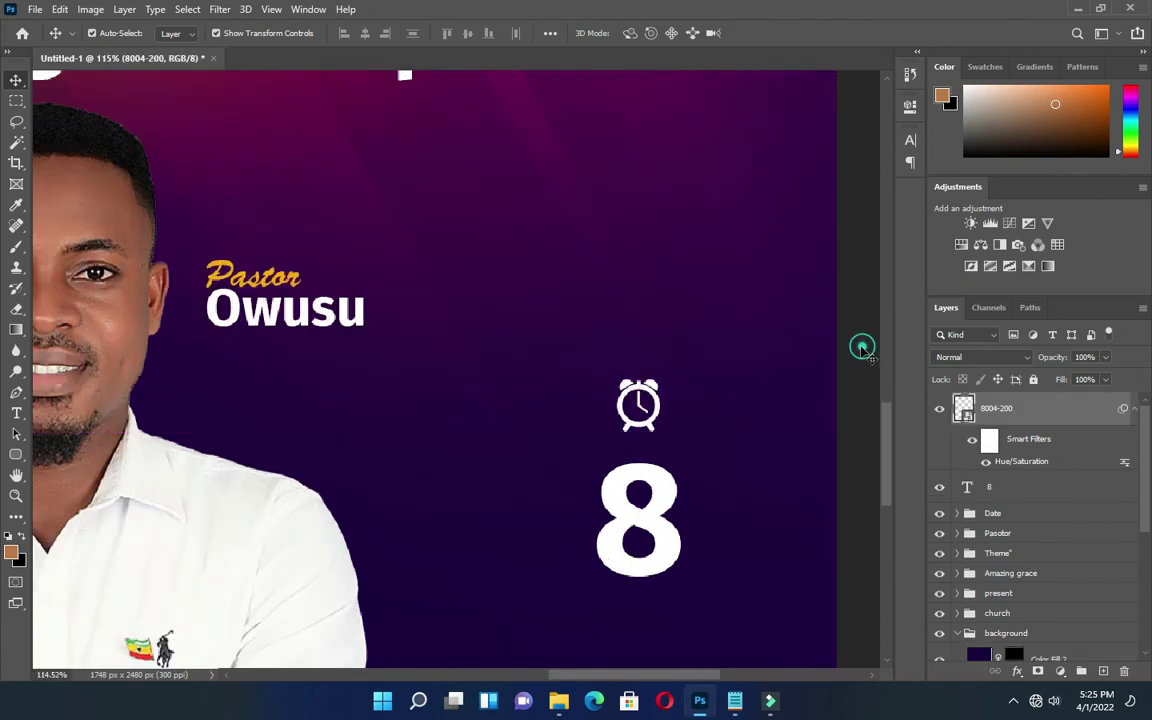
scroll(784, 342, down, 4)
scroll(784, 342, down, 3)
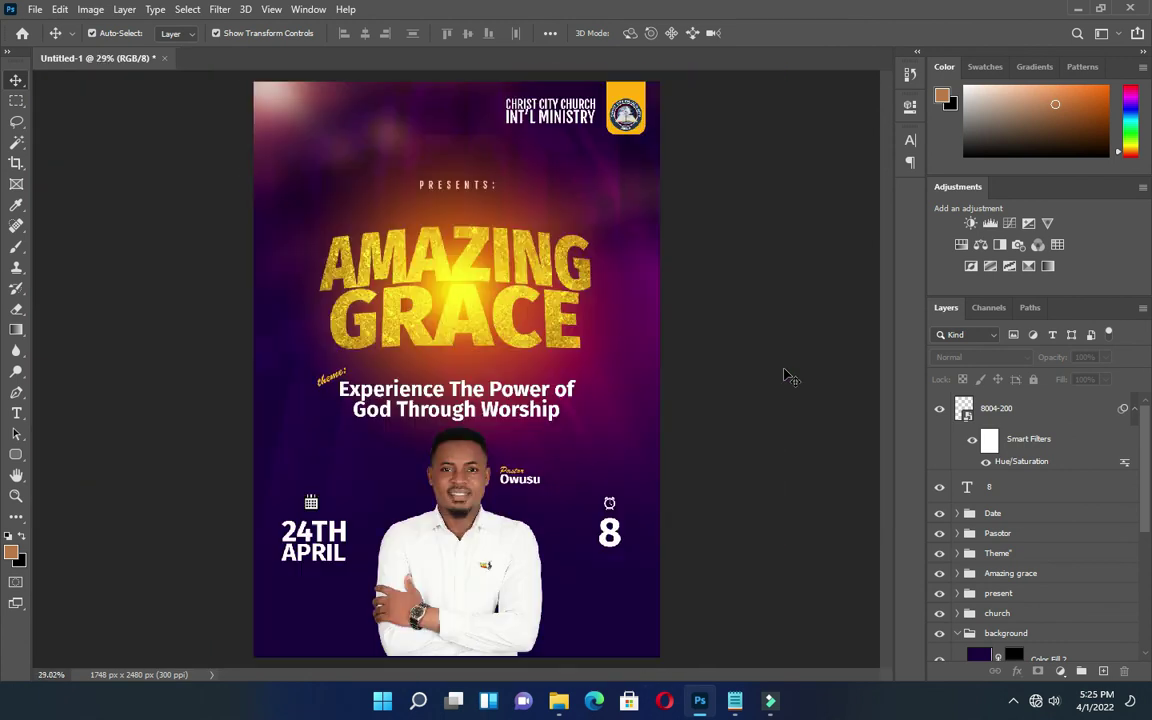
Copy "AM" from the event notes in Notepad and paste it as a new 12 pt Fira Sans Bold text layer near the "8".
scroll(617, 548, up, 5)
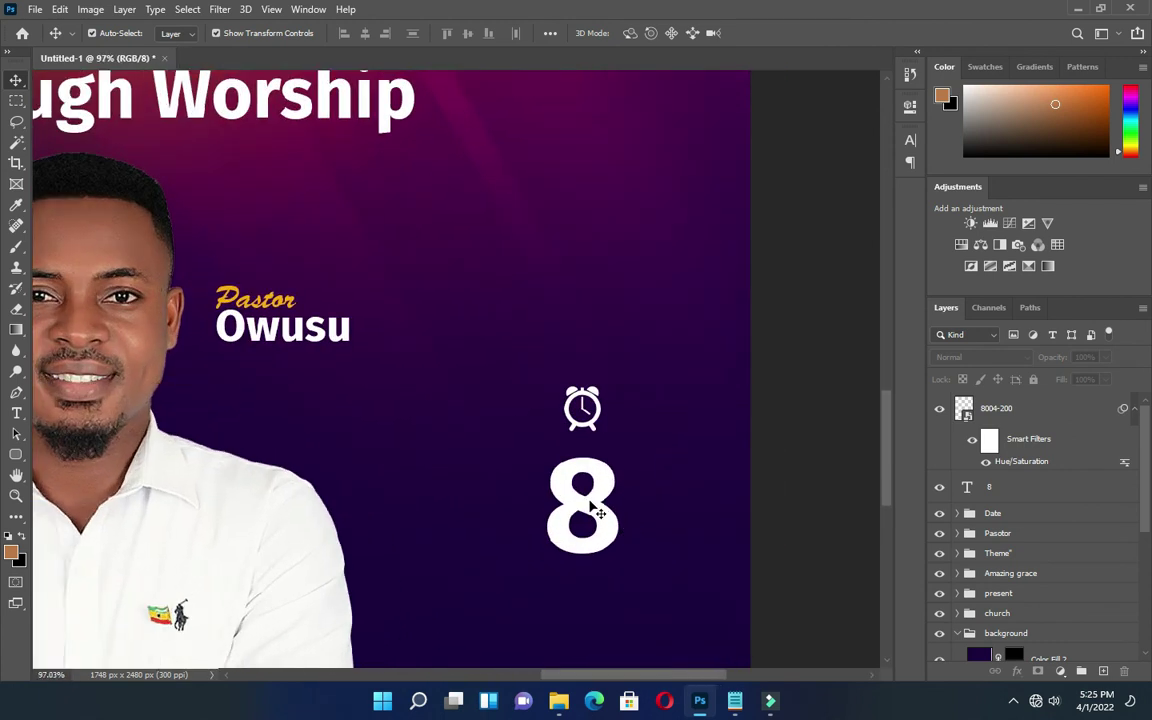
scroll(597, 510, left, 3)
click(734, 700)
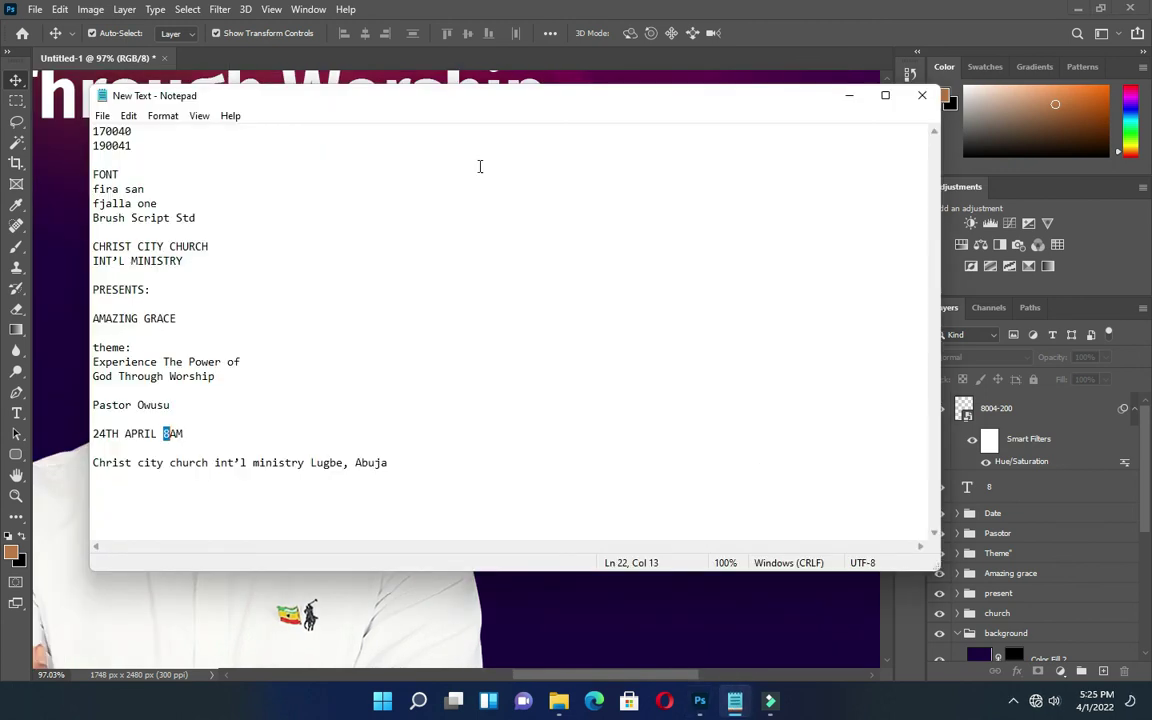
drag(183, 433, 170, 433)
key(ctrl+c)
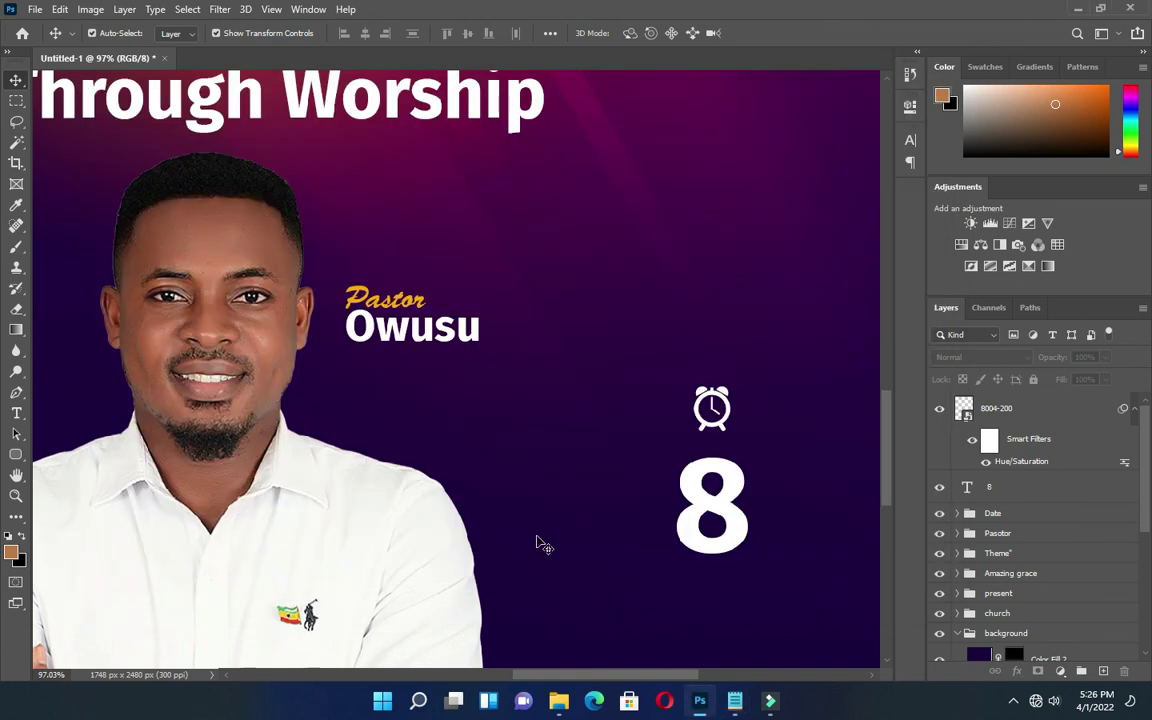
key(t)
click(565, 499)
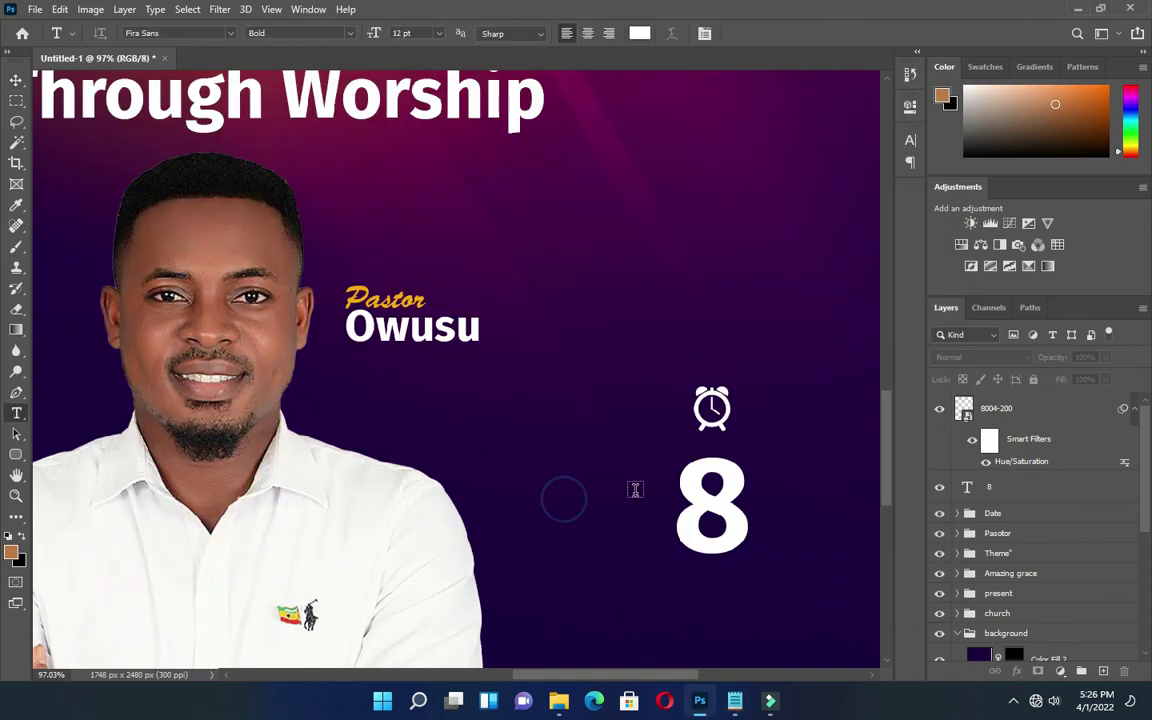
key(ctrl+v)
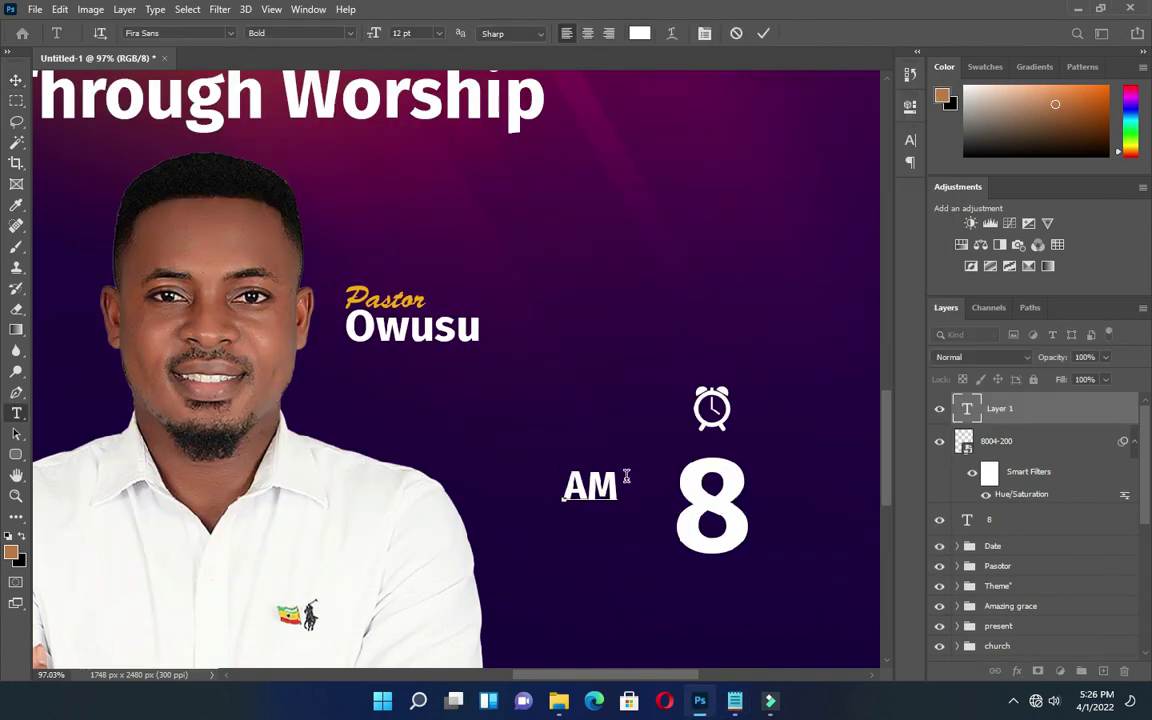
click(762, 35)
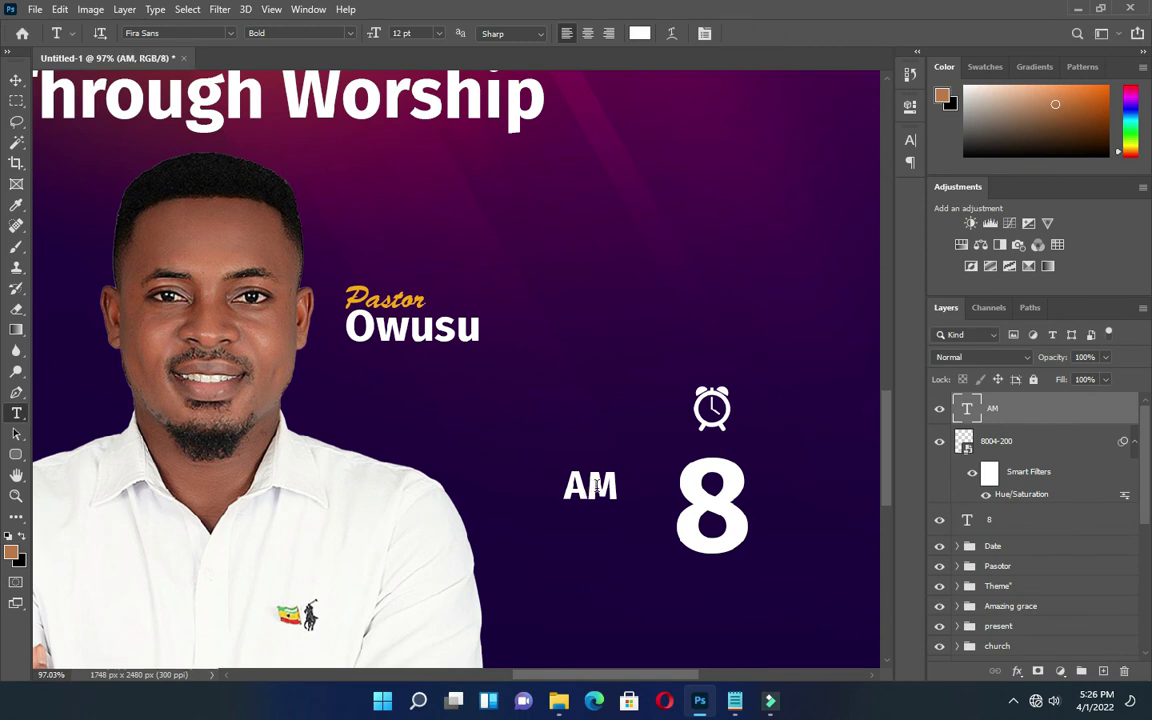
Move the "AM" text to sit immediately after the "8", aligned with its baseline.
drag(604, 498, 786, 539)
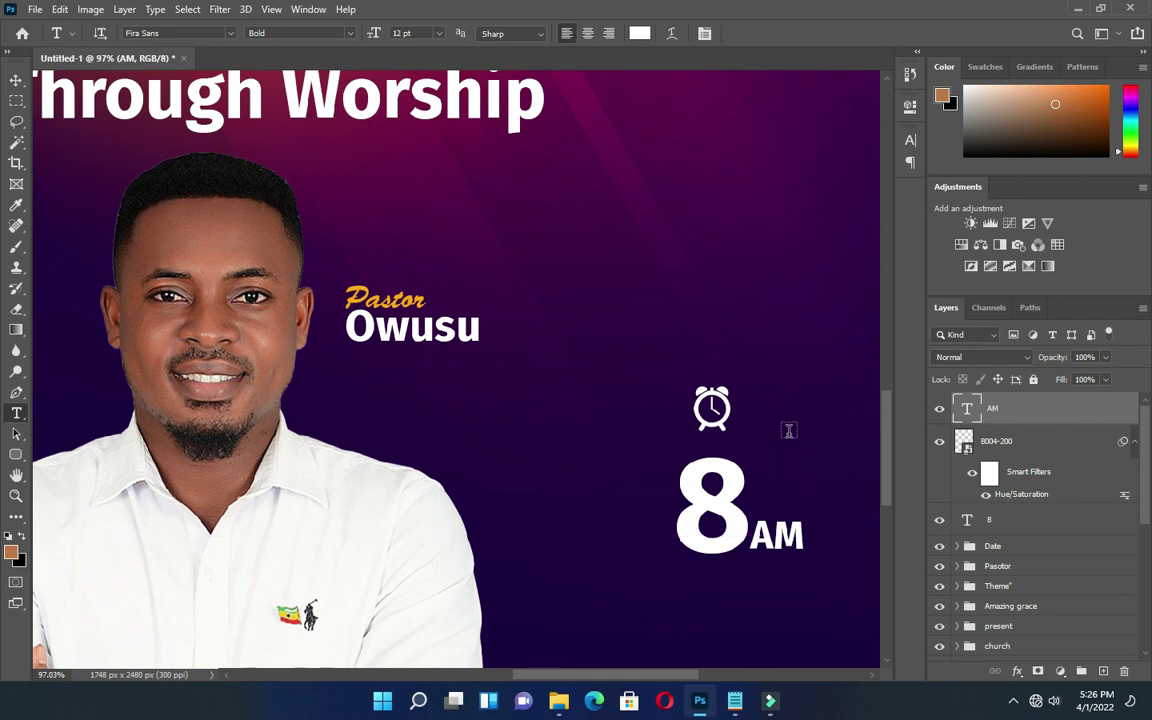
click(15, 80)
scroll(479, 200, down, 5)
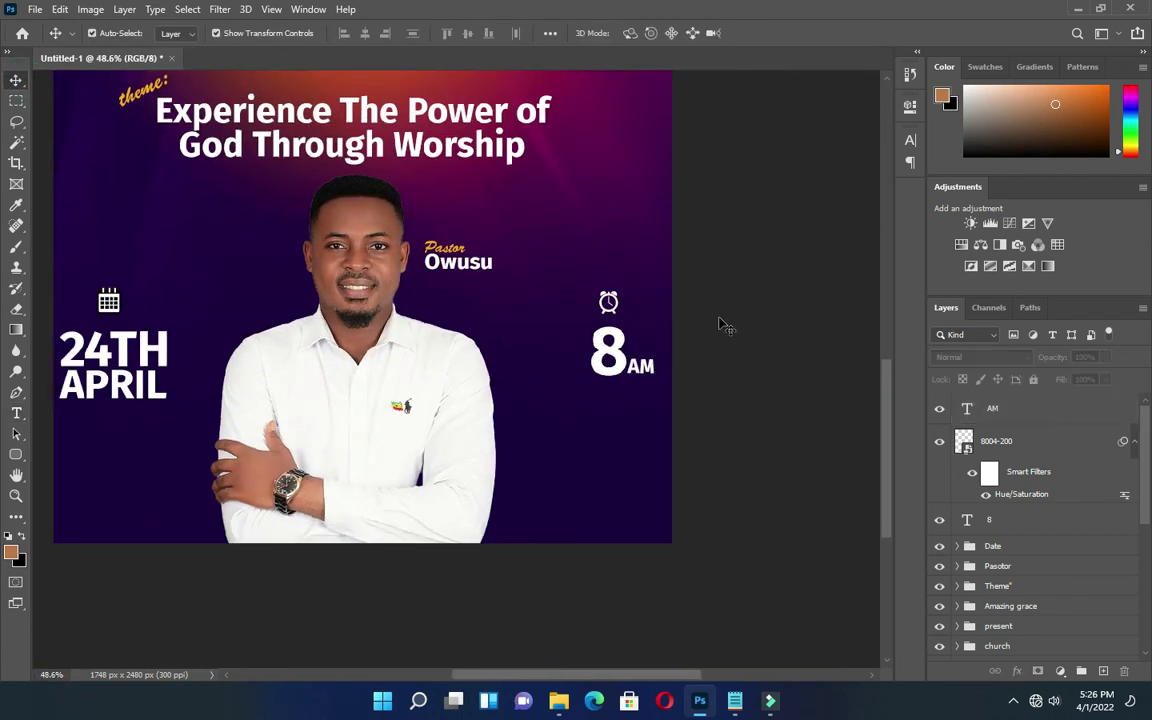
scroll(310, 390, down, 3)
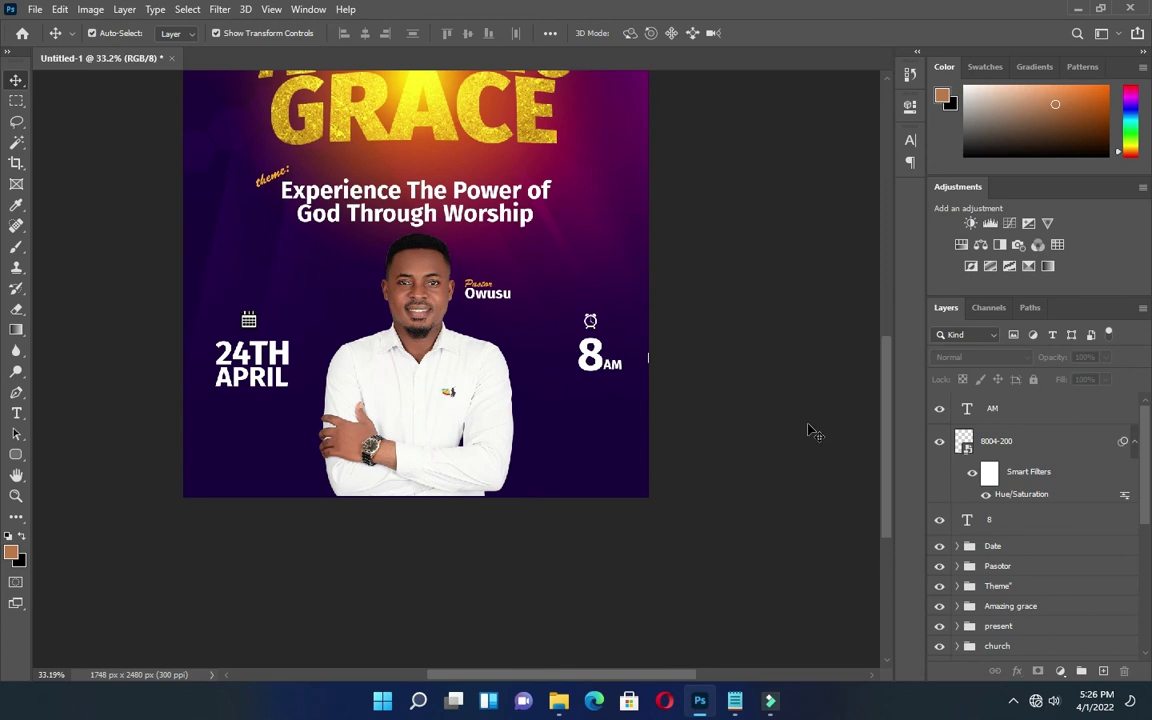
Group the "AM", clock icon and "8" layers and name the group "Time".
click(1134, 441)
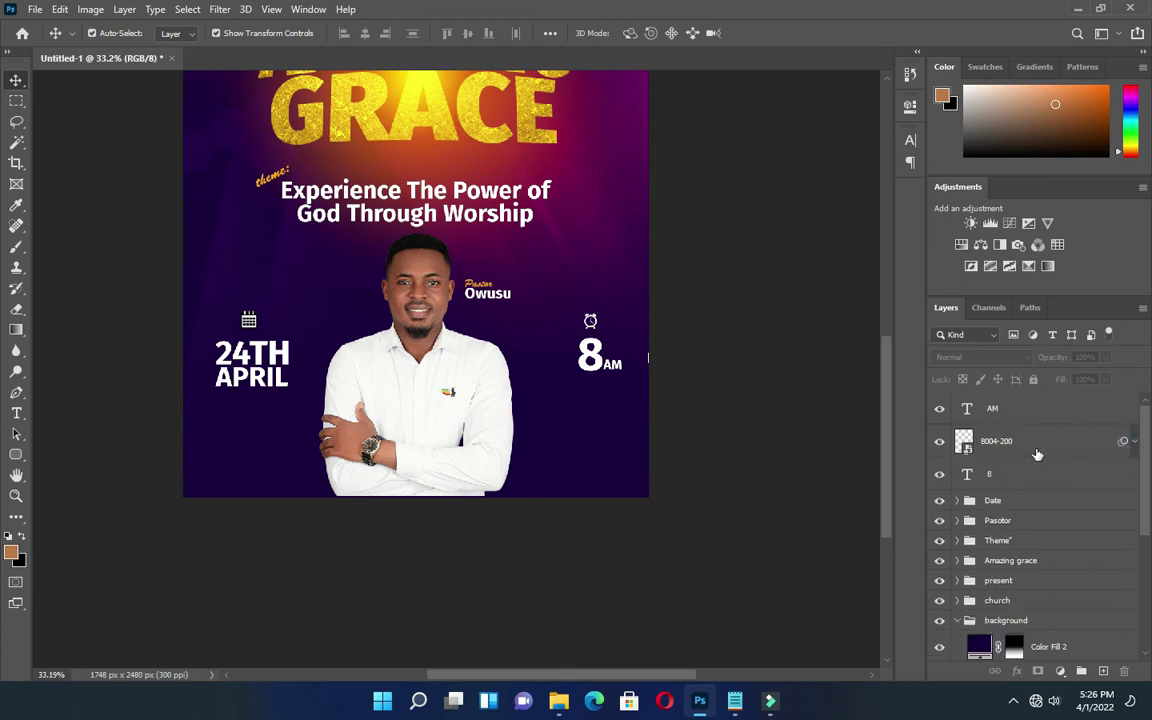
click(995, 478)
drag(1008, 442, 1000, 476)
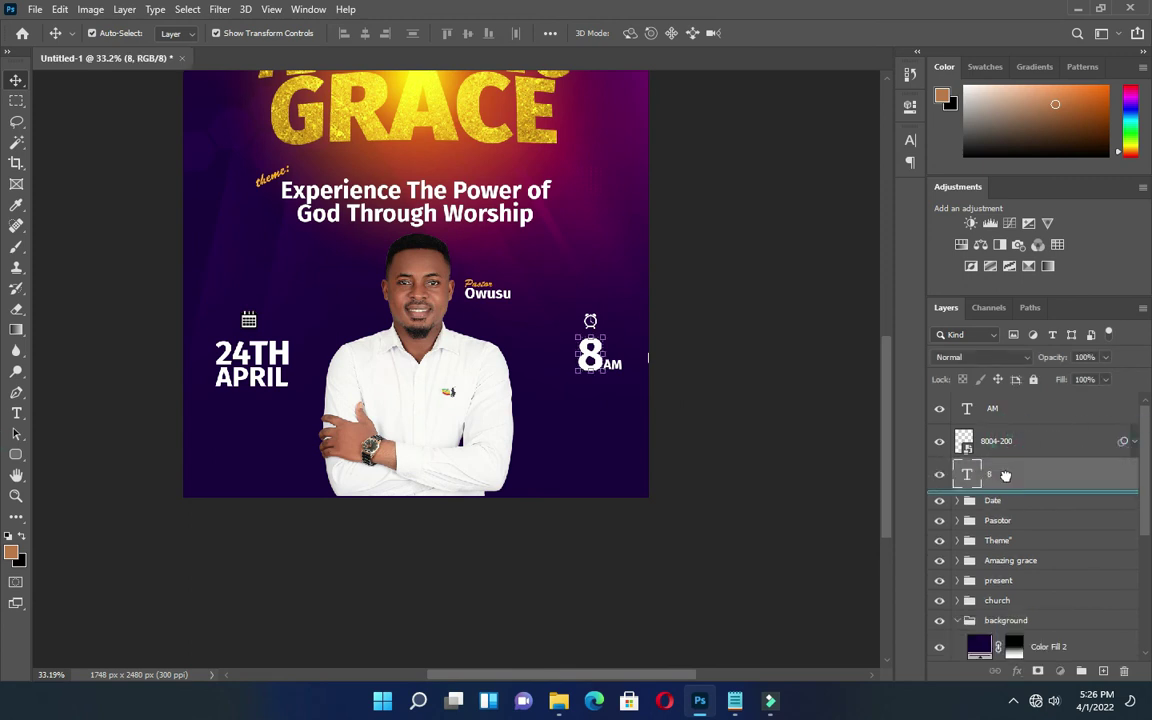
shift+click(1004, 408)
key(ctrl+g)
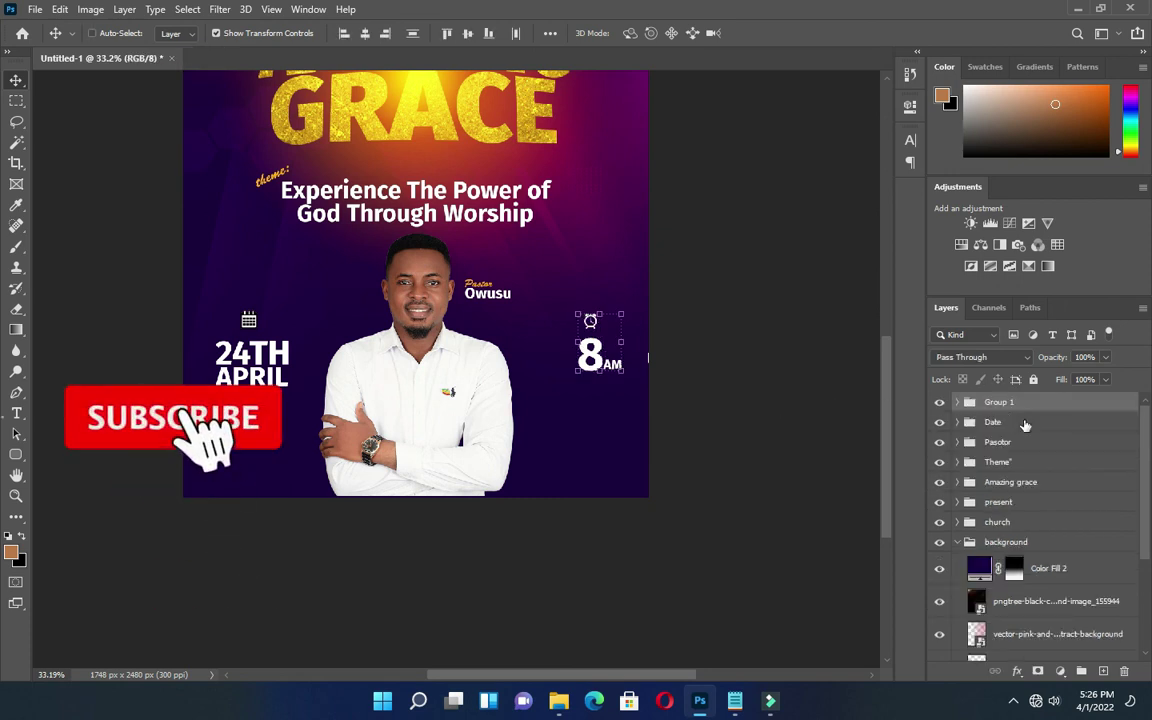
double_click(1000, 402)
text(Time)
key(Return)
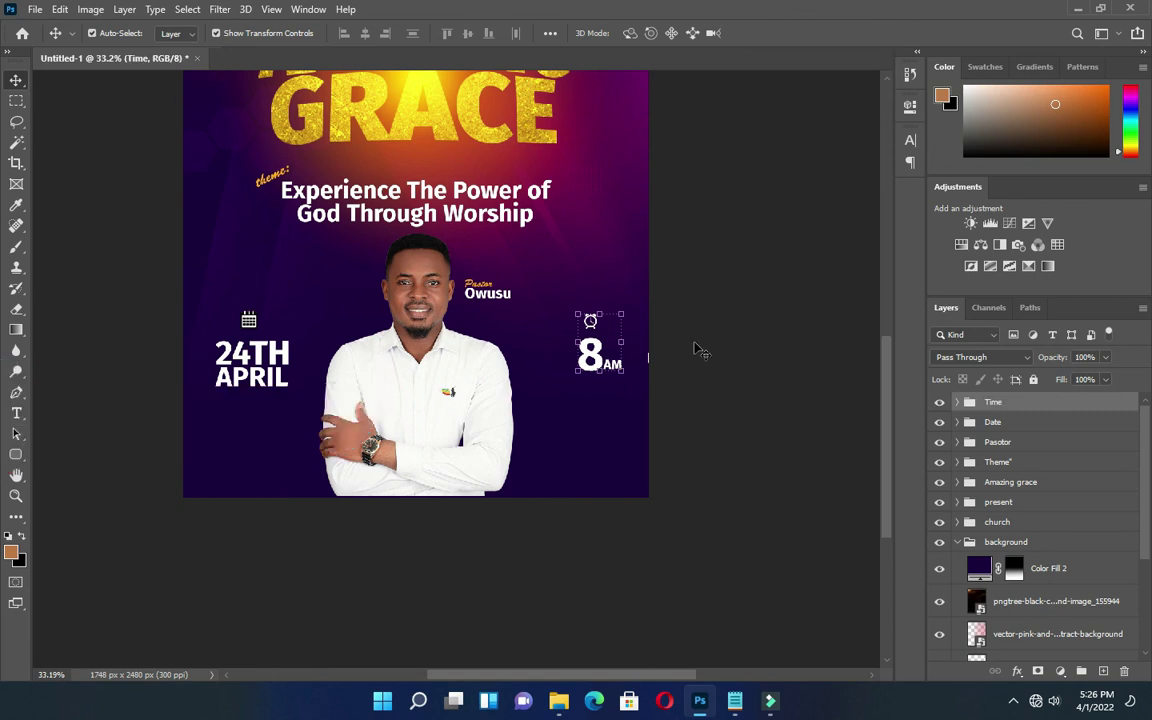
Enlarge the Time group slightly and position it level with the date block on the other side of the pastor.
key(ctrl+t)
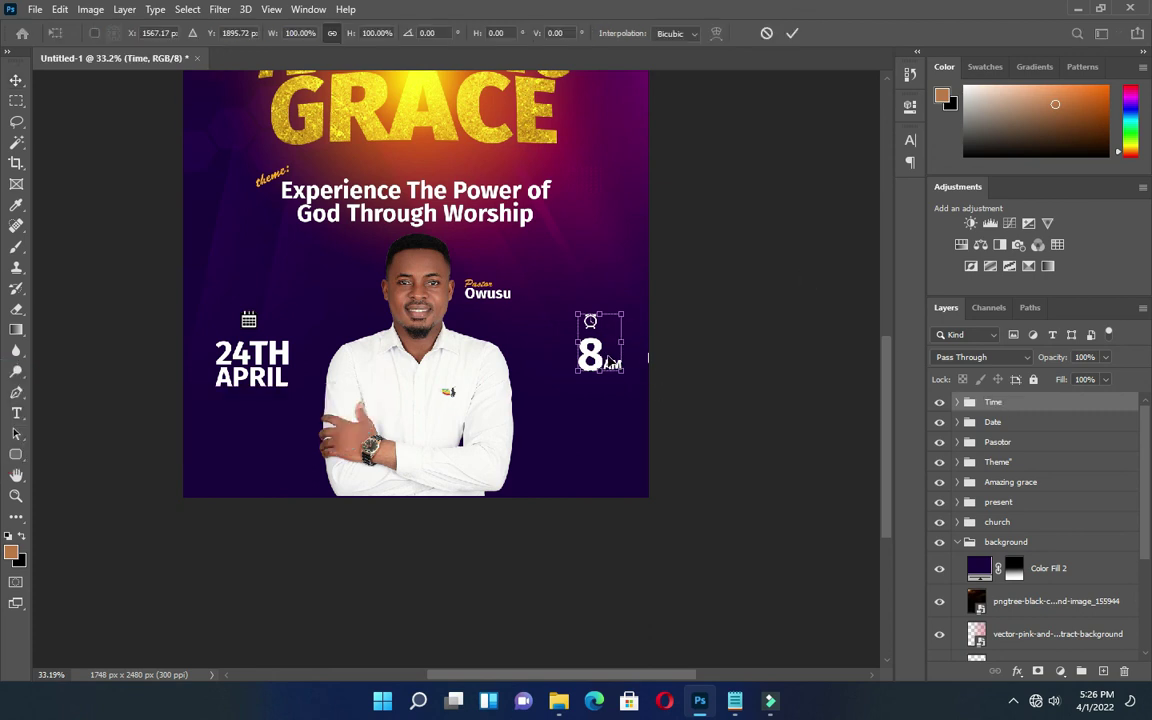
drag(600, 362, 596, 374)
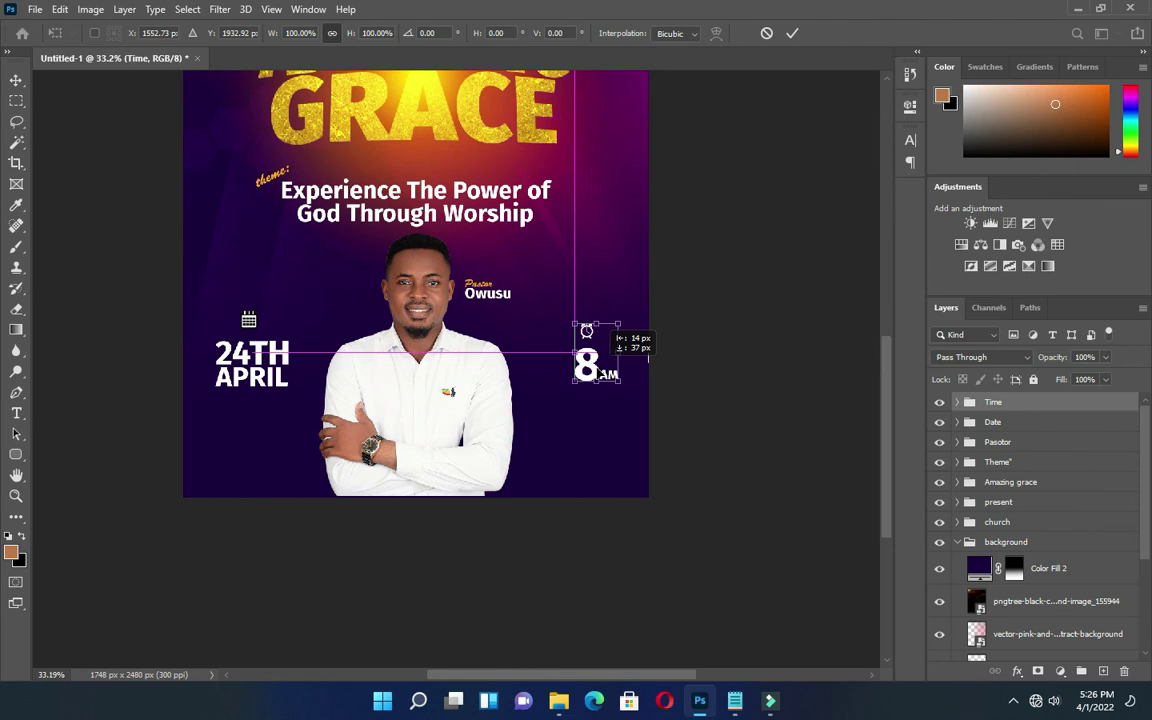
drag(575, 325, 568, 310)
drag(597, 355, 597, 361)
click(792, 32)
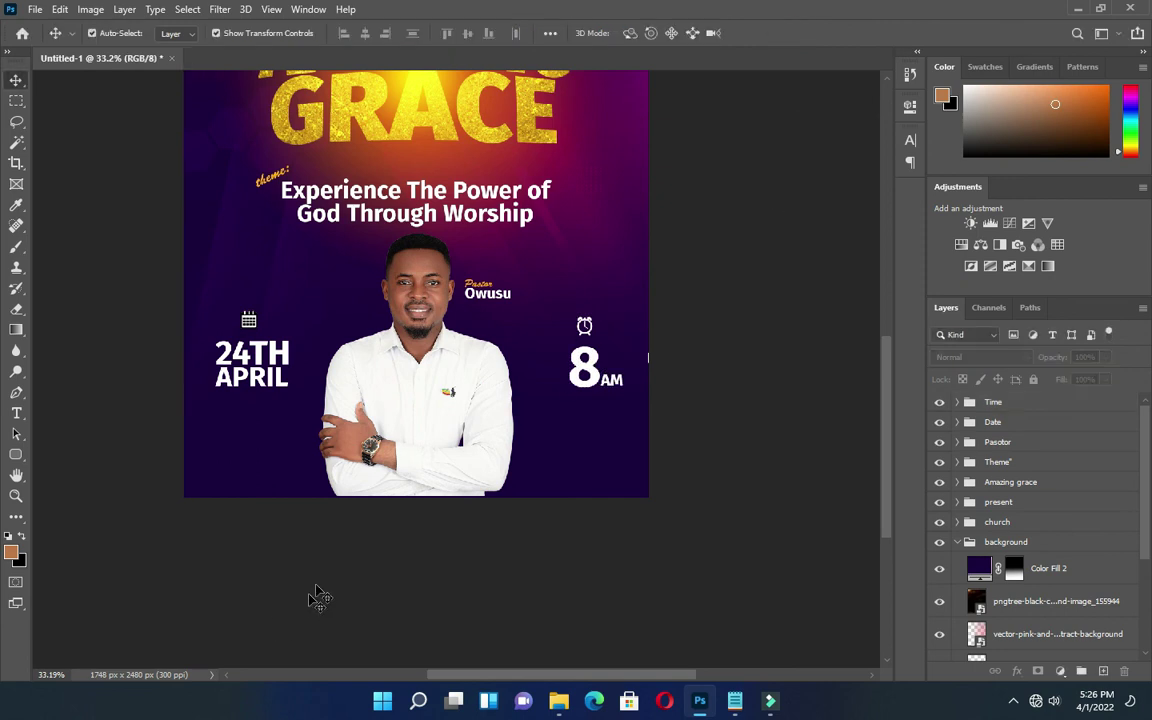
Draw a rectangle about 1928 × 143 px across the flyer's bottom edge and fill it with the recently used yellow-orange.
scroll(309, 600, up, 1)
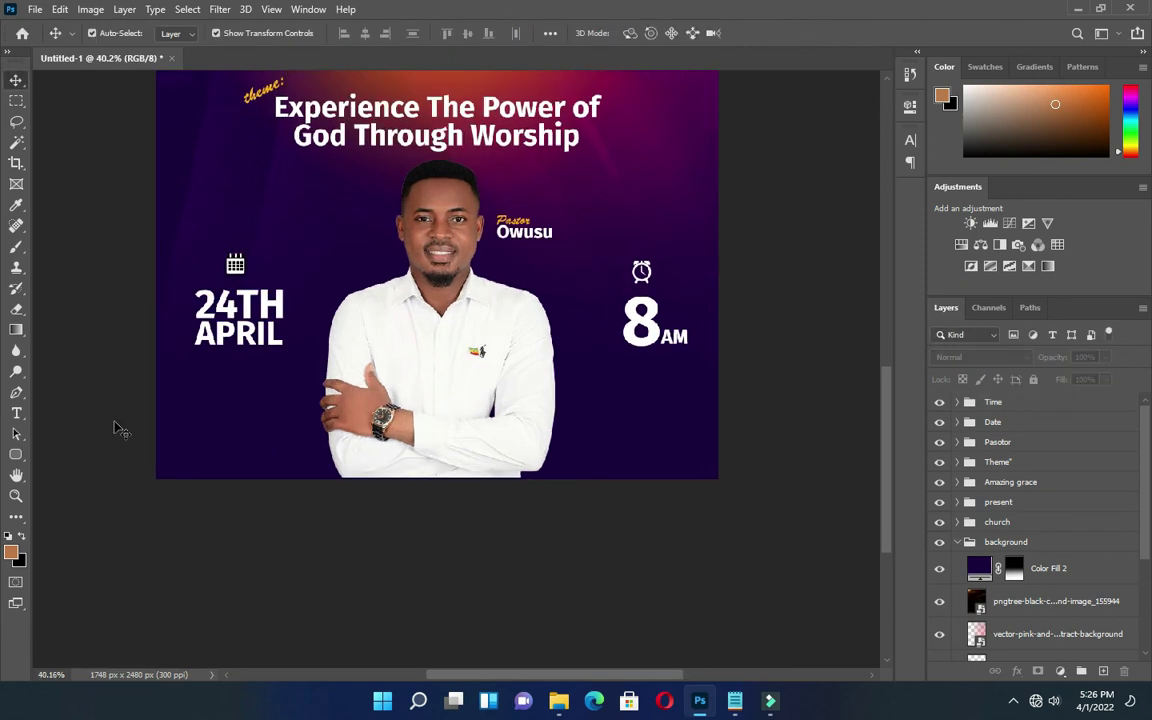
click(17, 455)
click(85, 453)
drag(135, 445, 755, 490)
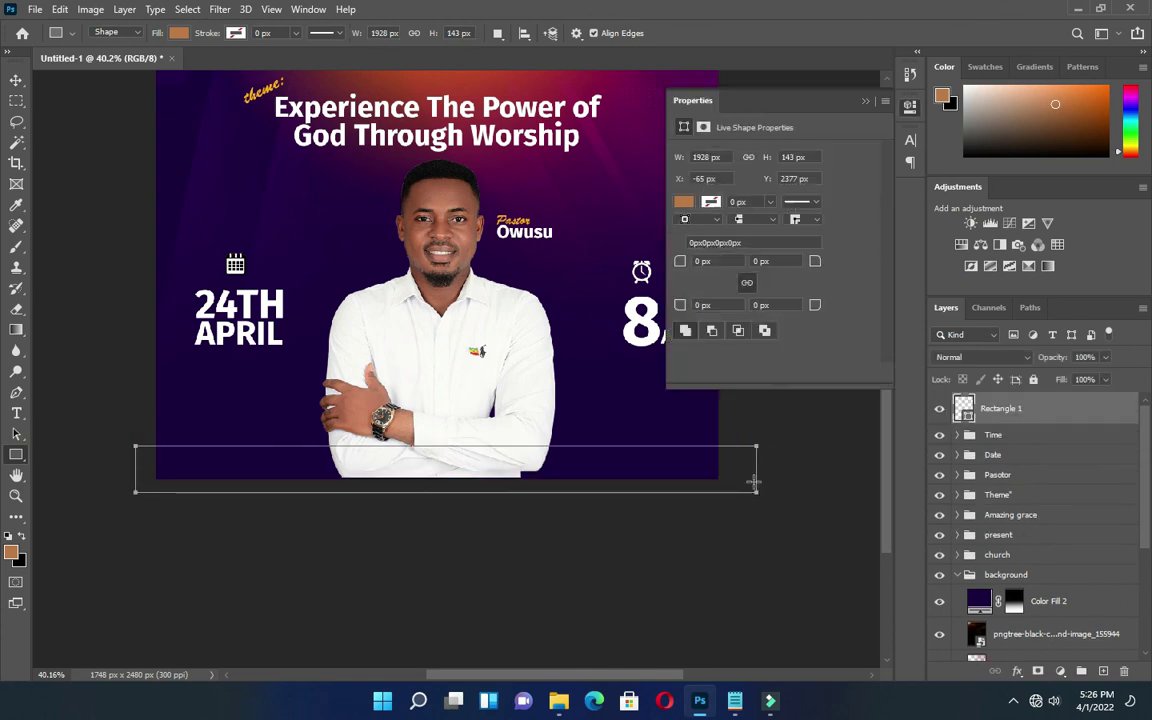
click(688, 203)
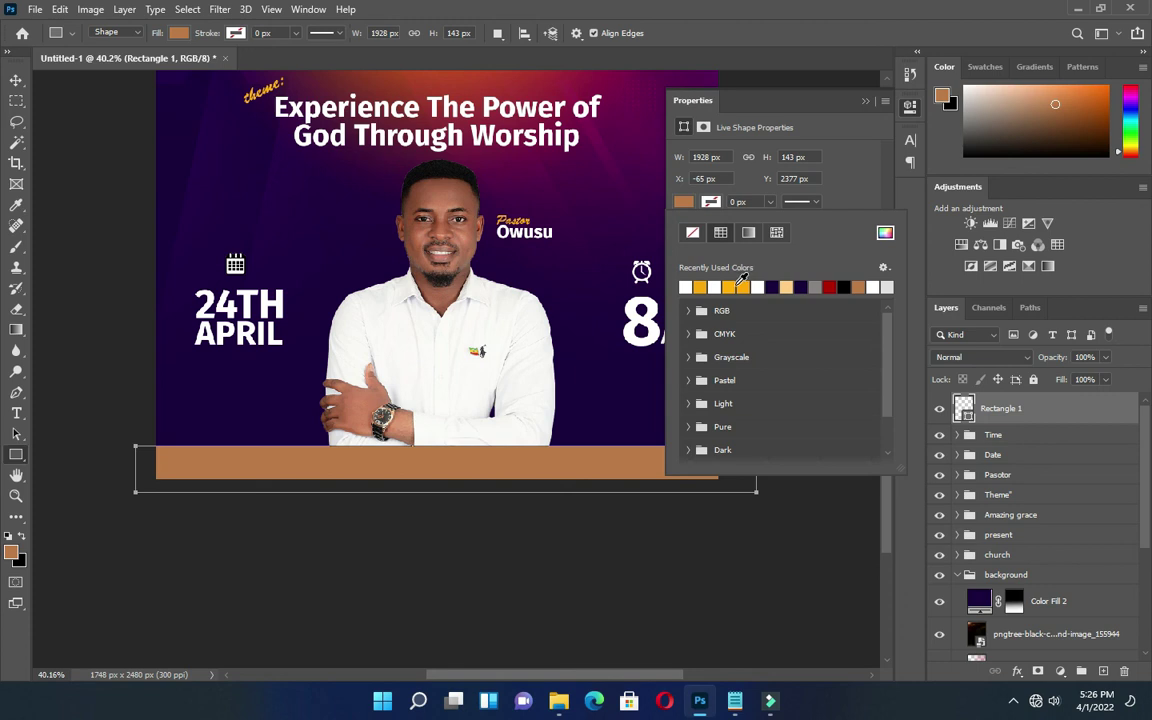
click(685, 287)
click(865, 102)
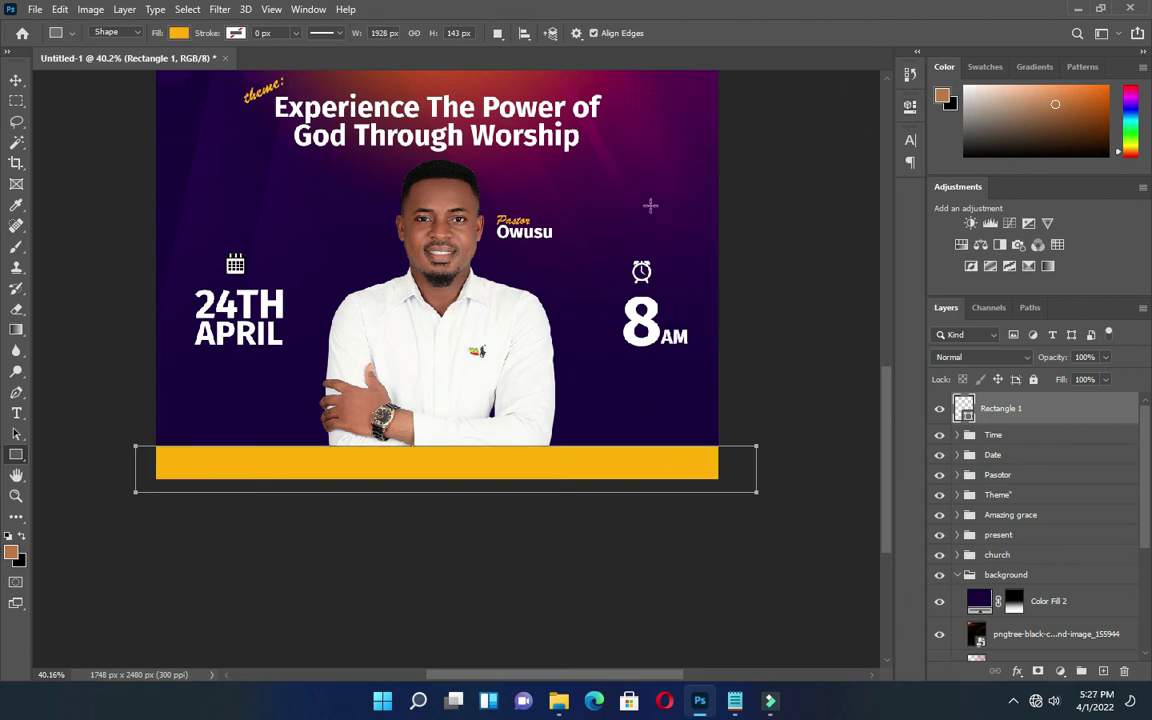
Nudge the yellow-orange bar upward so more of it covers the bottom of the flyer, and deselect it.
click(15, 80)
key(Up)
key(Up)
key(Up)
key(Up)
key(Up)
key(Up)
key(Up)
key(Up)
key(Up)
key(Up)
key(Up)
key(Up)
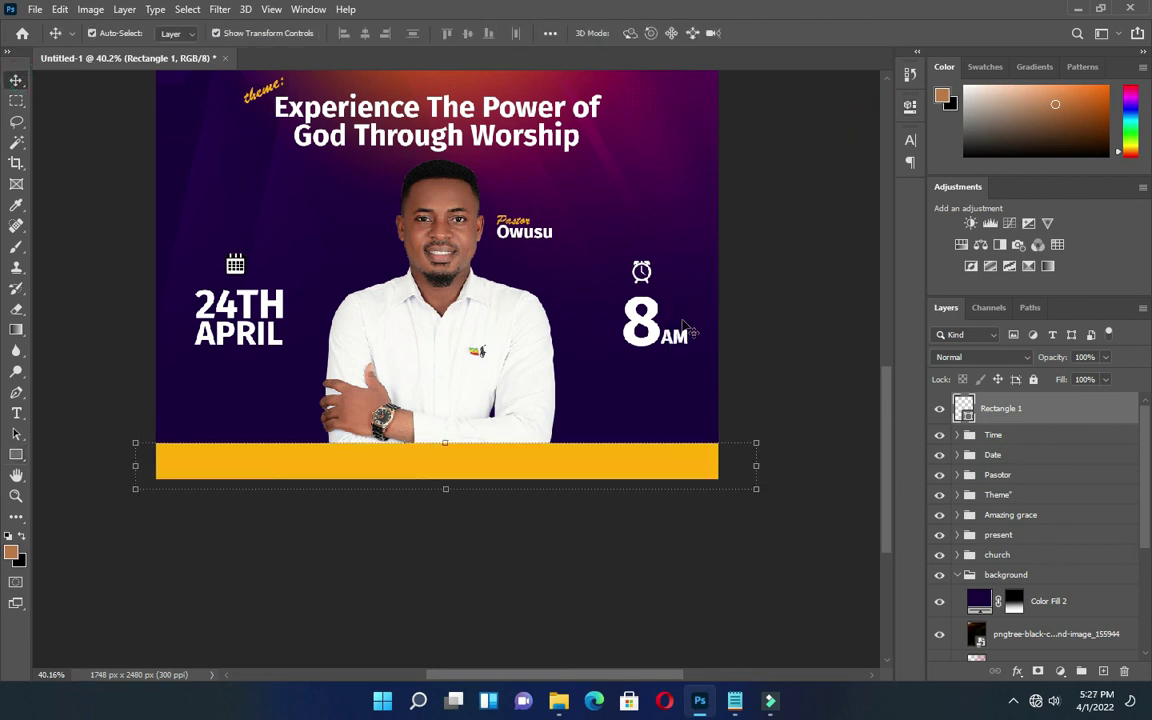
click(751, 360)
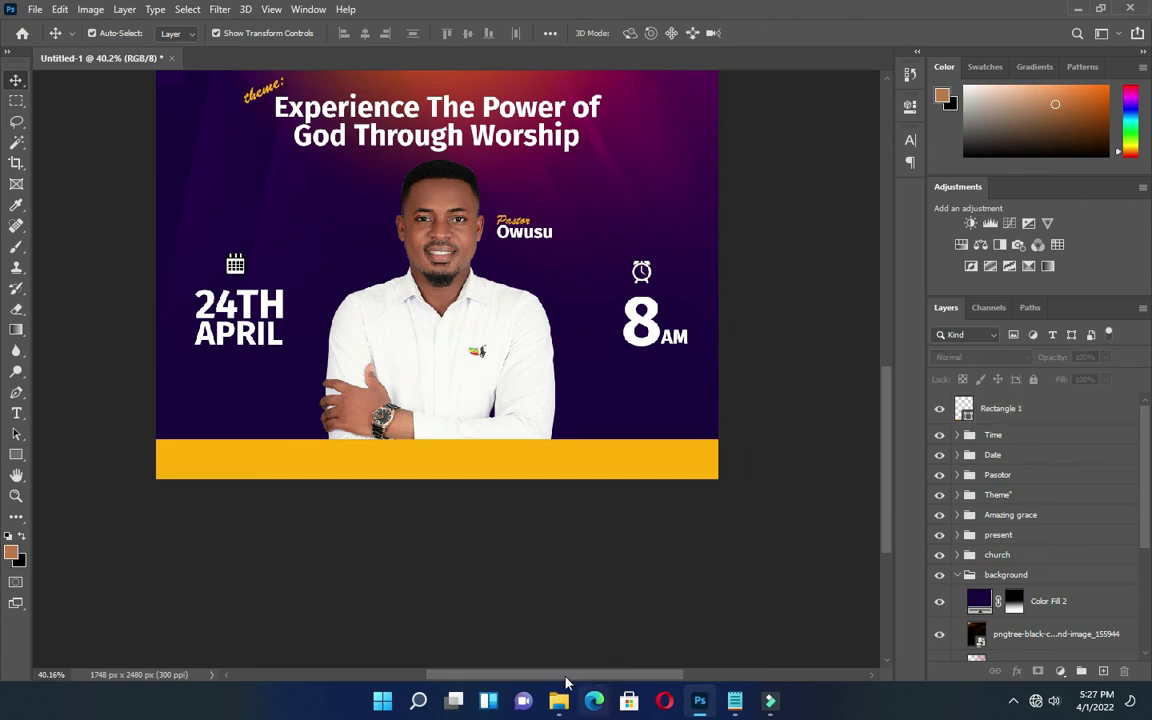
Place the google-location-icon-16 image from the file folder, scale it to 1.32%, and position it on the yellow-orange bar.
click(558, 700)
drag(832, 250, 460, 627)
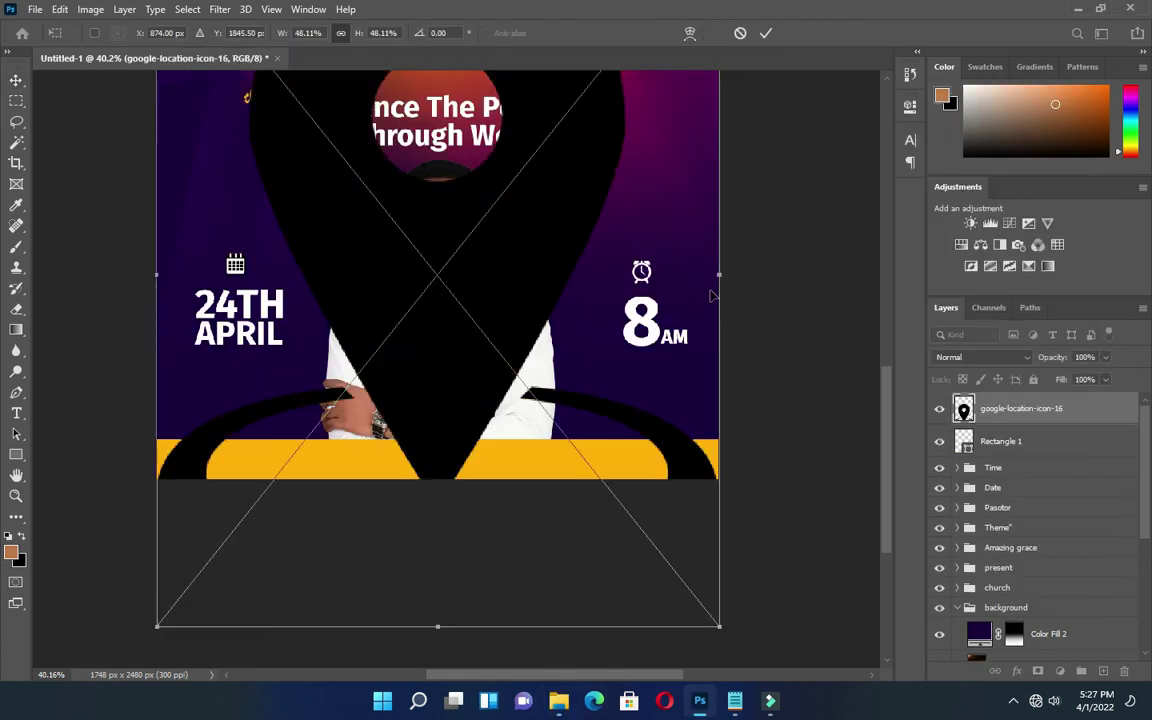
drag(720, 273, 283, 262)
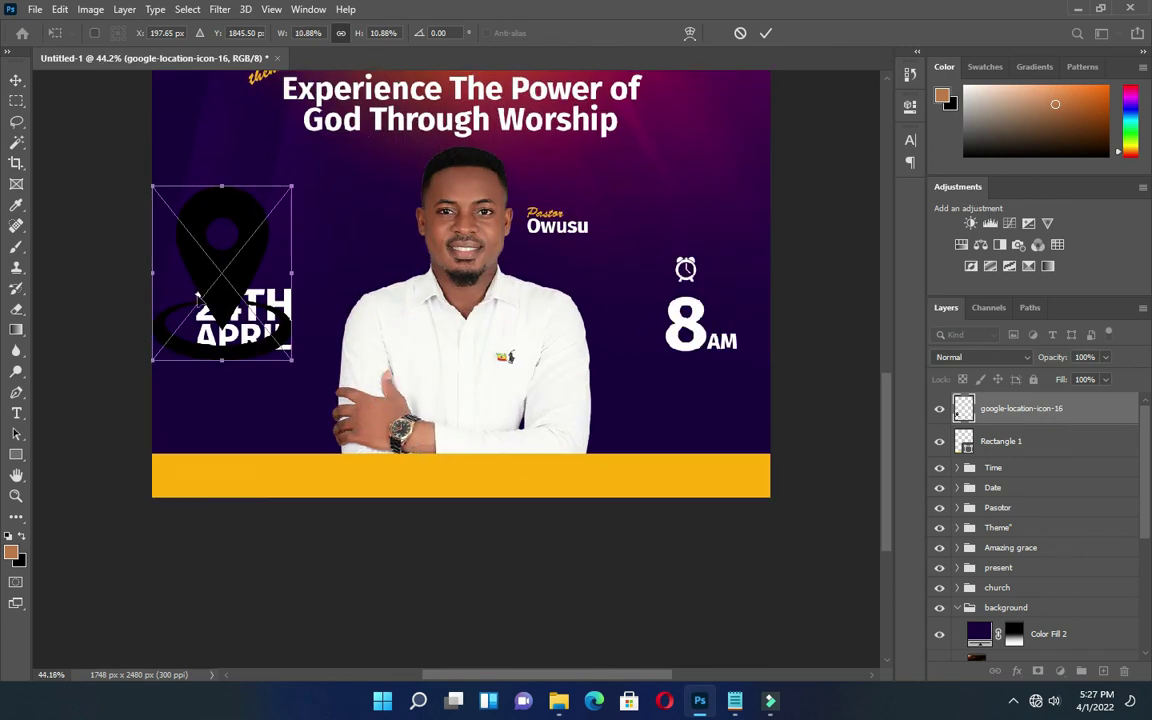
scroll(140, 281, up, 2)
drag(149, 268, 289, 515)
scroll(245, 517, up, 1)
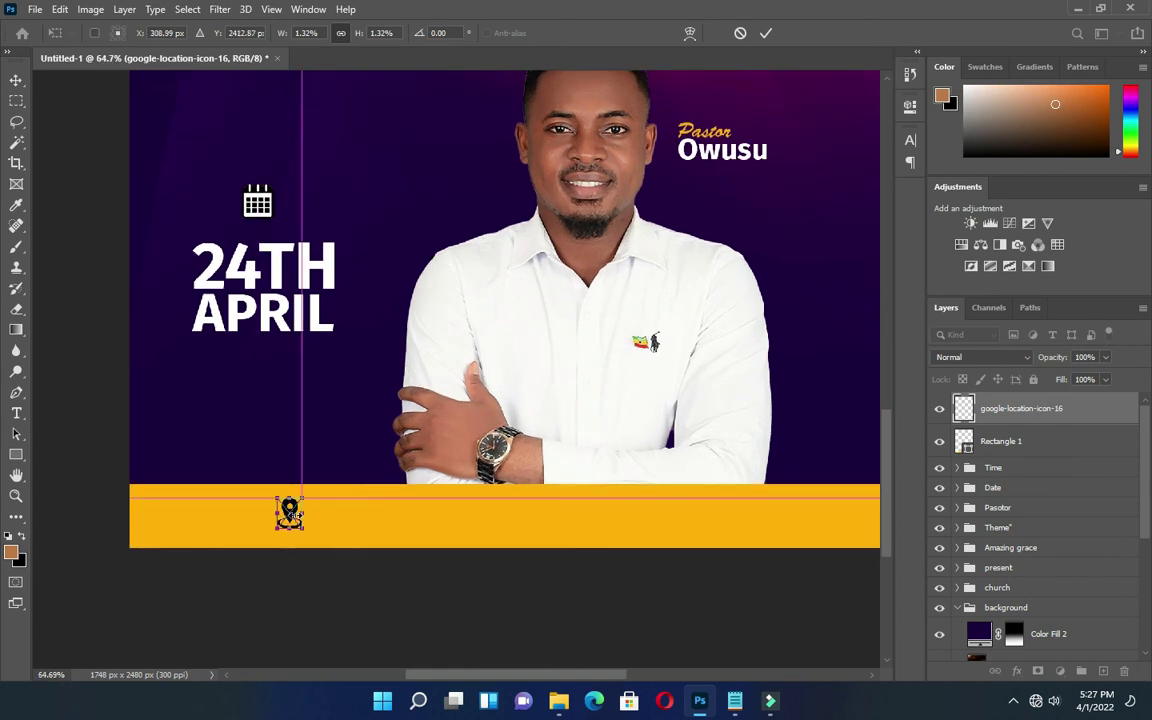
click(773, 33)
Copy the "Christ city church int'l ministry" location line from Notepad and paste it as a 12 pt Fira Sans Bold text layer on the bar.
key(alt+Tab)
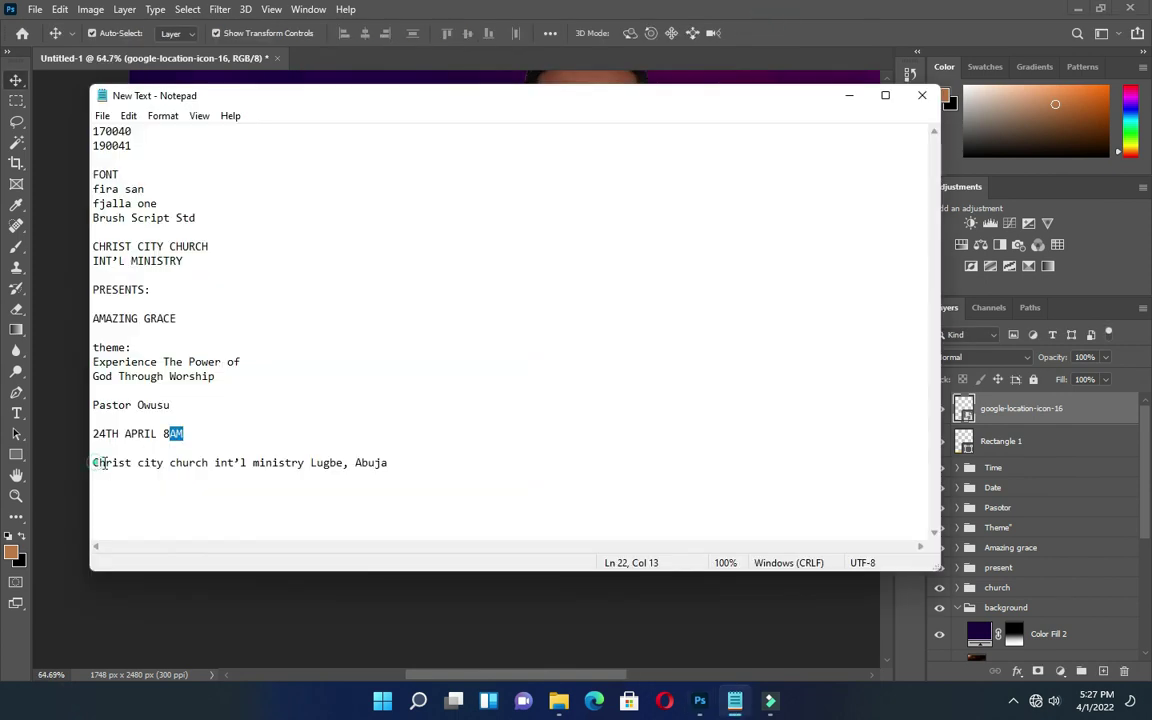
drag(100, 463, 397, 463)
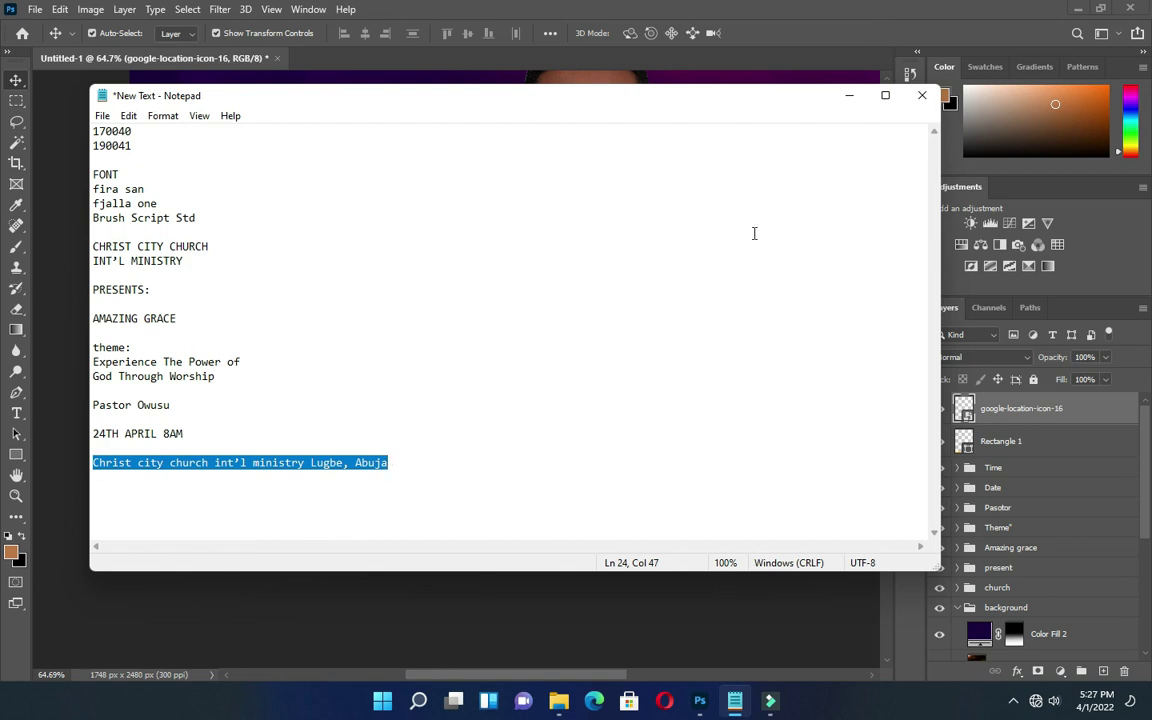
key(alt+Tab)
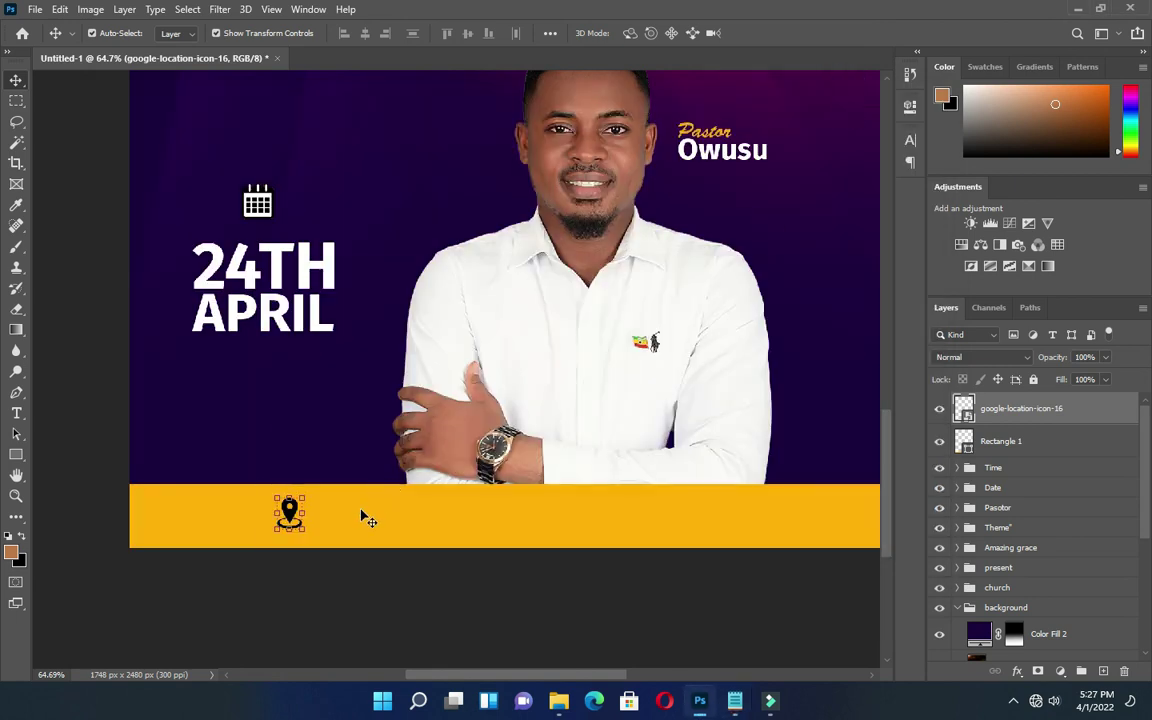
key(t)
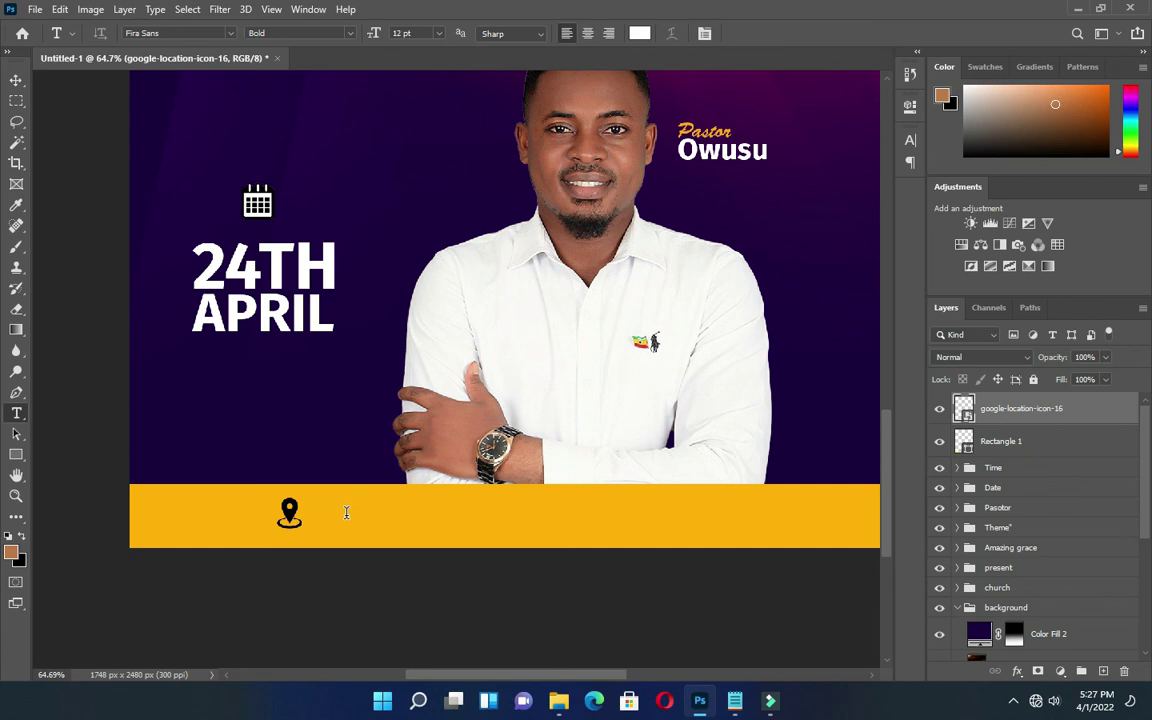
click(344, 516)
text(Christ city church int'l ministry Lugbe, Abuja)
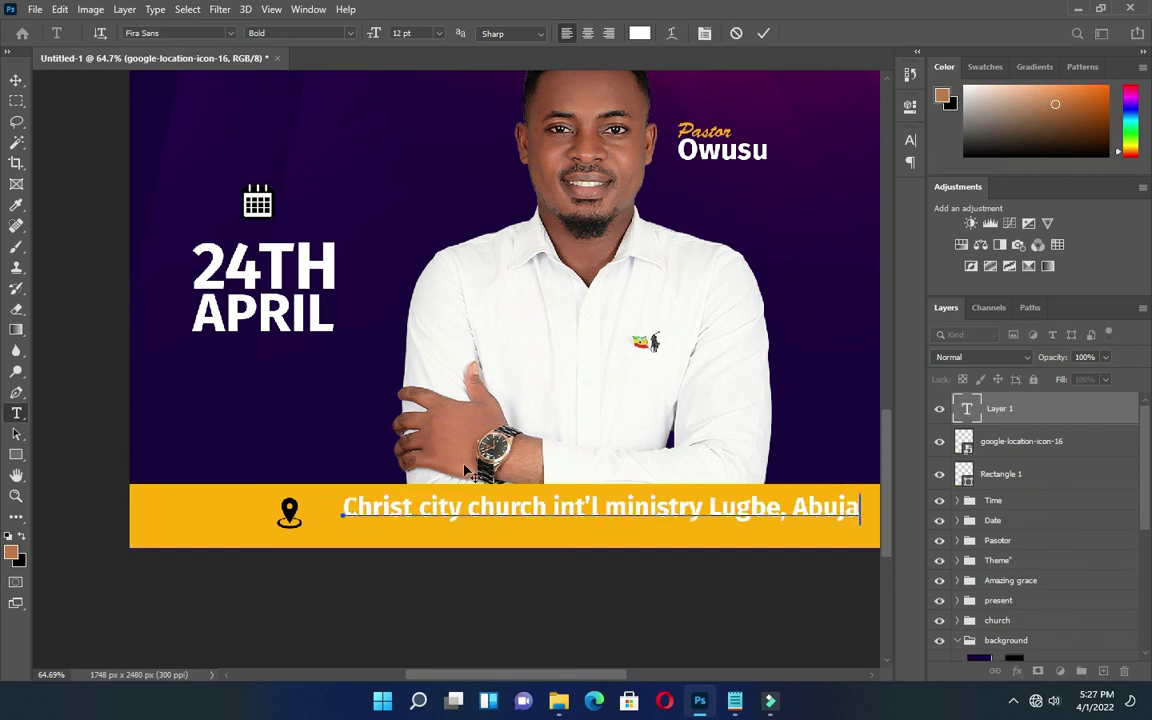
click(764, 33)
Change the location text color to black (000000).
scroll(604, 490, down, 3)
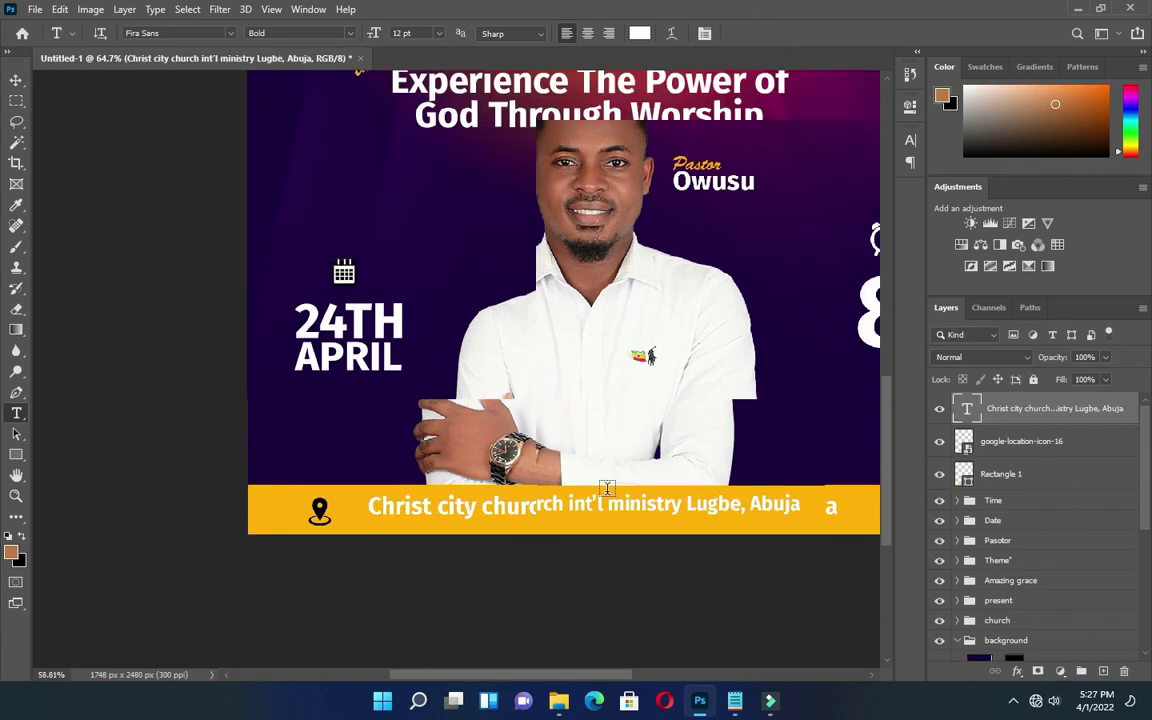
click(639, 33)
click(730, 314)
click(1066, 160)
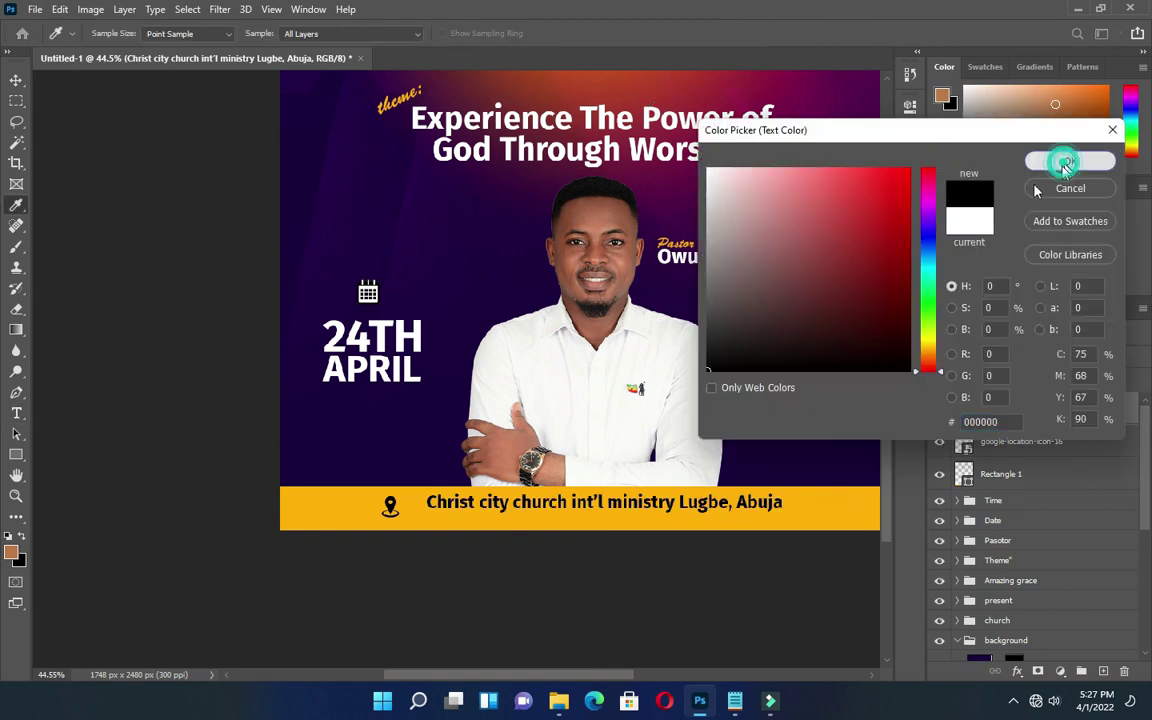
Move the location text down within the bar and center it horizontally on the canvas.
click(16, 79)
click(620, 513)
drag(620, 513, 610, 522)
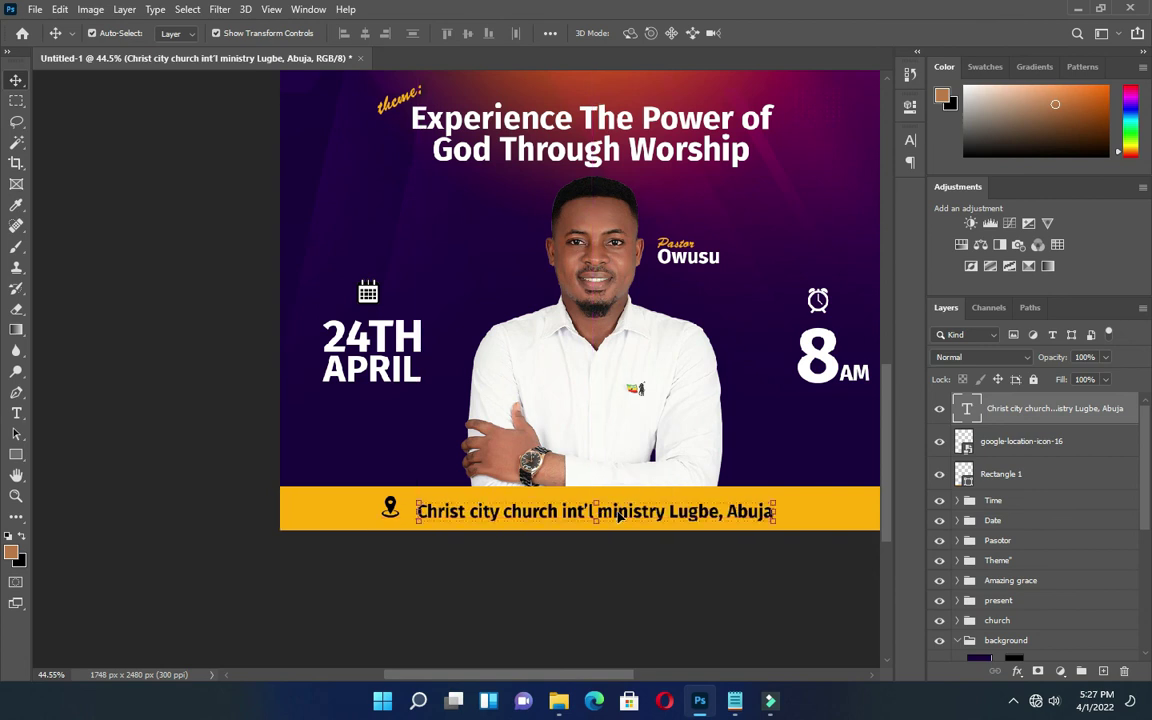
key(ctrl+a)
click(365, 33)
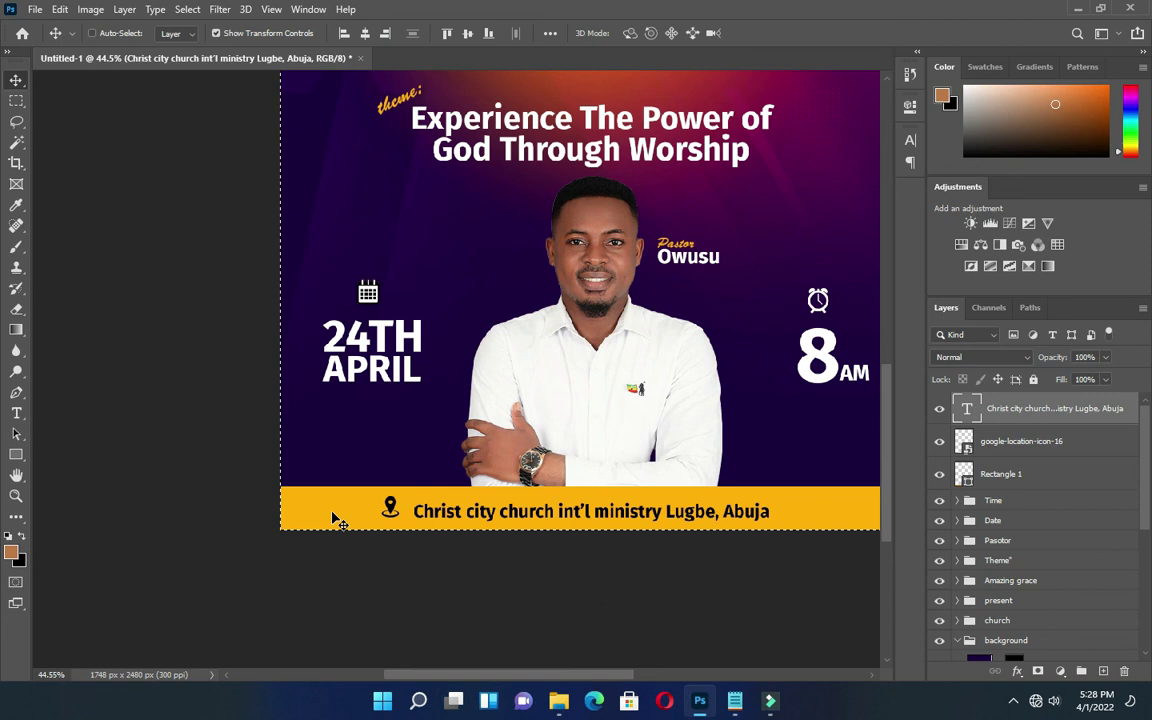
key(ctrl+d)
Scale the location icon to 0.91% and place it just before the location text, vertically level with it.
scroll(385, 508, up, 5)
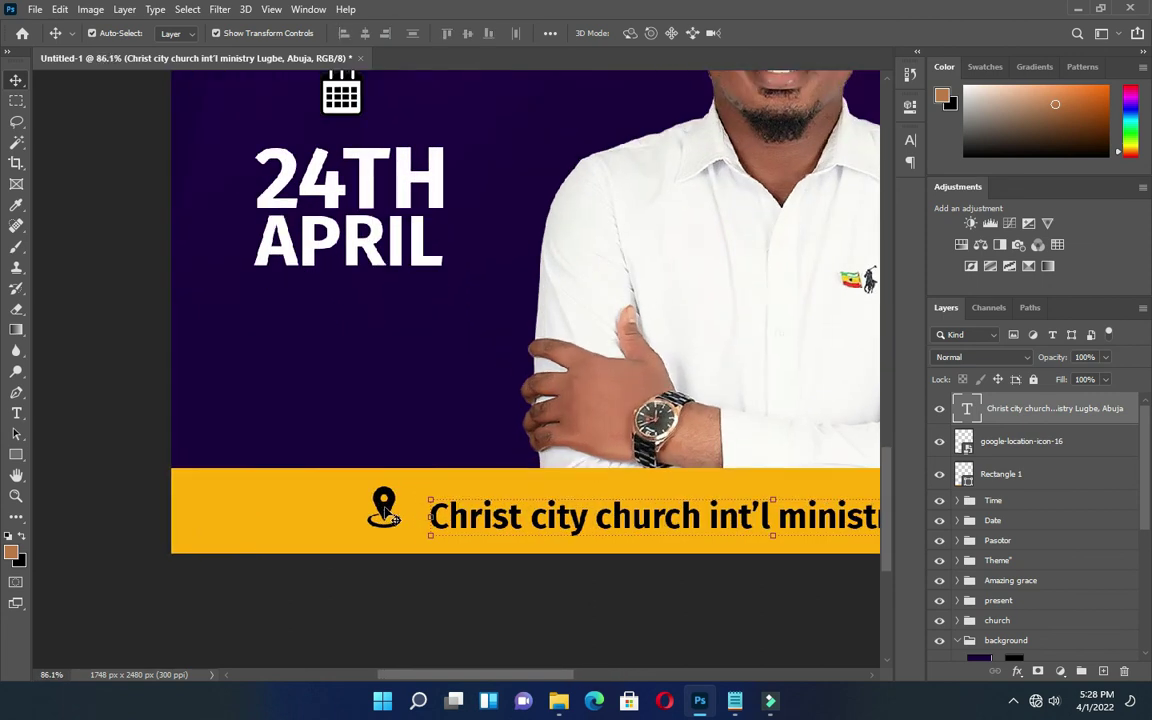
click(383, 508)
key(ctrl+t)
mouse_move(401, 488)
mouse_down()
mouse_move(392, 506)
mouse_move(403, 506)
mouse_up()
key(Down)
key(Down)
key(Down)
key(Down)
key(Down)
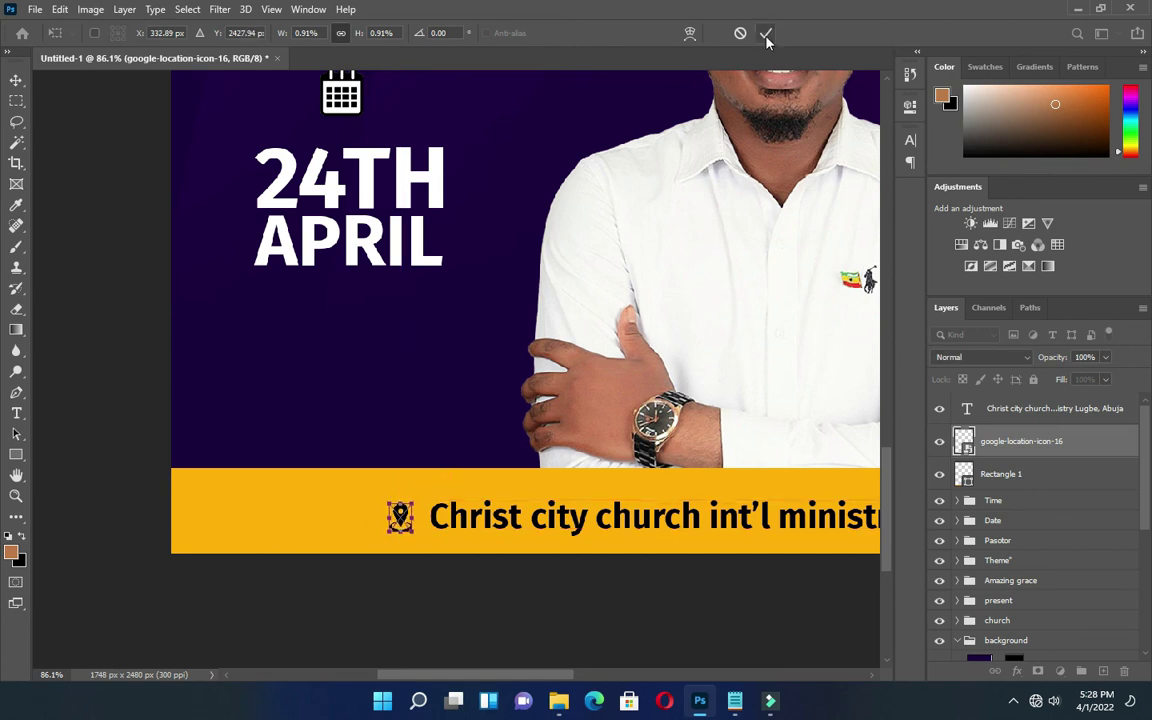
click(766, 36)
Set the location text's font style to Fira Sans Medium and deselect the layer.
scroll(638, 591, down, 2)
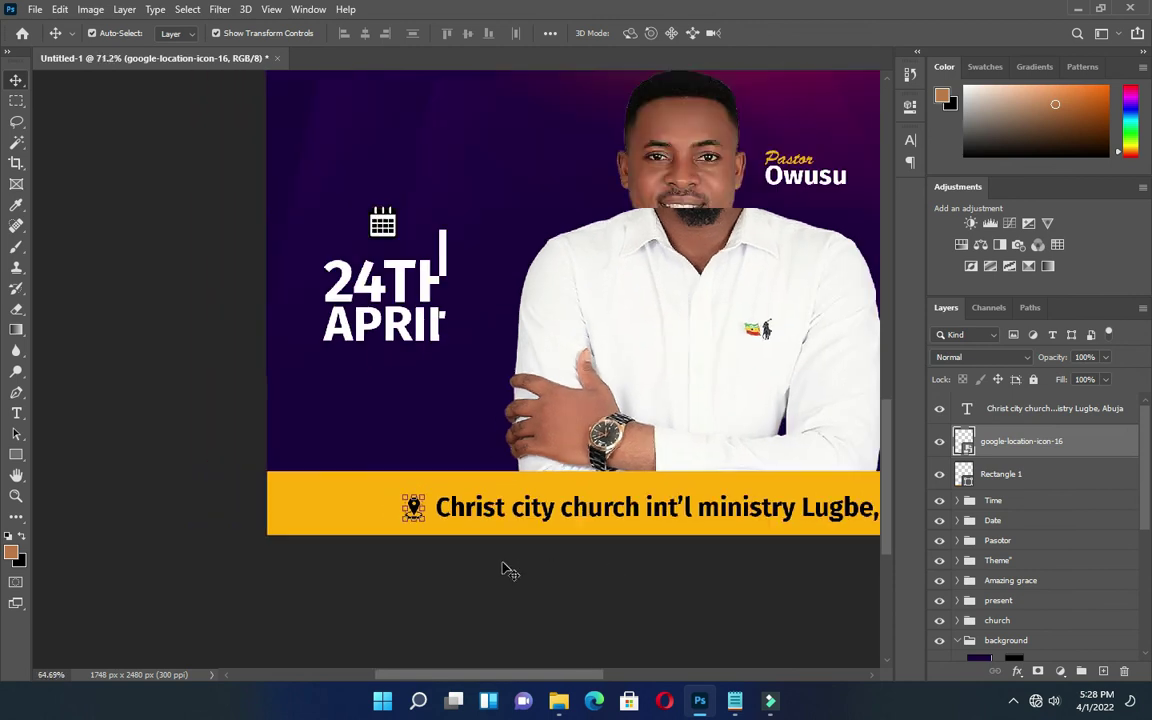
scroll(503, 569, down, 3)
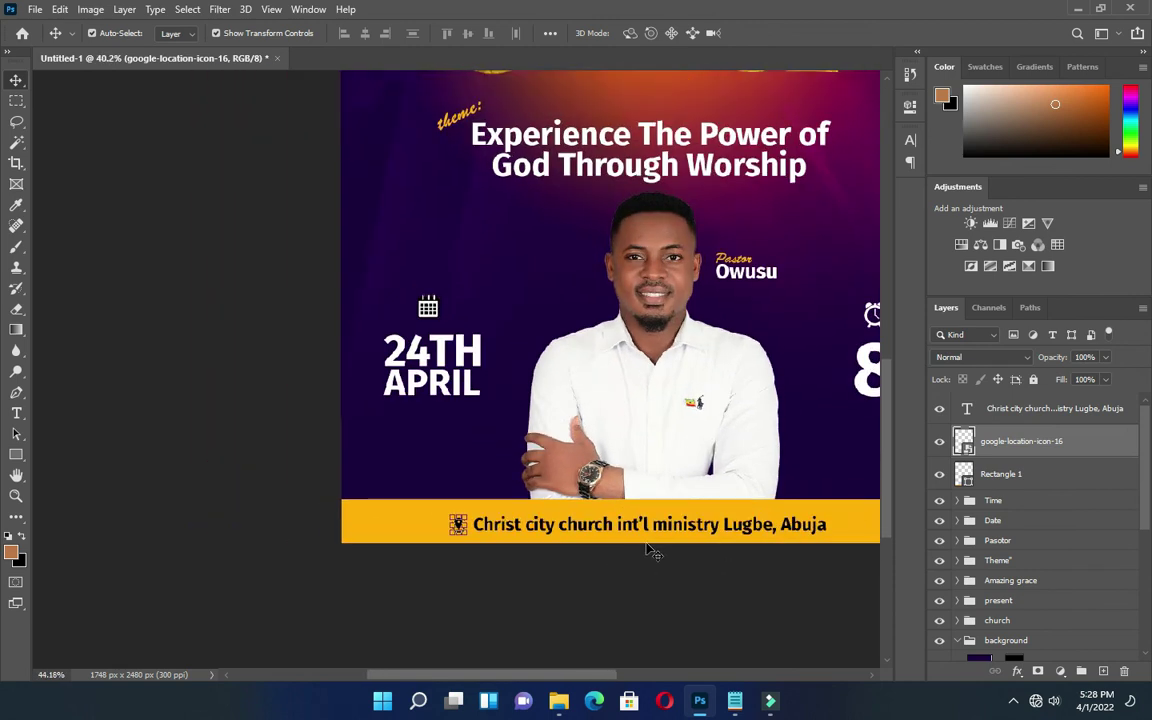
scroll(650, 550, up, 3)
click(545, 508)
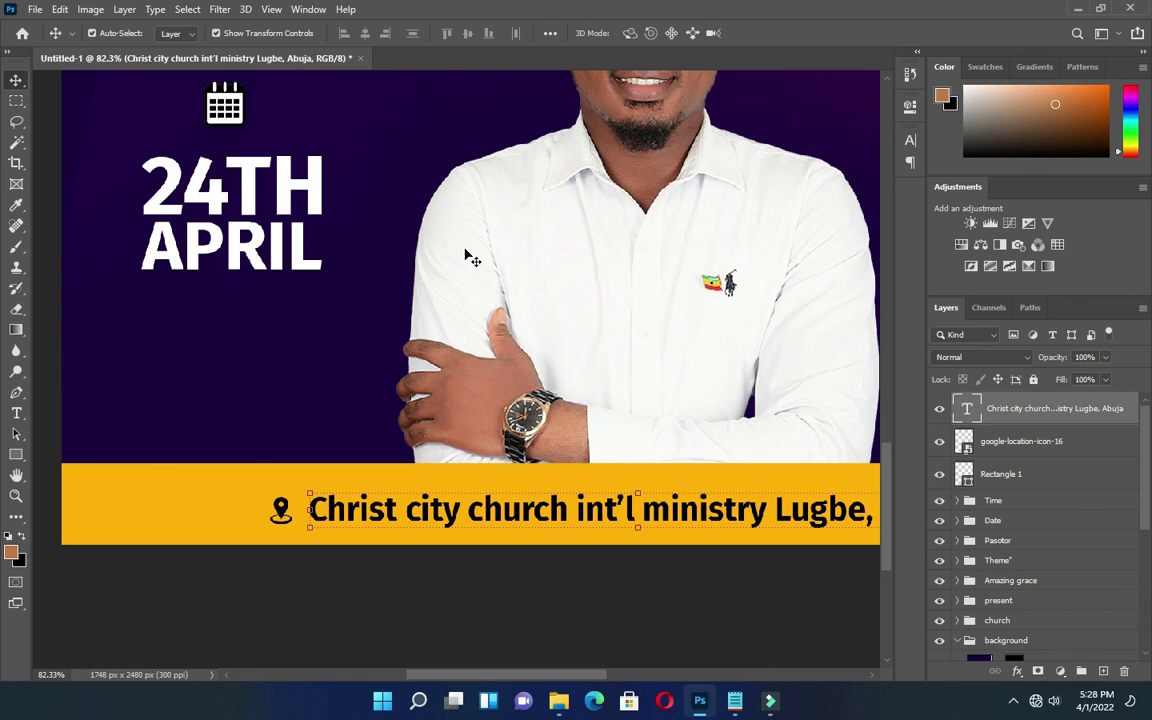
key(t)
click(353, 33)
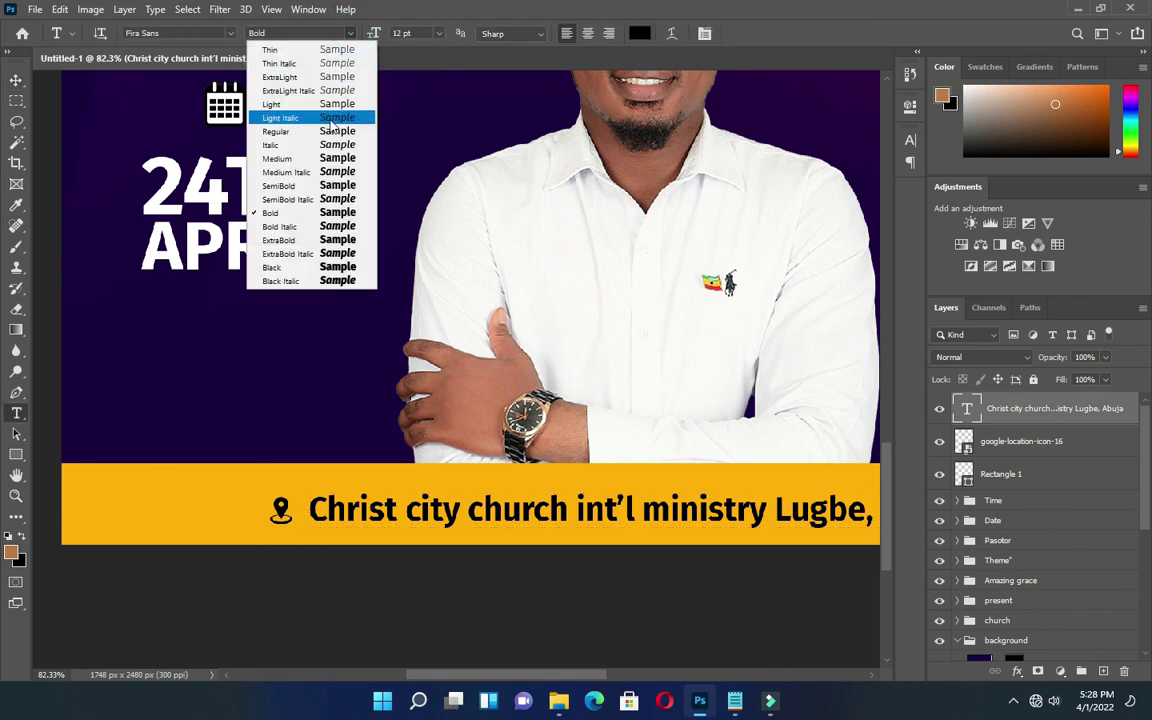
click(298, 157)
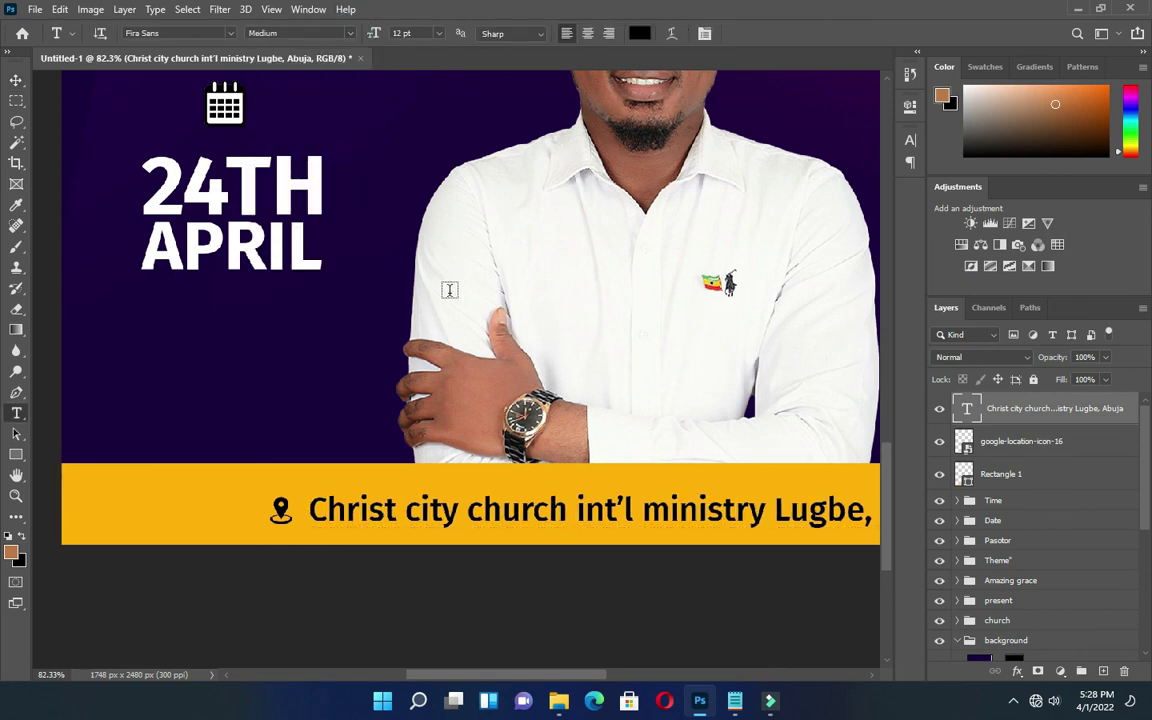
scroll(448, 298, down, 3)
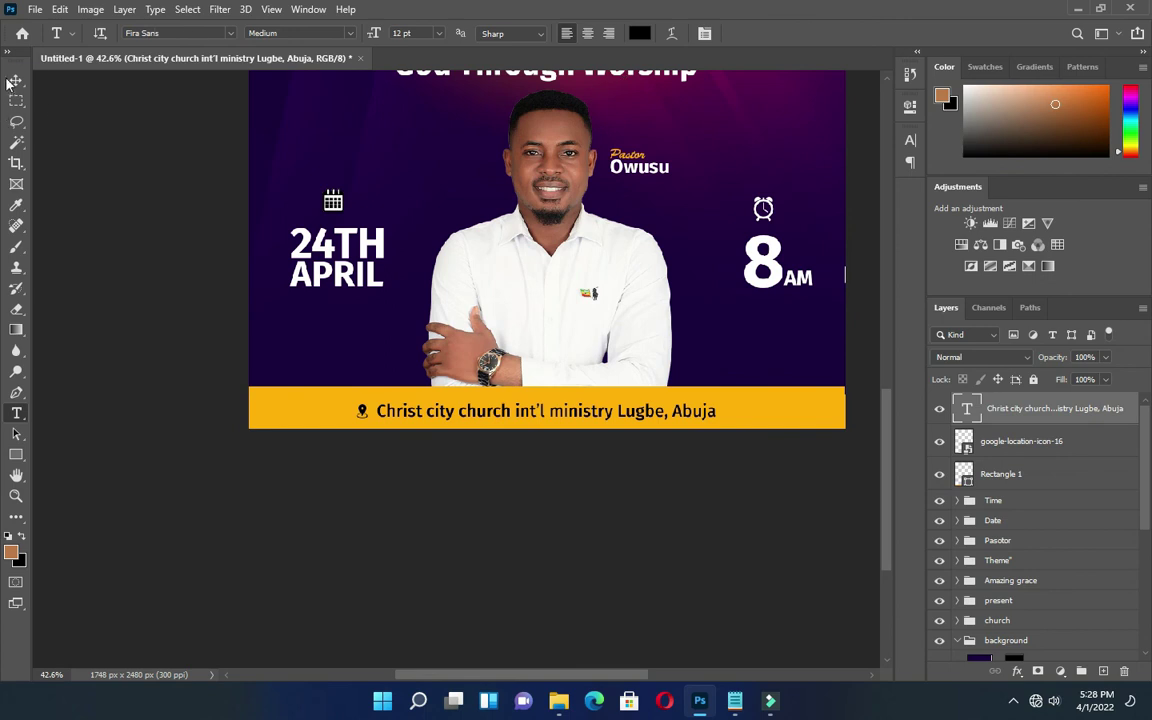
click(12, 81)
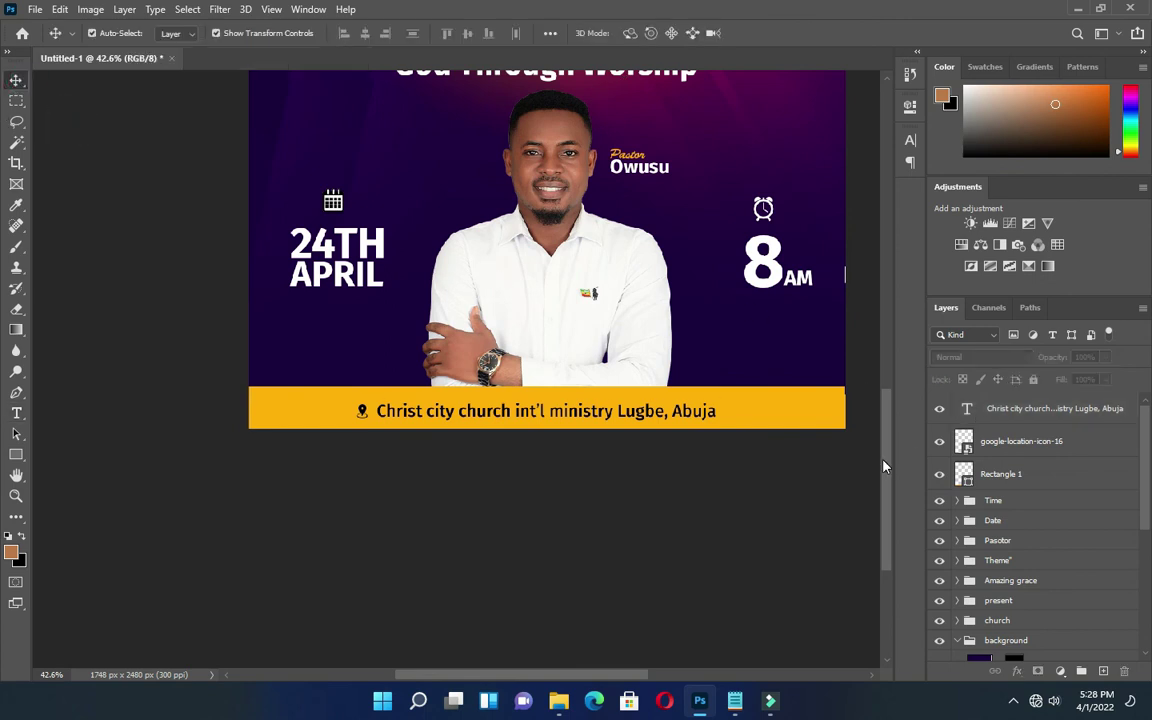
scroll(883, 465, up, 5)
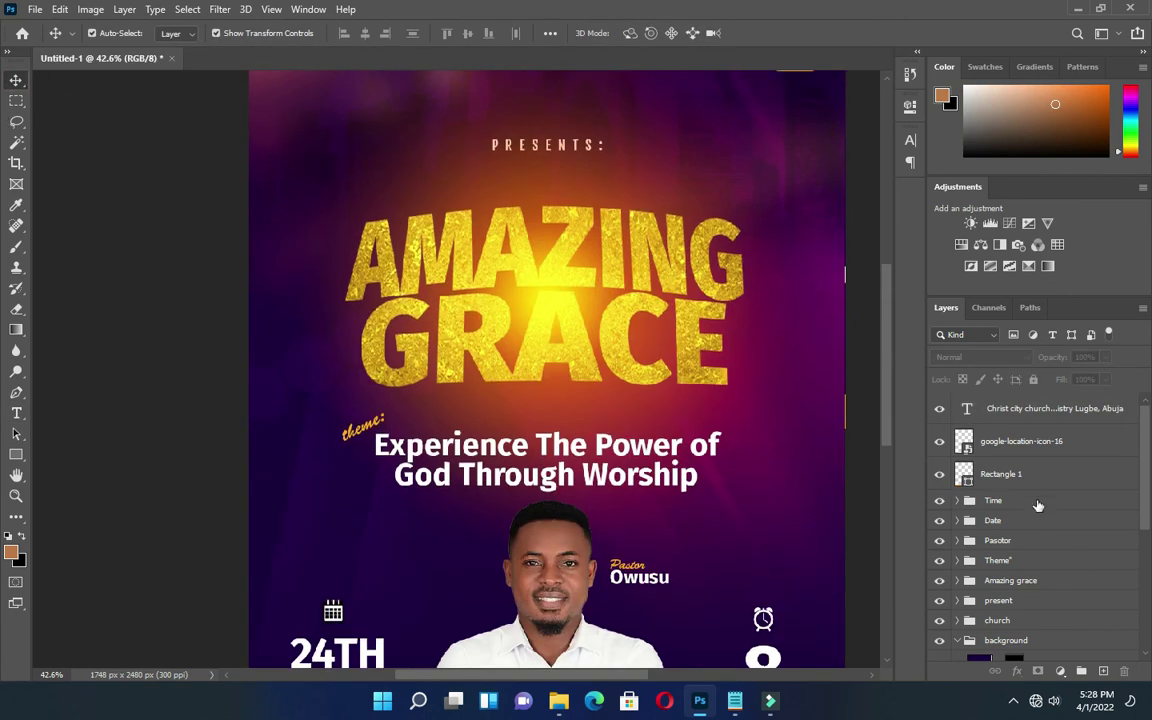
Add a black drop shadow to the Text copy layer in the Amazing grace group, with Normal blend mode and 81% opacity.
click(1015, 580)
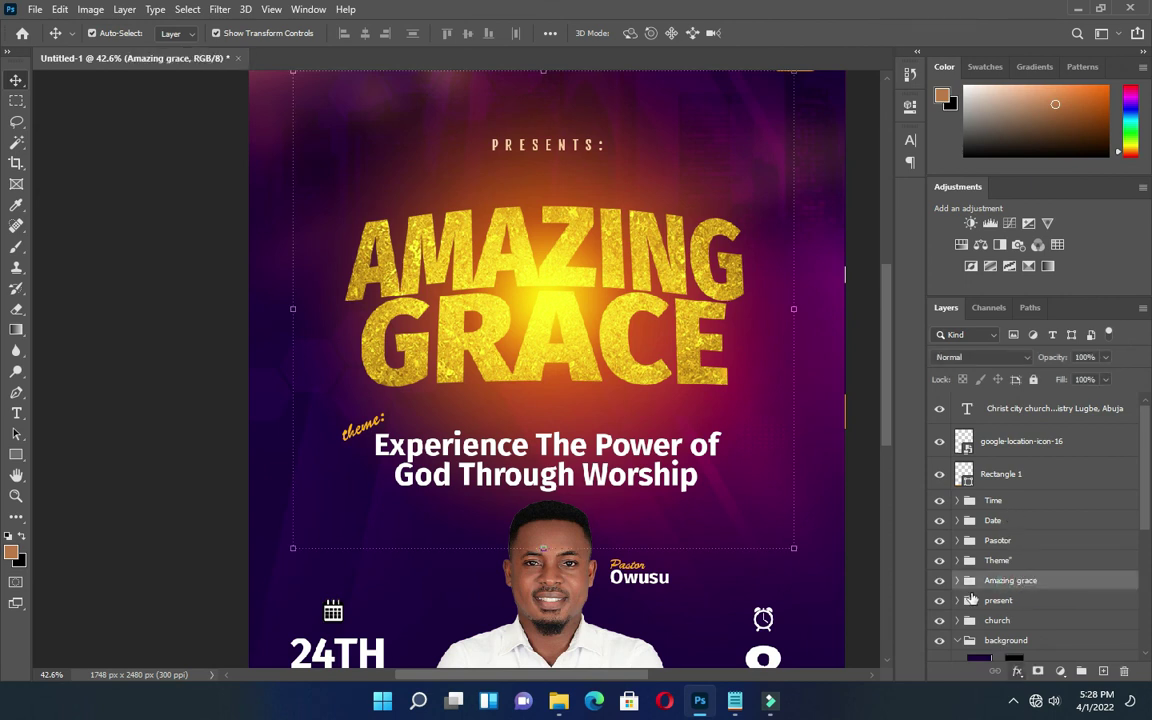
click(958, 580)
scroll(1045, 592, down, 1)
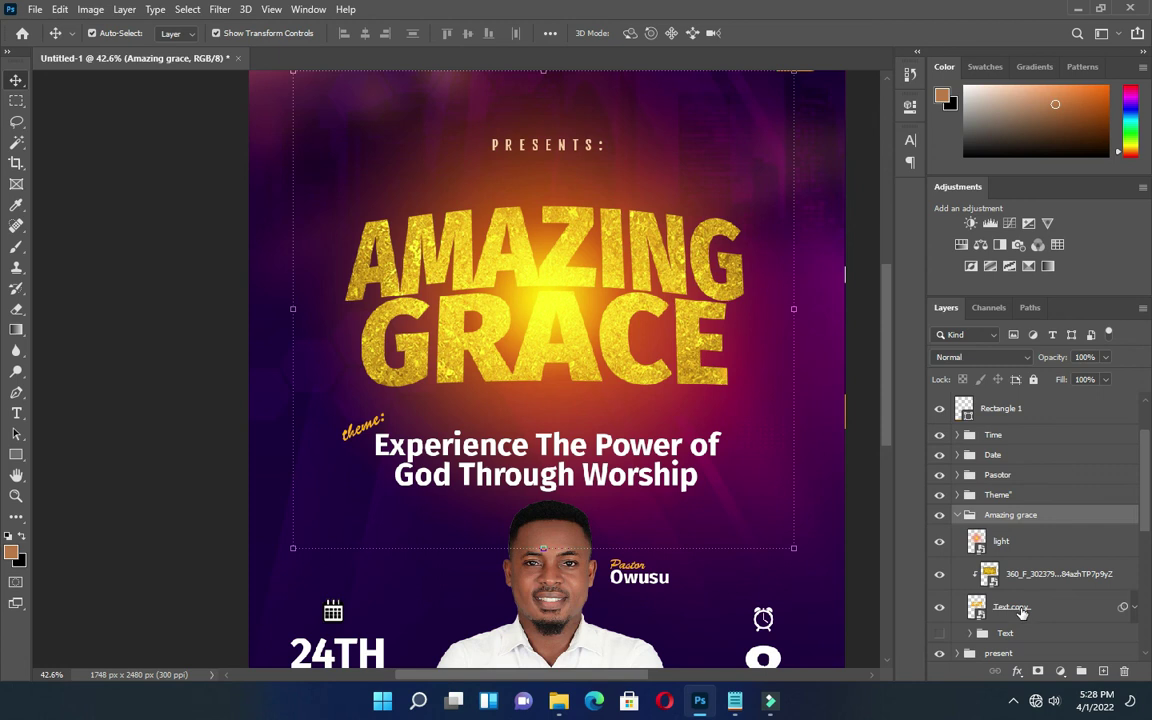
click(1020, 609)
click(1017, 672)
click(1025, 666)
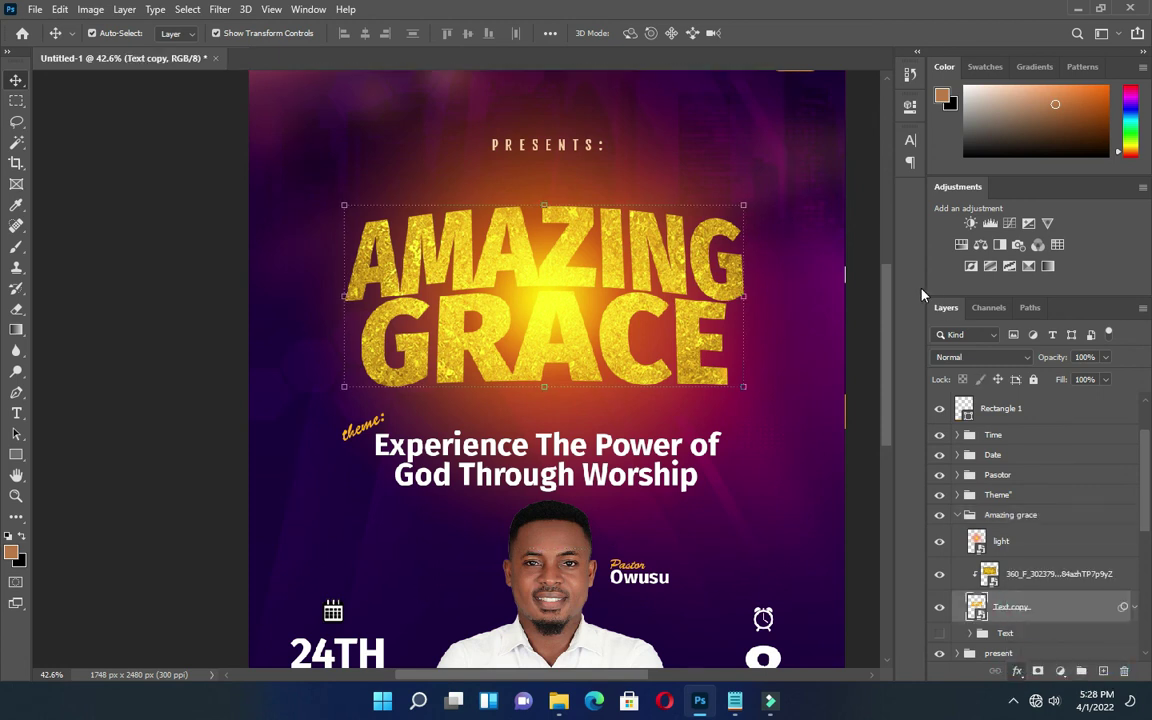
drag(815, 191, 1083, 207)
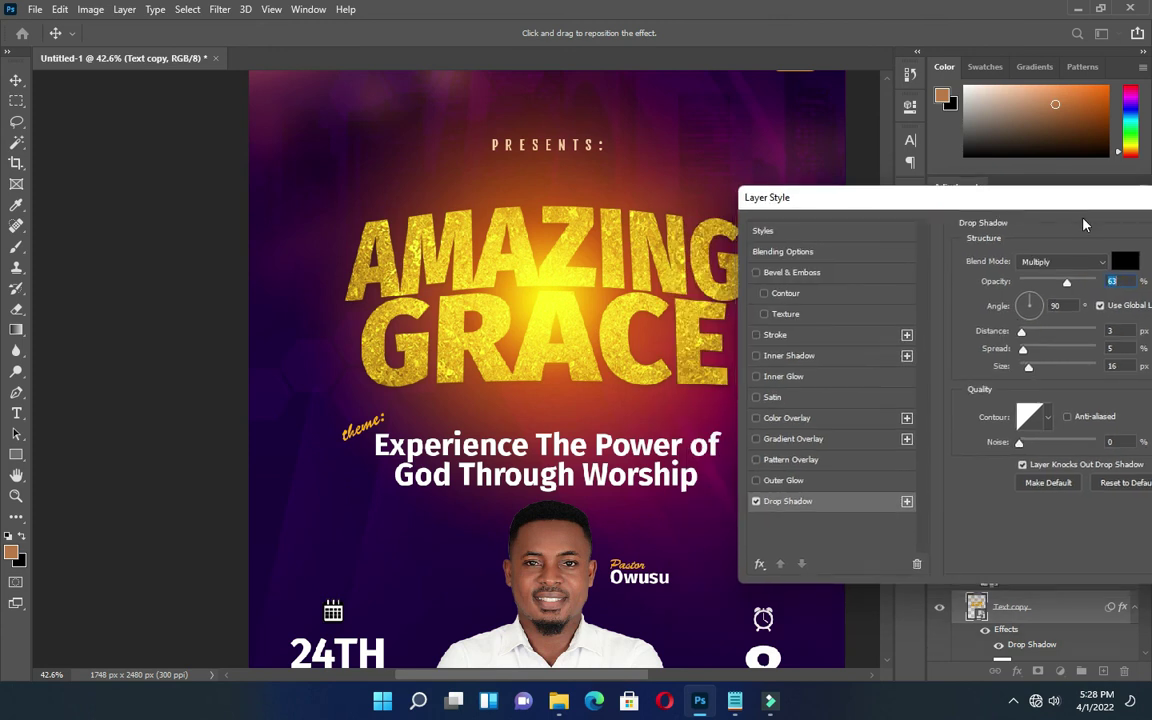
click(1075, 262)
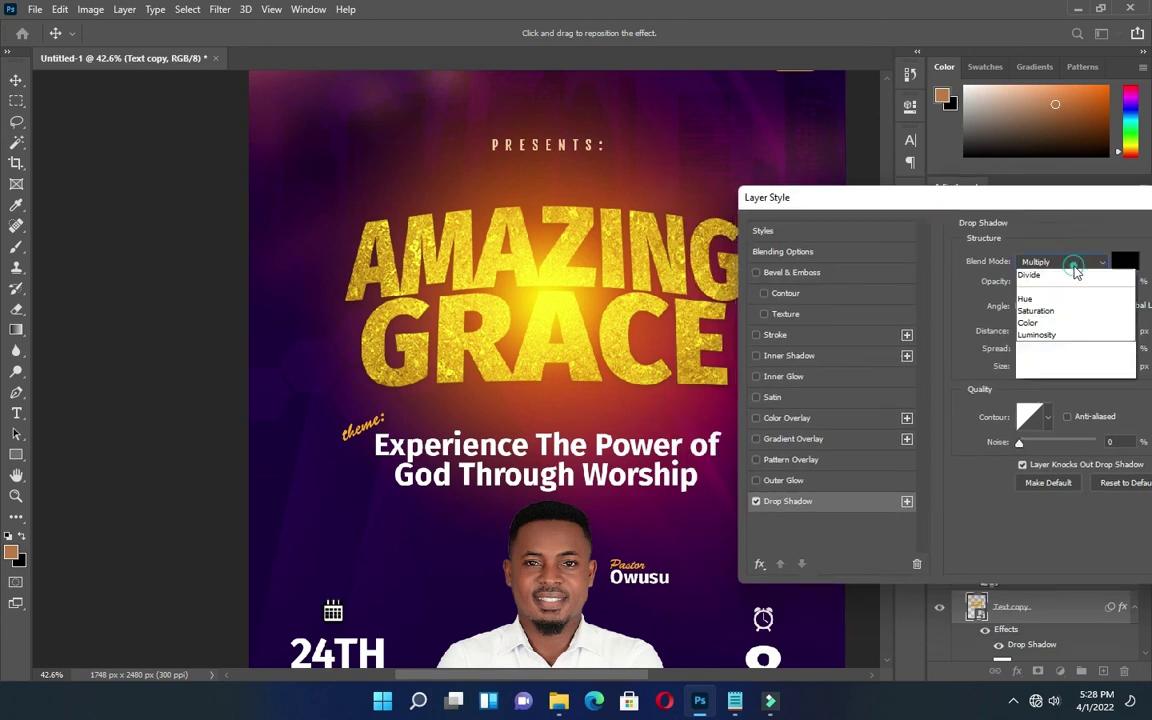
click(1050, 274)
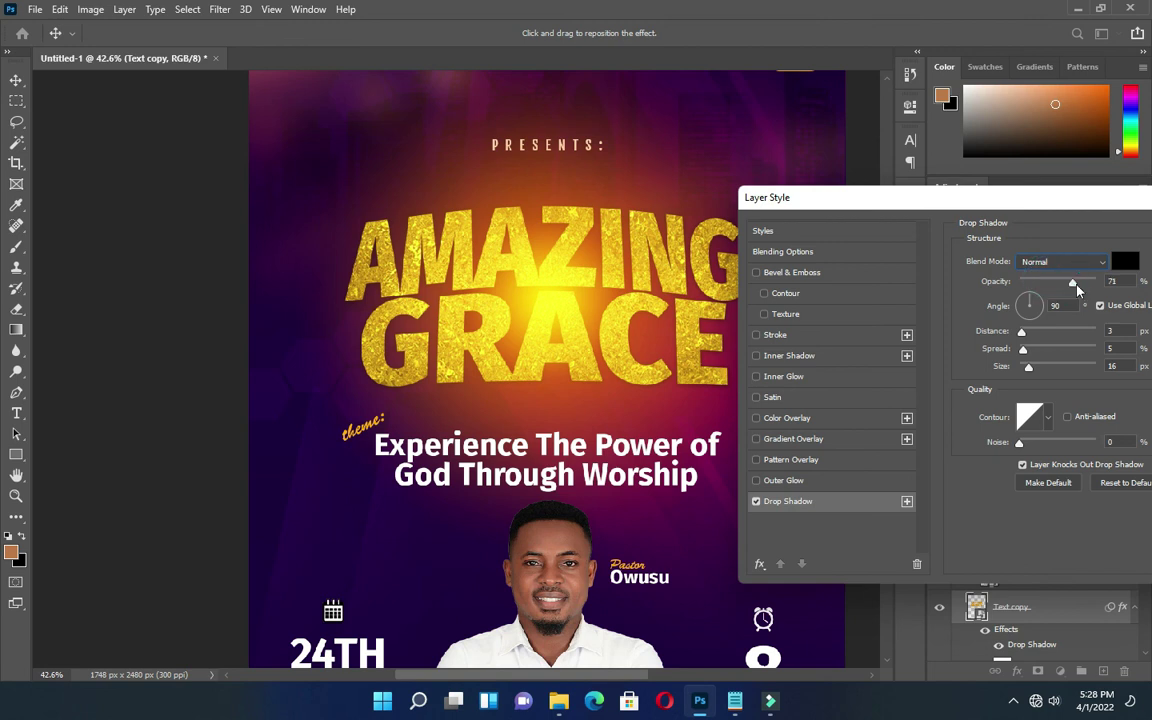
Set the title's drop shadow to a distance of 14 px, a spread of 16% and a size of 40 px.
drag(1022, 332, 1040, 336)
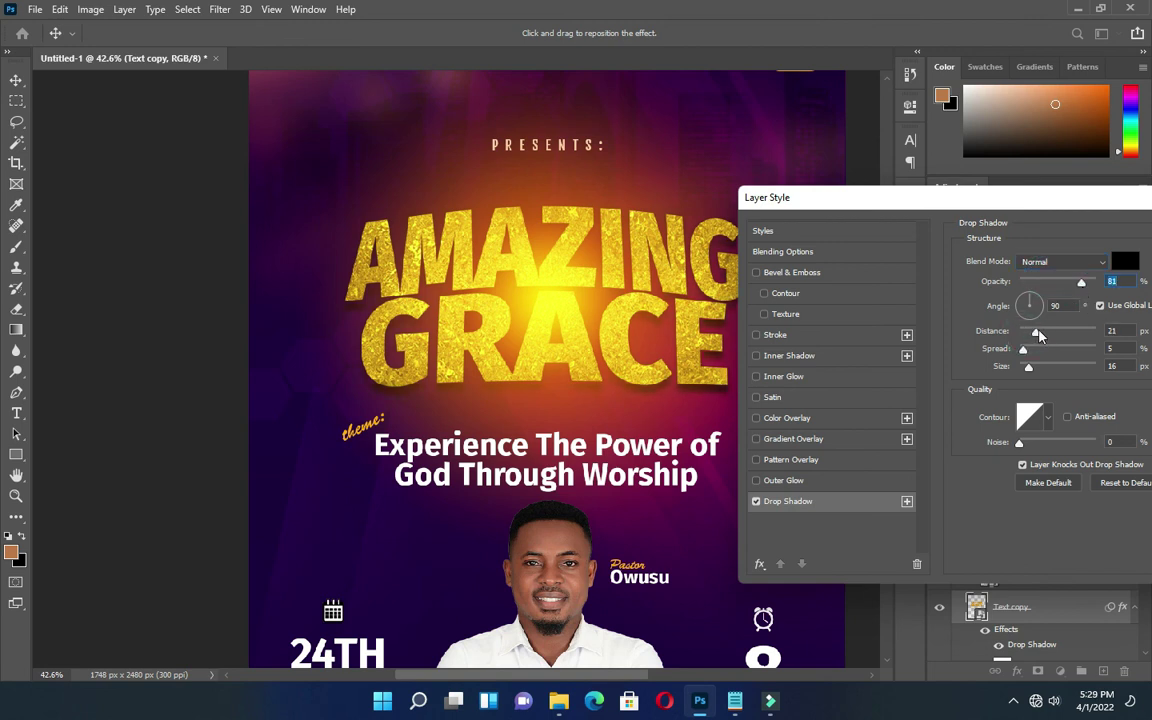
click(1035, 335)
drag(1033, 204, 1025, 204)
drag(1019, 355, 1040, 355)
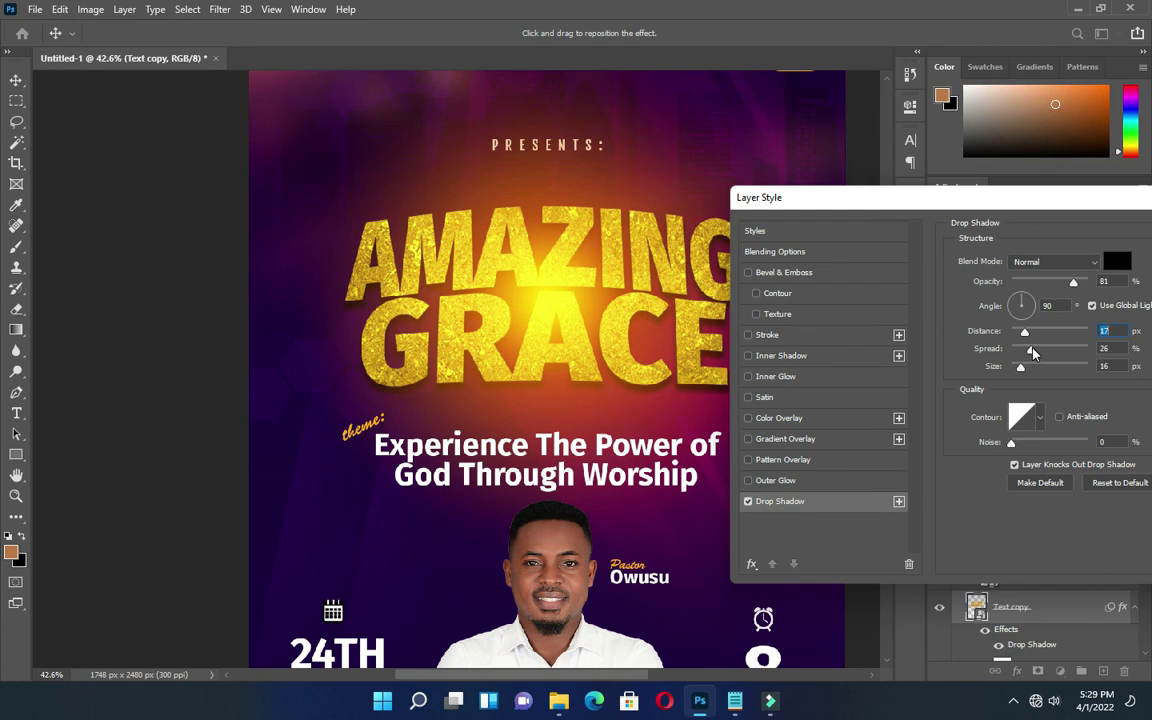
mouse_move(1020, 366)
mouse_down()
mouse_move(1040, 371)
mouse_move(1022, 330)
mouse_move(1045, 378)
mouse_move(1025, 379)
mouse_up()
drag(990, 200, 1022, 210)
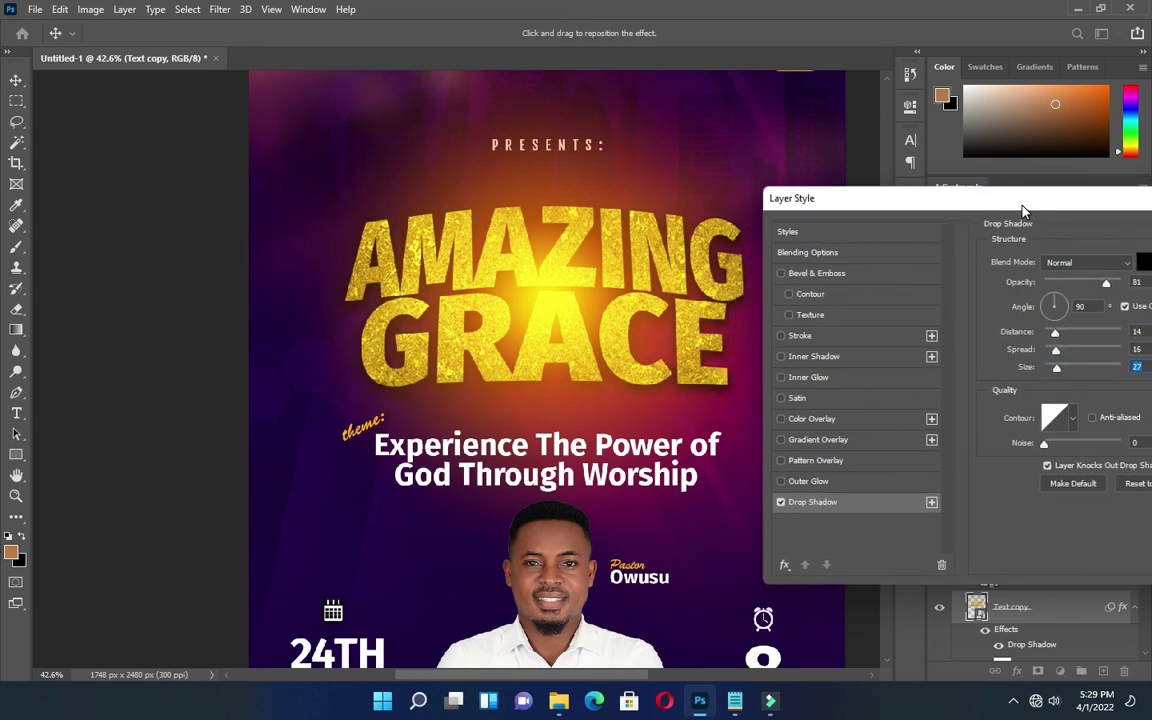
click(1060, 371)
drag(1047, 212, 1022, 224)
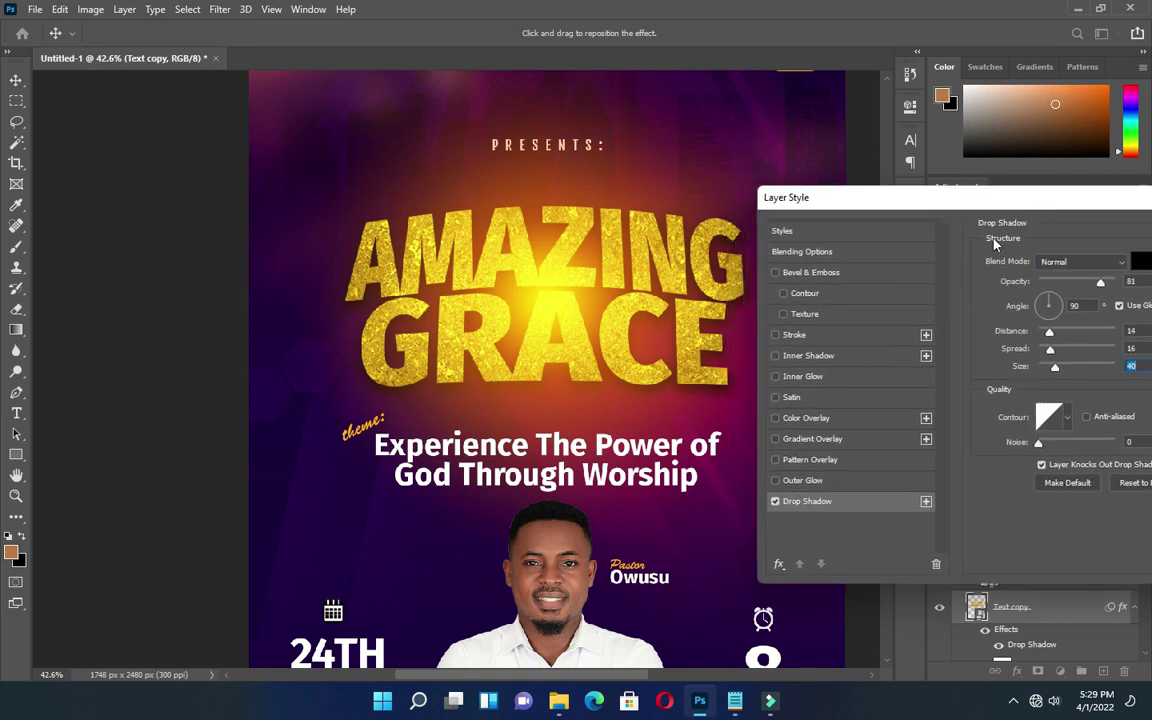
Add an outside stroke to the Amazing Grace title and set its color to white (ffffff).
click(818, 335)
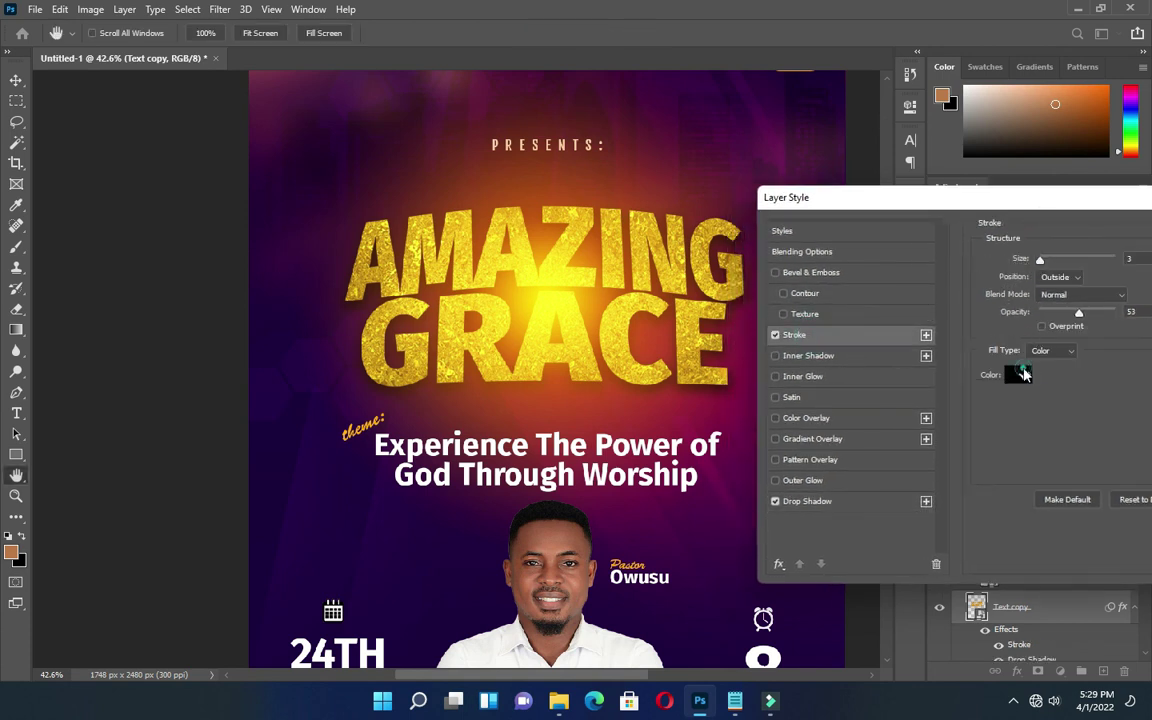
click(1018, 374)
click(758, 207)
drag(757, 205, 696, 158)
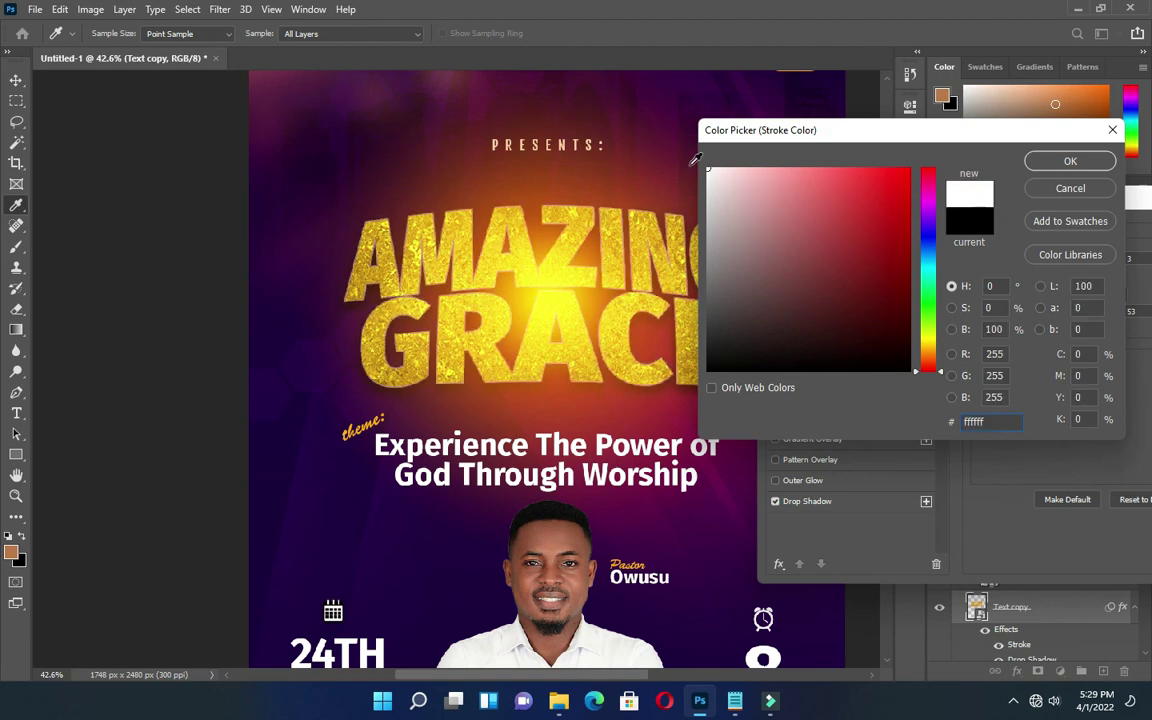
click(1070, 161)
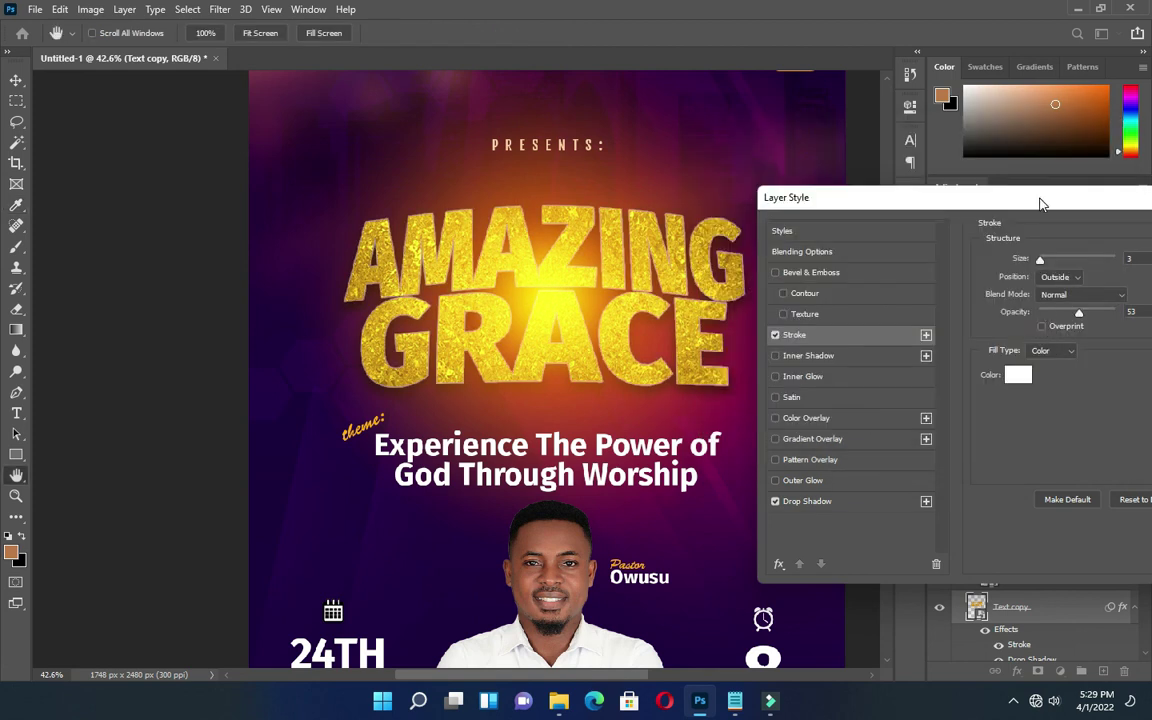
Set the title stroke's size to 8 px and its opacity to 66%.
drag(1040, 204, 1016, 212)
drag(1016, 262, 1022, 265)
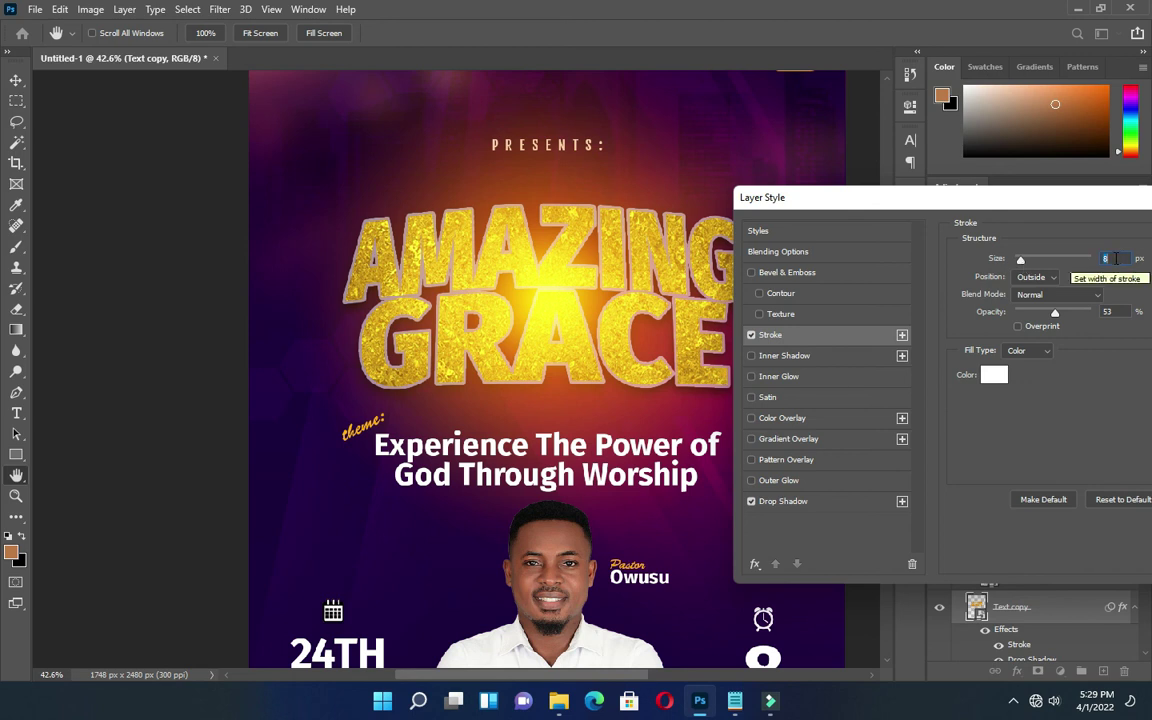
drag(1072, 206, 1078, 207)
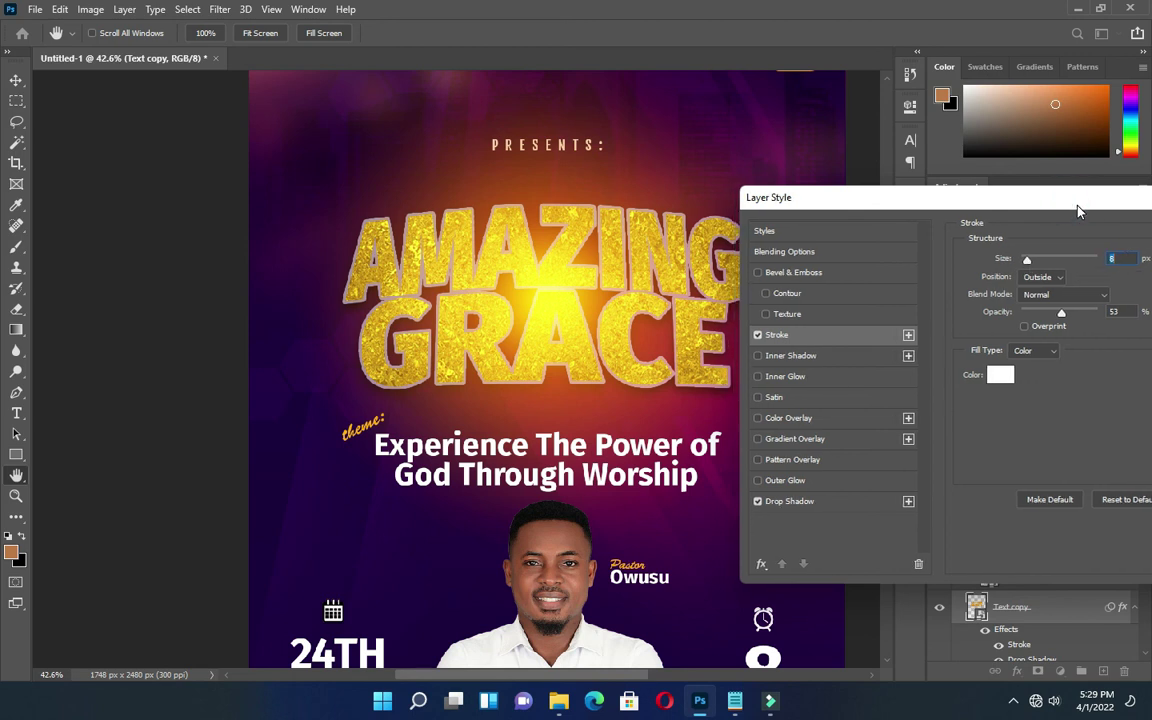
drag(1062, 316, 1072, 316)
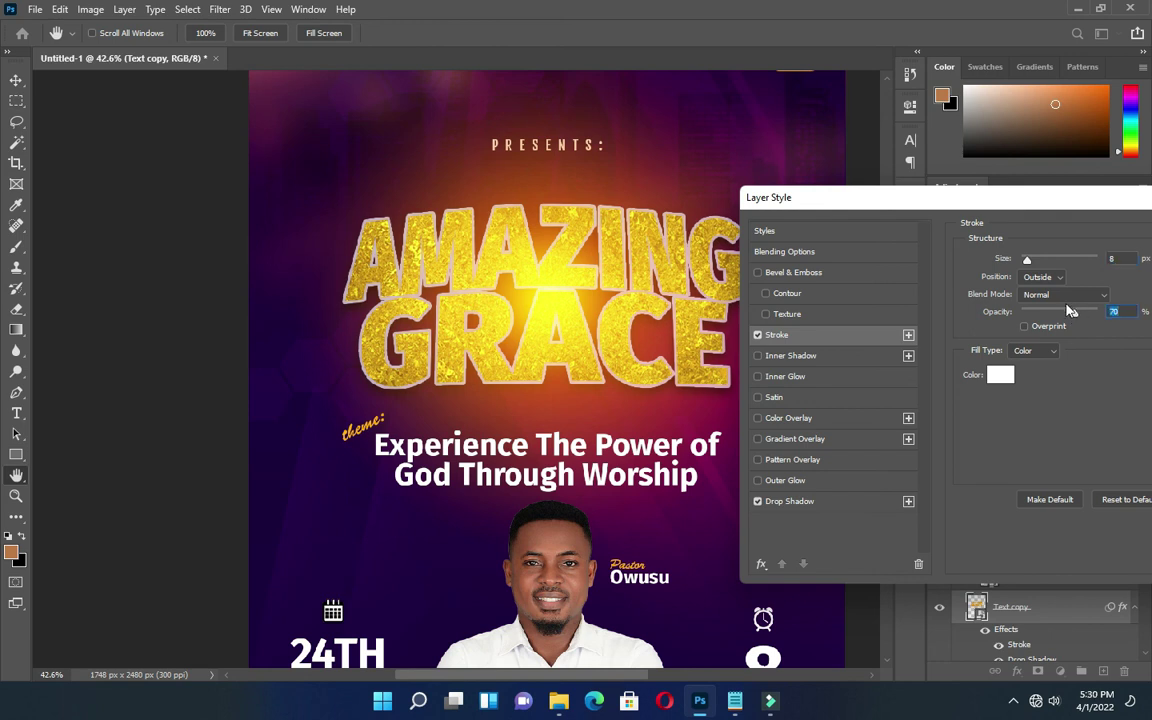
drag(995, 207, 949, 198)
drag(1091, 314, 1087, 312)
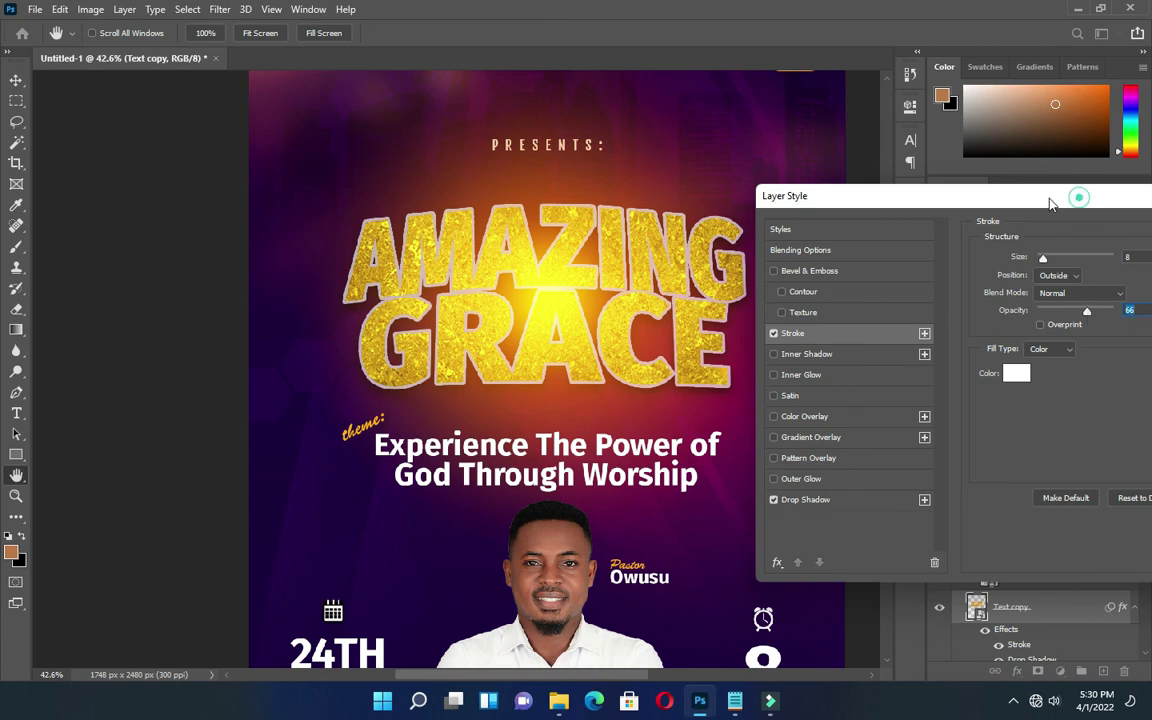
drag(1050, 203, 881, 196)
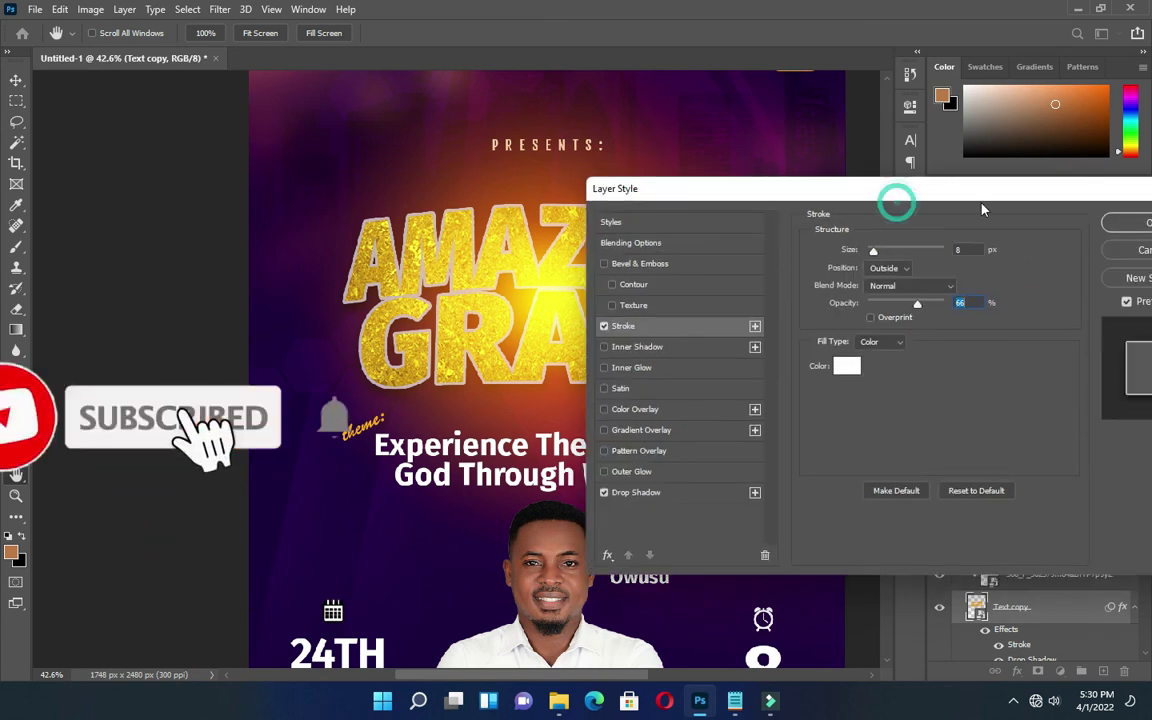
drag(933, 198, 1106, 204)
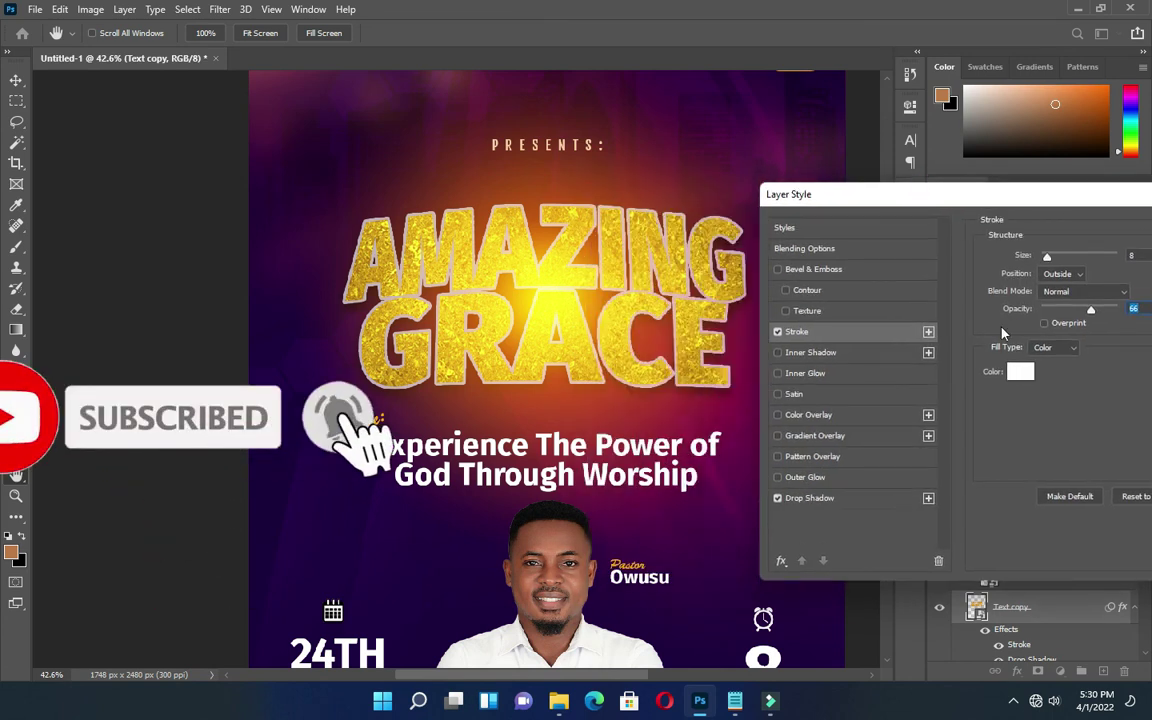
Strengthen the title's drop shadow to distance 20 px, spread 29% and size 59 px, and apply the layer style.
click(830, 501)
mouse_move(1055, 350)
mouse_down()
mouse_move(1068, 372)
mouse_move(1058, 350)
mouse_up()
drag(1054, 334, 1058, 333)
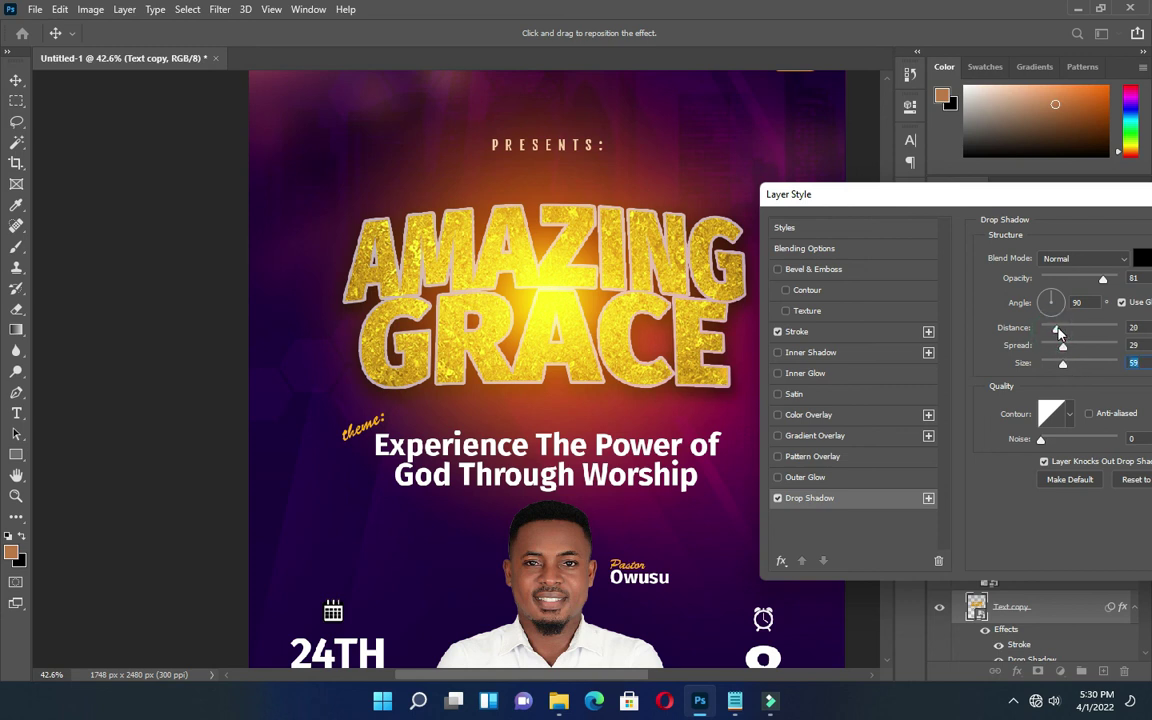
drag(1100, 194, 889, 180)
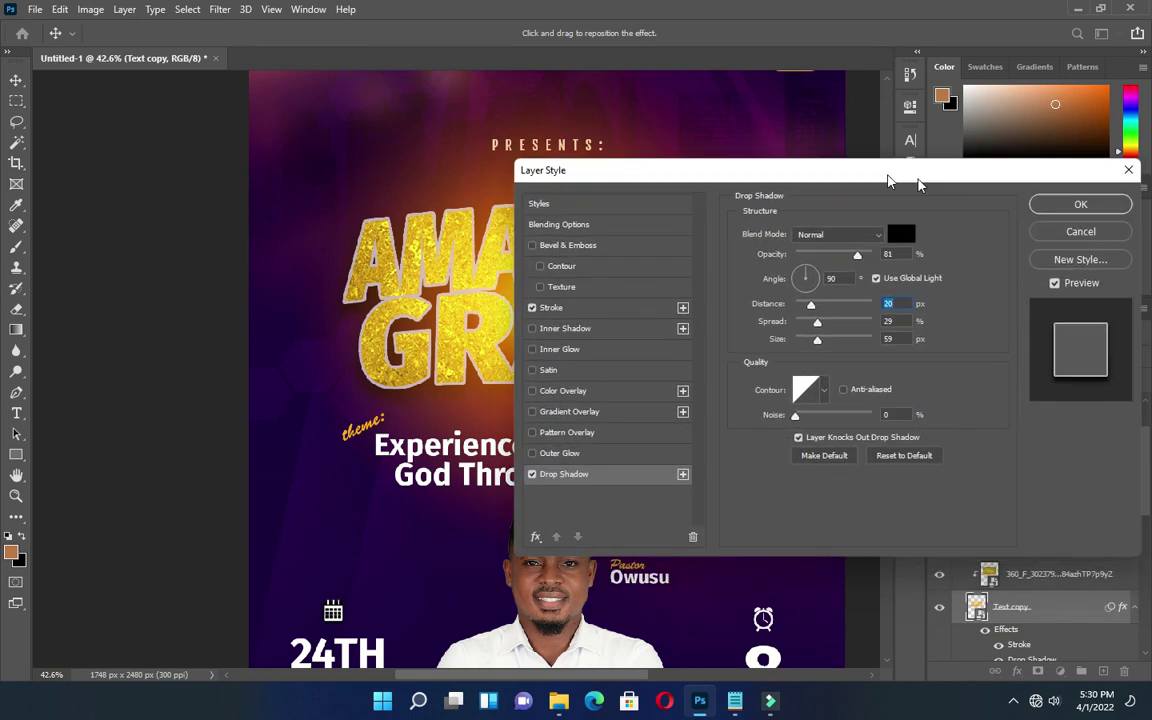
click(1090, 205)
scroll(490, 390, down, 2)
scroll(490, 390, down, 2)
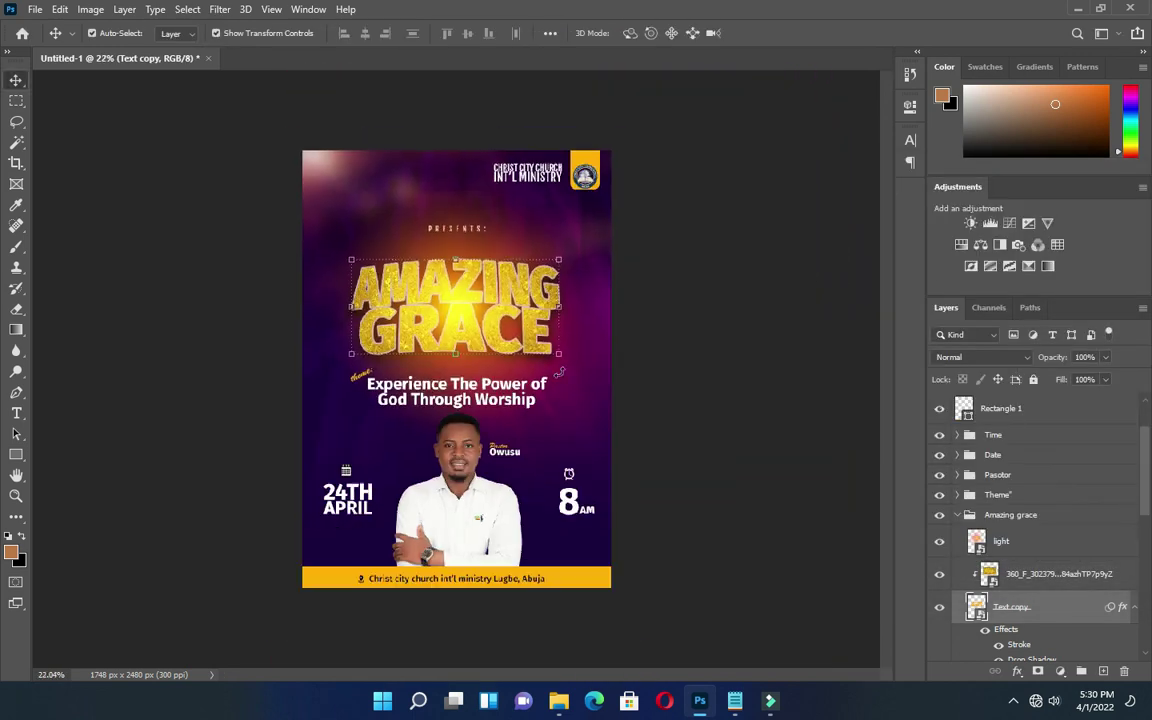
scroll(548, 225, up, 2)
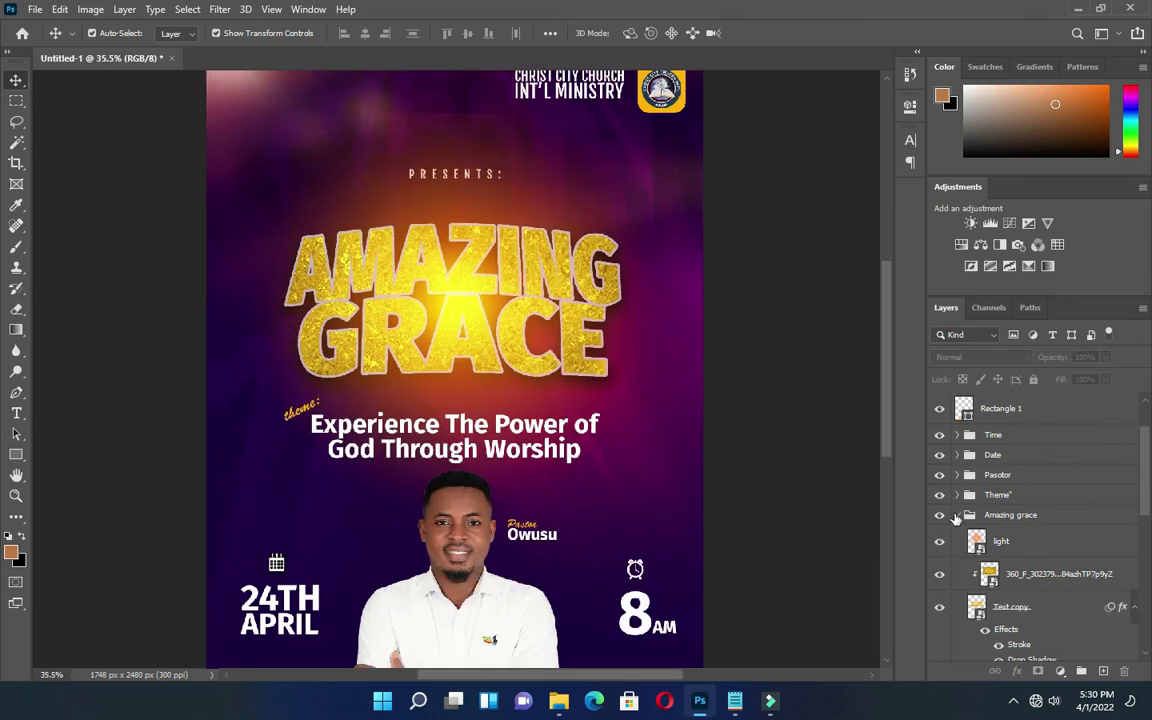
Collapse the Amazing grace group, nudge the present group slightly up on the canvas, and deselect it.
click(965, 516)
click(965, 516)
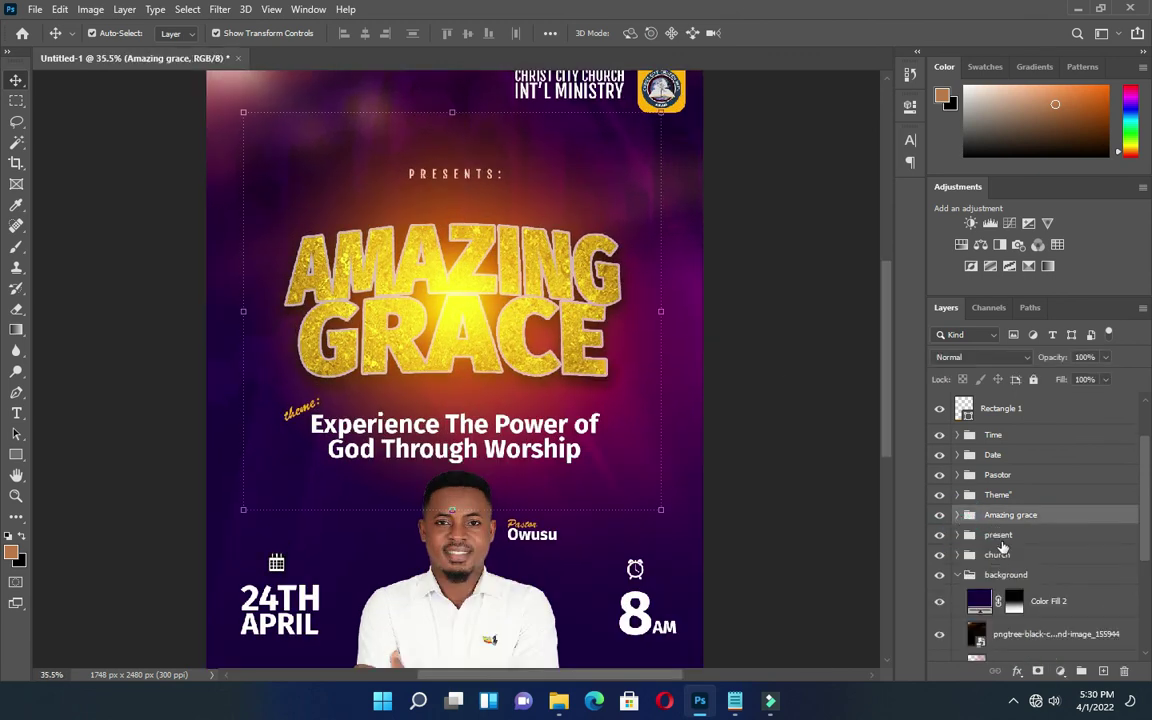
click(1001, 536)
key(Up)
key(Up)
key(Up)
key(Up)
key(Up)
key(Up)
key(Up)
key(Up)
key(Up)
key(Up)
key(Up)
key(Up)
key(Up)
key(Up)
key(Up)
key(Up)
key(Up)
key(Up)
key(Up)
key(Up)
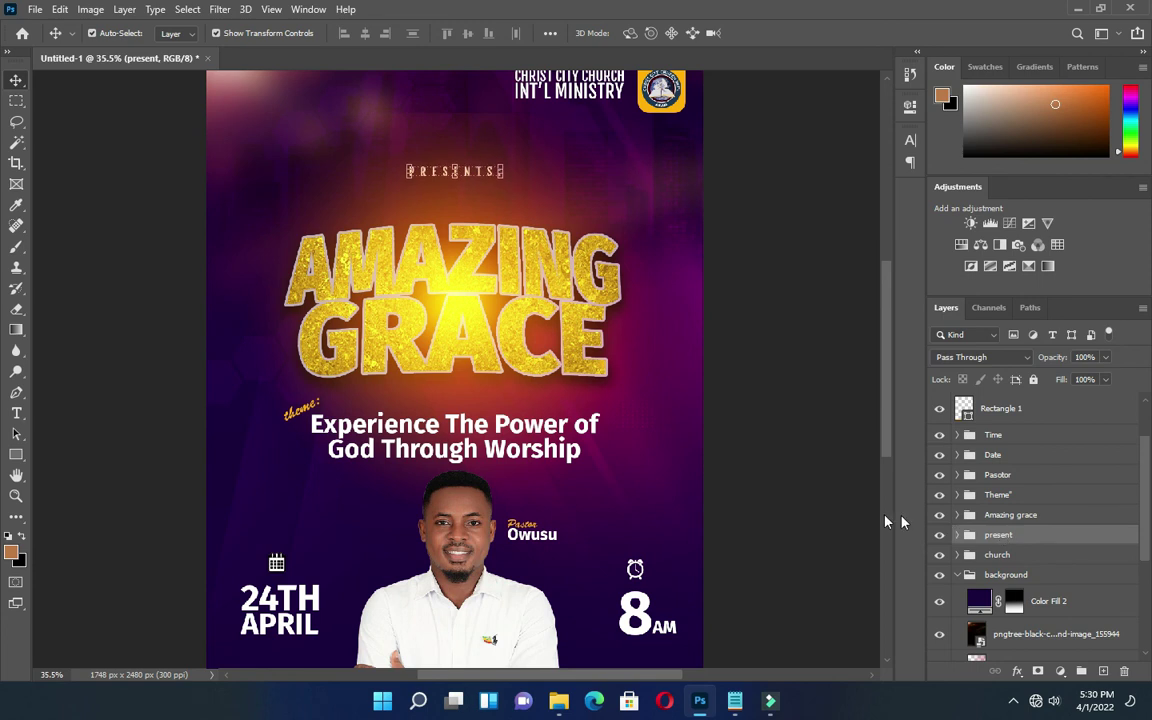
click(830, 432)
Group the location text, the google-location-icon-16 layer and Rectangle 1, and name the group Location.
key(ctrl+0)
scroll(420, 340, down, 1)
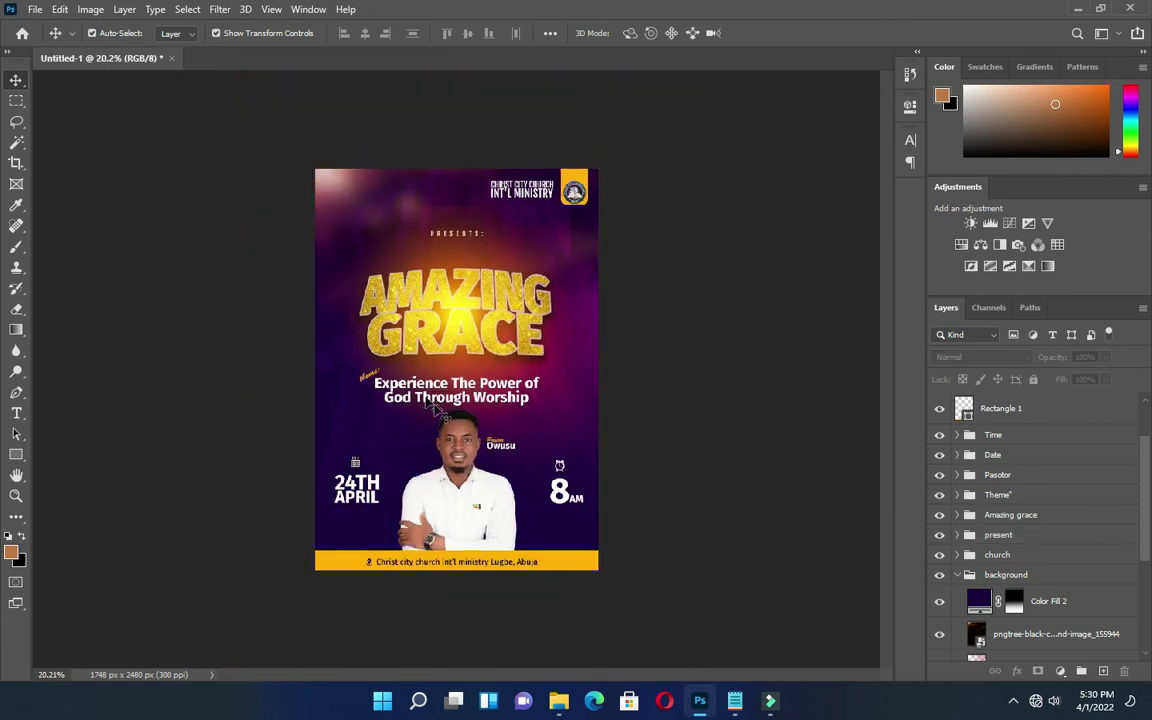
scroll(410, 565, up, 1)
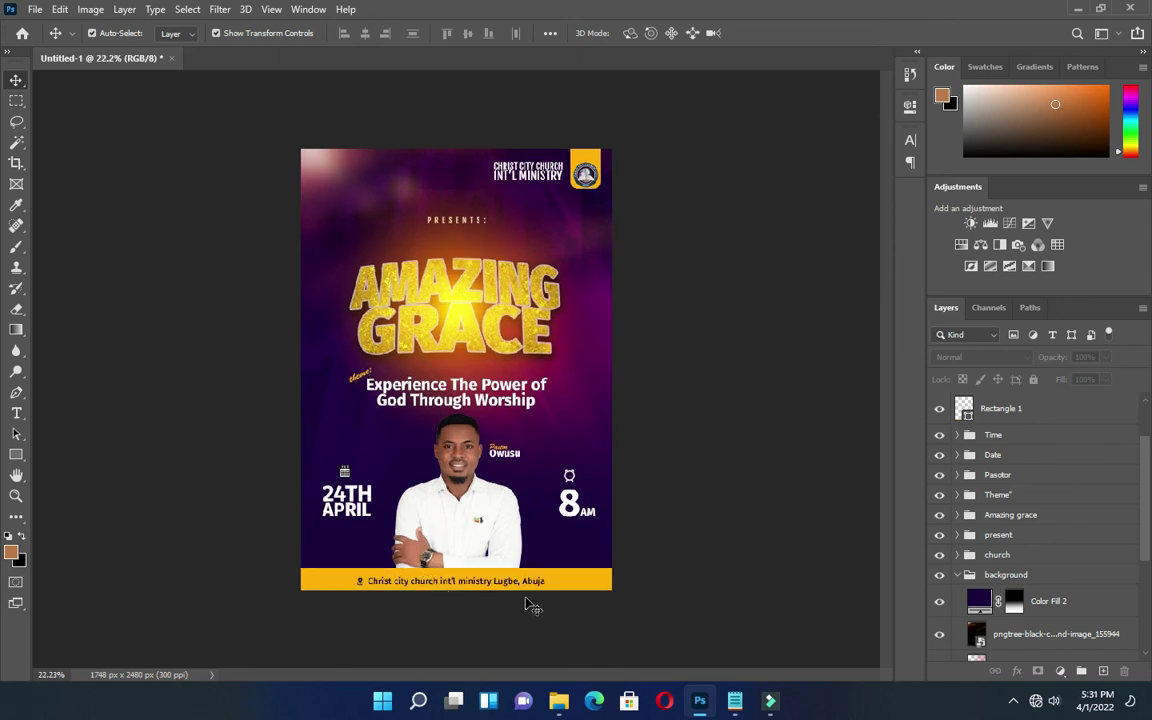
scroll(527, 604, up, 1)
click(1018, 410)
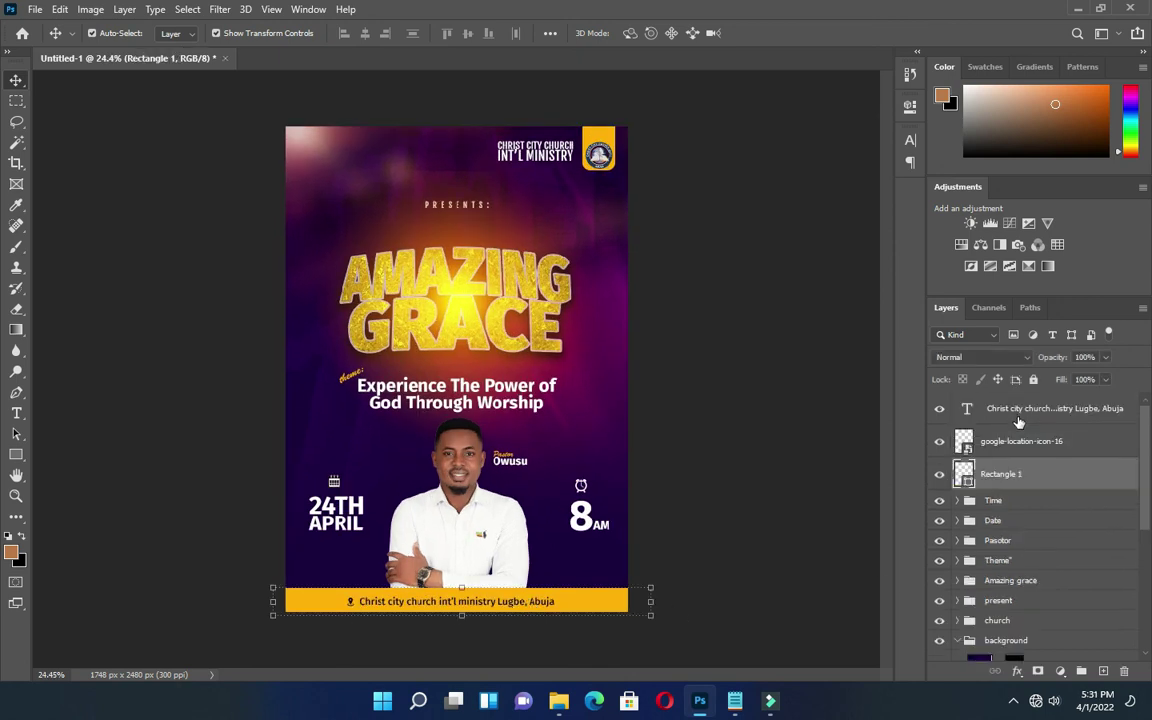
click(1014, 443)
click(1018, 475)
click(1016, 442)
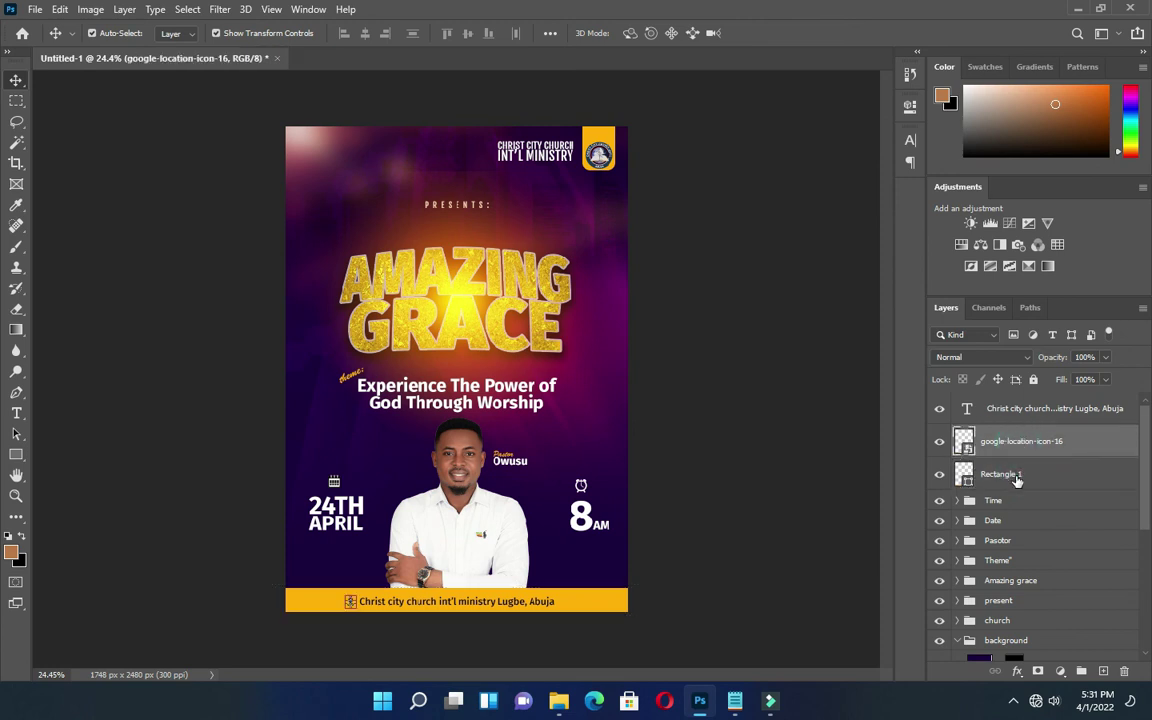
click(1017, 477)
shift+click(1018, 412)
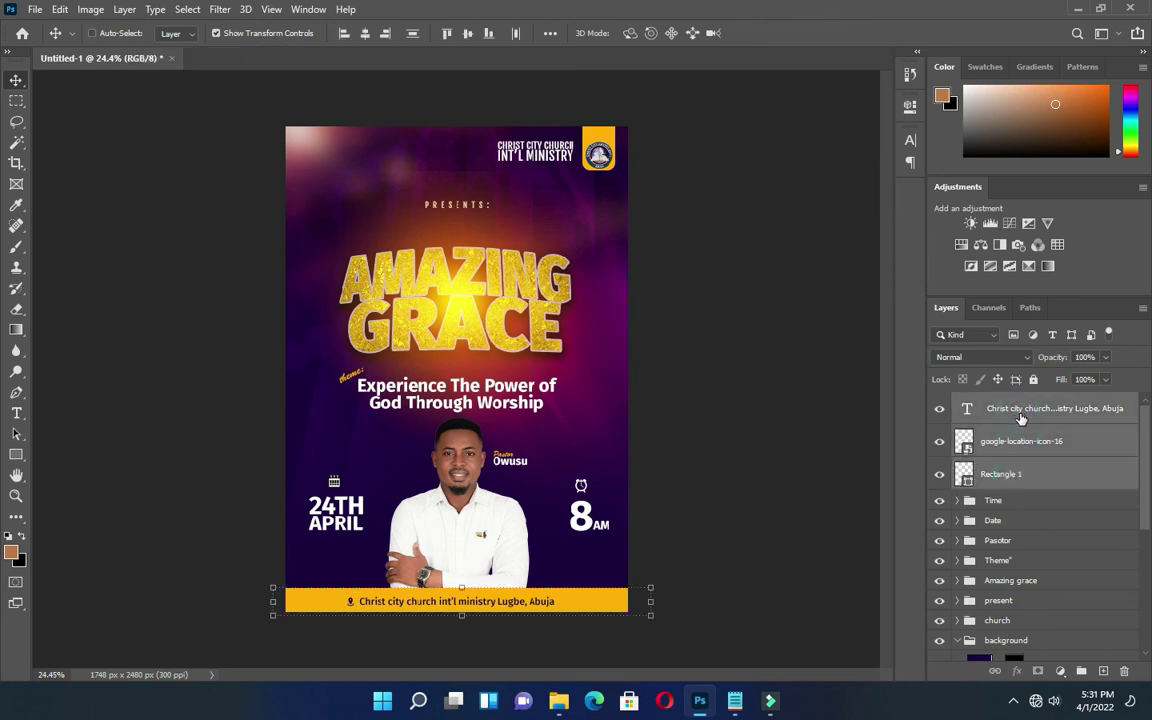
key(ctrl+g)
double_click(1000, 401)
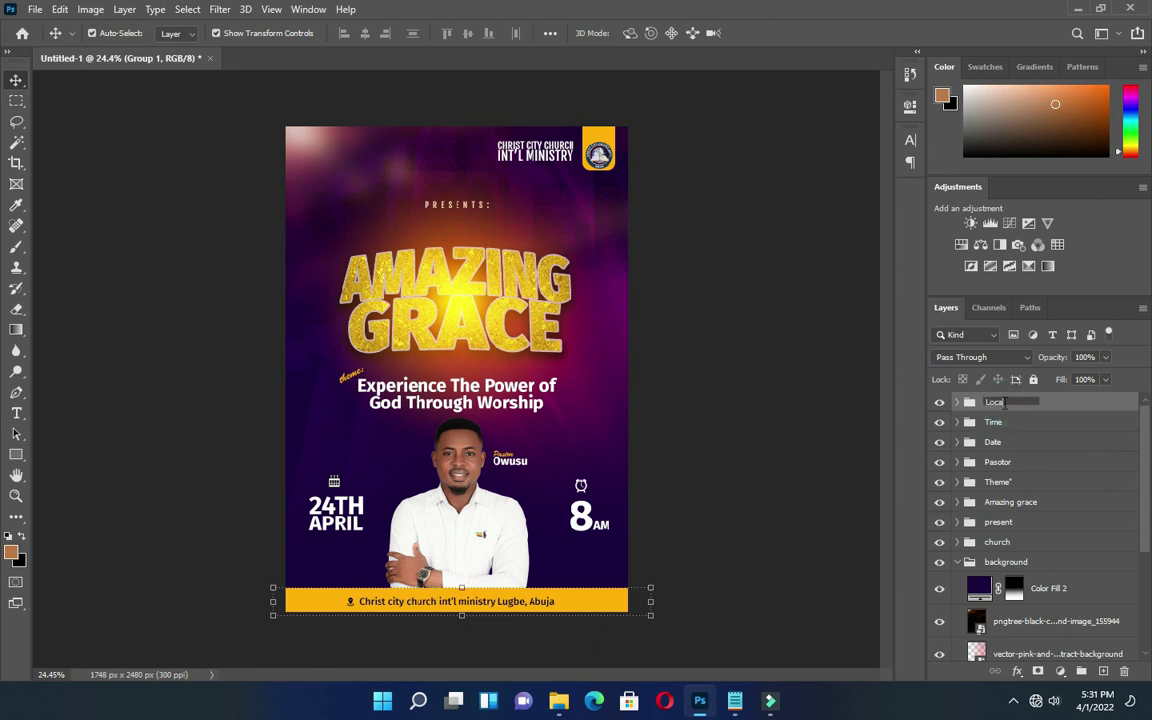
key(Return)
Select the whole canvas, and group the location text with its icon inside the Location group.
key(ctrl+a)
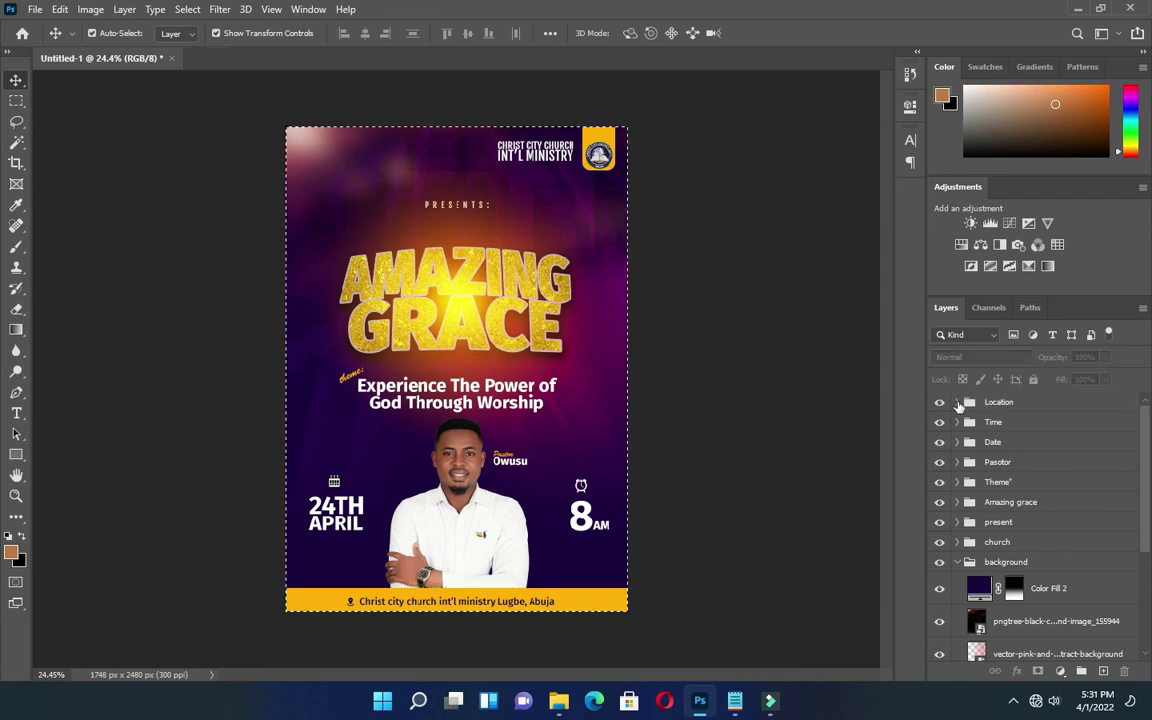
click(956, 401)
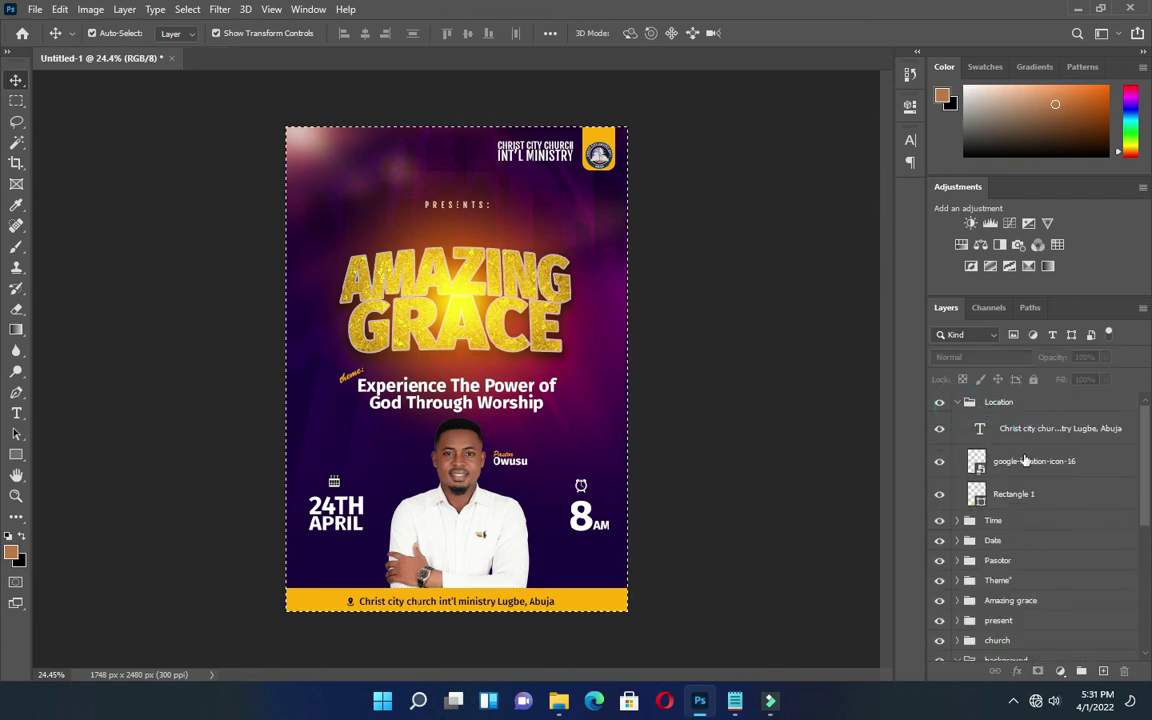
click(1017, 430)
shift+click(1022, 463)
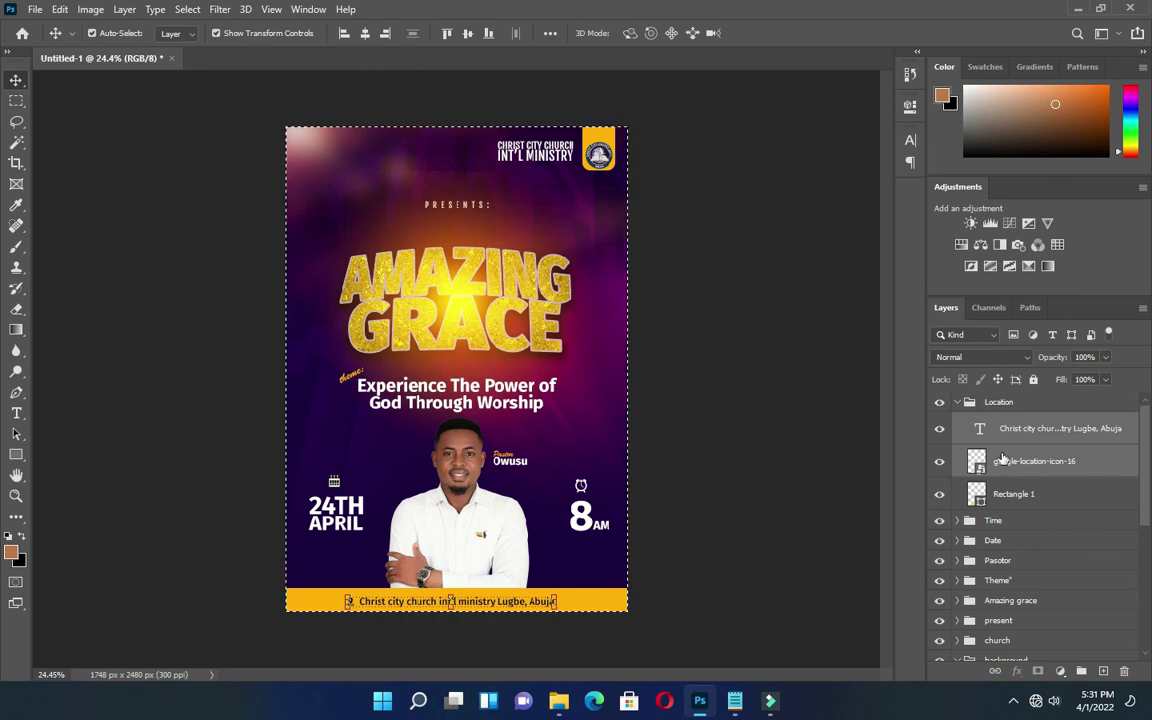
key(ctrl+g)
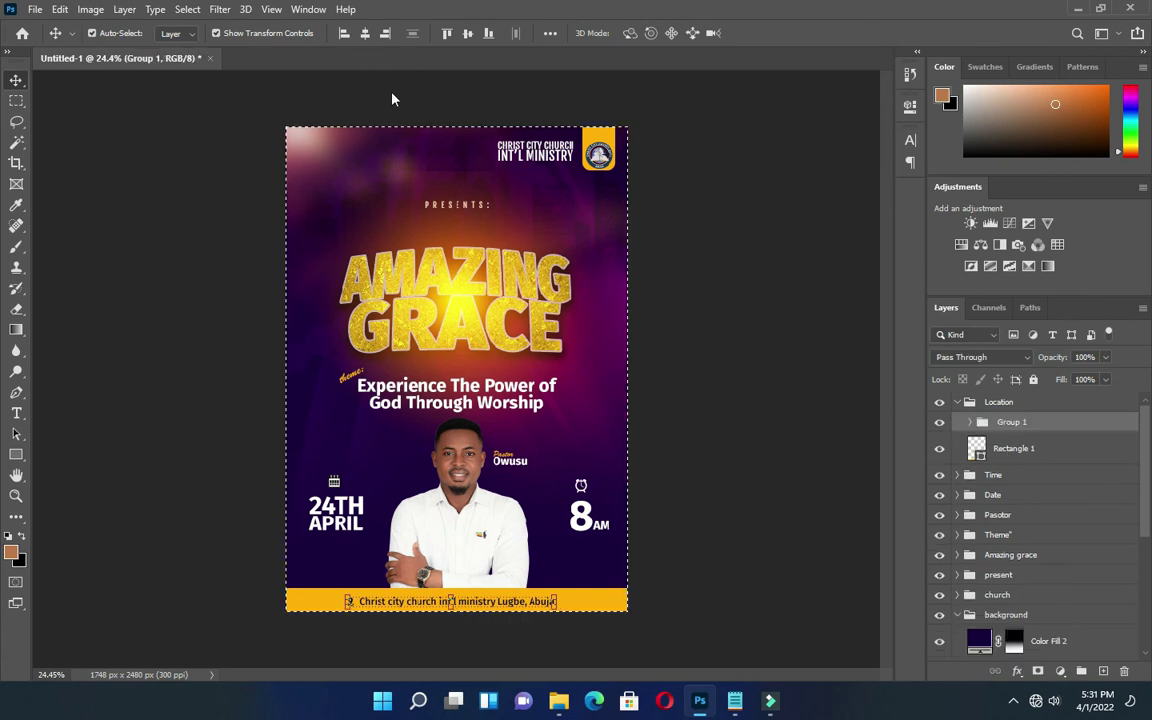
Center the grouped location text and icon horizontally on the canvas, and clear the selection.
click(365, 33)
click(764, 290)
scroll(425, 657, up, 2)
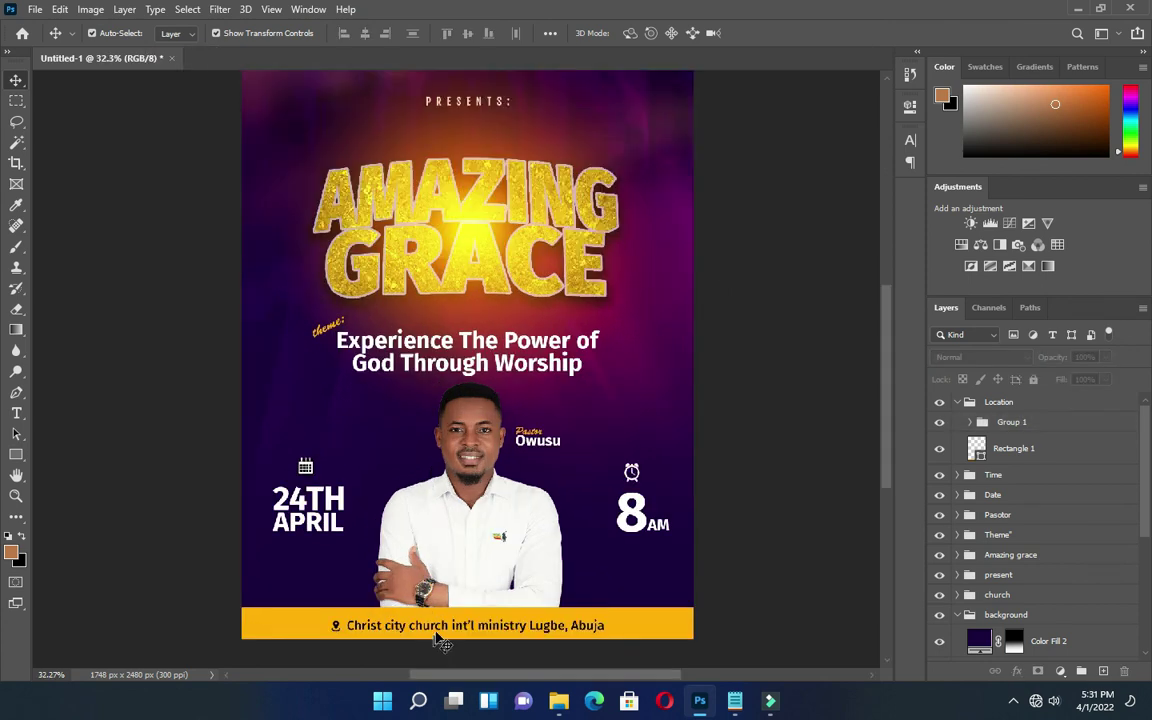
scroll(441, 643, up, 1)
scroll(658, 432, down, 2)
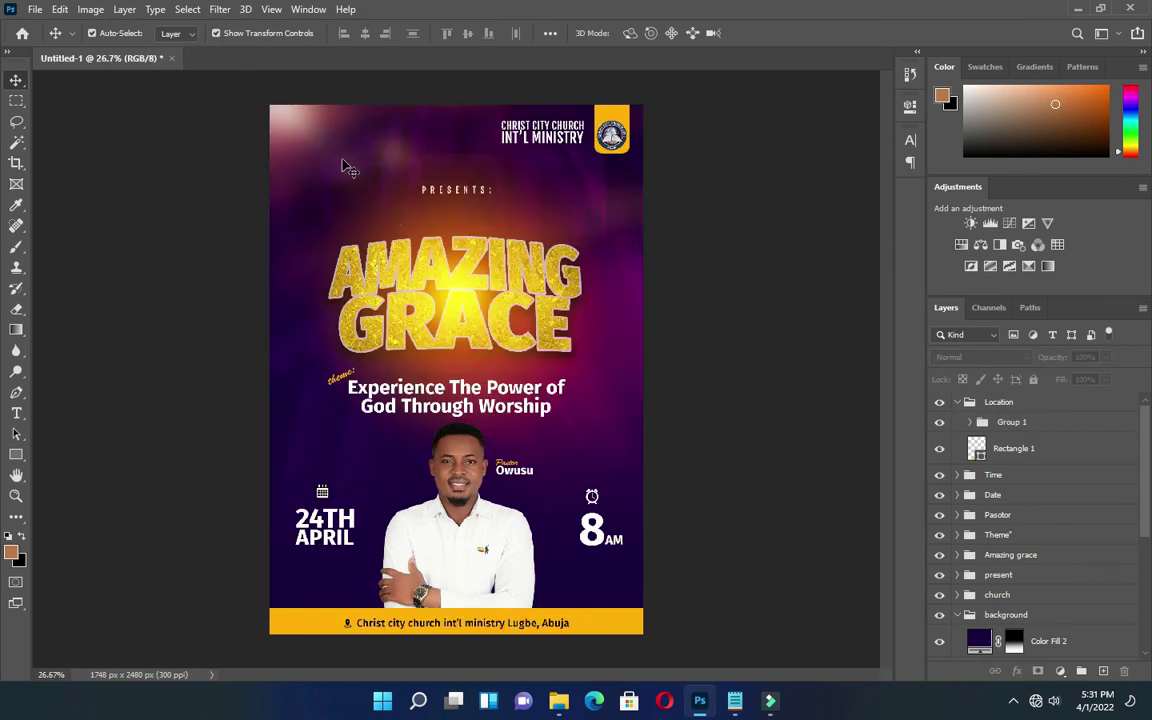
Collapse the Location and background groups, and expand the church group to show its layers.
scroll(380, 160, down, 1)
scroll(489, 212, up, 4)
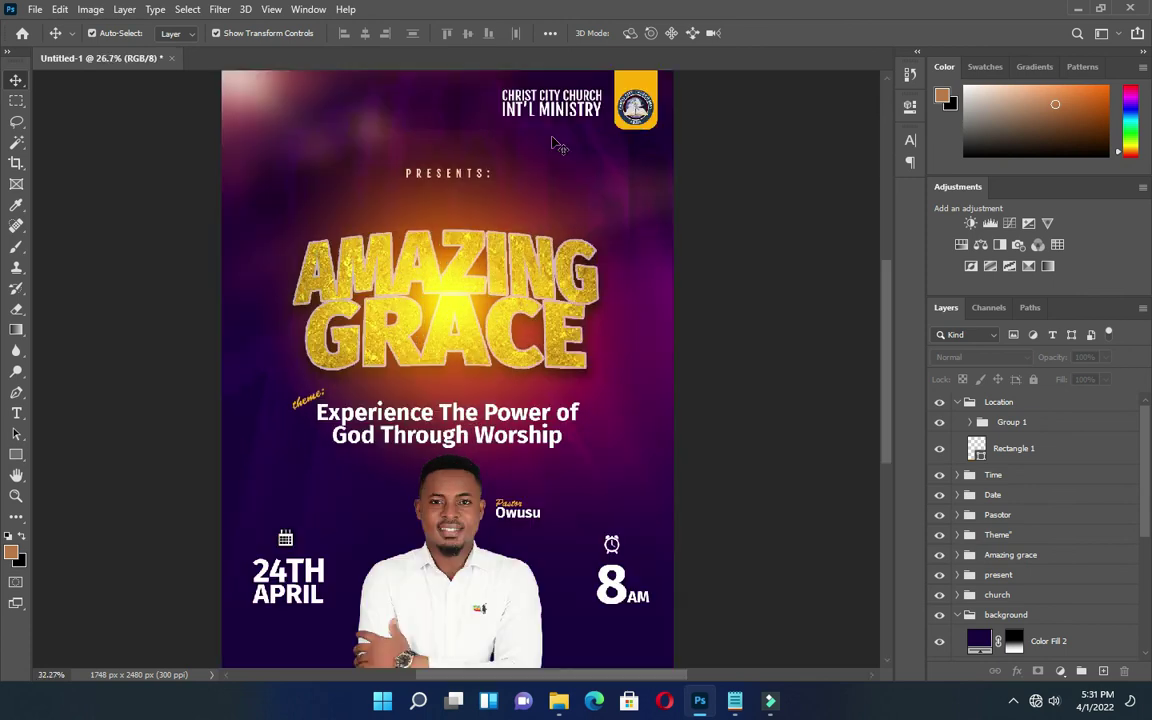
scroll(588, 120, up, 1)
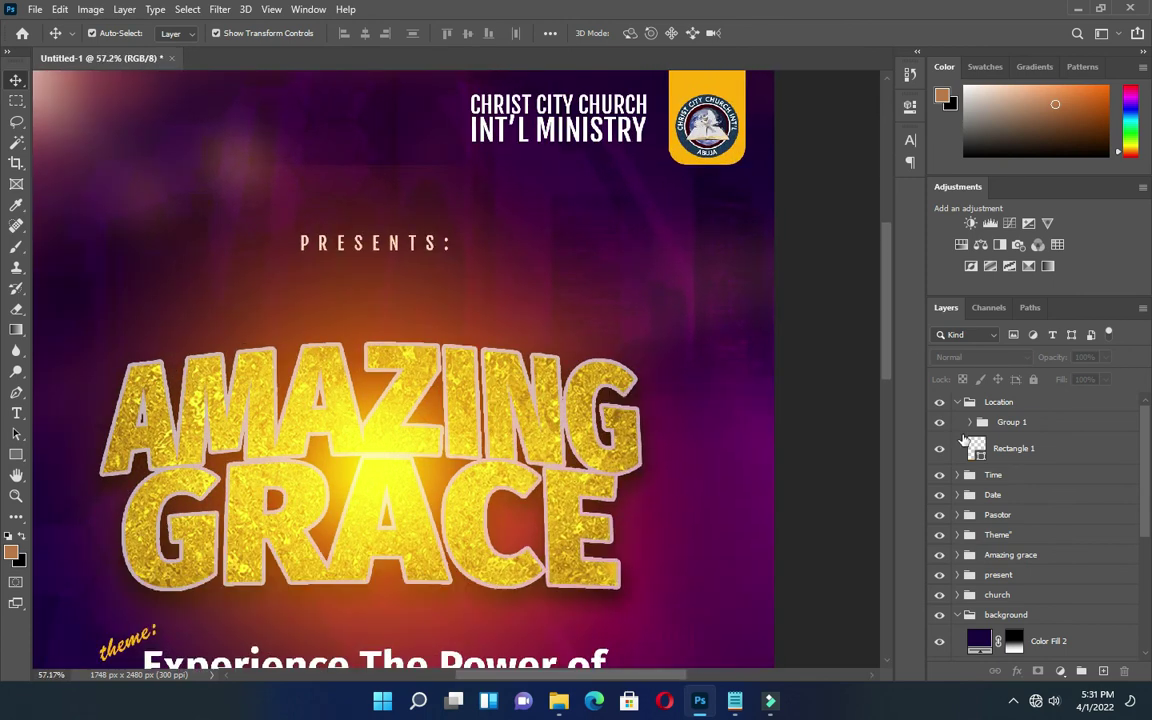
click(958, 402)
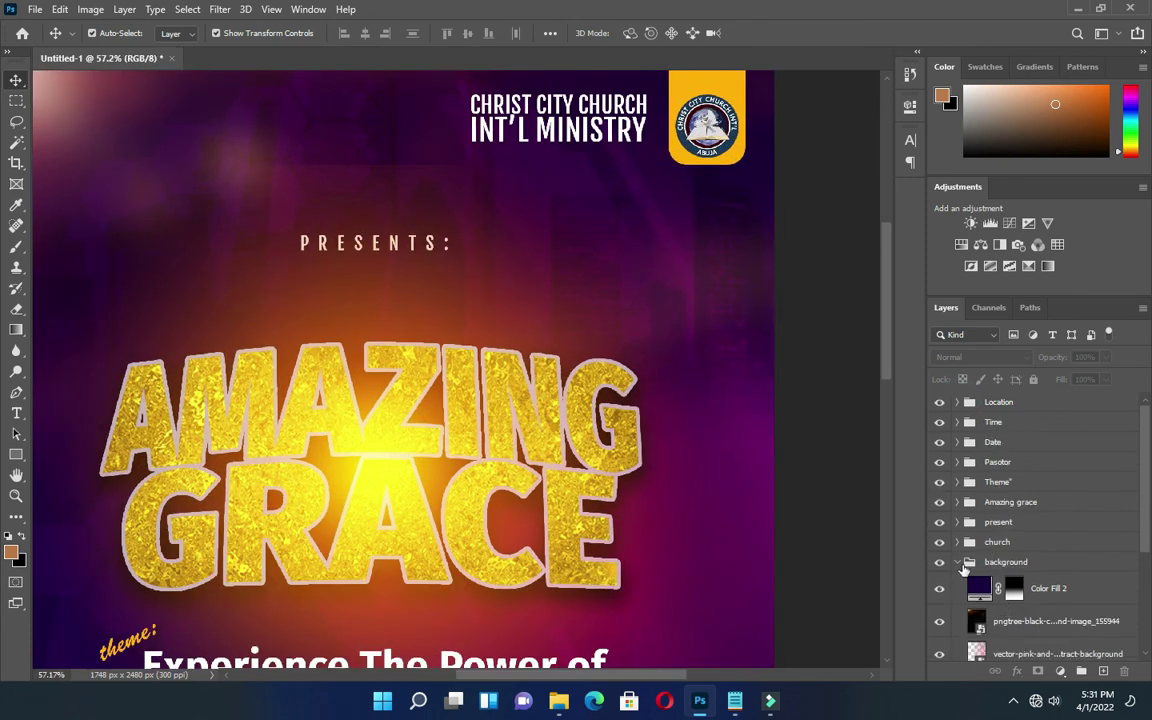
click(958, 562)
click(990, 543)
click(958, 542)
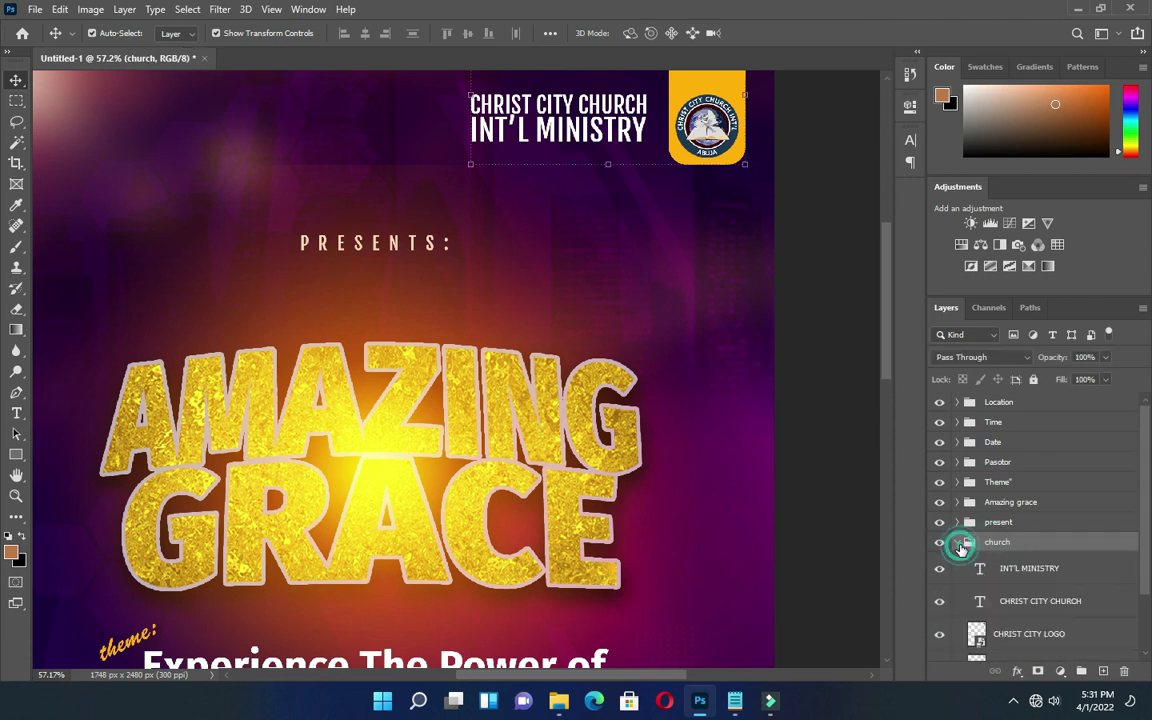
Enlarge the INT'L MINISTRY and CHRIST CITY CHURCH text layers together to about 114%, keeping their right edge in place, and apply the transform.
click(1041, 570)
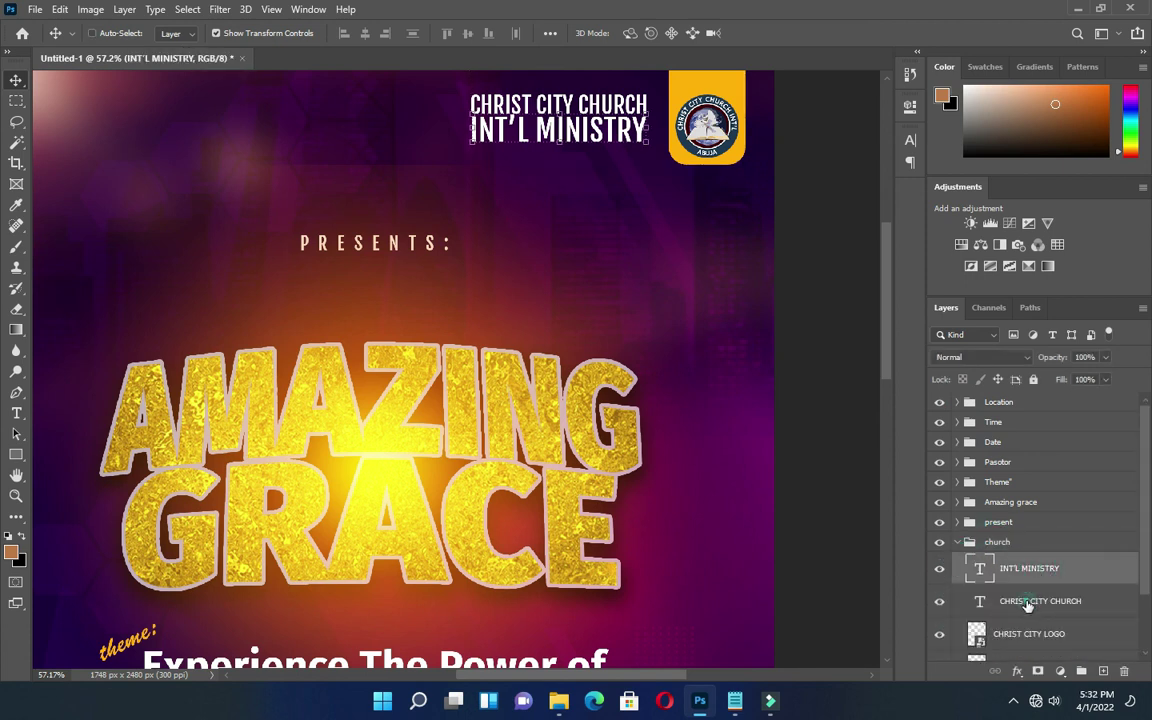
shift+click(1040, 601)
drag(470, 117, 447, 117)
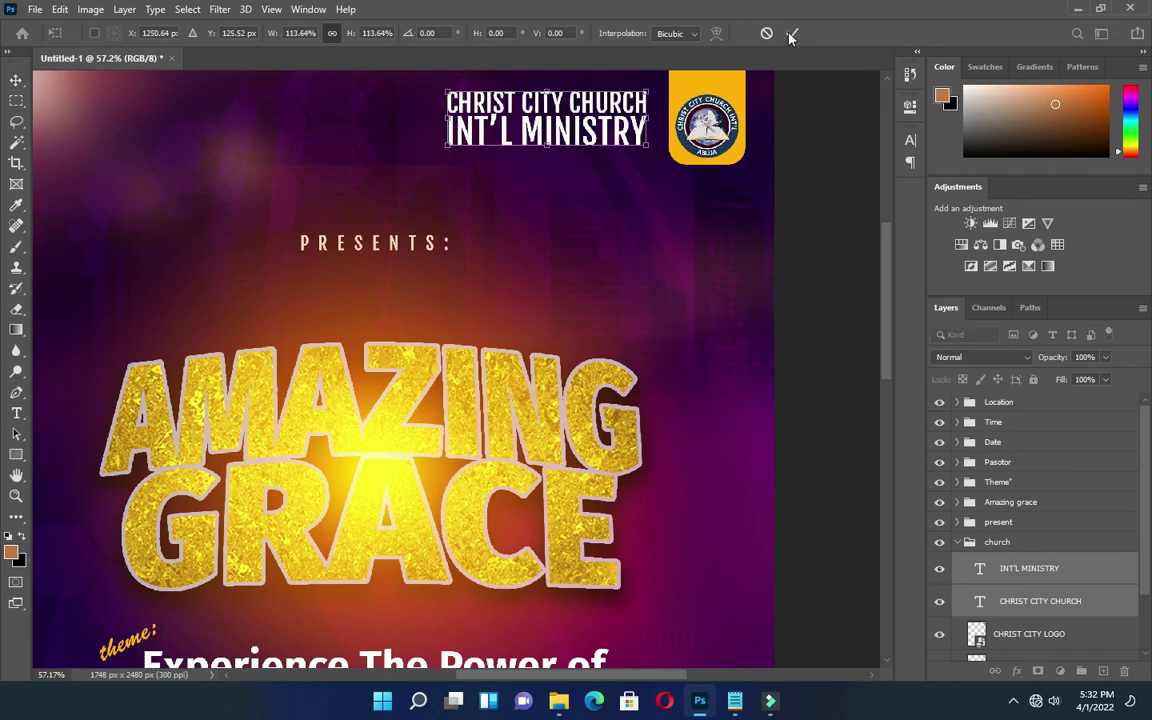
click(813, 140)
scroll(663, 190, down, 5)
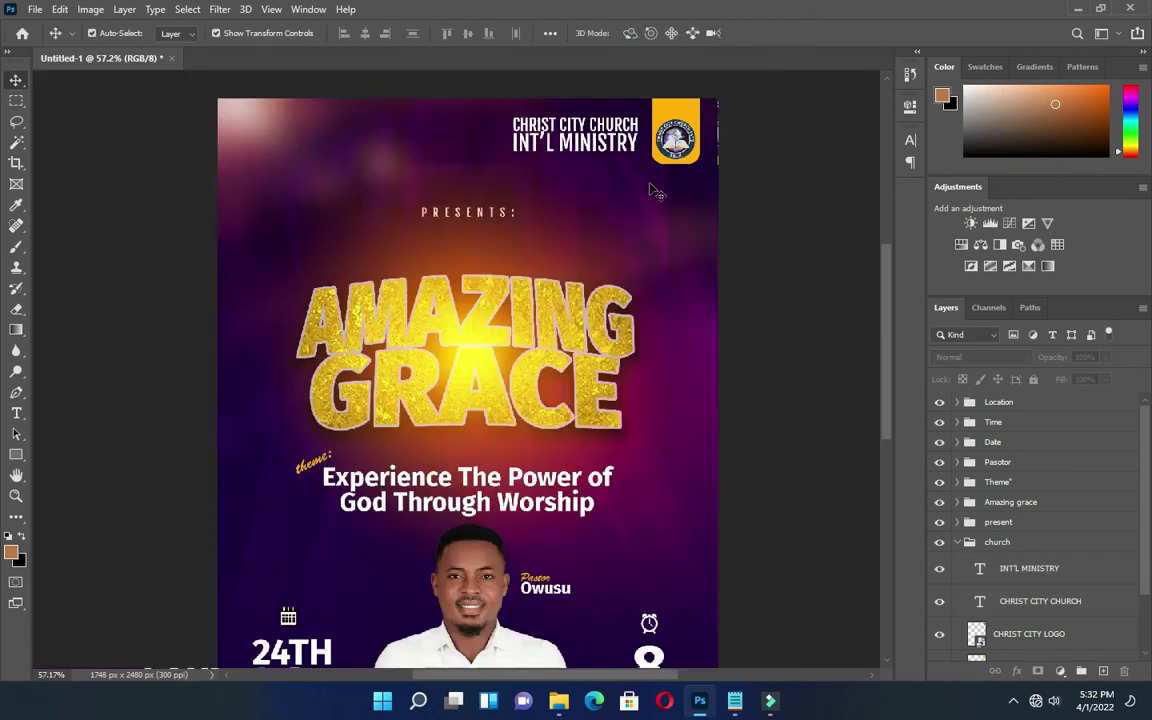
scroll(590, 220, down, 2)
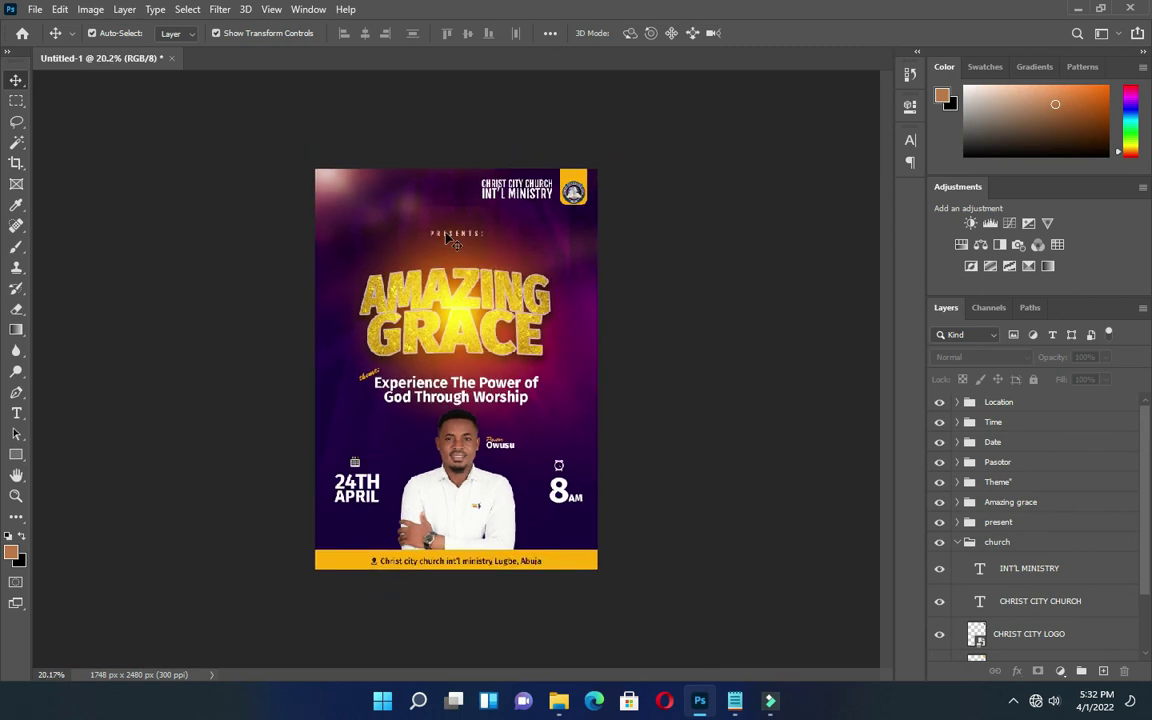
scroll(462, 240, up, 3)
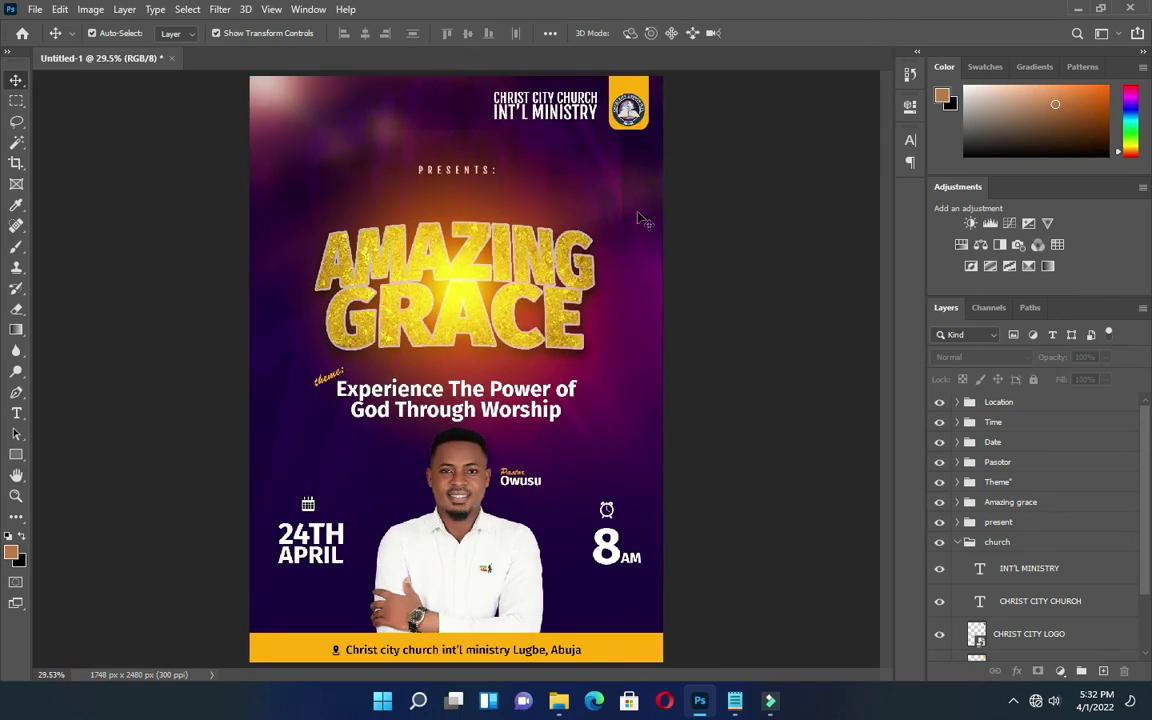